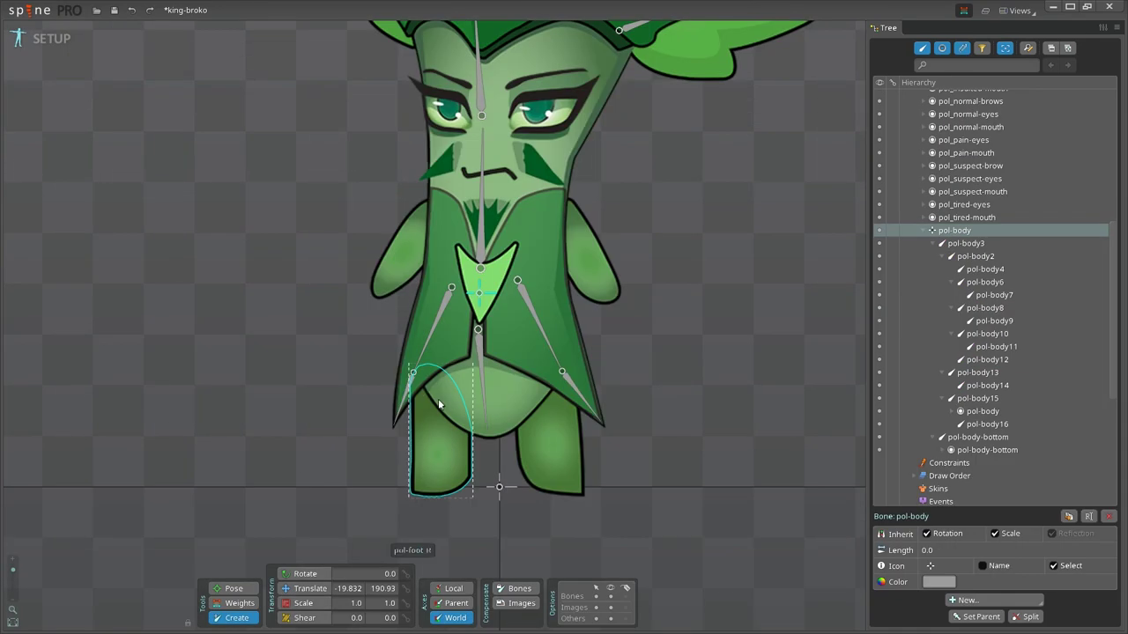
click(433, 405)
click(546, 434)
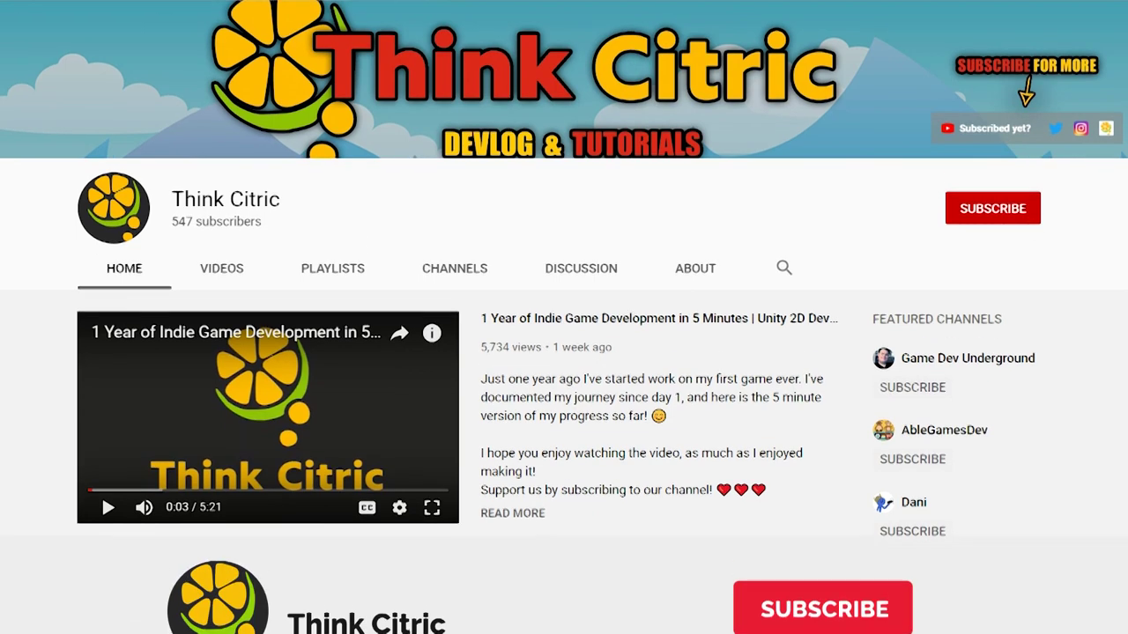
scroll(564, 264, down, 2)
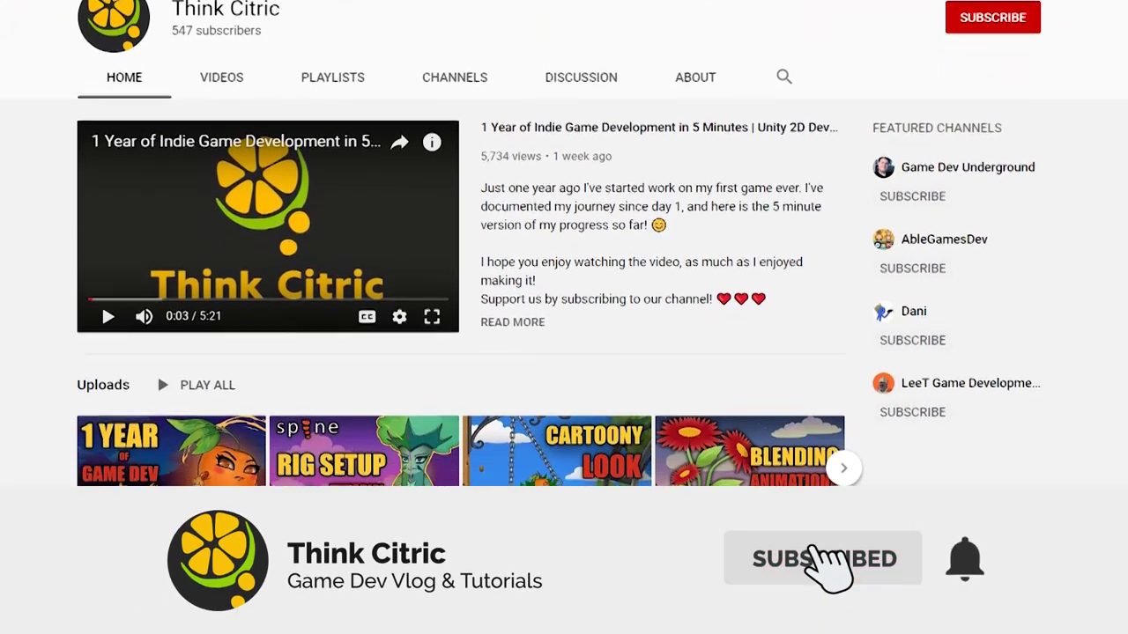
scroll(564, 352, down, 2)
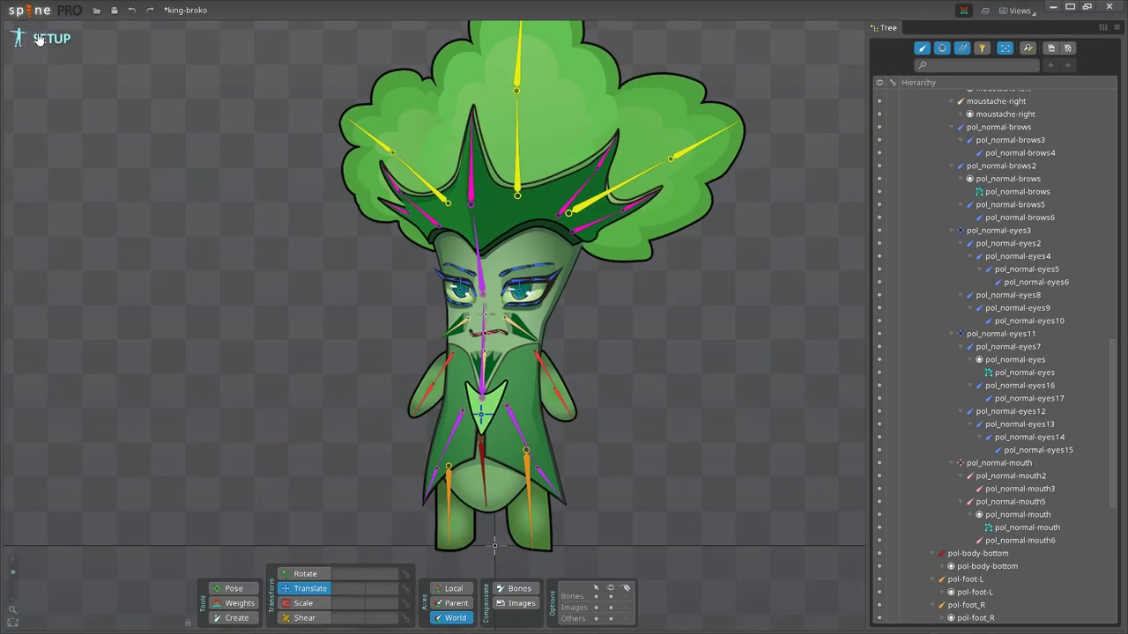
Switch the king-broko project from Setup to Animate mode and fit the whole character in view
click(40, 41)
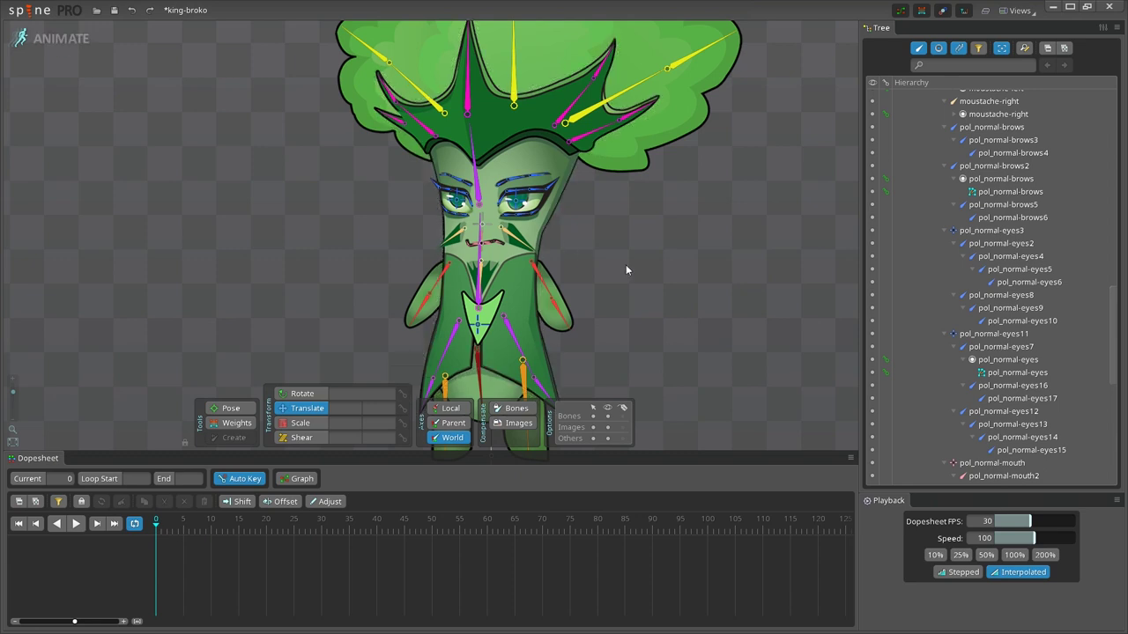
scroll(625, 270, down, 4)
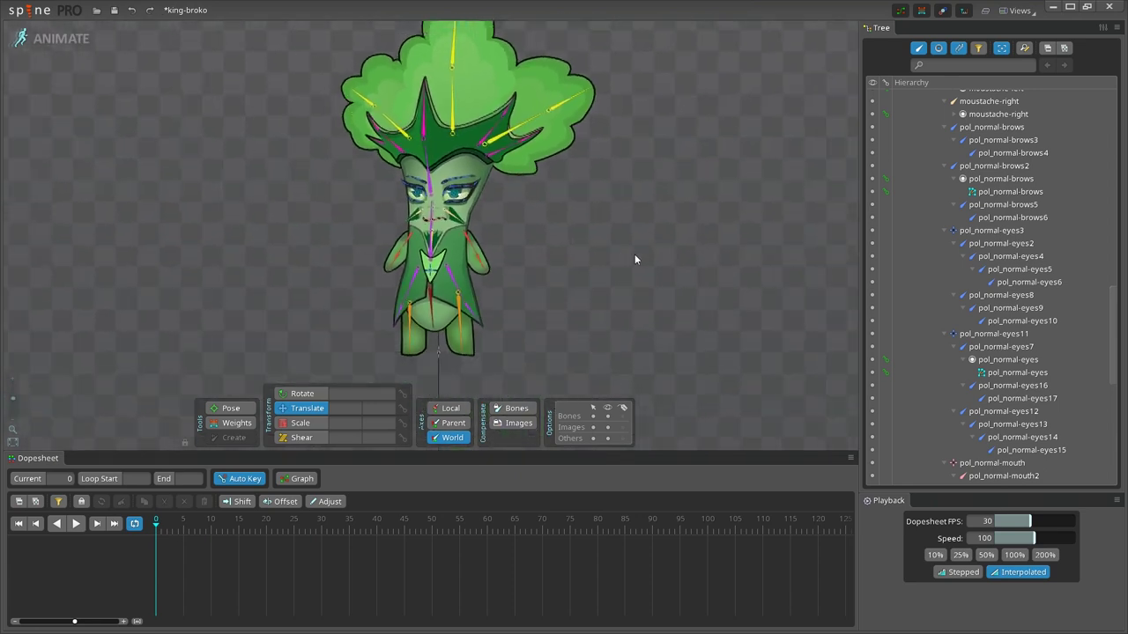
scroll(635, 259, down, 2)
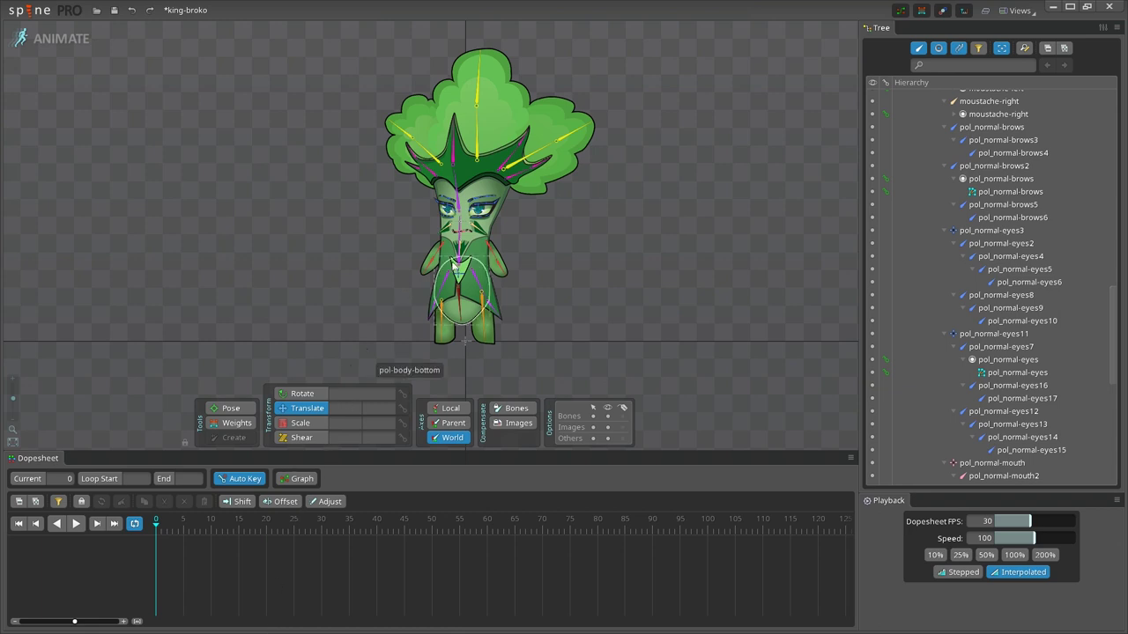
Key the translation of bone pol-body3 at frame 0 and raise the bone to about Y 223.46 at frame 20
click(459, 262)
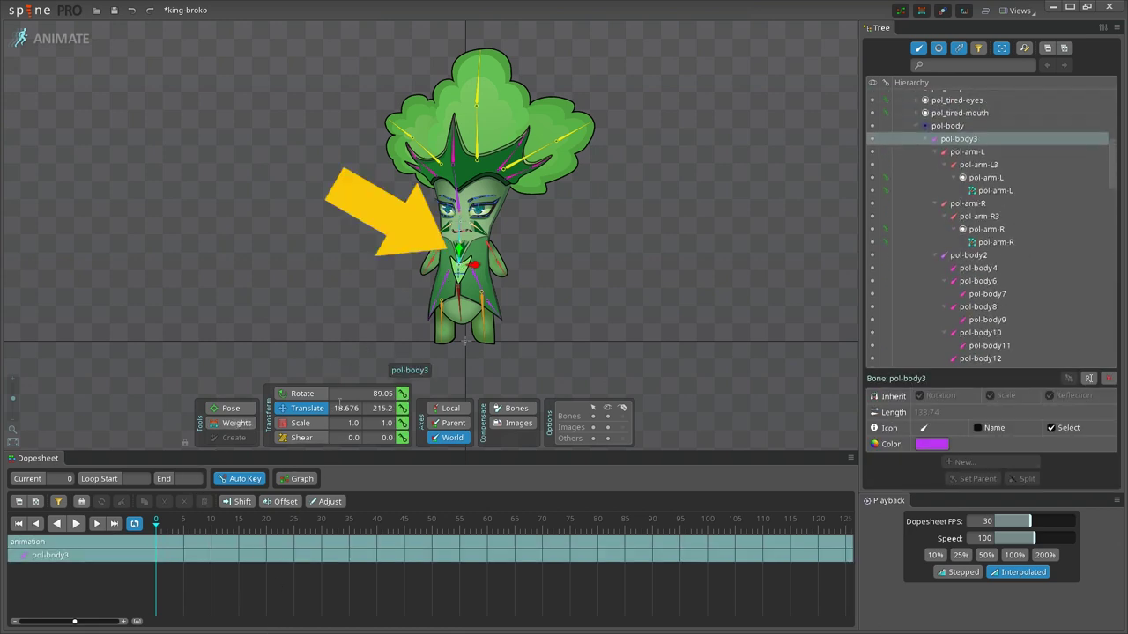
click(402, 408)
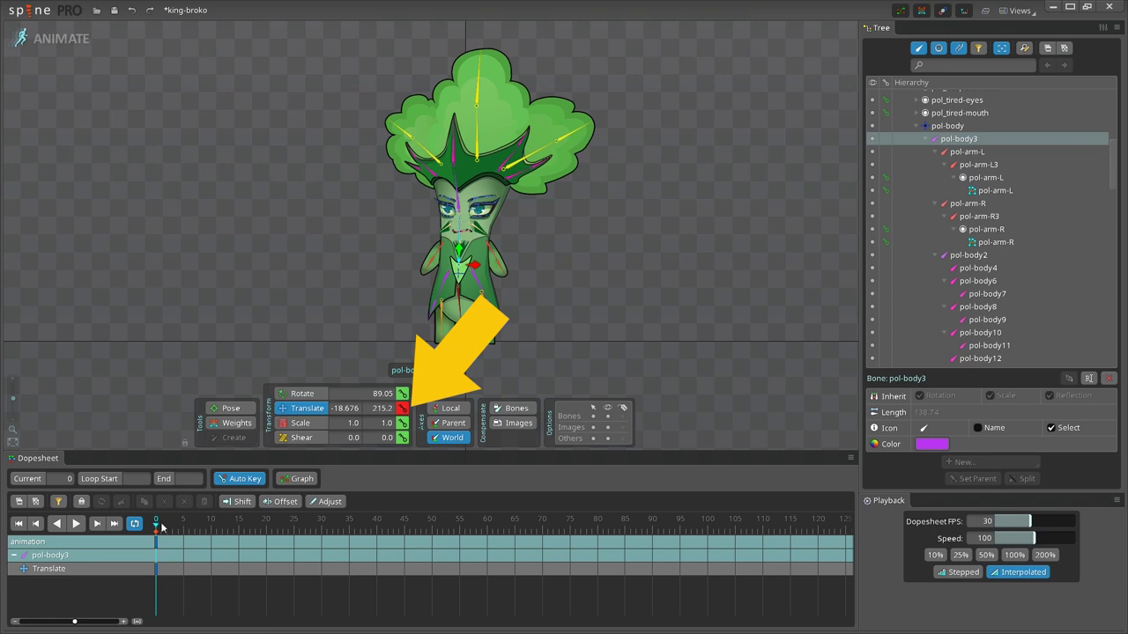
drag(262, 533, 267, 538)
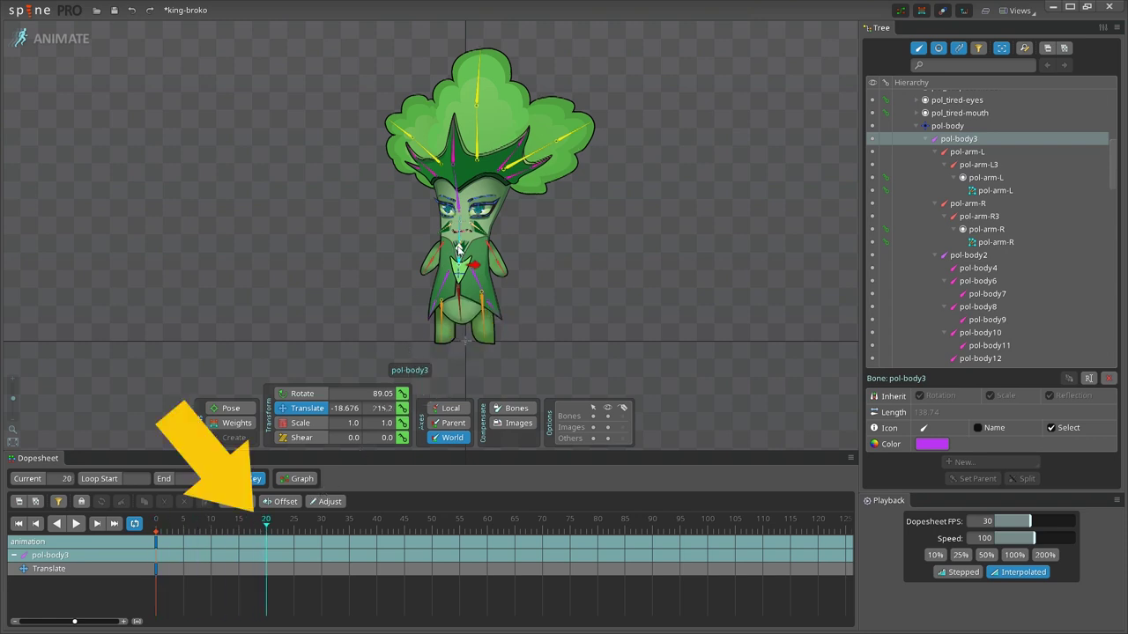
drag(458, 251, 458, 248)
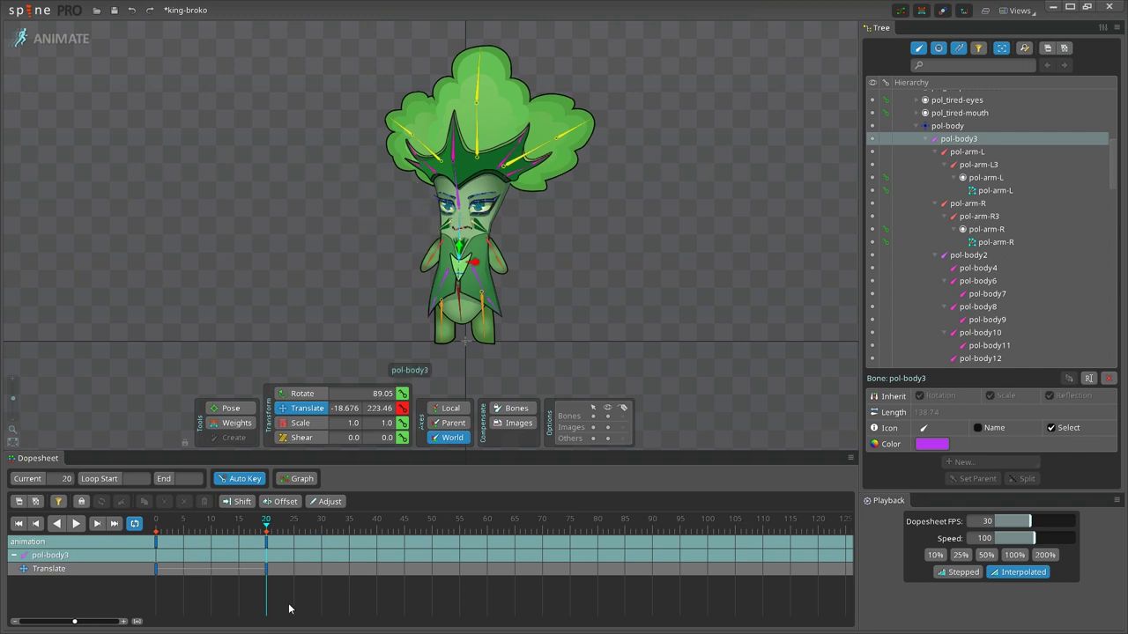
Copy pol-body3's translate key from frame 0 to frame 40 to close the loop
drag(267, 522, 133, 523)
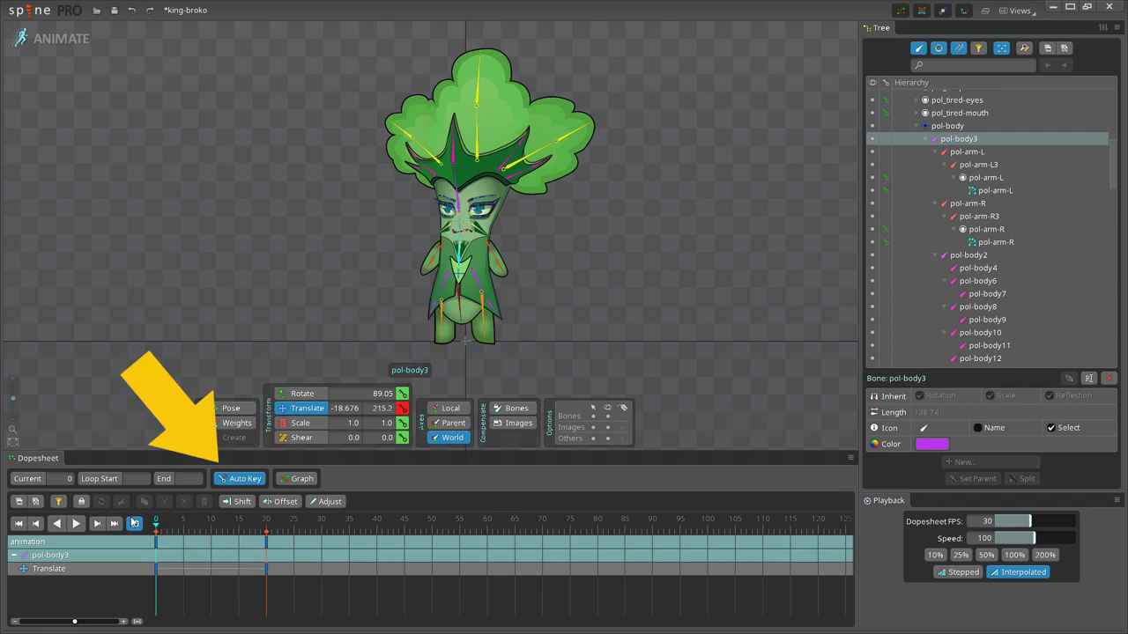
click(133, 523)
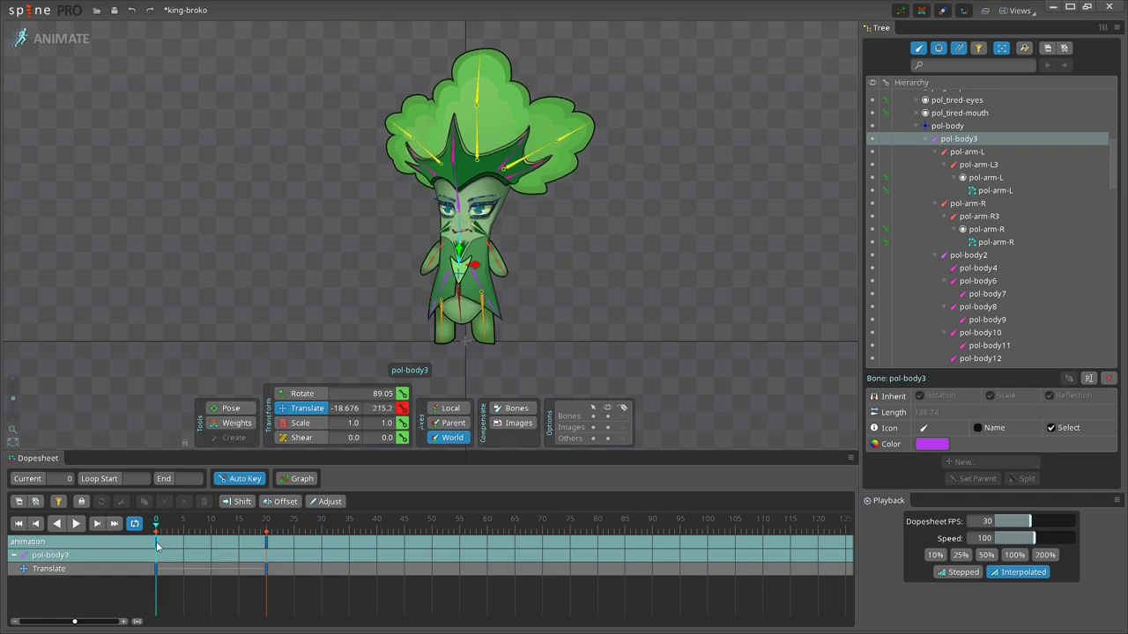
key(ctrl+c)
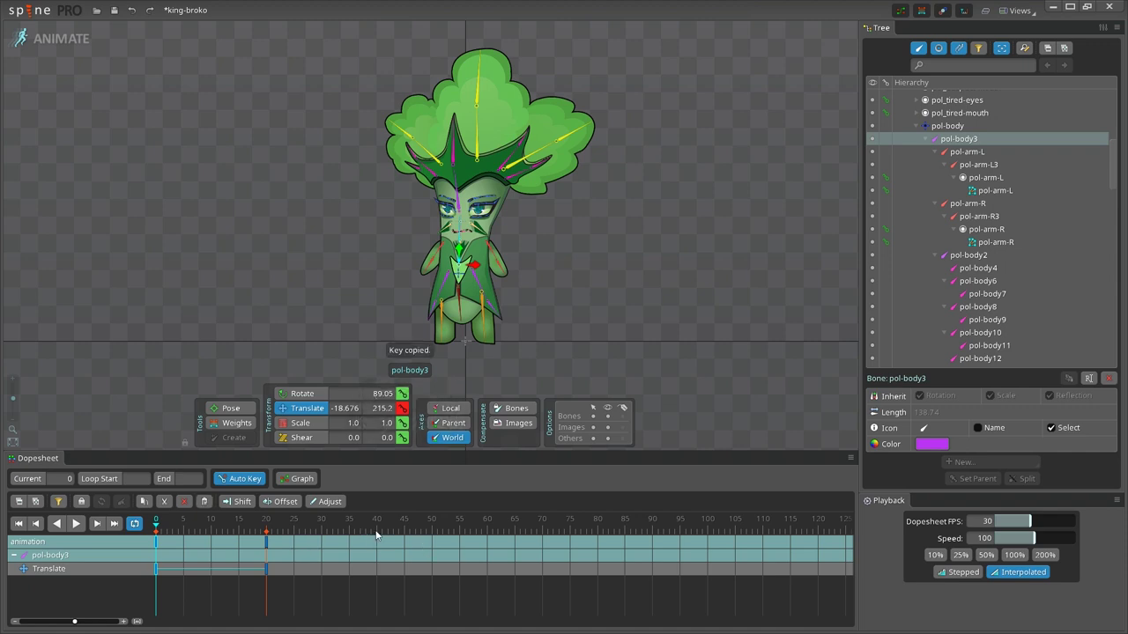
click(376, 531)
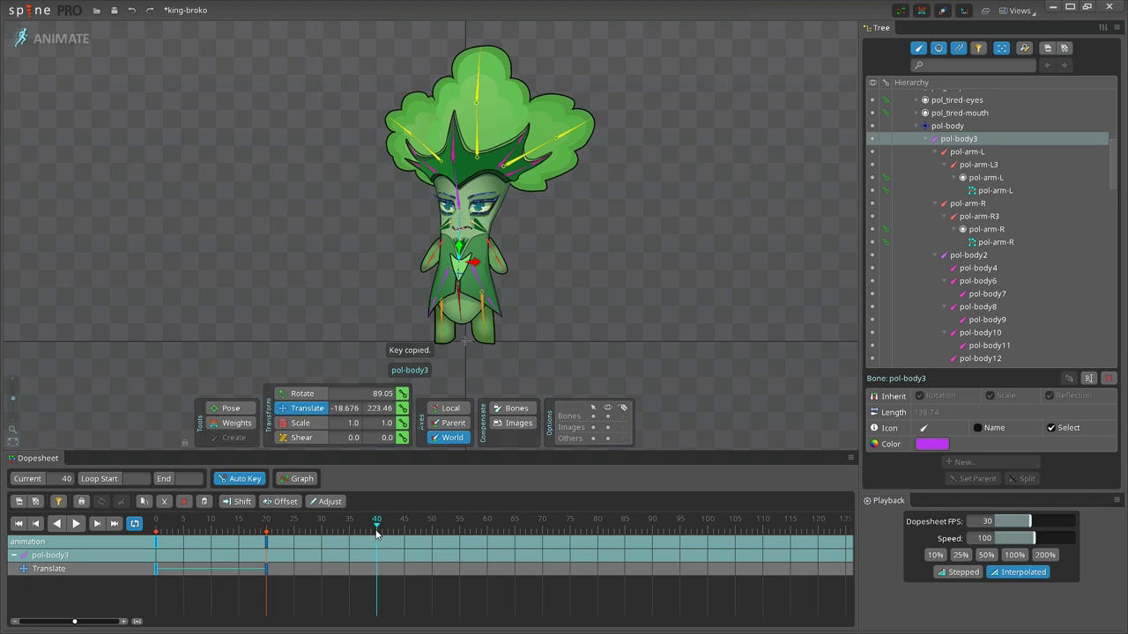
key(ctrl+v)
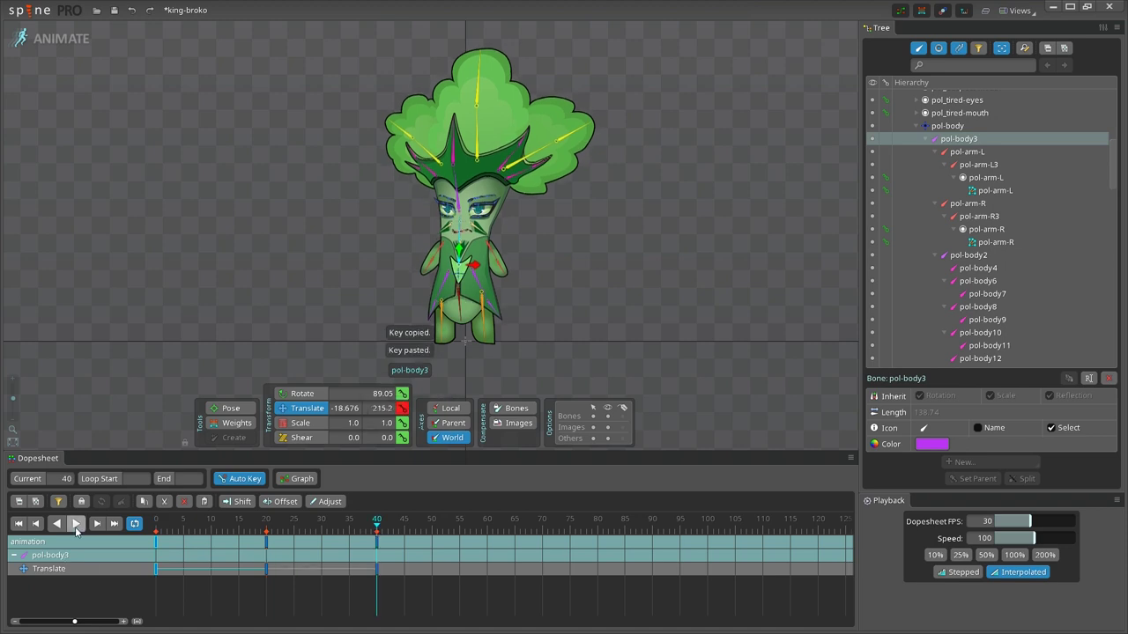
Play the looping animation to check the body's up-and-down movement, and stop it
click(76, 524)
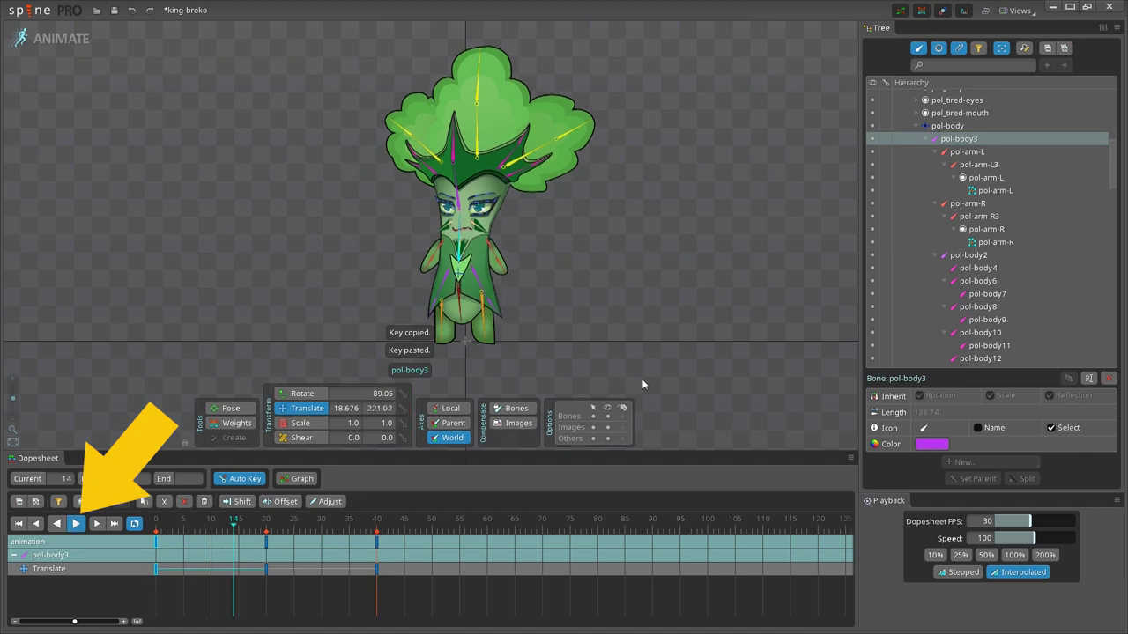
scroll(586, 216, up, 5)
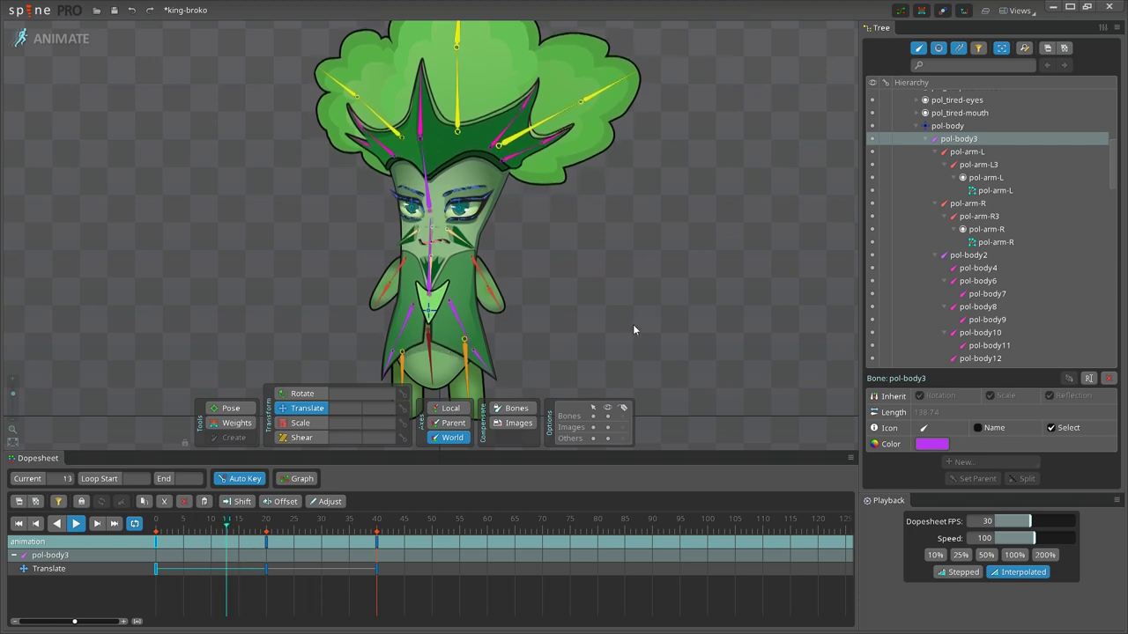
click(75, 523)
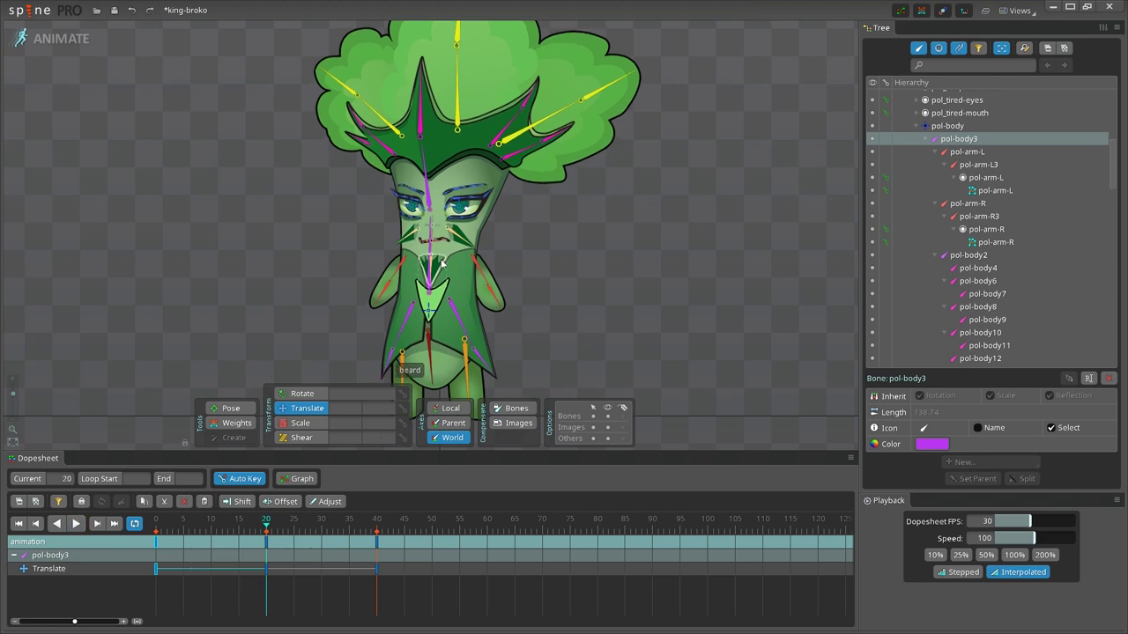
Raise pol-body3 slightly higher at frame 20 and play the loop from the start to check the stronger movement
click(429, 291)
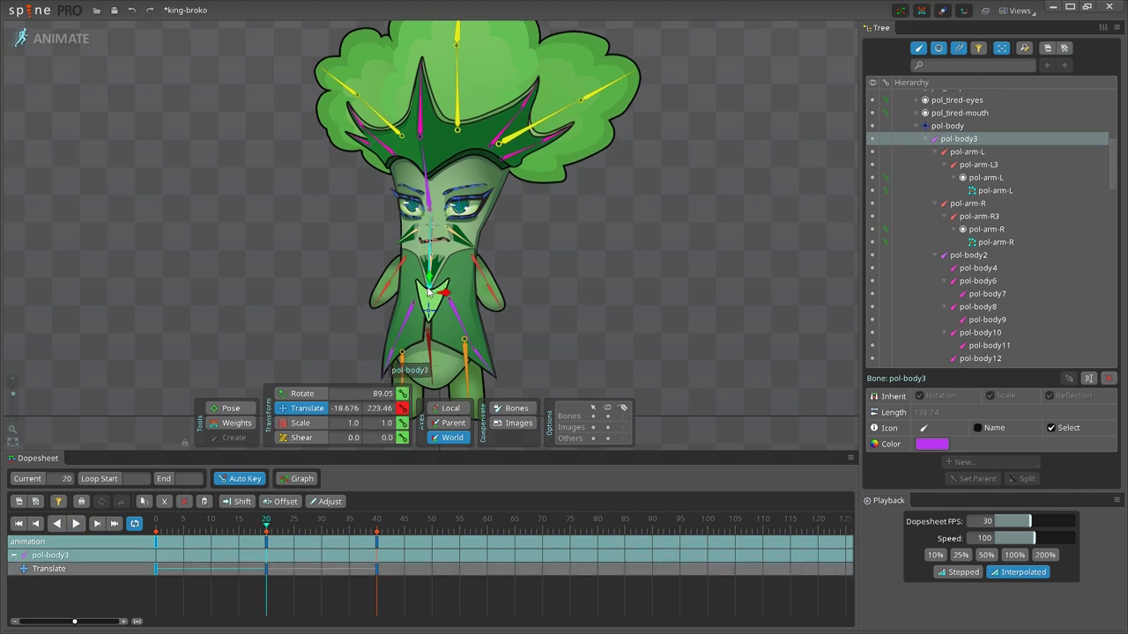
drag(429, 276, 408, 302)
drag(267, 531, 69, 542)
click(75, 523)
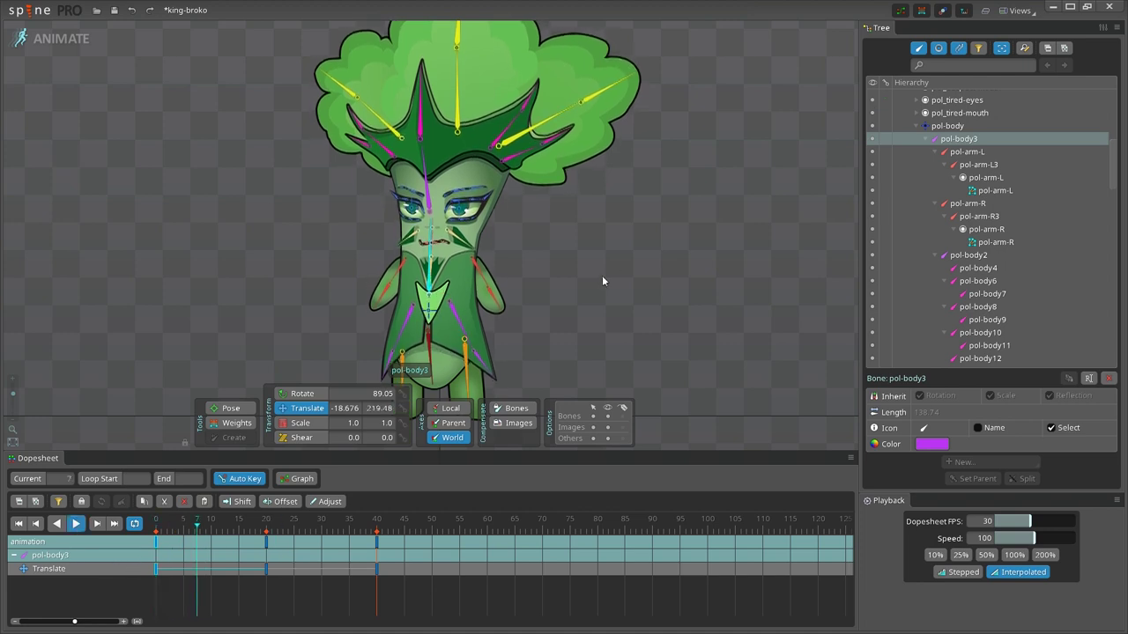
scroll(619, 266, down, 2)
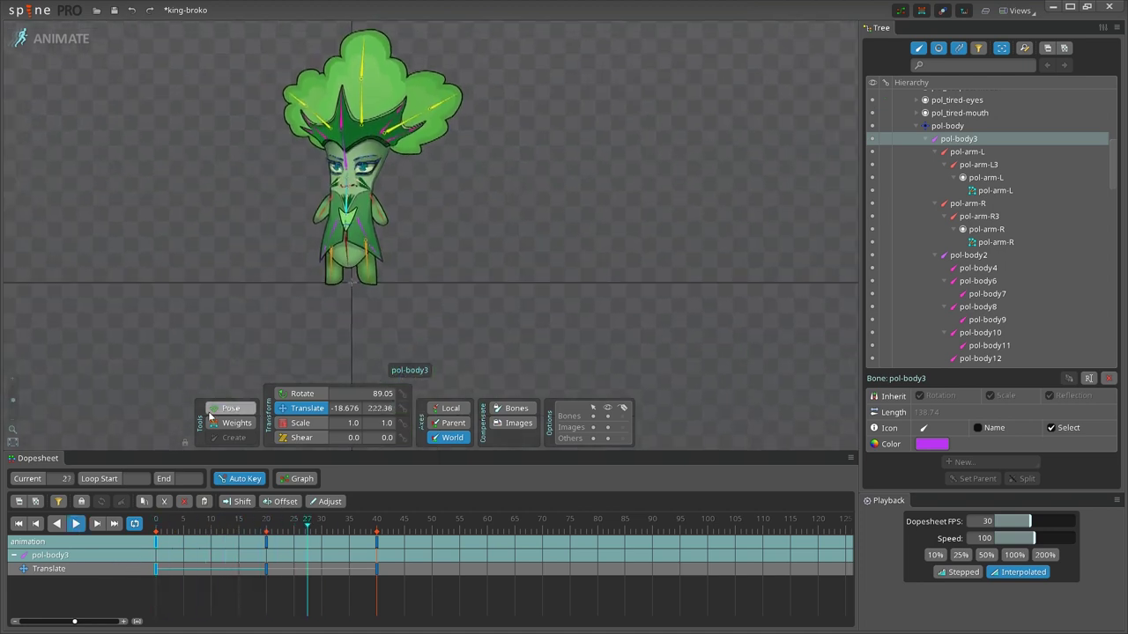
key(space)
Key the rotation of bone pol-arm-R at frame 0 and rotate it to about -114.51 at frame 20
scroll(425, 253, up, 2)
drag(426, 252, 631, 285)
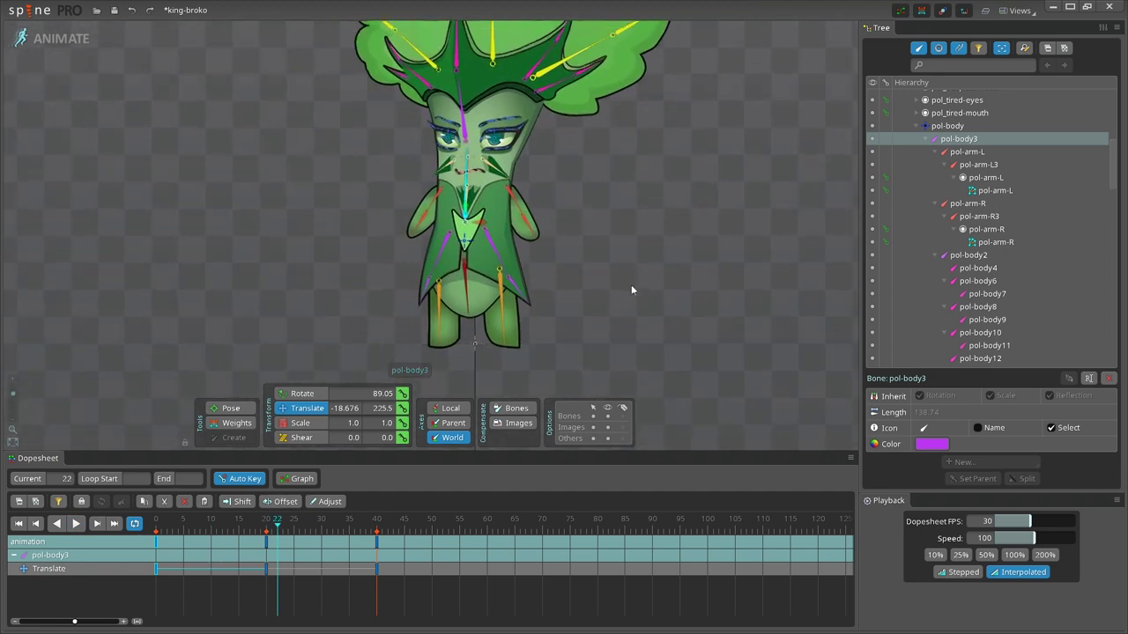
drag(276, 529, 152, 534)
scroll(687, 282, up, 2)
drag(617, 236, 628, 281)
click(422, 240)
click(302, 395)
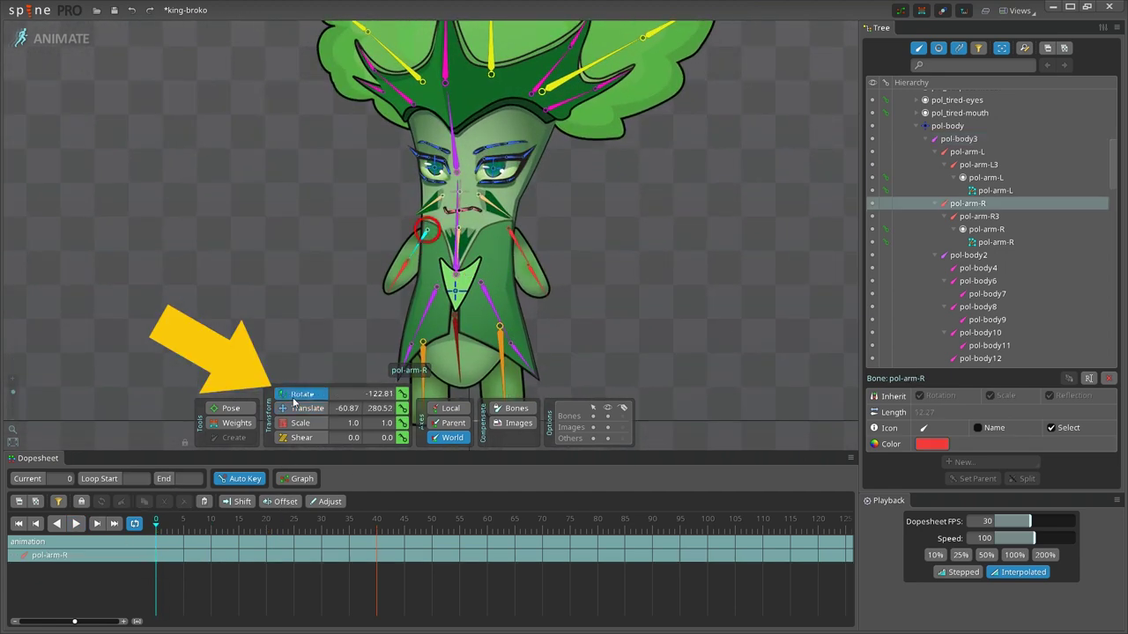
click(402, 394)
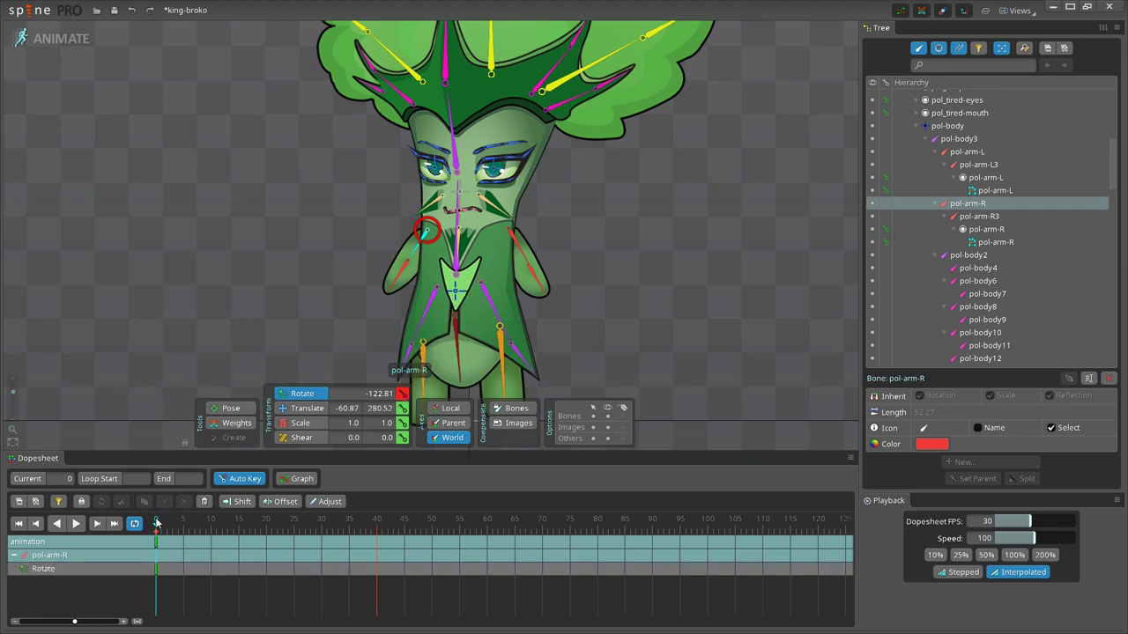
drag(156, 523, 269, 528)
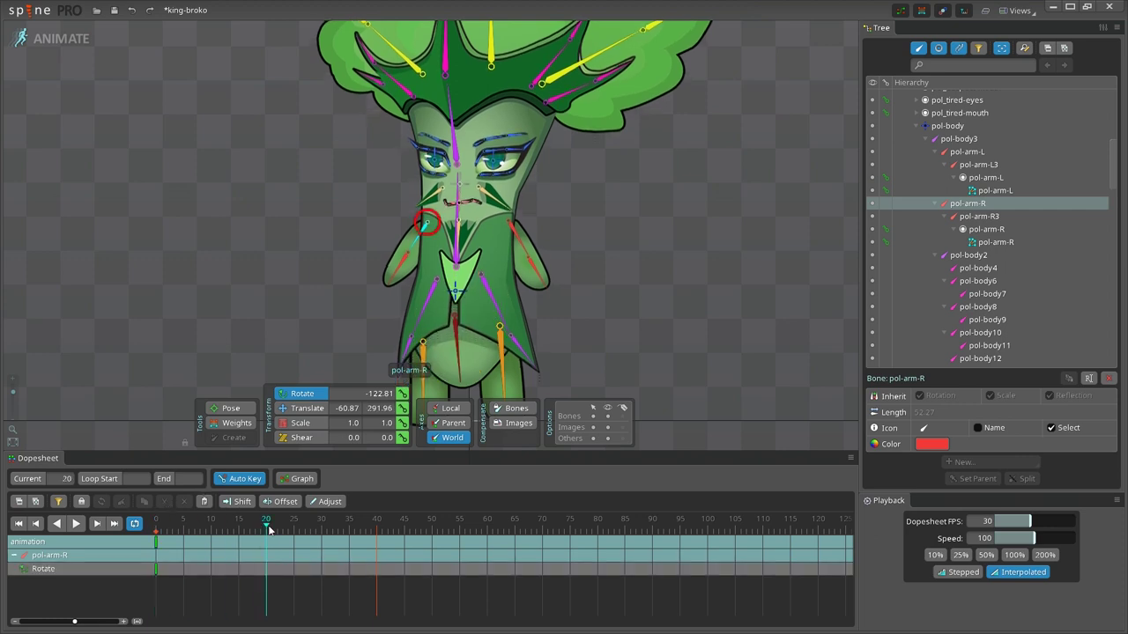
drag(211, 308, 238, 332)
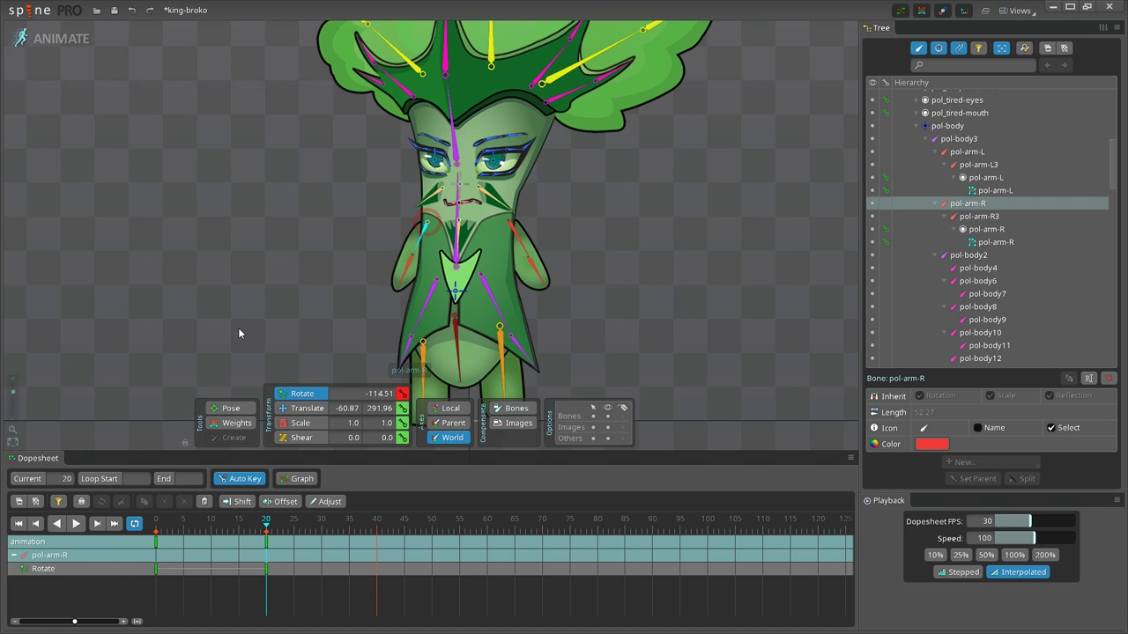
Copy pol-arm-R's rotate key from frame 0 to frame 40
drag(265, 527, 130, 537)
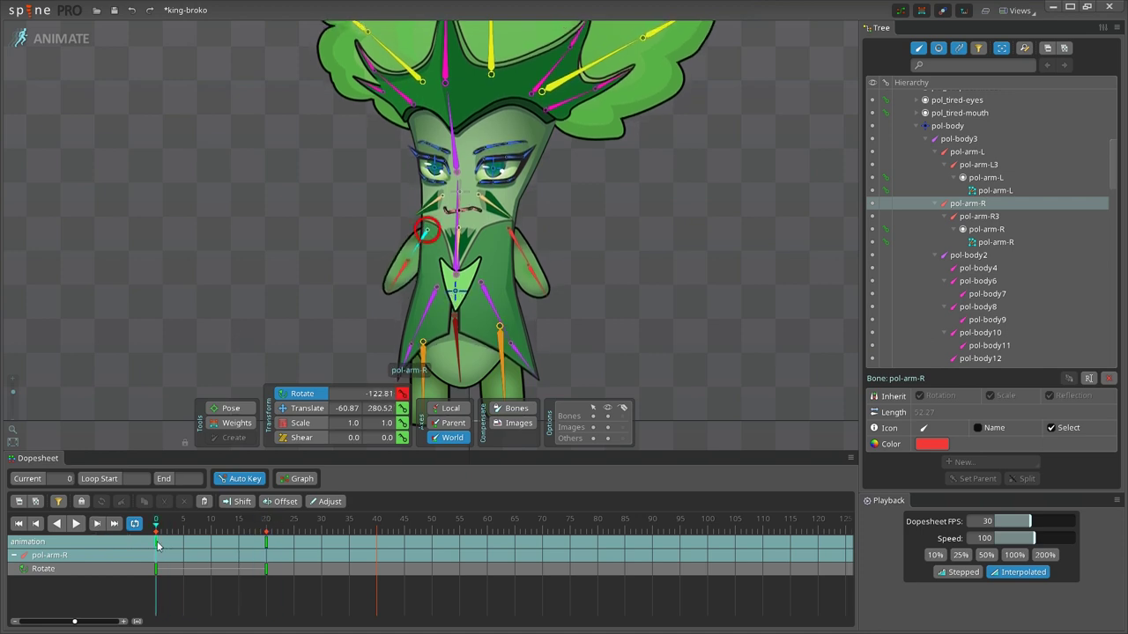
click(156, 540)
click(379, 526)
key(ctrl+c)
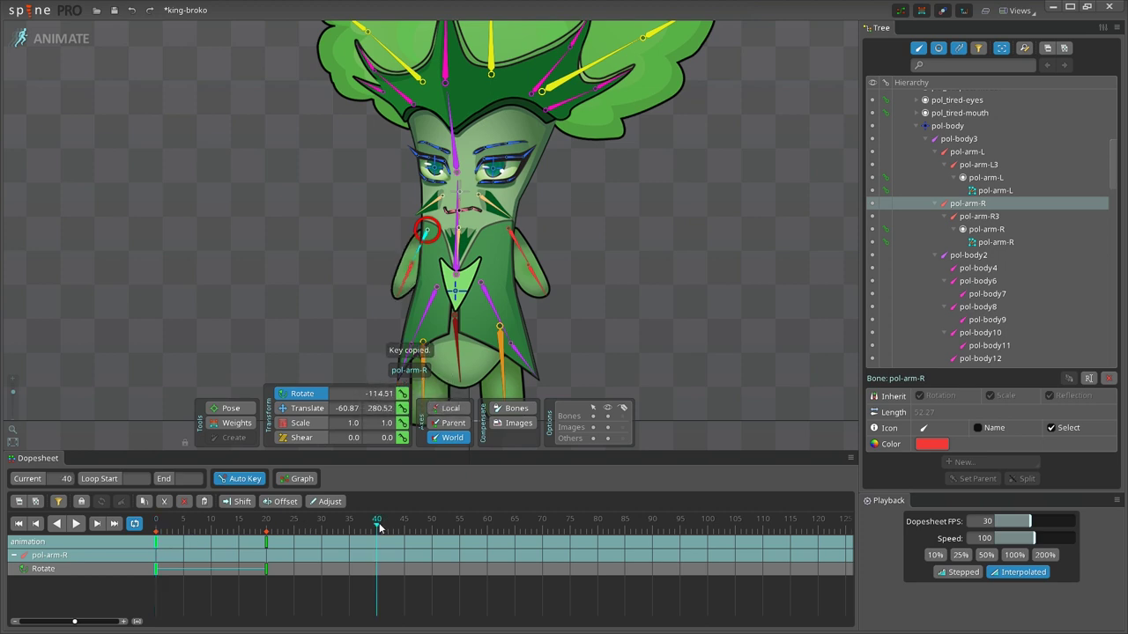
click(515, 244)
key(ctrl+v)
Key the rotation of bone pol-arm-L at frame 0 and rotate it to about -70.22 at frame 20
drag(372, 535, 129, 559)
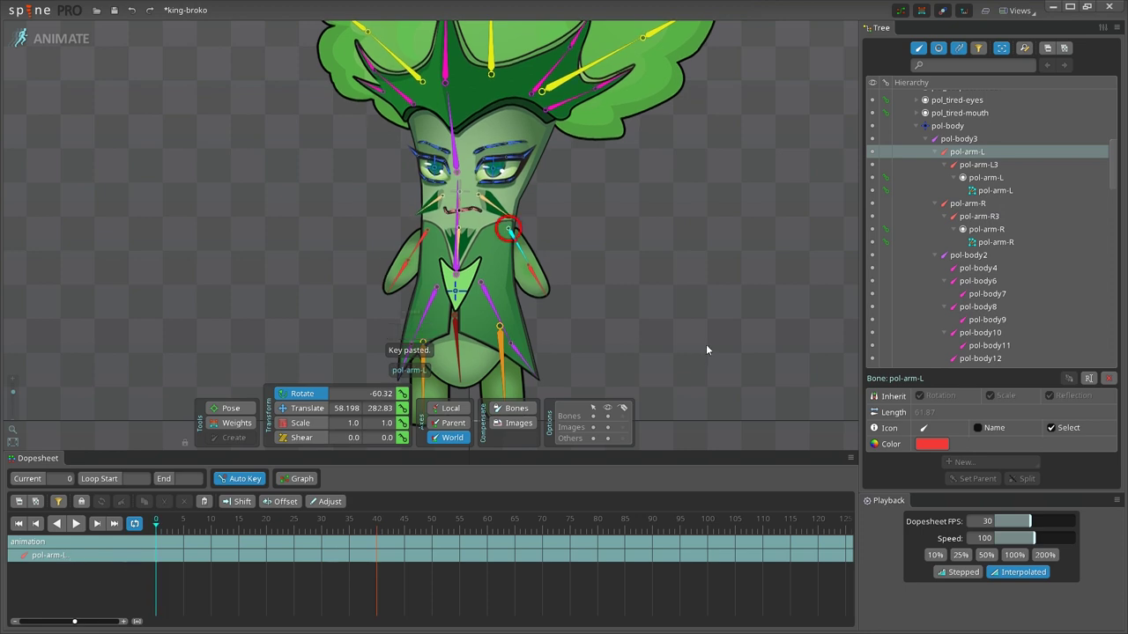
click(402, 394)
drag(156, 527, 266, 526)
drag(622, 345, 597, 360)
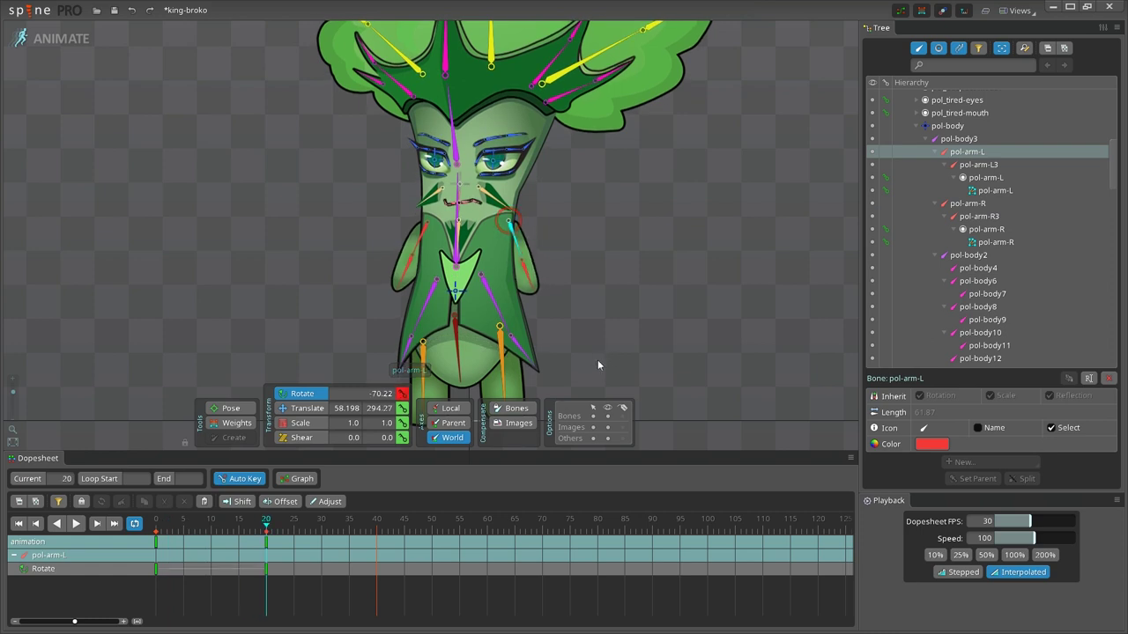
Copy pol-arm-L's rotate key from frame 0 to frame 40
drag(257, 527, 159, 543)
key(ctrl+c)
click(376, 533)
key(ctrl+v)
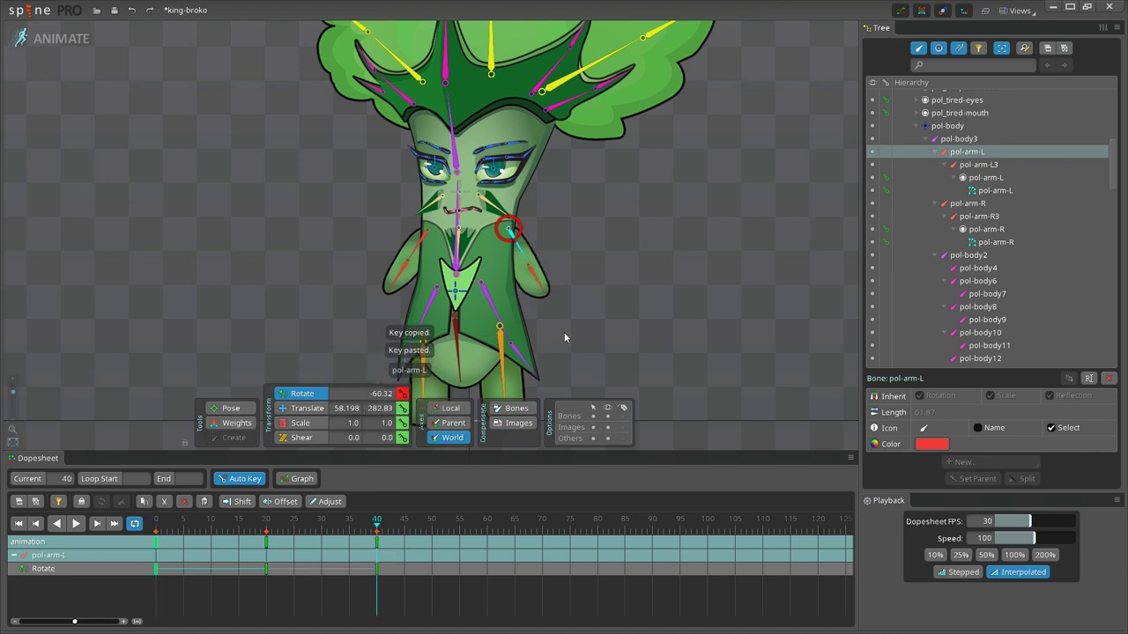
Key the rotation of robe bone pol-body13 at frame 0 and rotate it to about -110.51 at frame 20
click(428, 301)
drag(380, 525, 266, 526)
click(401, 394)
drag(234, 375, 250, 349)
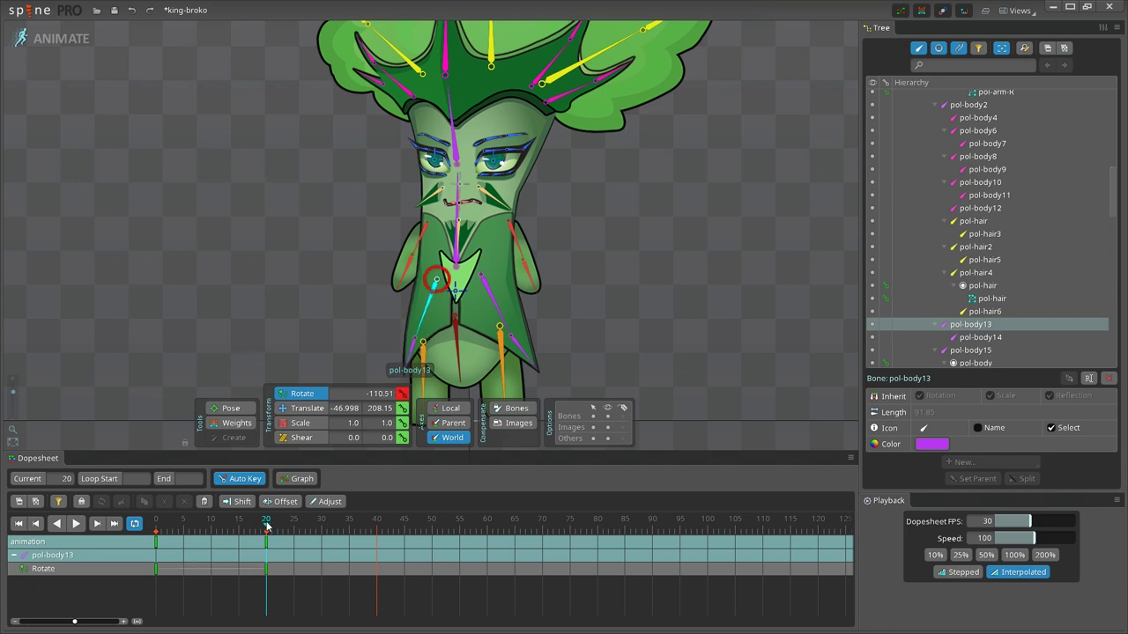
Copy pol-body13's rotate key from frame 0 to frame 40
drag(266, 526, 156, 527)
key(ctrl+c)
click(377, 525)
key(ctrl+v)
Key the rotation of robe bone pol-body15 at frame 0 and rotate it slightly at frame 20
click(489, 304)
click(401, 394)
drag(378, 523, 266, 522)
drag(653, 372, 648, 353)
Copy pol-body15's rotate key from frame 0 to frame 40
drag(266, 526, 156, 527)
click(157, 541)
click(377, 525)
key(ctrl+v)
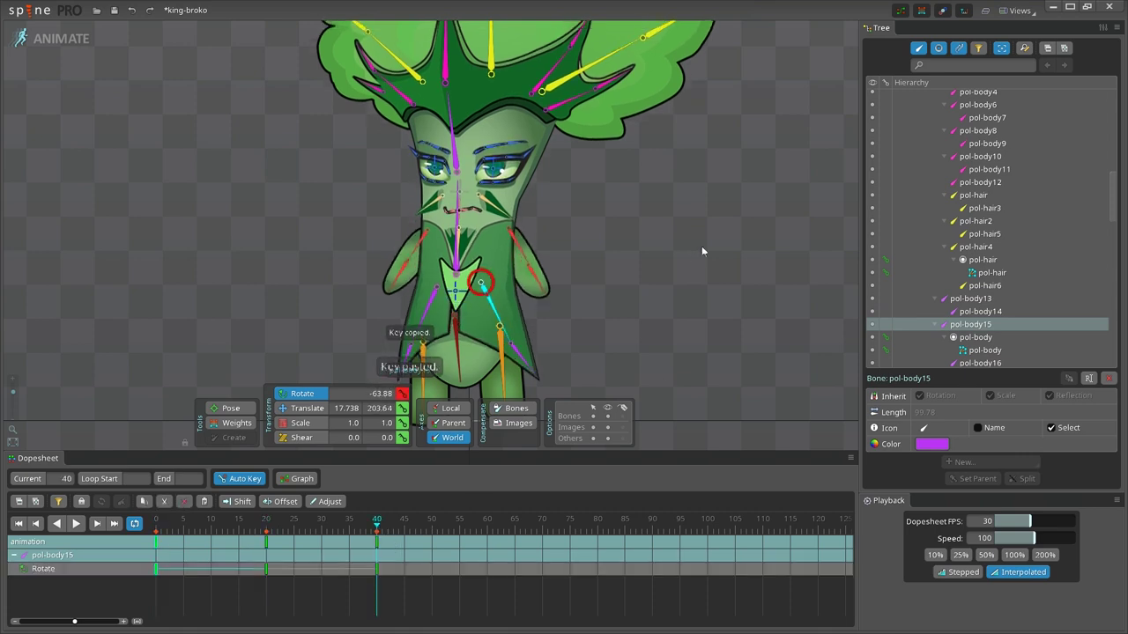
Deselect the bone, play the whole loop to check the body, arm and robe movement, and return to frame 0
key(Escape)
key(Home)
scroll(682, 246, down, 3)
drag(682, 245, 493, 225)
drag(597, 253, 660, 274)
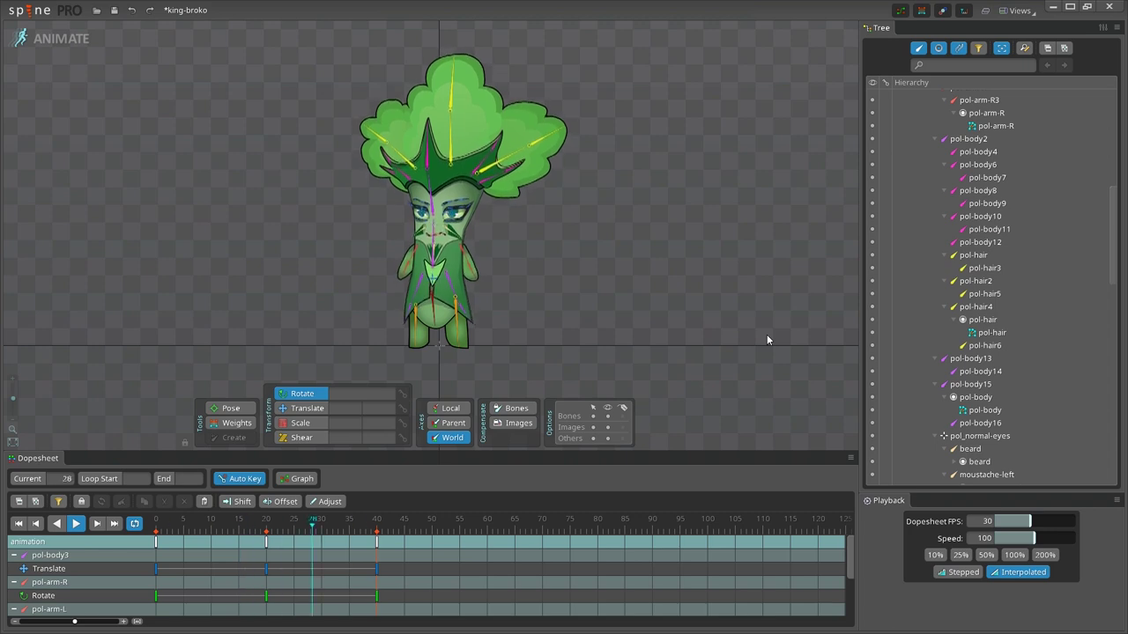
click(76, 525)
click(153, 540)
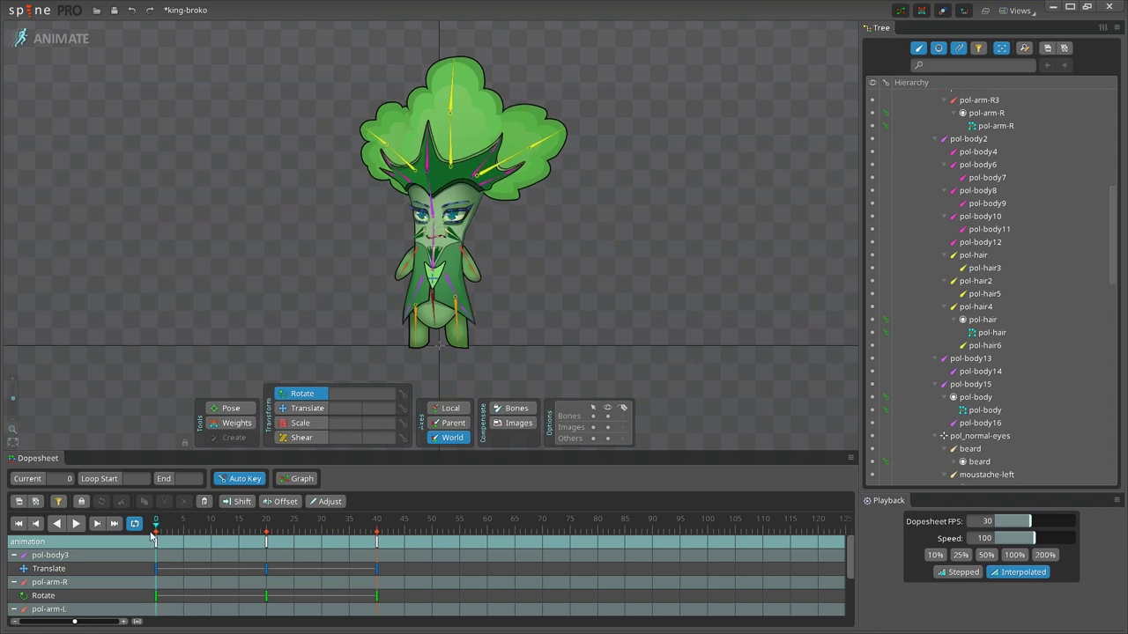
Key the scale of pol-body-bottom at frame 0 and set its X scale to 0.9 at frame 20
scroll(548, 326, up, 5)
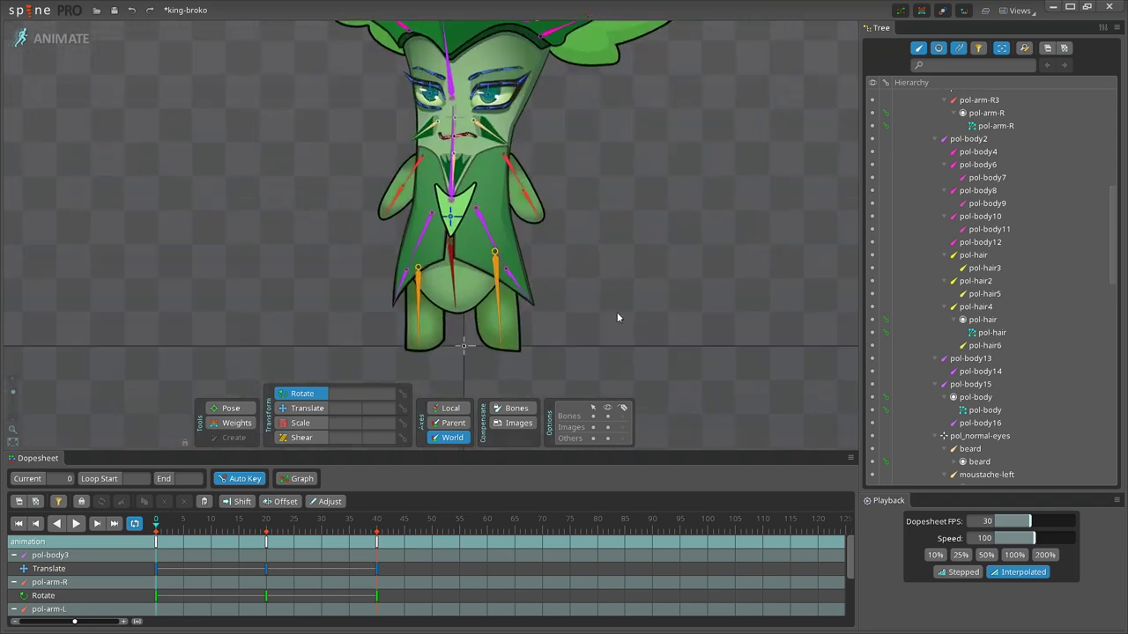
click(447, 280)
click(303, 424)
click(402, 423)
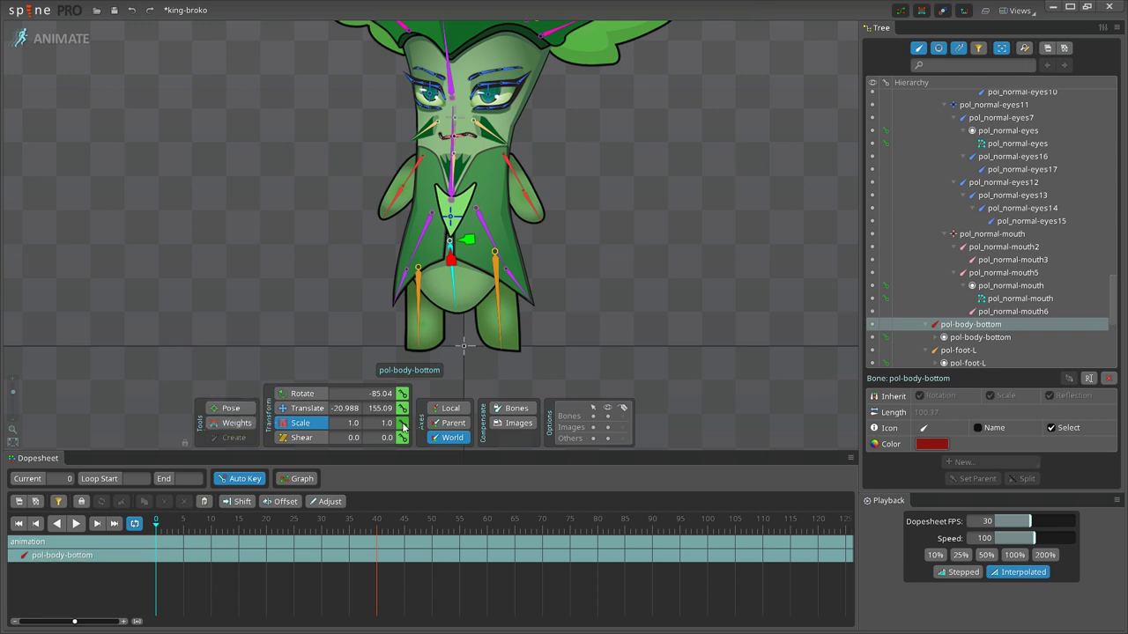
drag(158, 529, 265, 529)
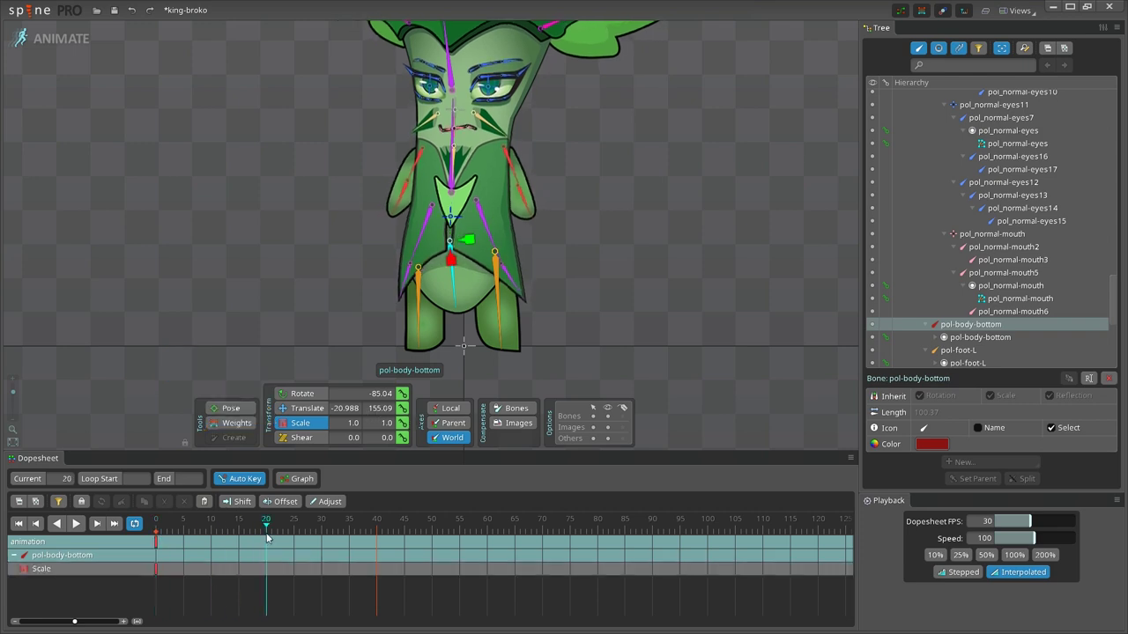
drag(451, 260, 452, 259)
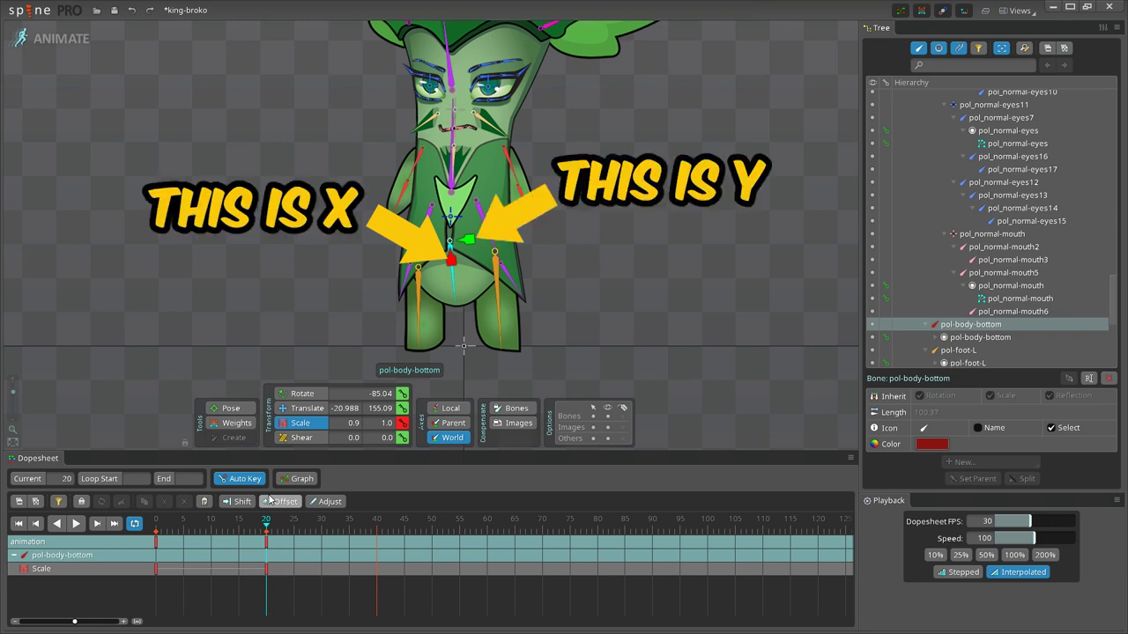
Copy pol-body-bottom's scale key from frame 0 to frame 40 and return to frame 0
drag(268, 526, 138, 545)
click(378, 526)
key(ctrl+c)
key(ctrl+v)
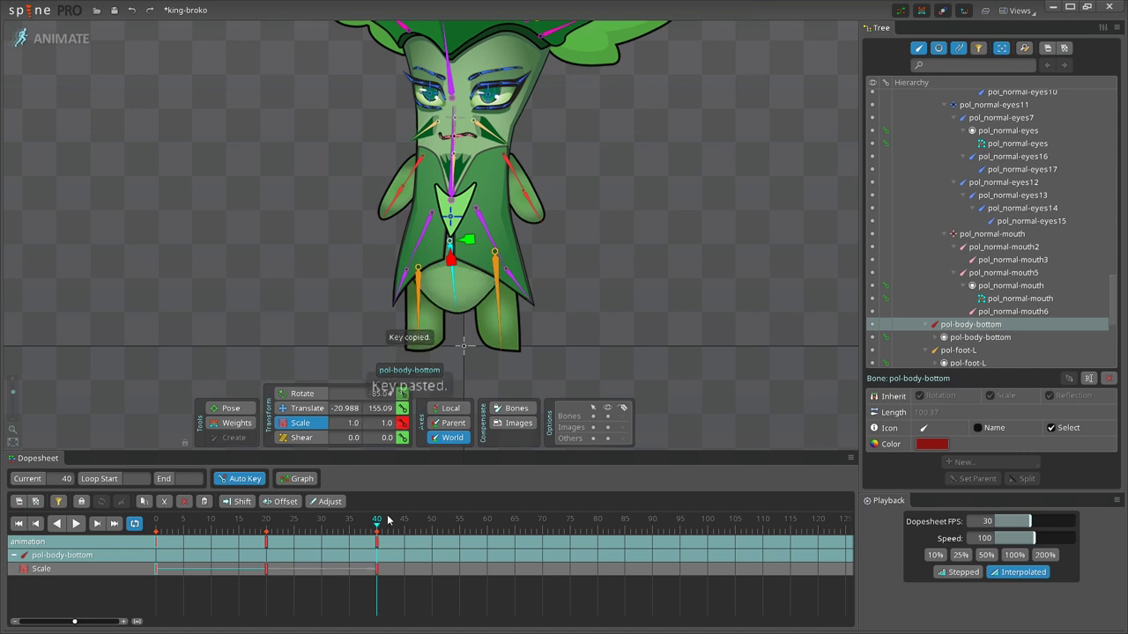
drag(381, 526, 139, 526)
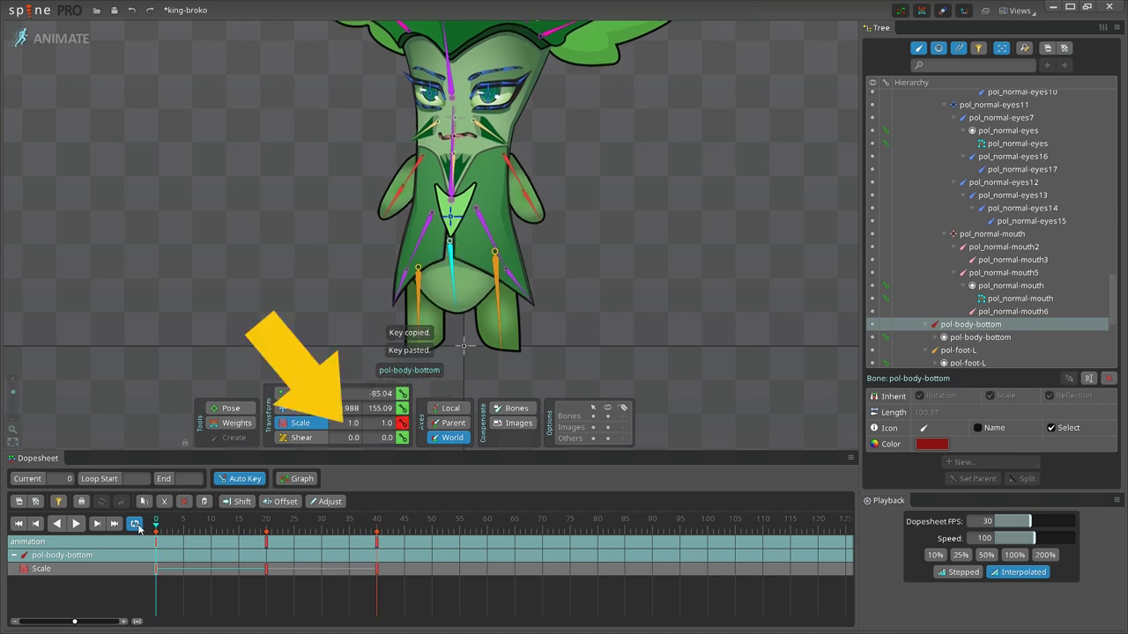
Key pol-body2's rotation at frame 0, rotate it slightly at frame 20, and copy the first key to frame 40
drag(653, 173, 673, 303)
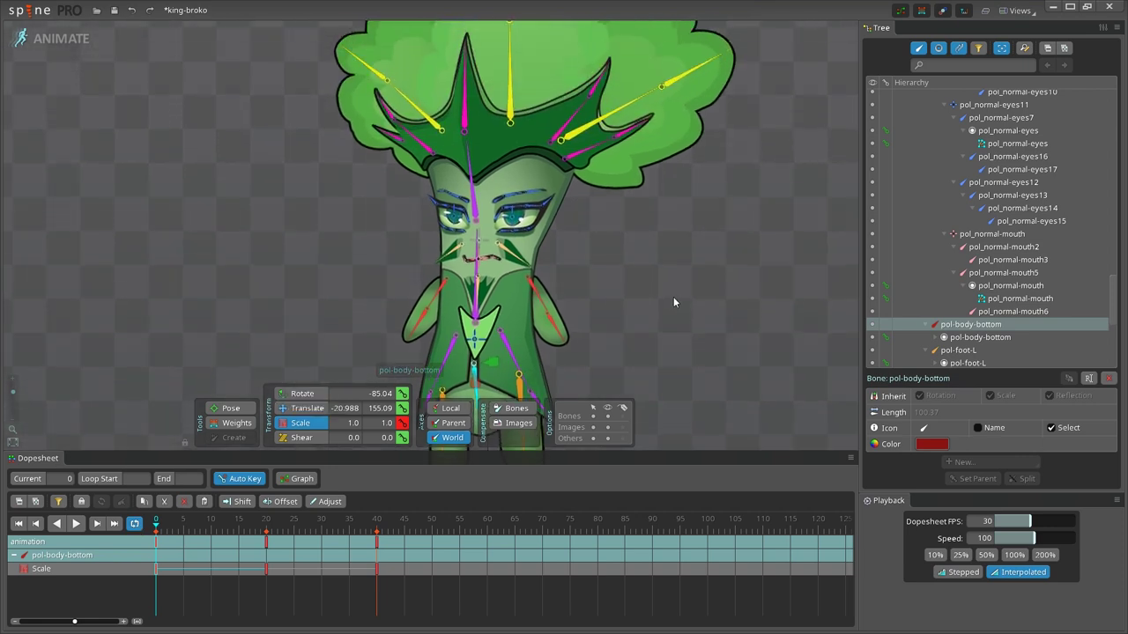
click(477, 288)
click(472, 190)
click(401, 394)
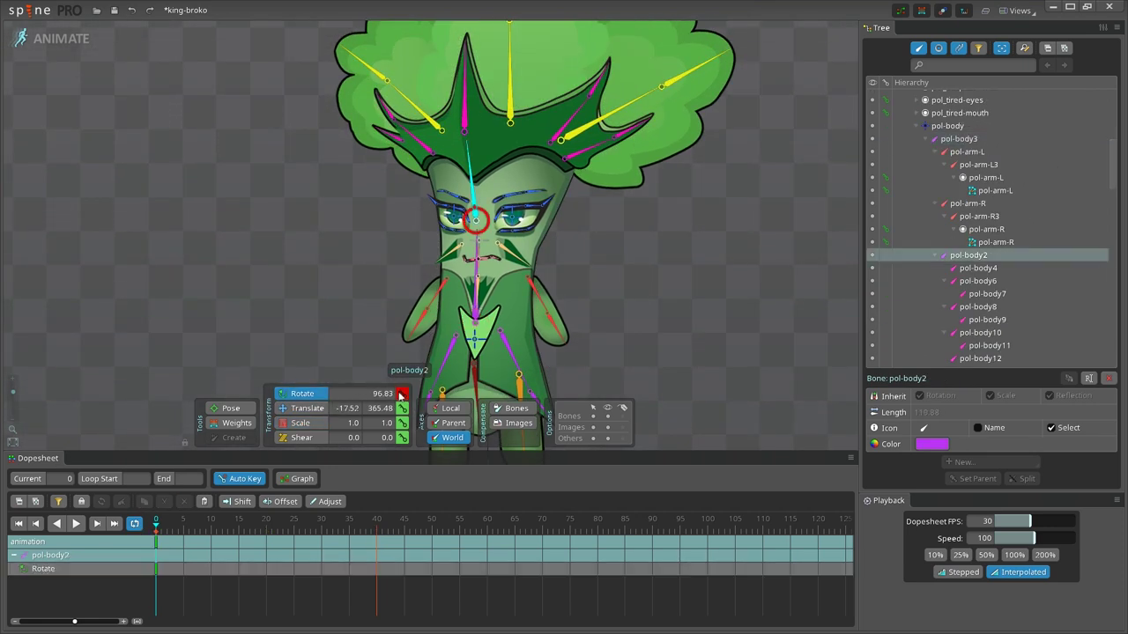
drag(158, 524, 256, 521)
drag(556, 336, 824, 248)
drag(266, 541, 156, 545)
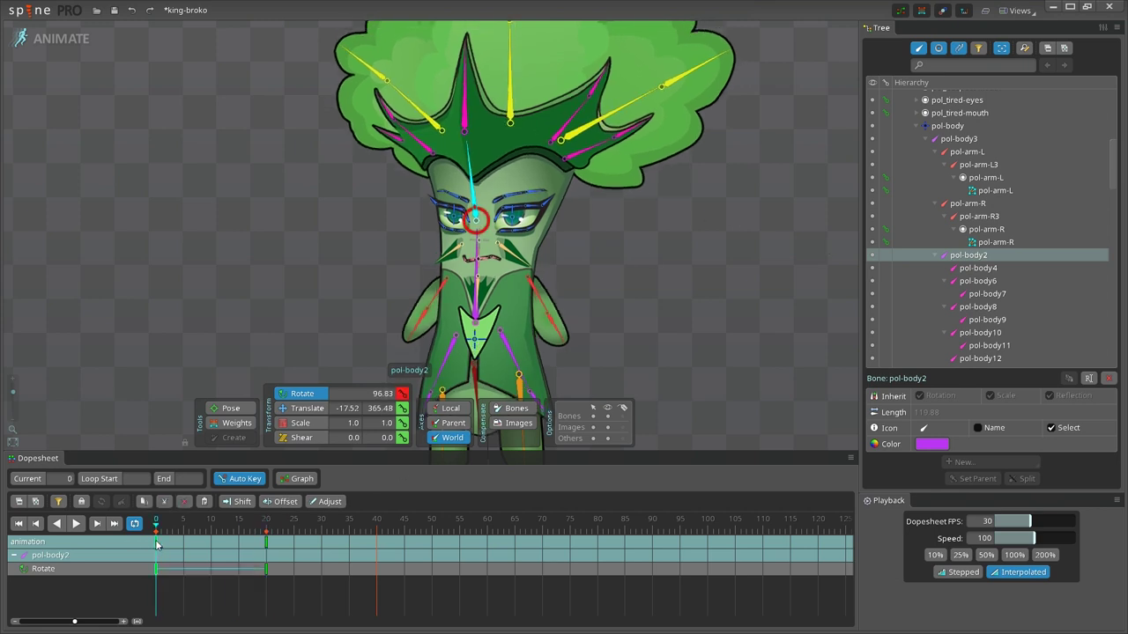
key(ctrl+v)
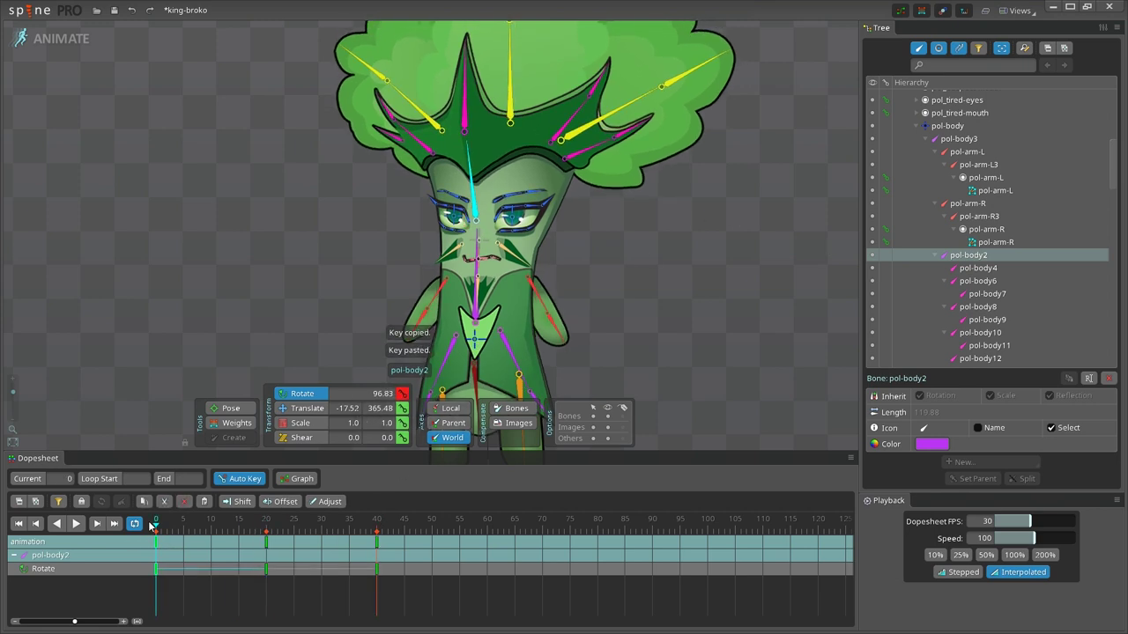
Key pol_normal-eyes' rotation at frames 0 and 20, and copy the first key to frame 40
click(482, 246)
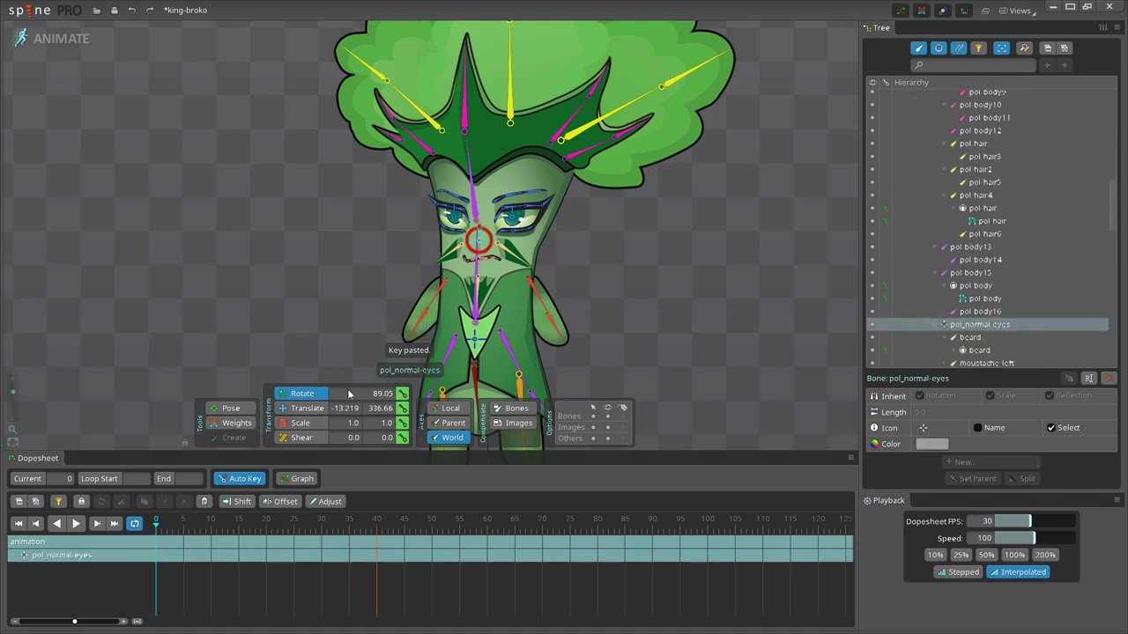
click(402, 394)
drag(158, 528, 266, 528)
key(k)
click(155, 541)
key(ctrl+c)
click(377, 527)
key(ctrl+v)
Deselect the bone, play the loop to check the head and face movement, and return to frame 0
key(space)
drag(376, 529, 237, 545)
click(76, 523)
drag(729, 319, 638, 246)
scroll(702, 294, down, 2)
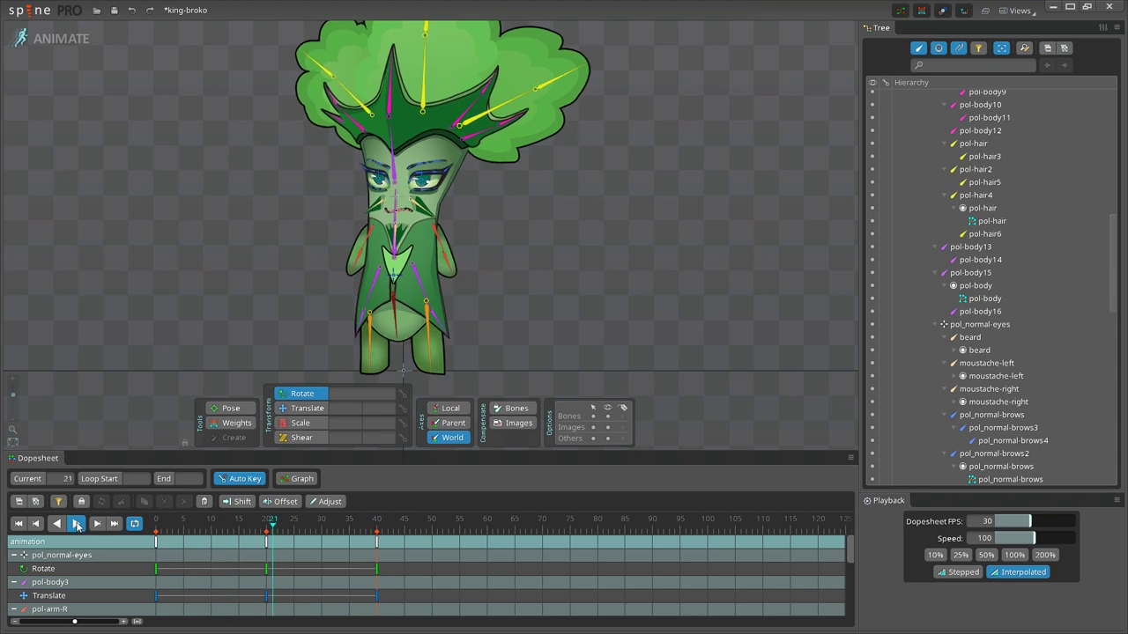
drag(288, 530, 156, 531)
Key moustache-left's rotation at frame 0, rotate it slightly at frame 20, and copy the first key to frame 40
scroll(311, 329, up, 5)
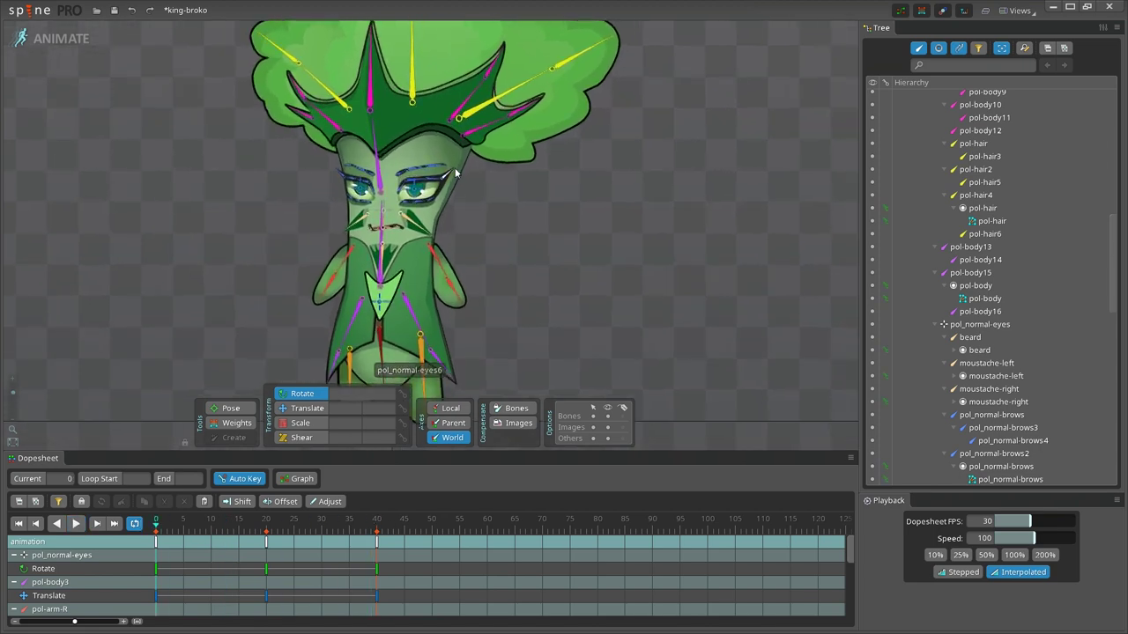
click(384, 240)
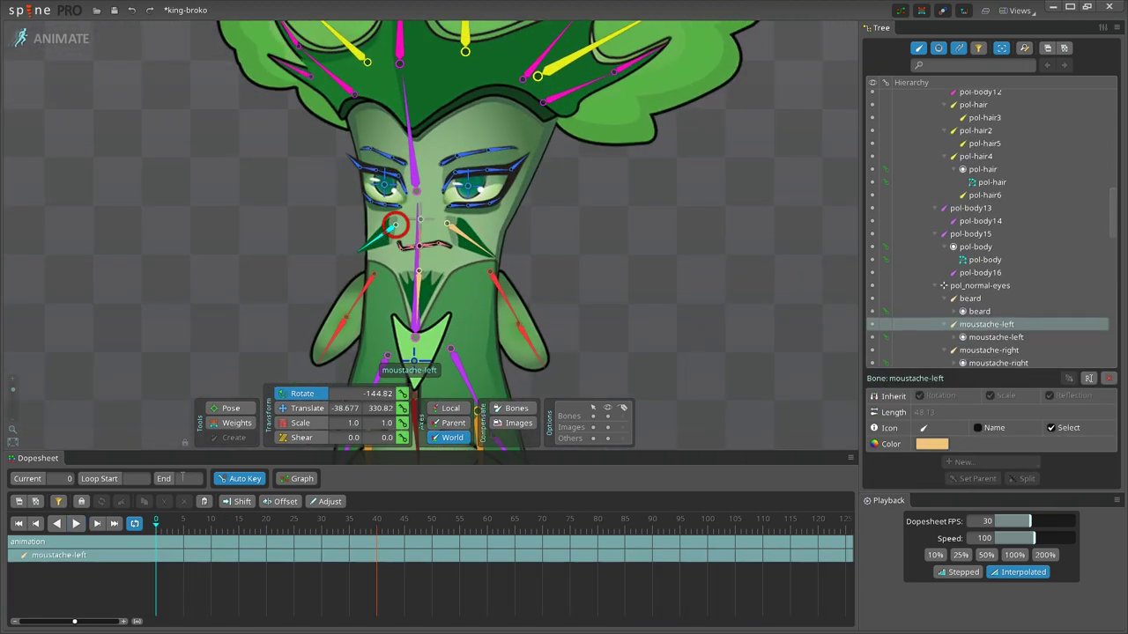
click(269, 526)
drag(192, 333, 199, 358)
drag(264, 528, 111, 529)
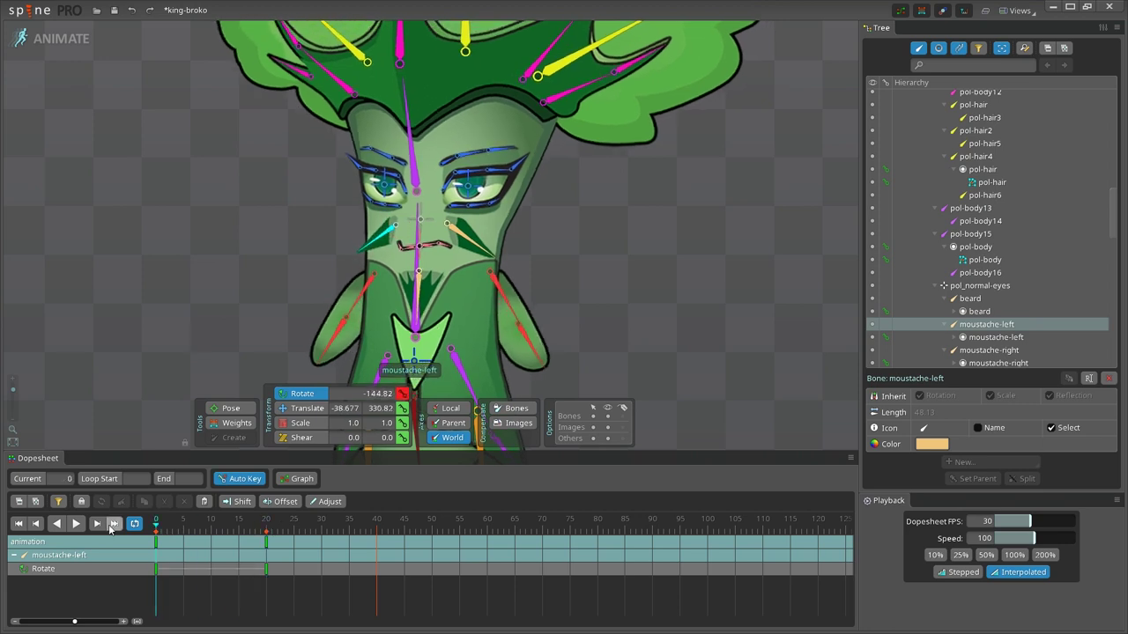
key(ctrl+c)
click(378, 529)
key(ctrl+v)
Key moustache-right's rotation at frame 40, rotate it to -41.8 at frame 20, and copy the frame 40 key to frame 0
click(472, 248)
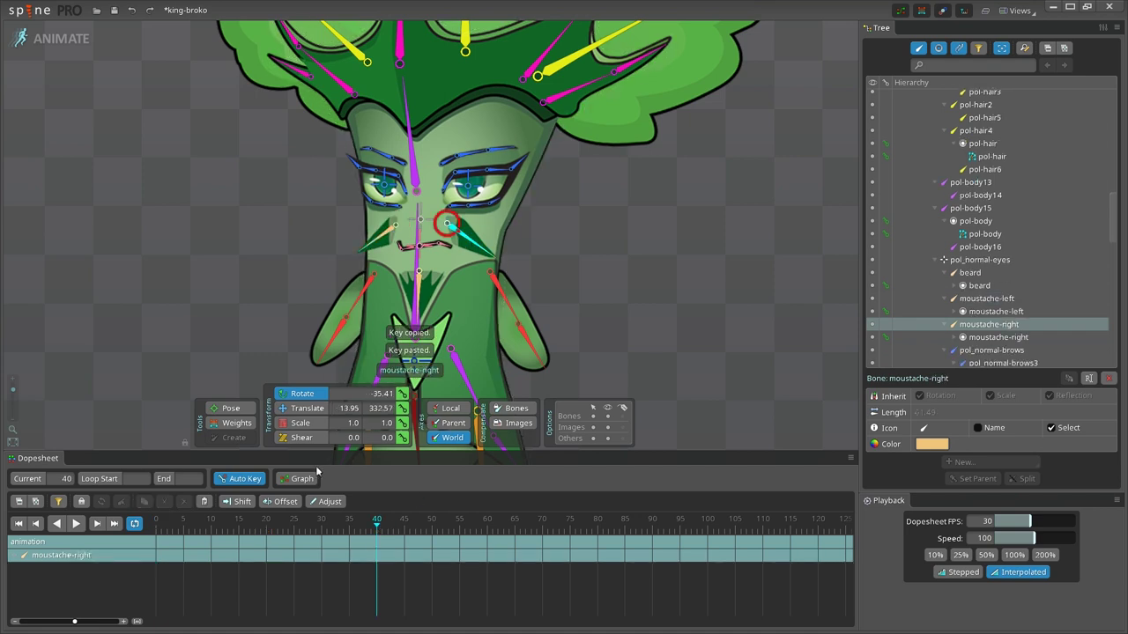
click(267, 532)
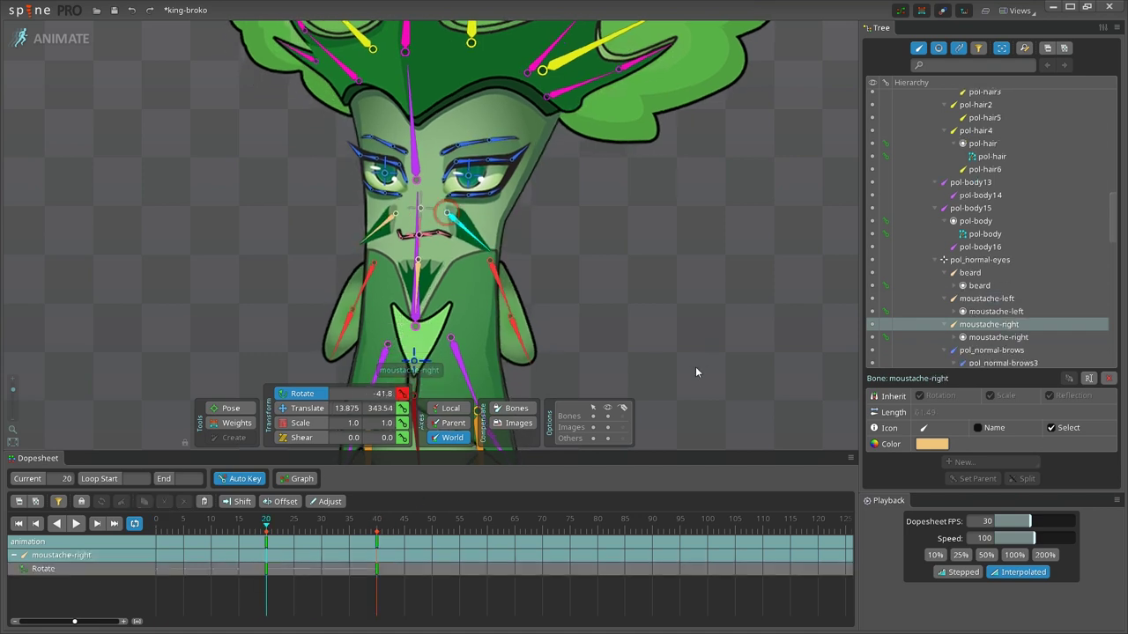
click(379, 544)
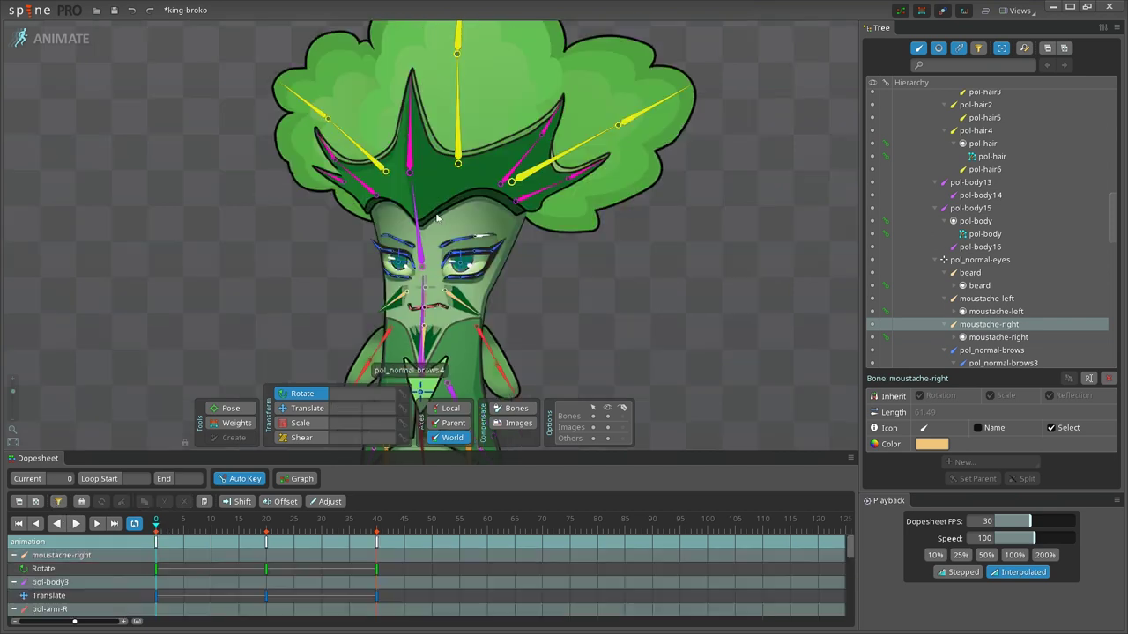
Key the rotation of crown bones pol-body4 and pol-body10 at frame 0 and rotate each slightly at frame 20
click(409, 153)
click(363, 185)
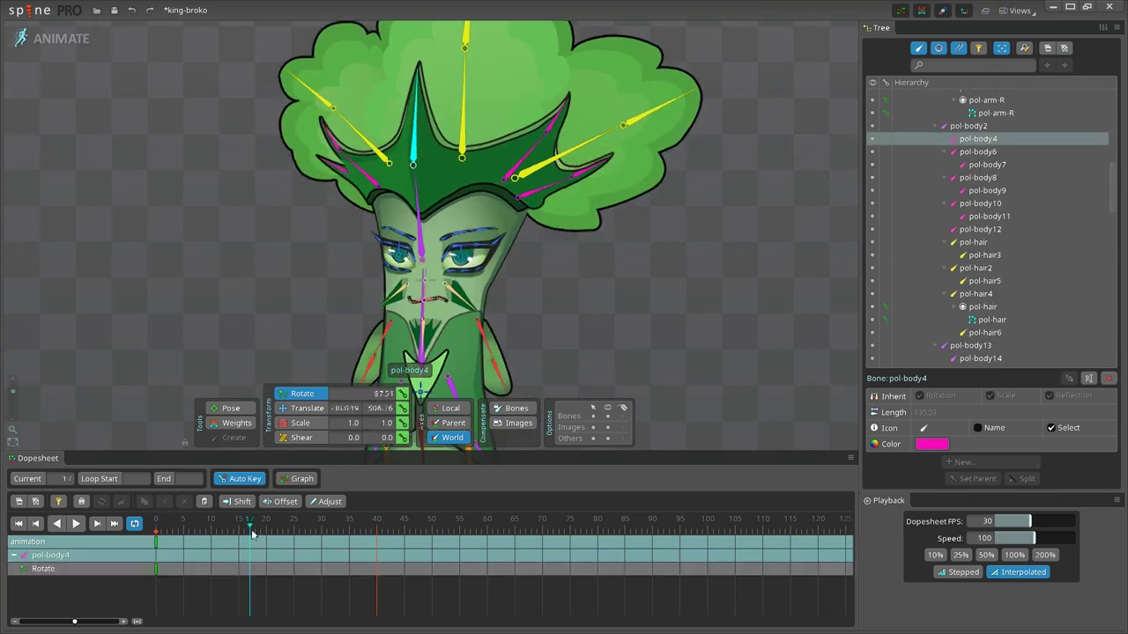
drag(197, 102, 217, 62)
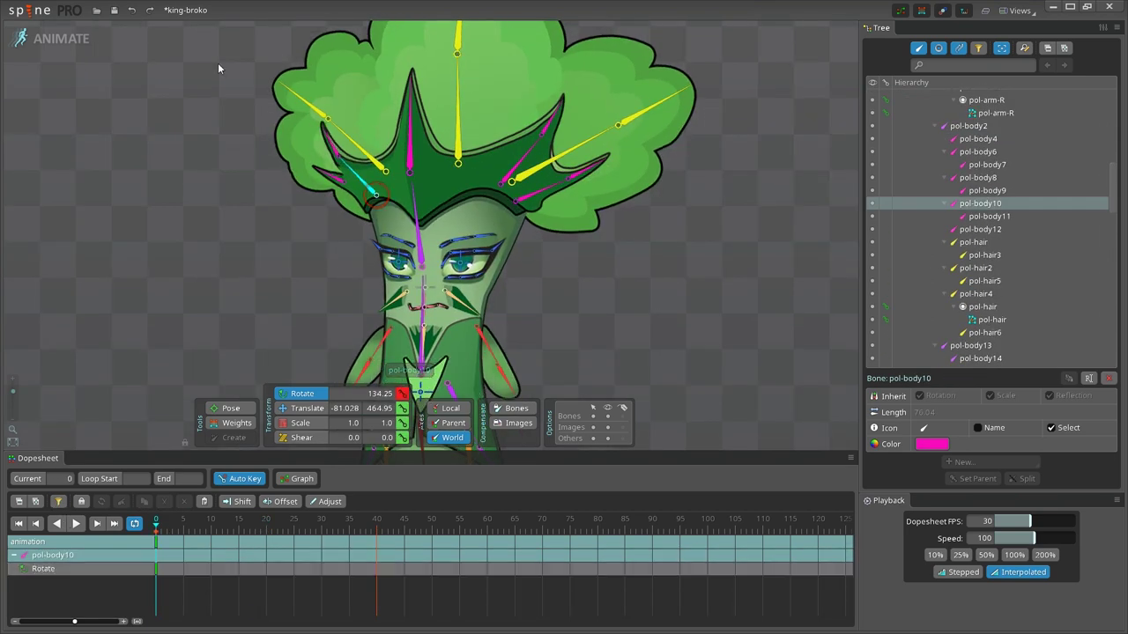
click(266, 526)
drag(188, 210, 172, 144)
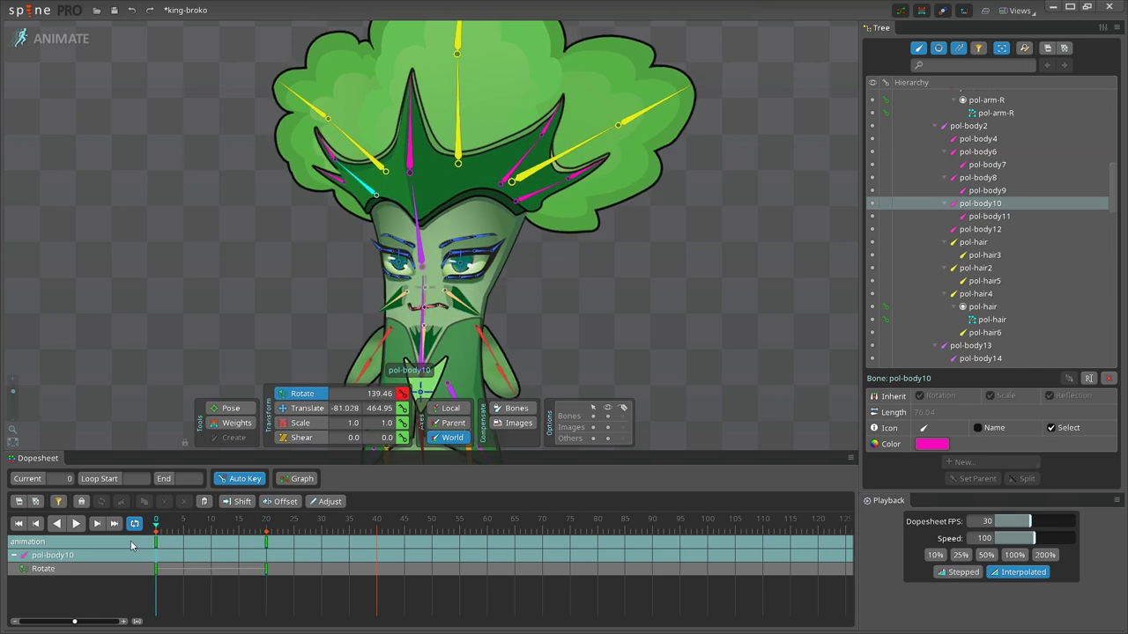
Key the rotation of crown bones pol-body12 and pol-body6 at frame 0 and rotate each slightly at frame 20
click(344, 165)
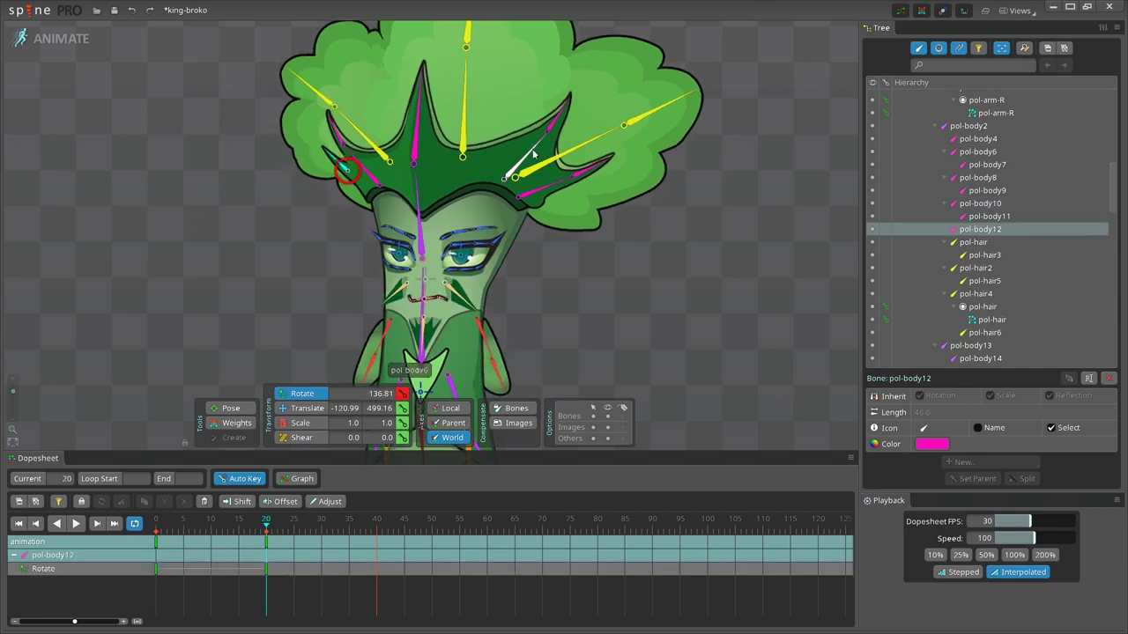
click(533, 154)
drag(768, 153, 781, 176)
click(156, 526)
key(d)
mouse_move(156, 526)
mouse_down()
mouse_move(272, 557)
mouse_move(155, 529)
mouse_up()
Key the rotation of crown bone pol-body8 at frame 0 and rotate it slightly at frame 20
click(539, 191)
click(402, 394)
click(265, 527)
drag(779, 273, 761, 321)
drag(176, 527, 112, 540)
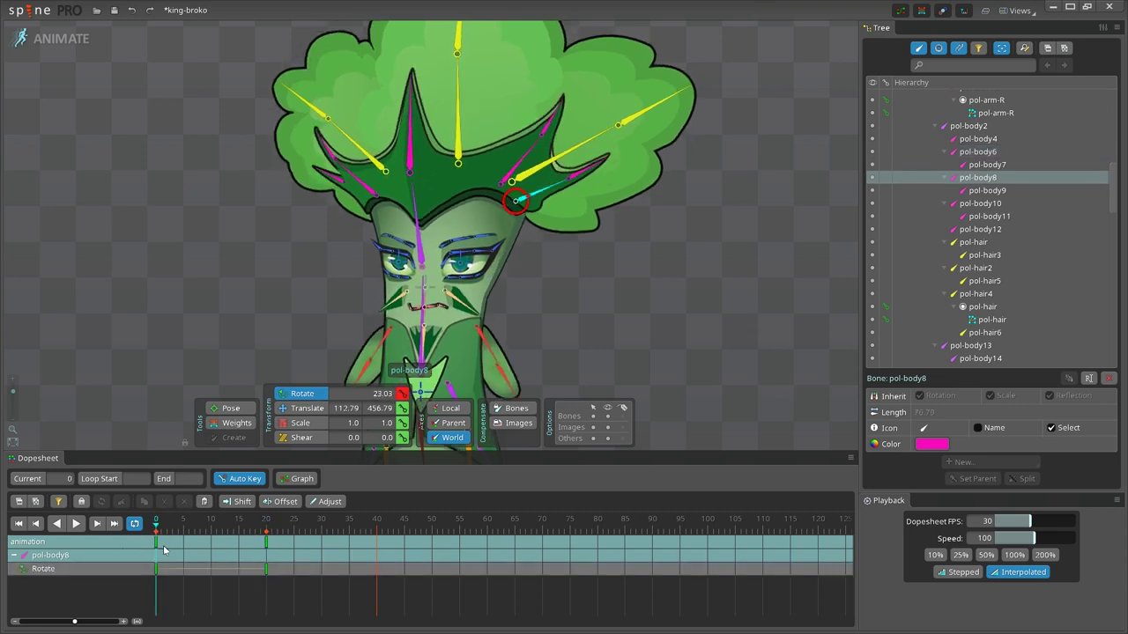
Copy the rotate keys of pol-body4, pol-body6, pol-body8, pol-body10 and pol-body12 together from frame 0 to frame 40
ctrl+click(525, 164)
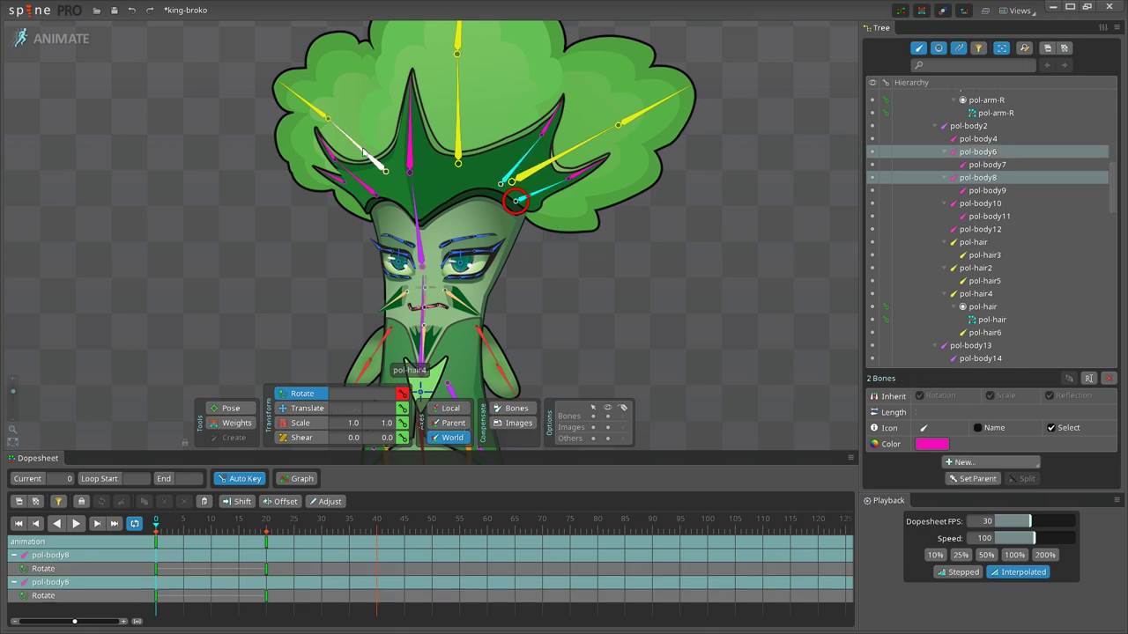
ctrl+click(409, 157)
ctrl+click(370, 185)
ctrl+click(332, 183)
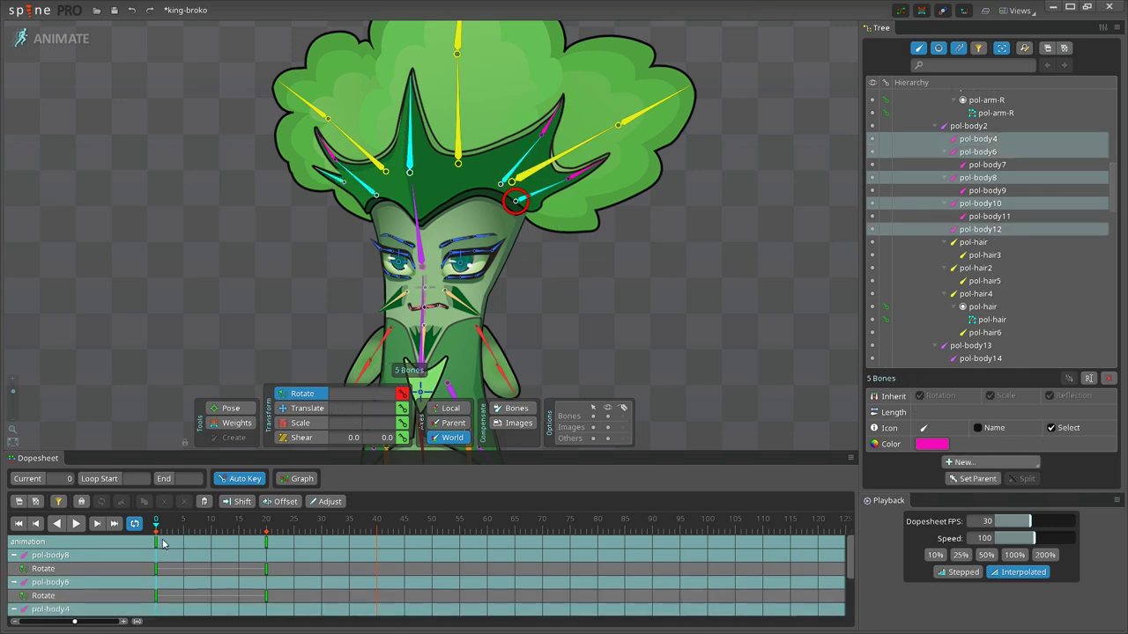
click(378, 522)
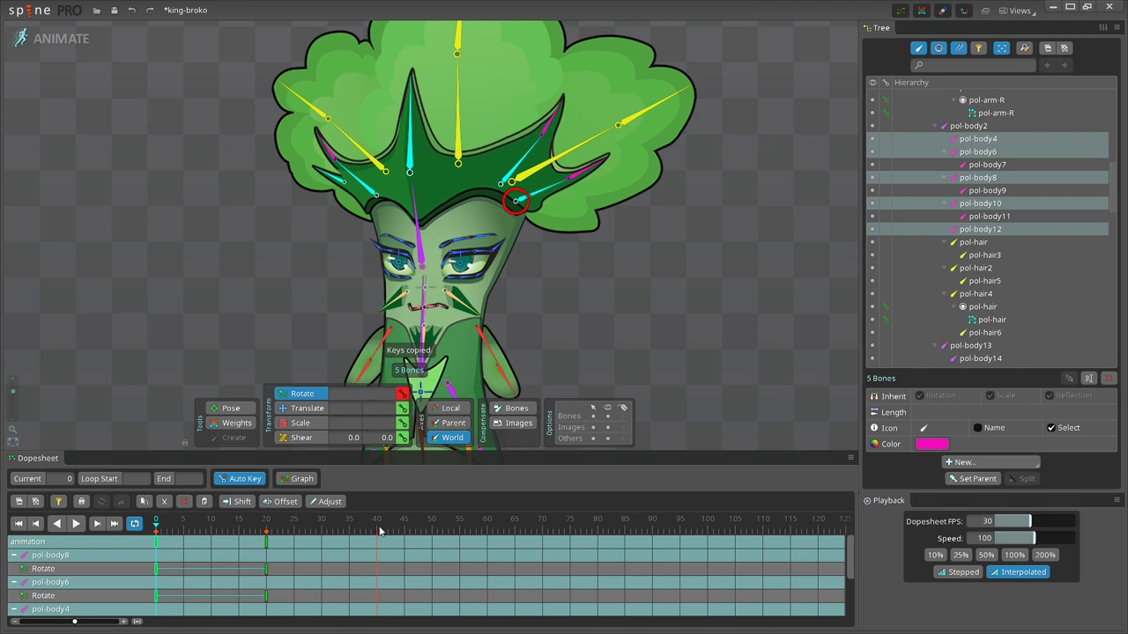
key(ctrl+v)
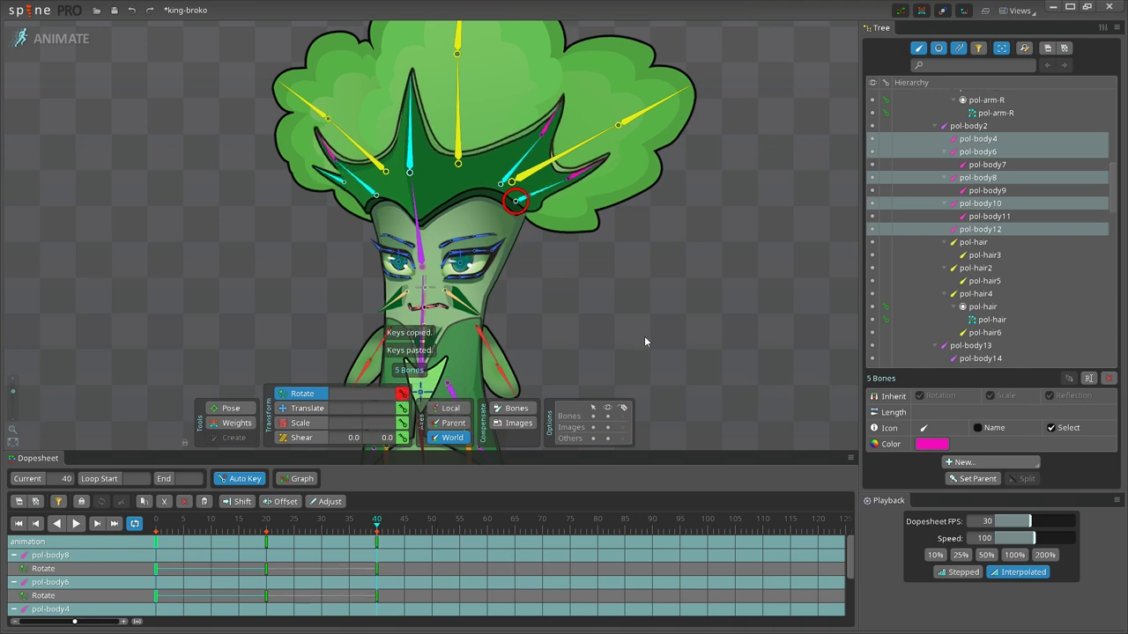
click(645, 340)
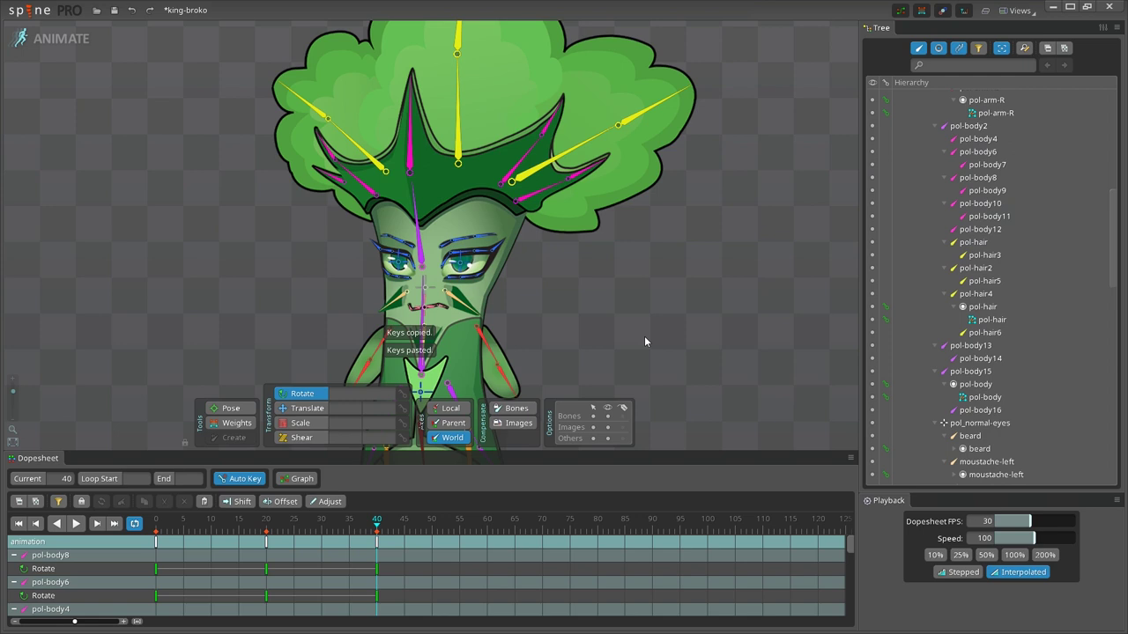
Key the rotation of crown tip bone pol-body11 at frame 0 and rotate it slightly at frame 20
click(328, 157)
drag(377, 523, 92, 526)
key(k)
click(266, 523)
drag(262, 189, 262, 165)
drag(266, 525, 92, 537)
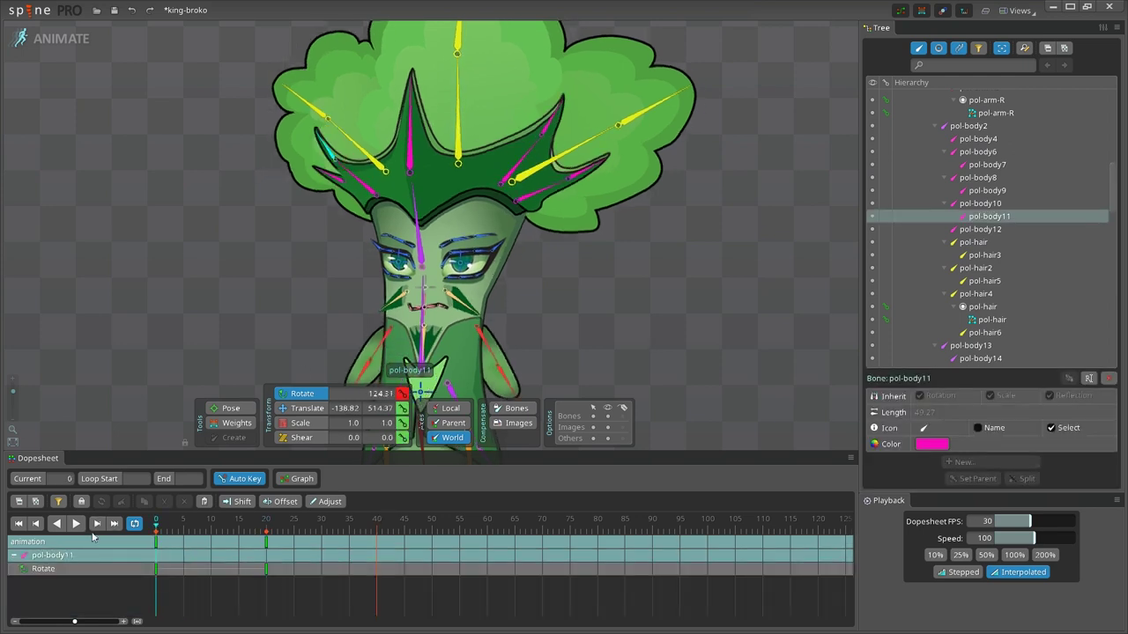
Rotate the middle crown bone pol-body4 slightly further at frame 20 and return to frame 0
click(411, 132)
click(266, 523)
drag(769, 34, 772, 93)
drag(266, 525, 97, 529)
Key the rotation of crown tip bone pol-body7 at frame 0 and rotate it slightly at frame 20
click(551, 125)
key(k)
click(264, 523)
drag(772, 92, 775, 120)
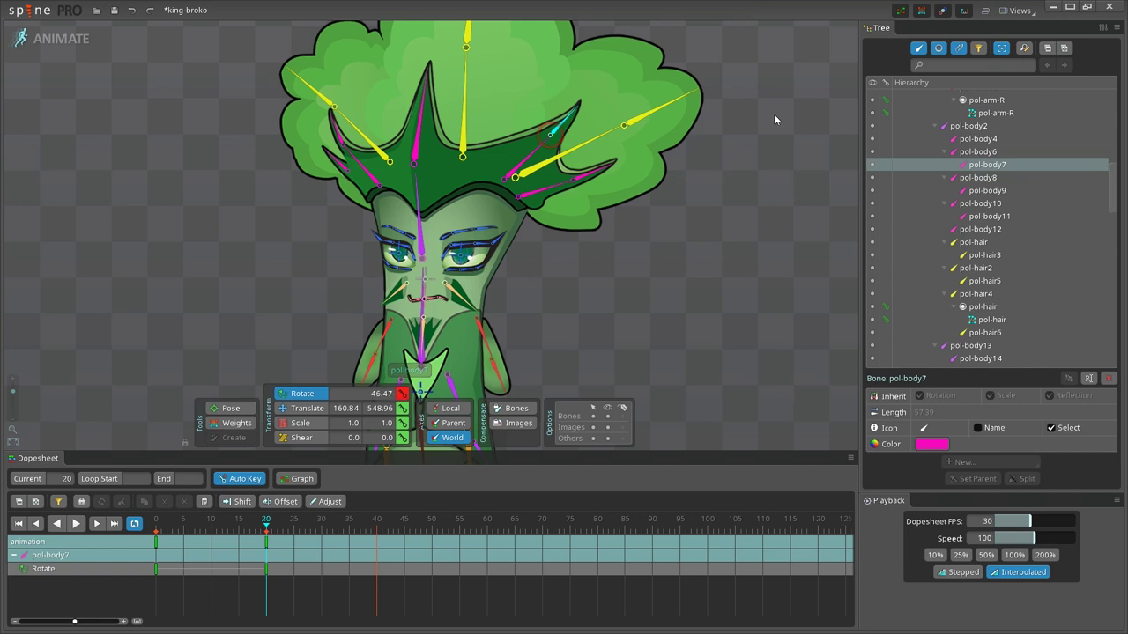
key(space)
Key the rotation of crown tip bone pol-body9 at frame 0 and rotate it slightly at frame 20
click(582, 179)
drag(730, 160, 730, 187)
drag(266, 525, 97, 528)
key(k)
Copy the rotate keys of pol-body7, pol-body9 and pol-body11 from frame 0 to frame 40 and play the loop
ctrl+click(549, 122)
ctrl+click(327, 147)
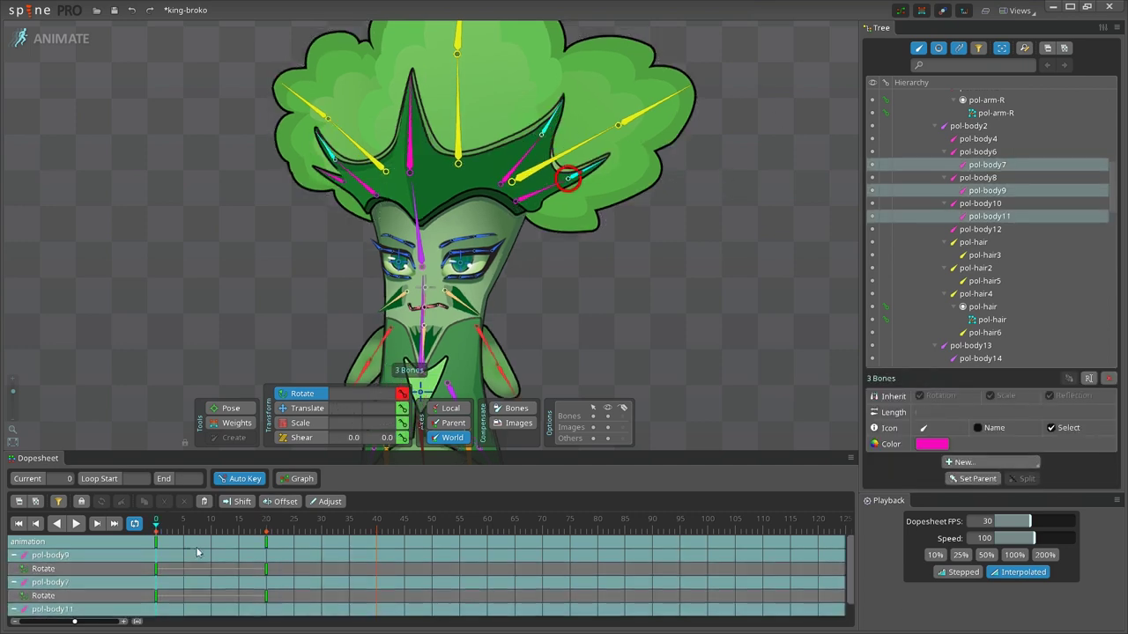
key(space)
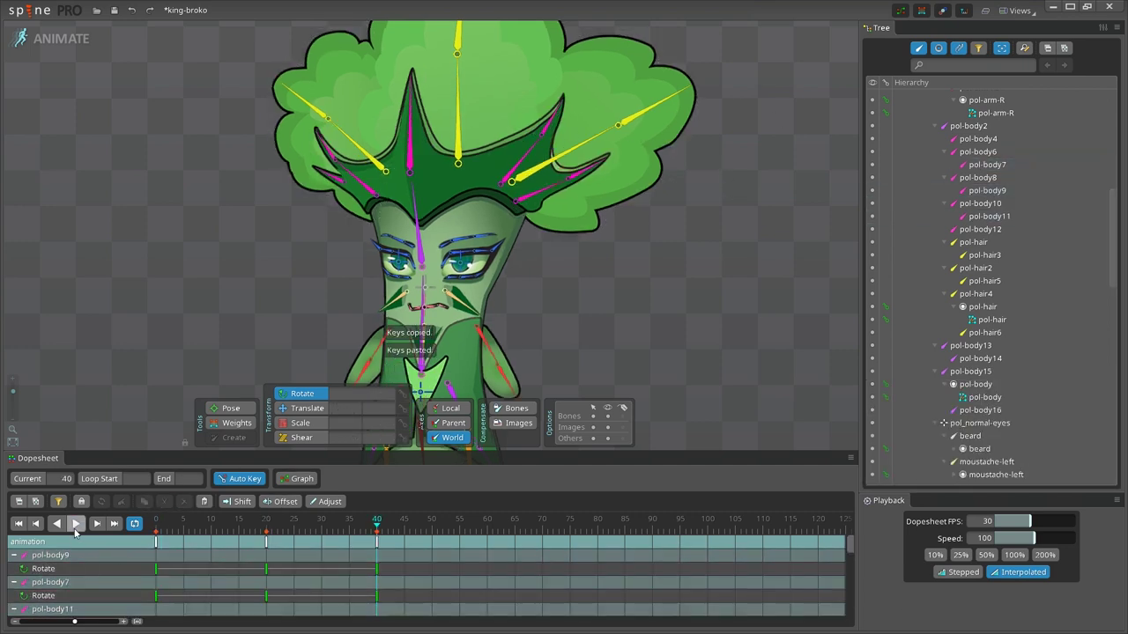
click(76, 527)
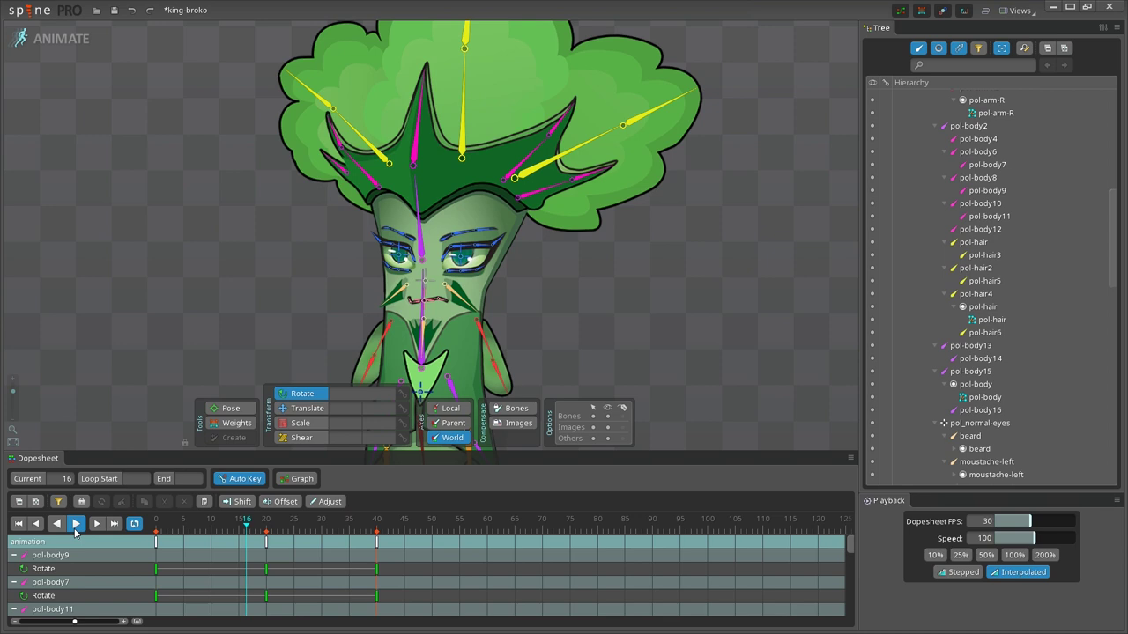
scroll(623, 241, down, 2)
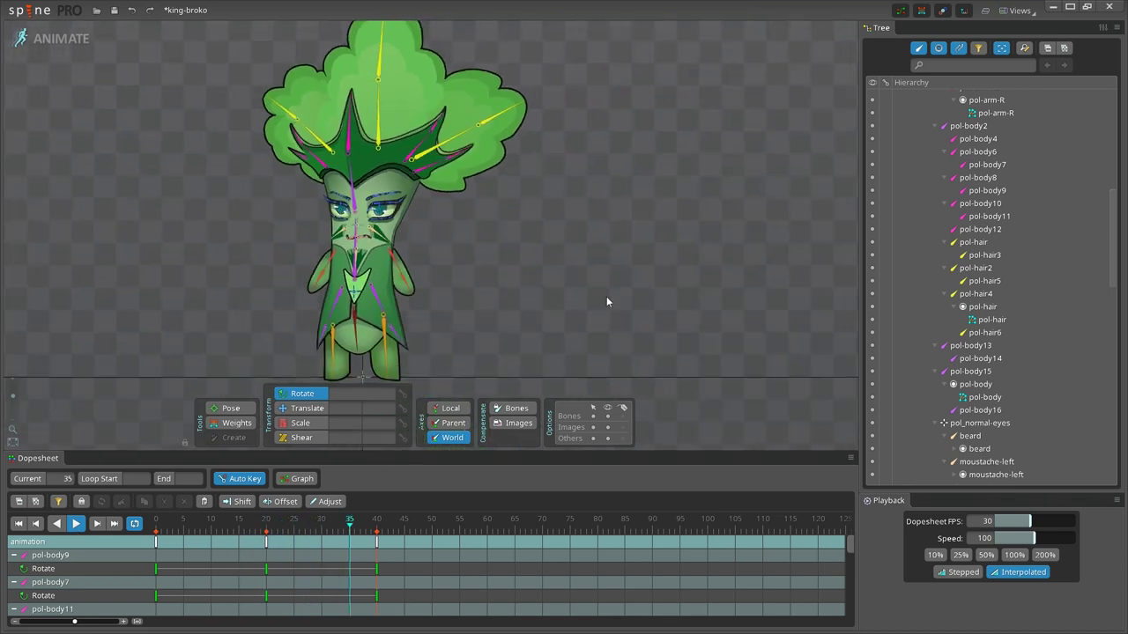
Key the rotation of all six hair bones, pol-hair through pol-hair6, at frame 0
scroll(671, 317, up, 4)
click(437, 233)
drag(208, 526, 156, 526)
ctrl+click(588, 258)
ctrl+click(520, 223)
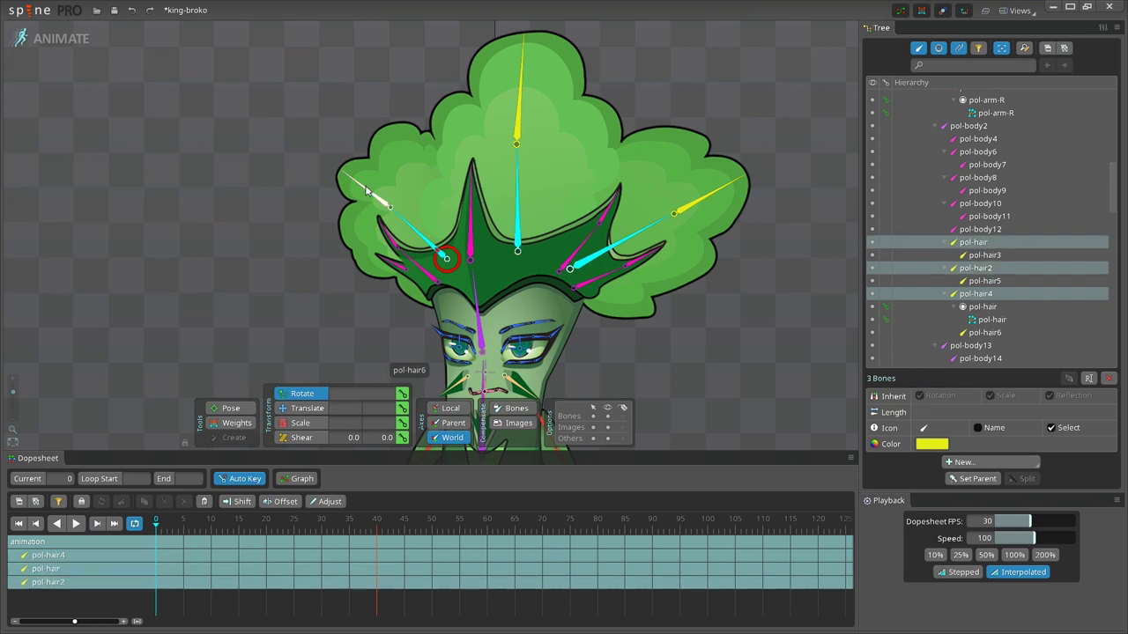
ctrl+click(367, 191)
ctrl+click(521, 88)
ctrl+click(706, 201)
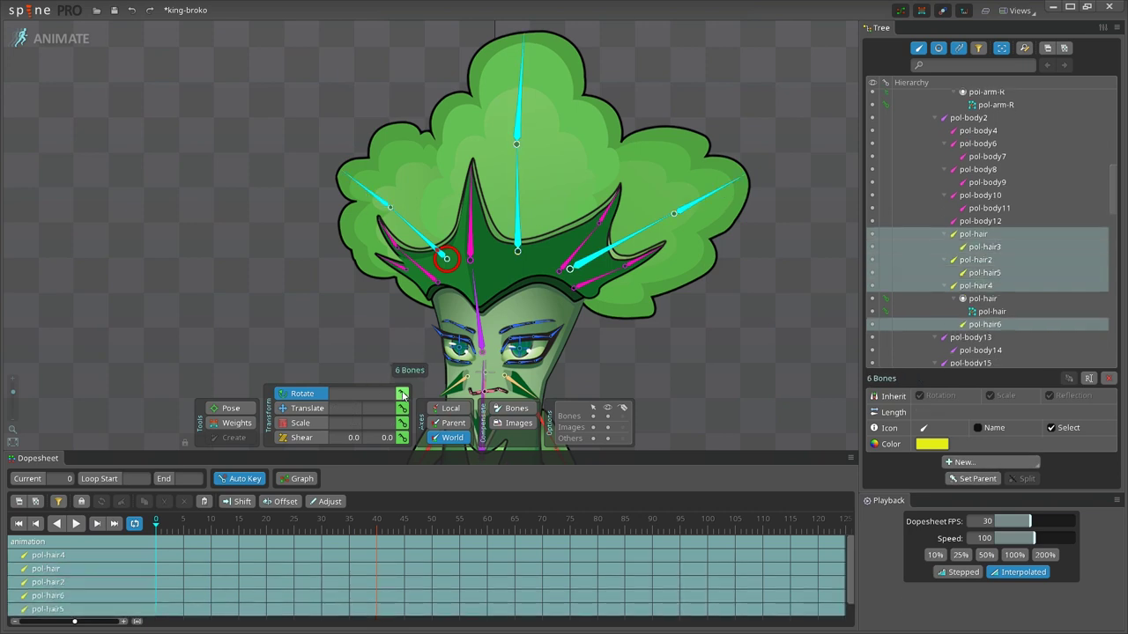
click(402, 394)
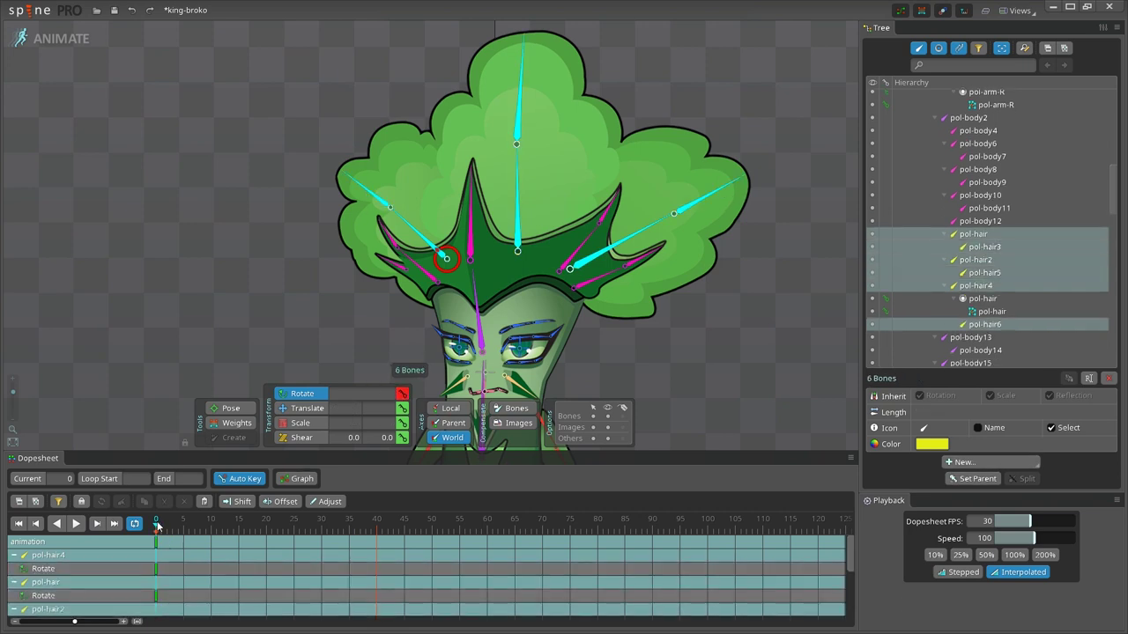
Copy the six hair bones' rotation keys to frame 40, go to frame 20 and clear the selection
drag(157, 525, 375, 536)
drag(377, 527, 267, 524)
click(215, 225)
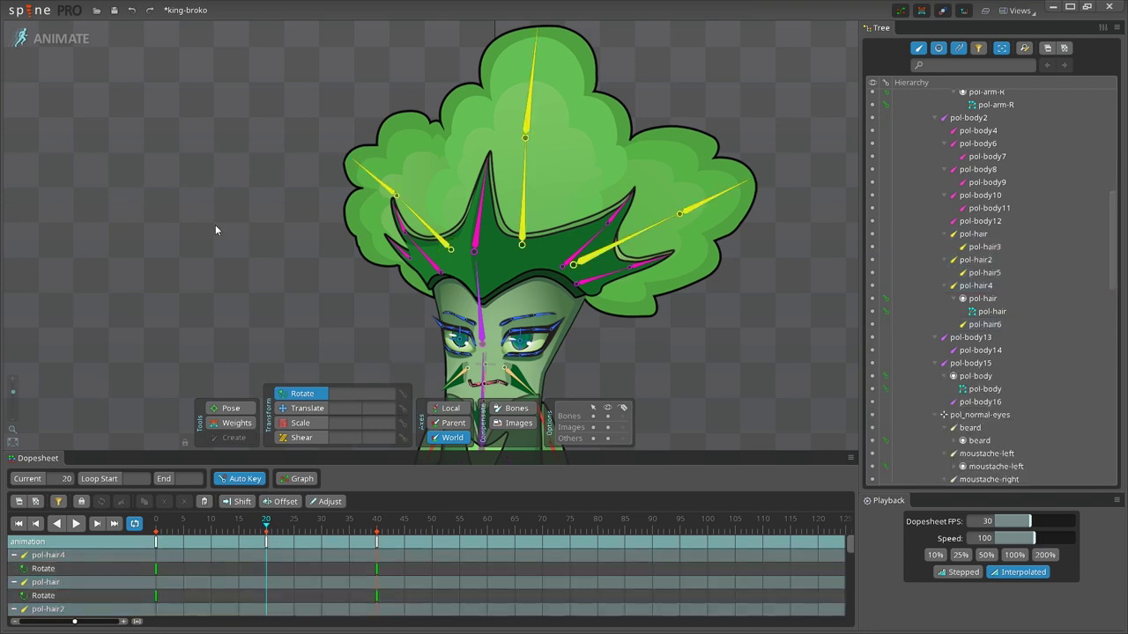
At frame 20, rotate hair bone pol-hair4 to about 125.5° and its tip bone pol-hair6 to about 119.5°
click(418, 251)
drag(418, 250, 271, 138)
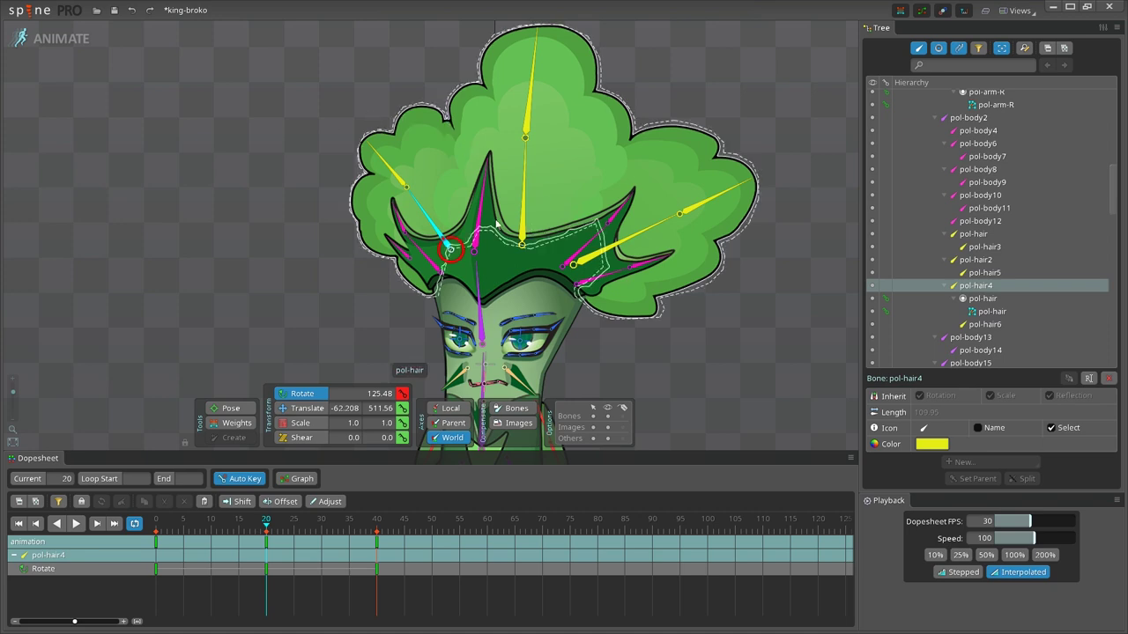
click(388, 164)
mouse_move(321, 123)
mouse_down()
mouse_move(328, 112)
mouse_move(314, 121)
mouse_up()
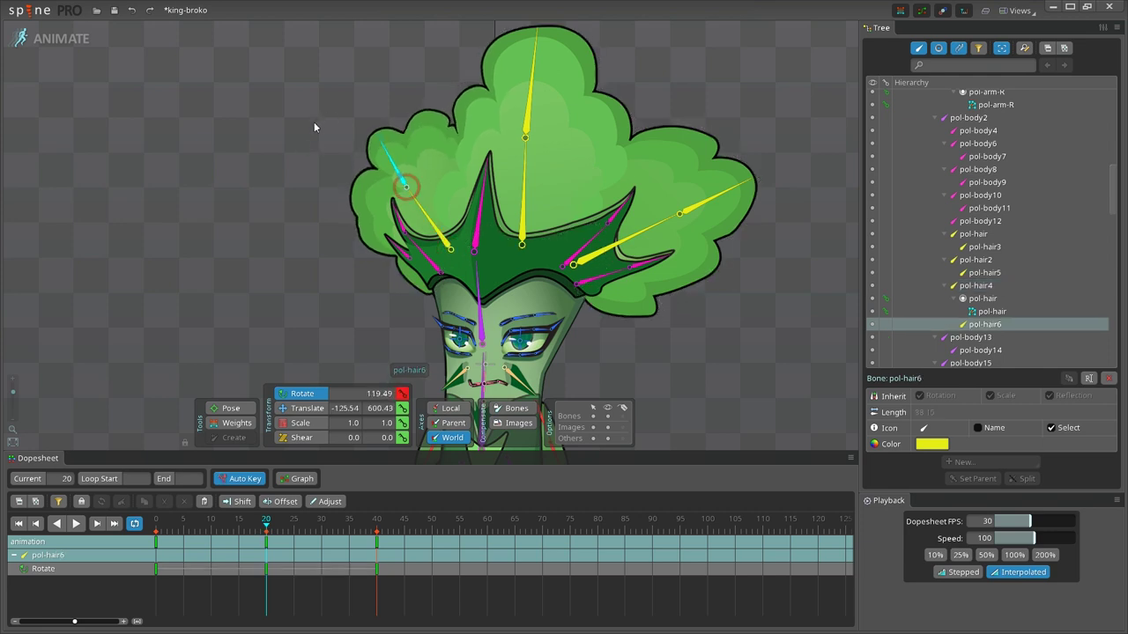
At frame 20, rotate the middle hair bone pol-hair2 to about 81° and its tip bone pol-hair5 to about 70°
click(525, 176)
drag(460, 45, 478, 34)
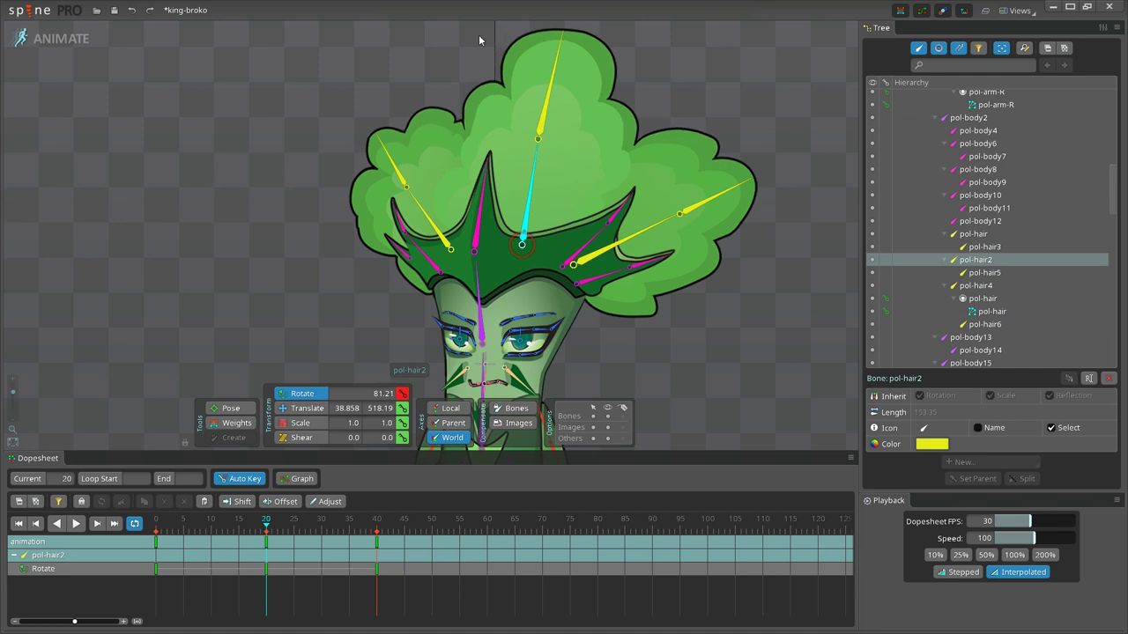
click(550, 98)
scroll(684, 25, down, 1)
drag(658, 39, 674, 51)
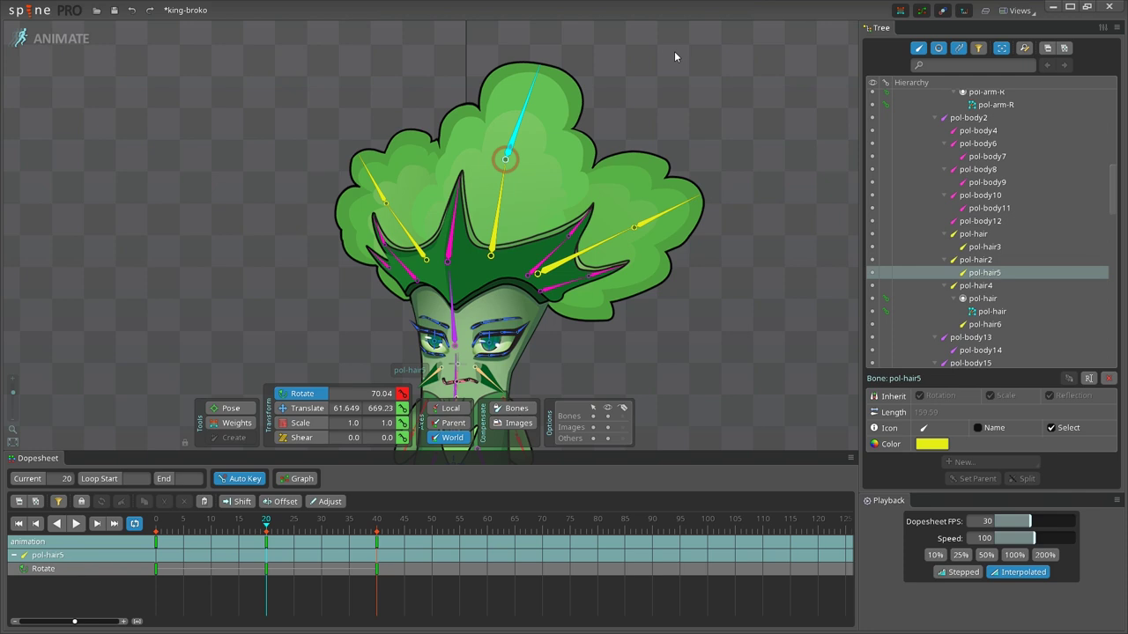
At frame 20, rotate hair bone pol-hair to about 16.7° and its tip bone pol-hair3 to about 6°
click(608, 237)
drag(762, 156, 773, 196)
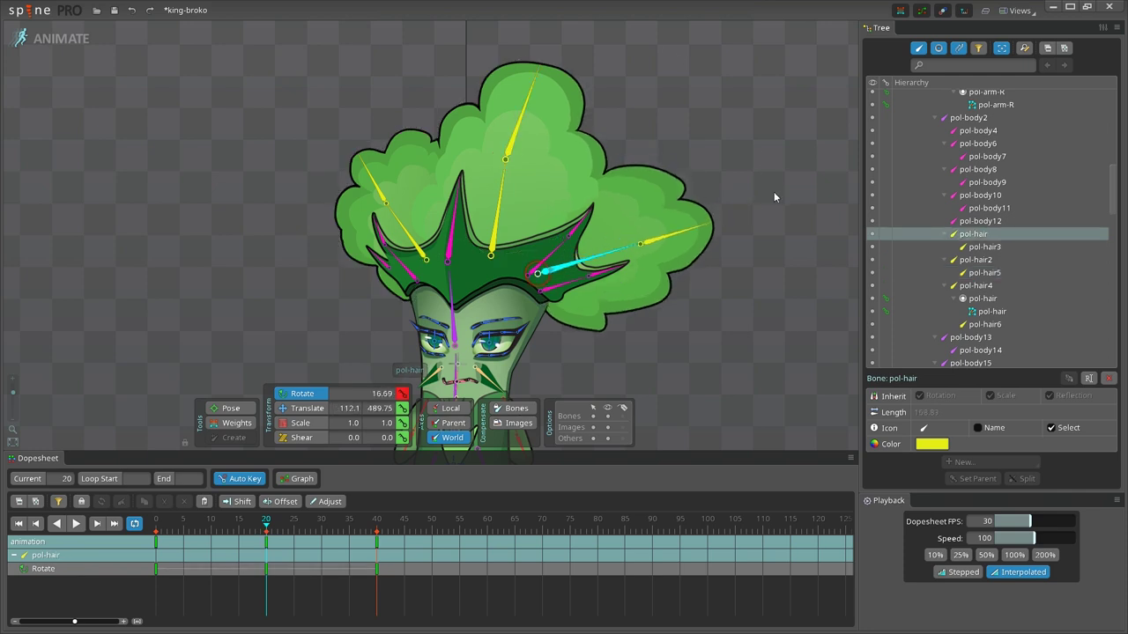
click(666, 239)
drag(774, 212, 765, 238)
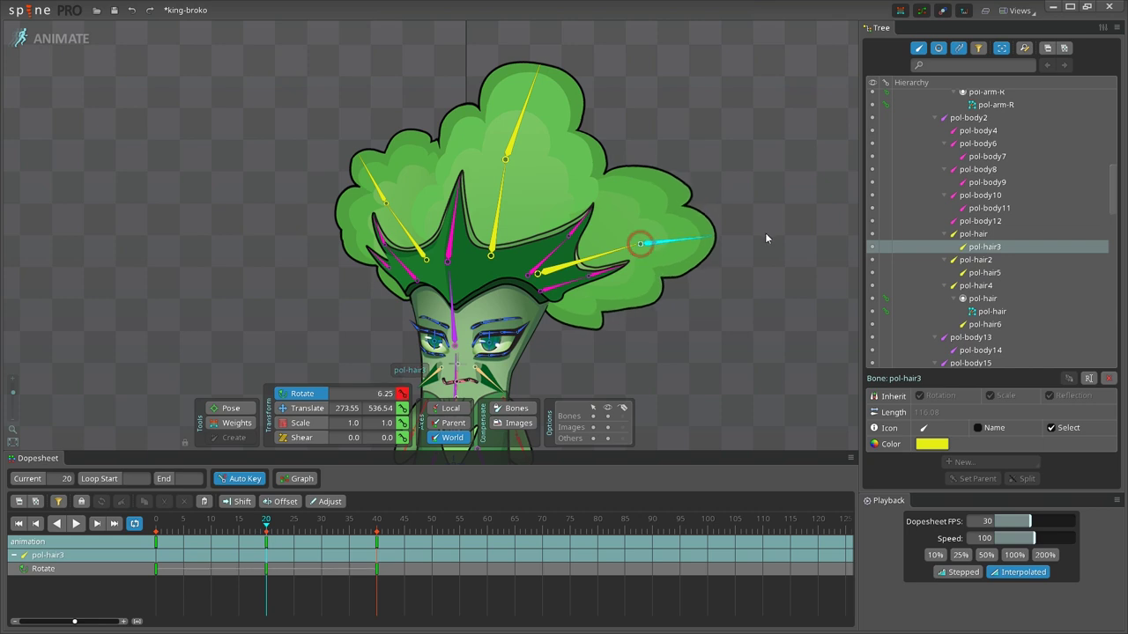
Play the loop to check the hair movement on the whole character
click(75, 523)
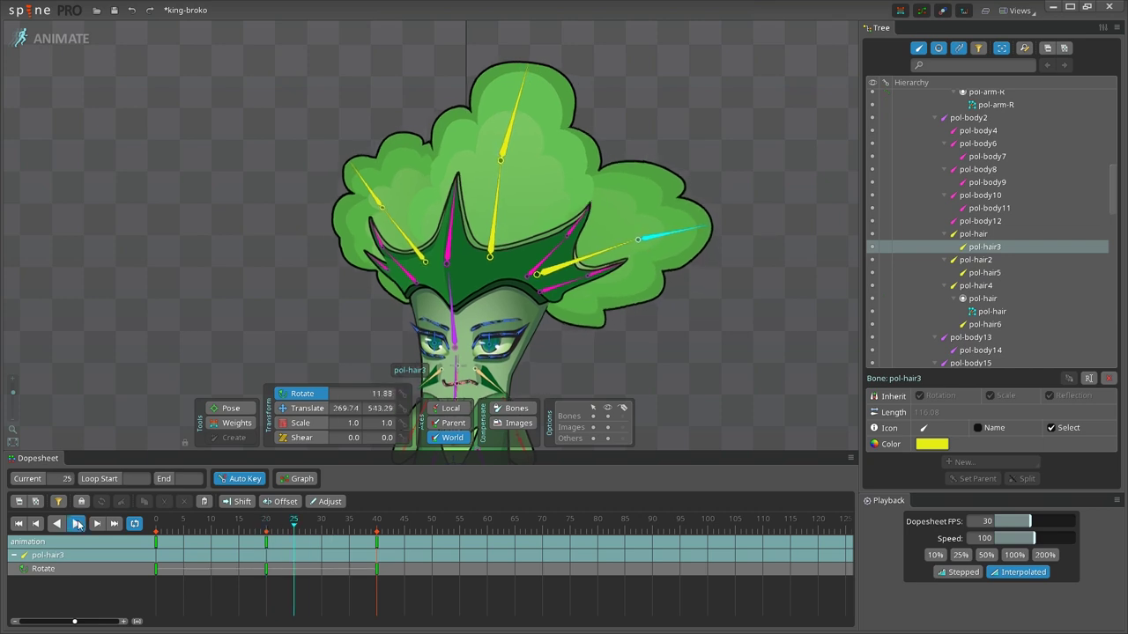
scroll(639, 316, down, 2)
scroll(650, 379, down, 2)
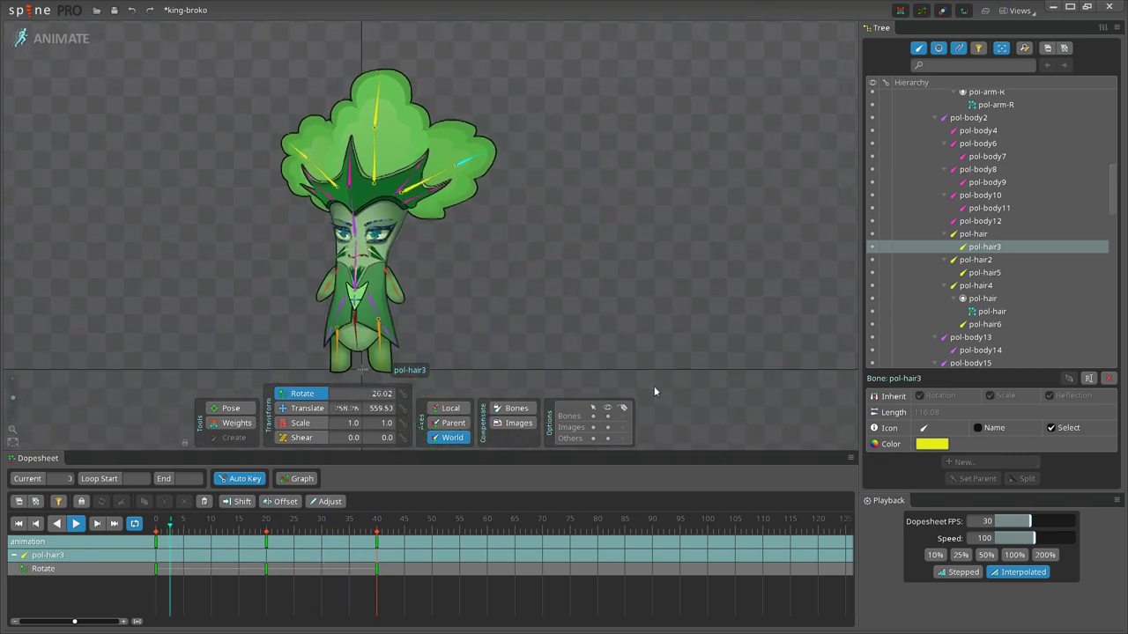
key(space)
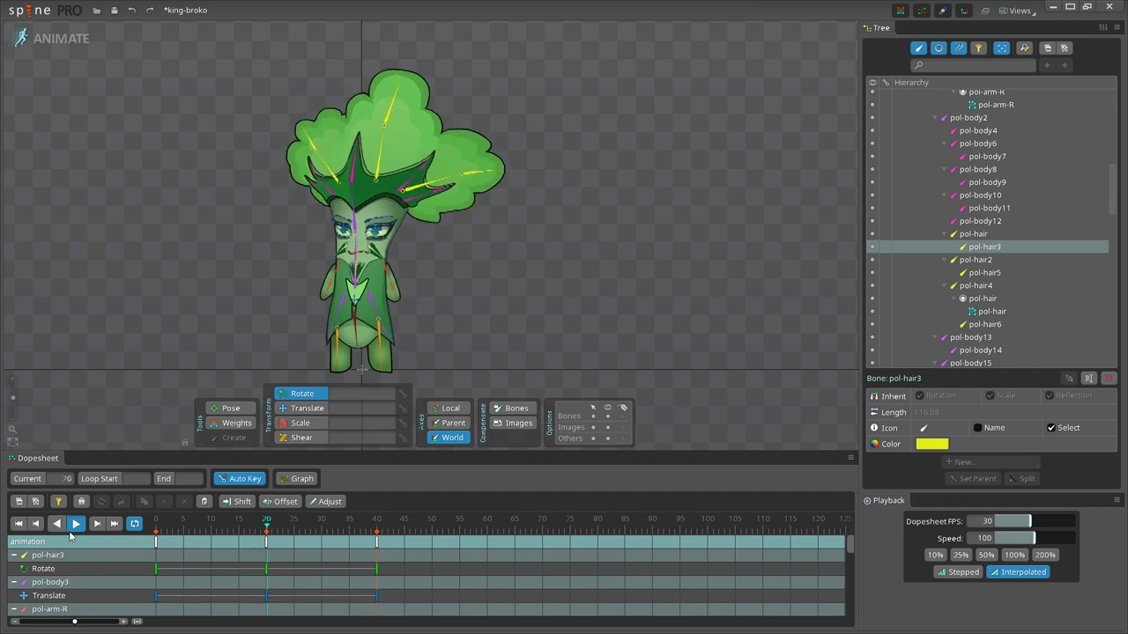
Scale the middle hair bone pol-hair2 to about 1.05 by 1.07 at frame 20
scroll(458, 162, up, 6)
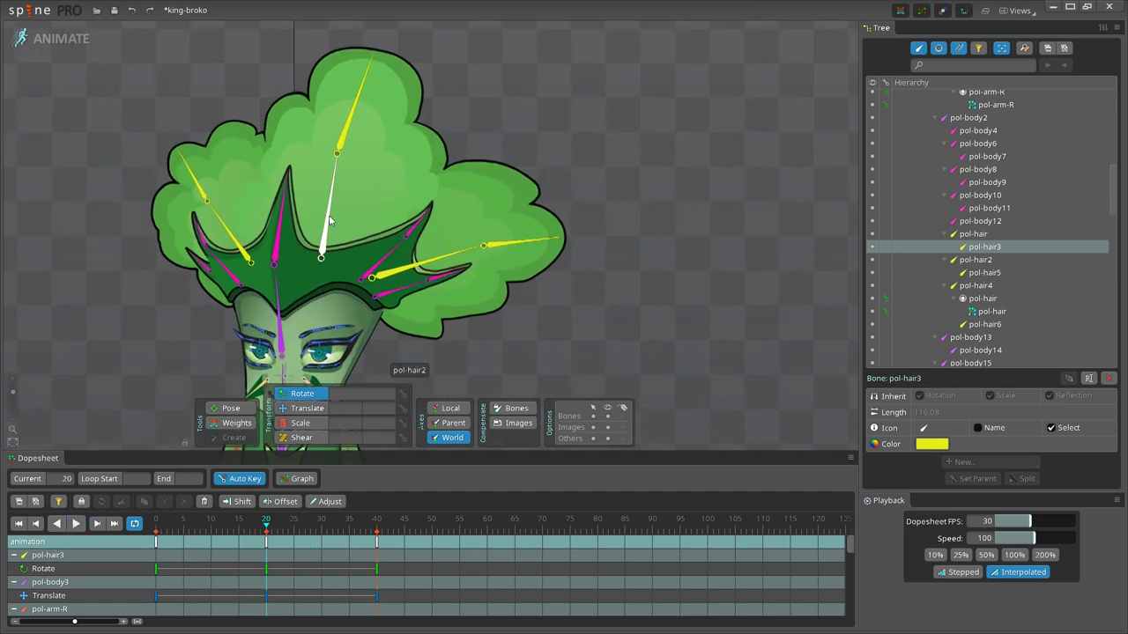
click(327, 254)
click(310, 422)
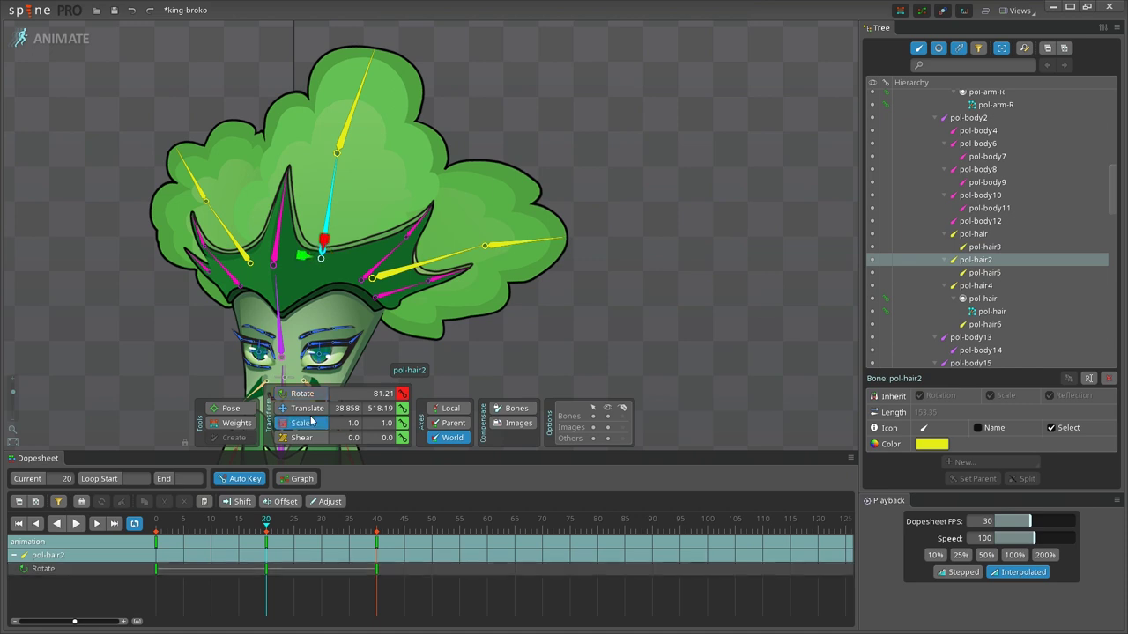
drag(324, 241, 297, 257)
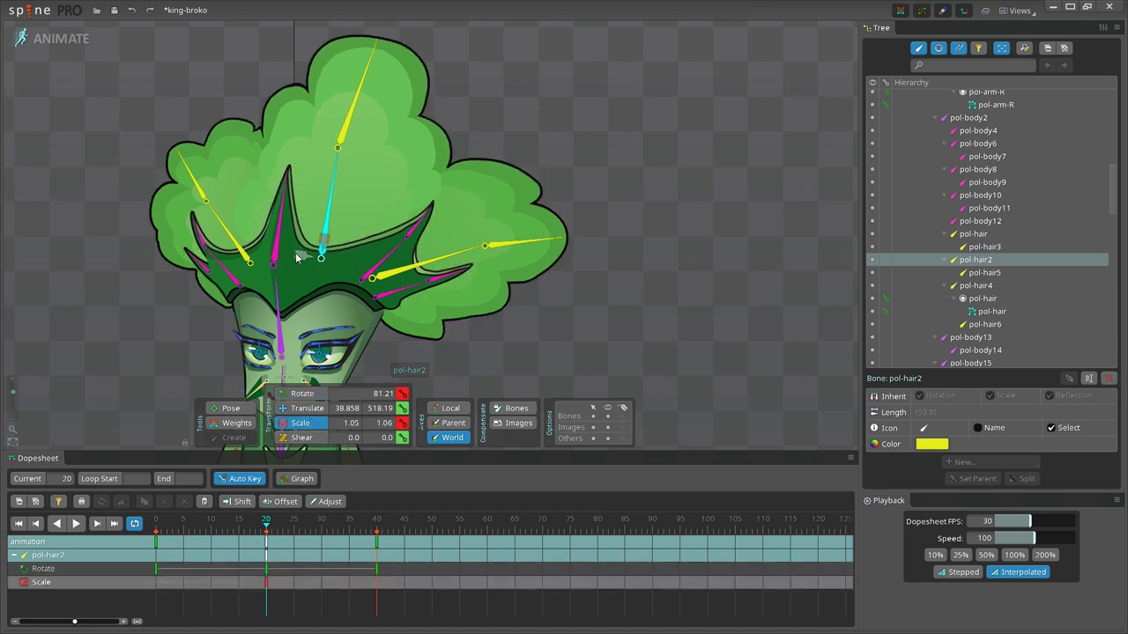
Key the scale of pol-hair2 at frame 0 and copy that key to frame 40
drag(268, 535, 151, 531)
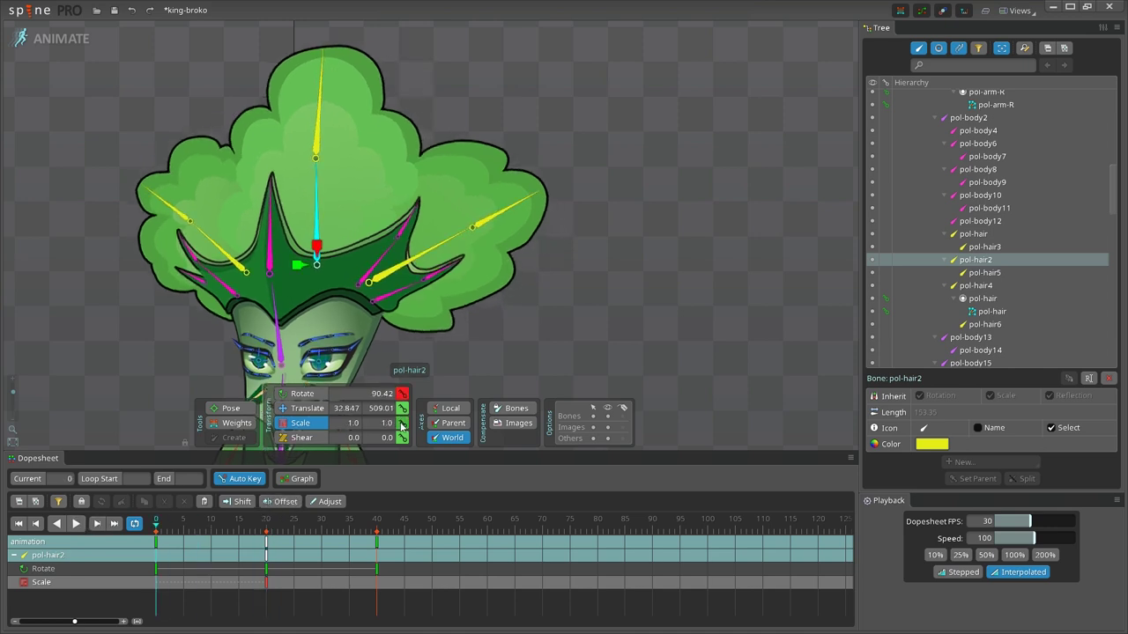
key(ctrl+c)
click(378, 526)
key(ctrl+v)
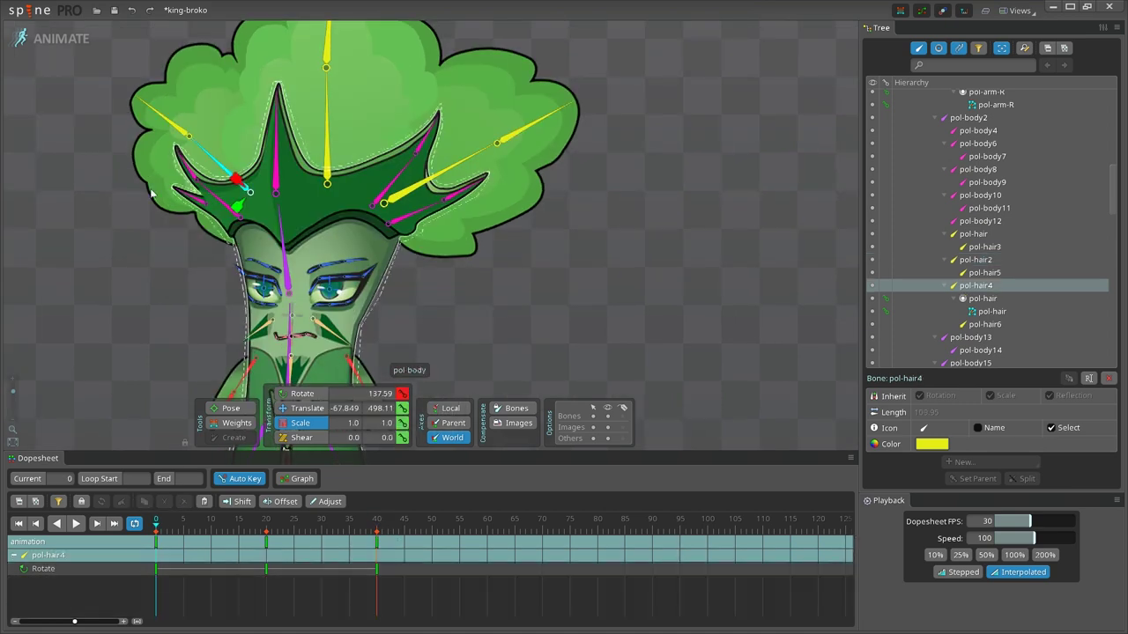
Key the scale of pol-hair4 at frames 0 and 40 and scale the bone slightly at frame 20
key(k)
click(266, 527)
mouse_move(239, 195)
mouse_down()
mouse_move(250, 196)
mouse_move(248, 176)
mouse_up()
scroll(506, 317, down, 2)
Key the scale of pol-hair at frame 0, set it to about 1.0 by 1.07 at frame 20, and copy the frame 0 key to frame 40
click(462, 230)
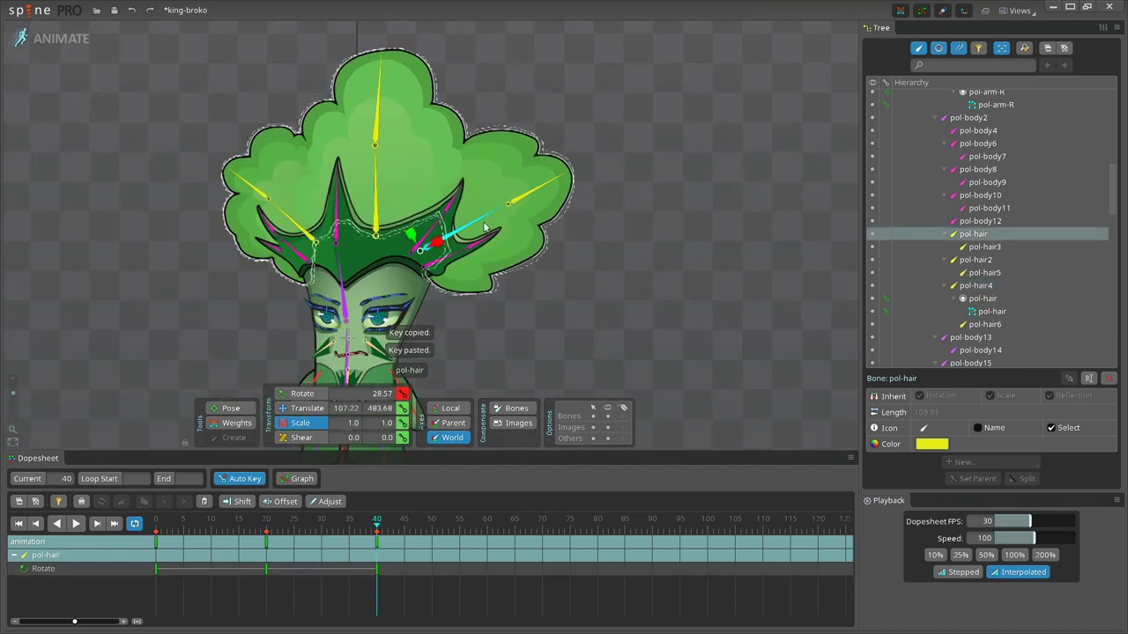
click(156, 526)
key(k)
drag(156, 526, 266, 523)
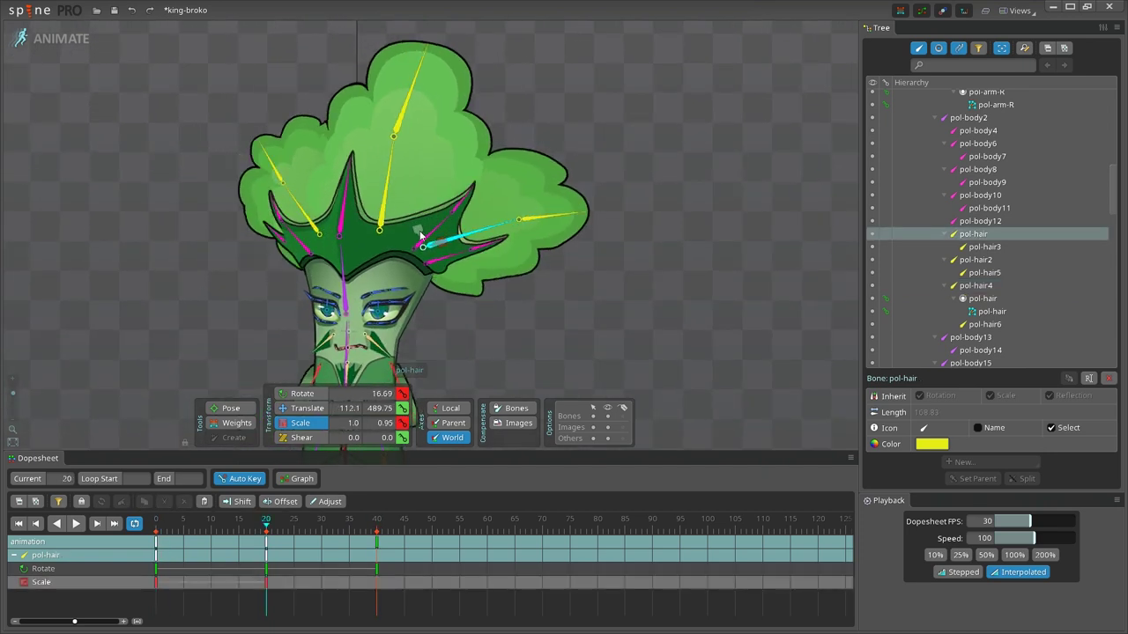
mouse_move(417, 234)
mouse_down()
mouse_move(509, 251)
mouse_move(419, 228)
mouse_up()
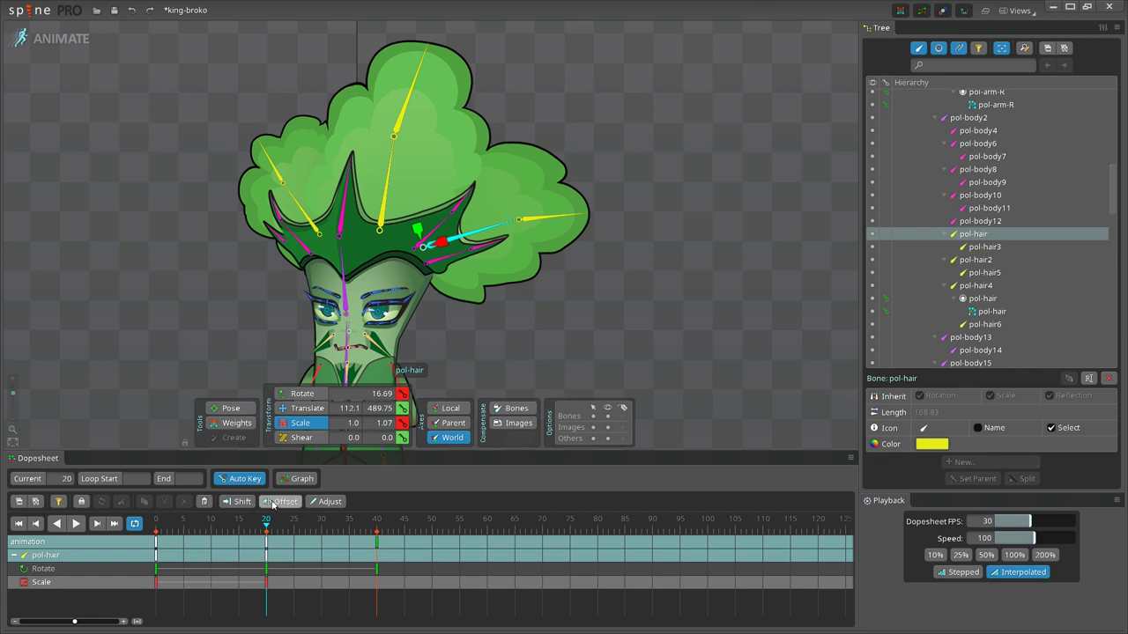
click(377, 528)
key(ctrl+v)
drag(378, 525, 267, 529)
key(Escape)
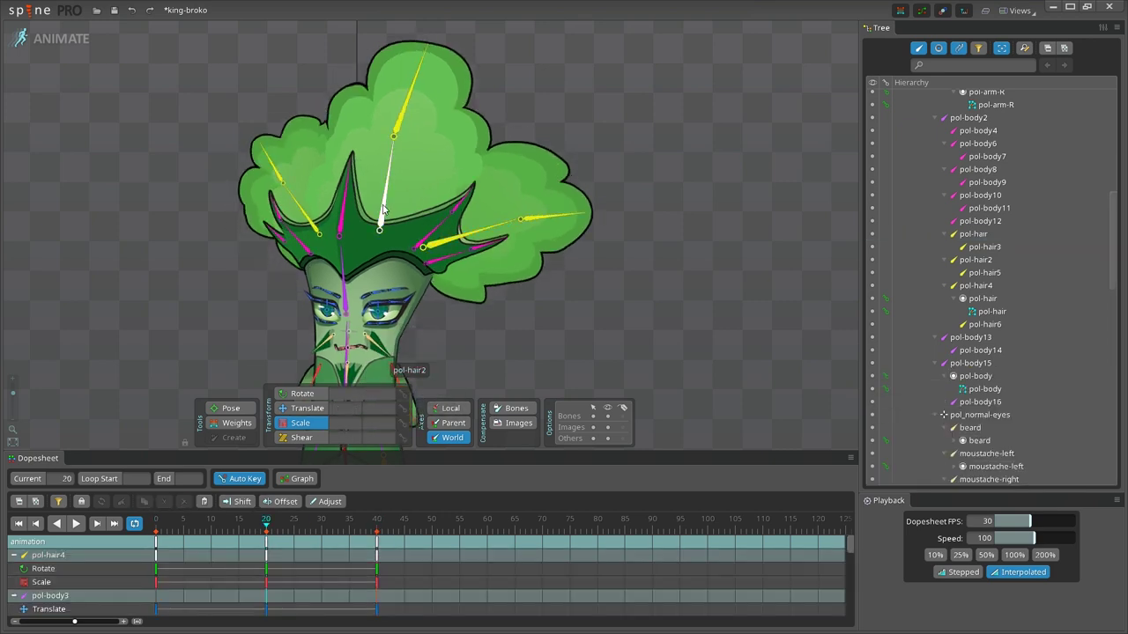
Rotate the middle hair bone pol-hair2 further to about 77.6° at frame 20
click(382, 208)
click(297, 392)
drag(596, 60, 617, 66)
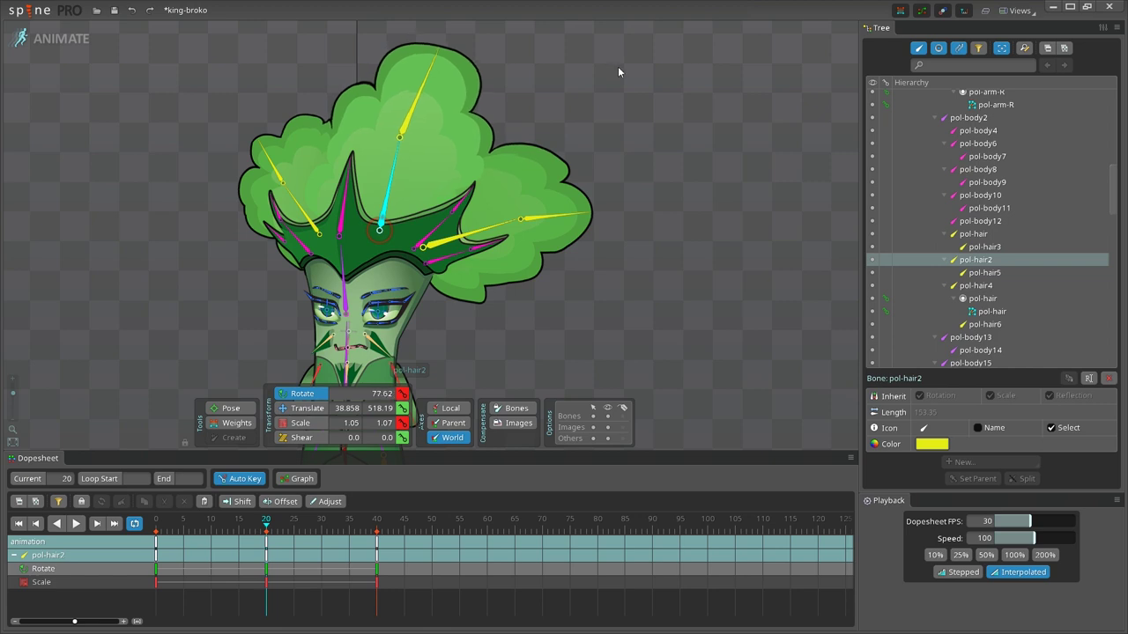
Play the loop to check the scaled and rotated hair bones, then stop playback
click(77, 526)
scroll(740, 227, down, 3)
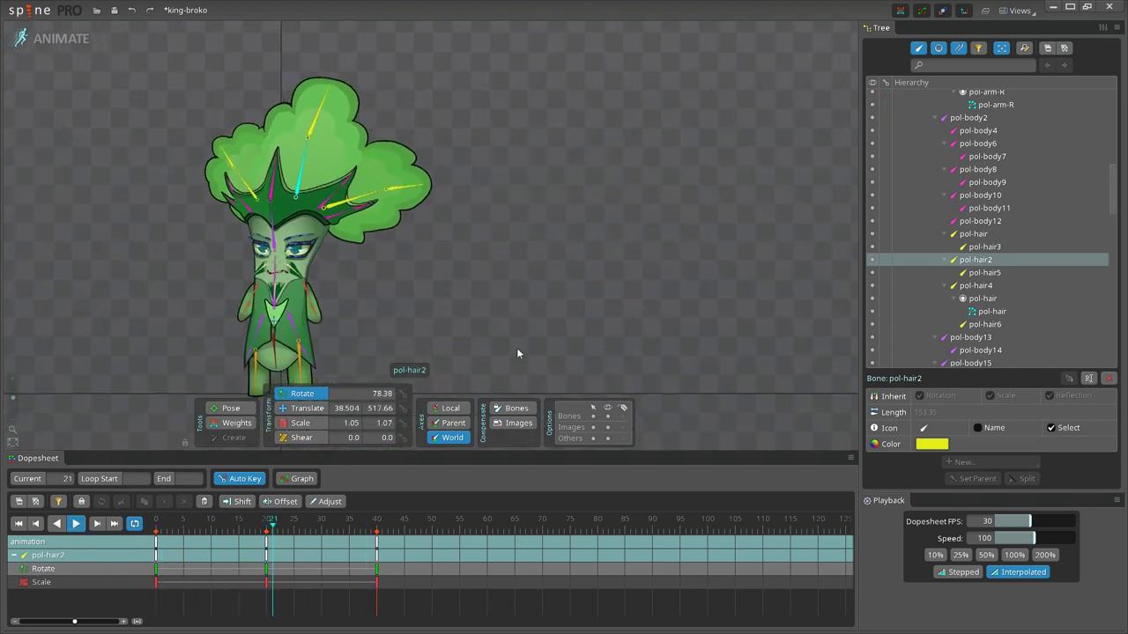
key(space)
scroll(520, 313, down, 3)
drag(505, 311, 663, 333)
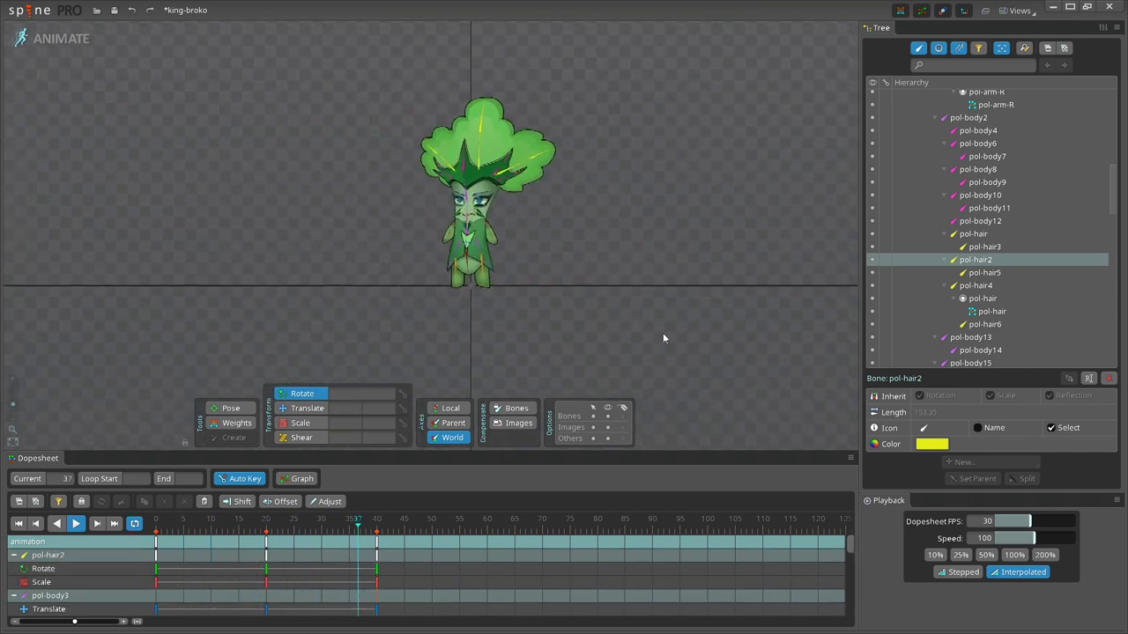
click(76, 524)
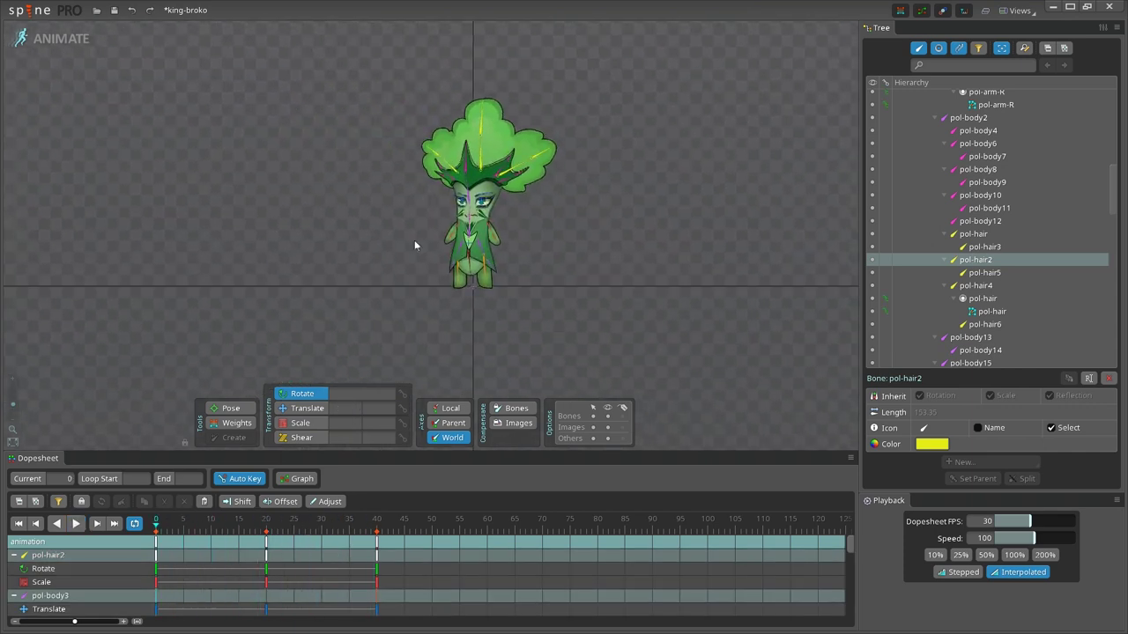
Rotate pol-hair4 to about 143.2° at frame 0 and copy the frame 0 keys of pol-hair4 and pol-hair6 to frame 40
scroll(460, 191, up, 5)
click(437, 132)
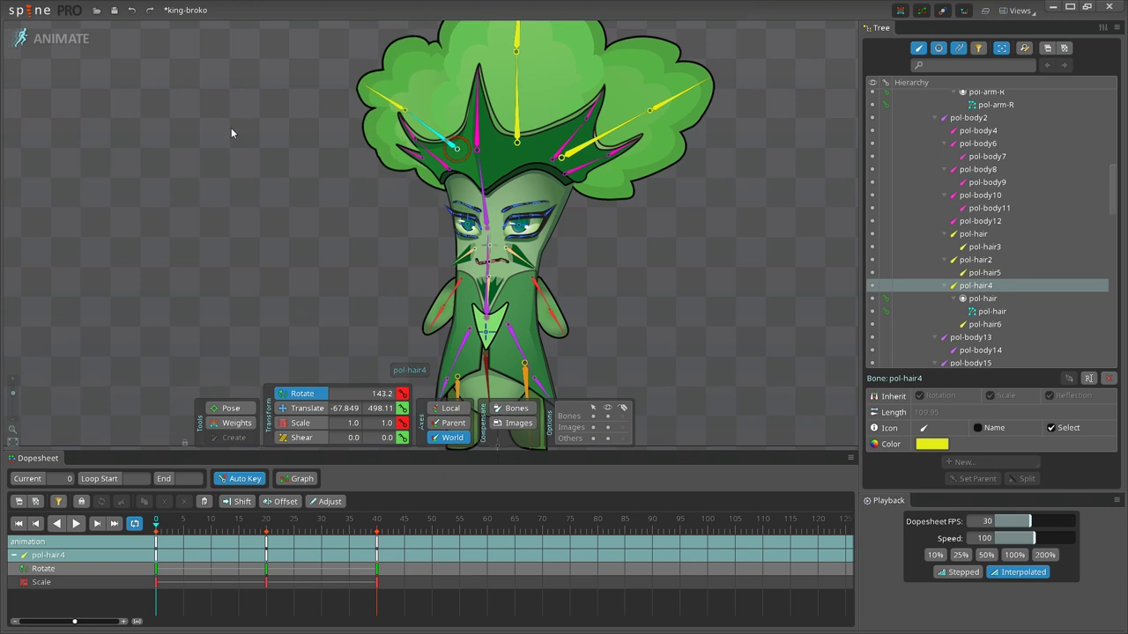
click(385, 103)
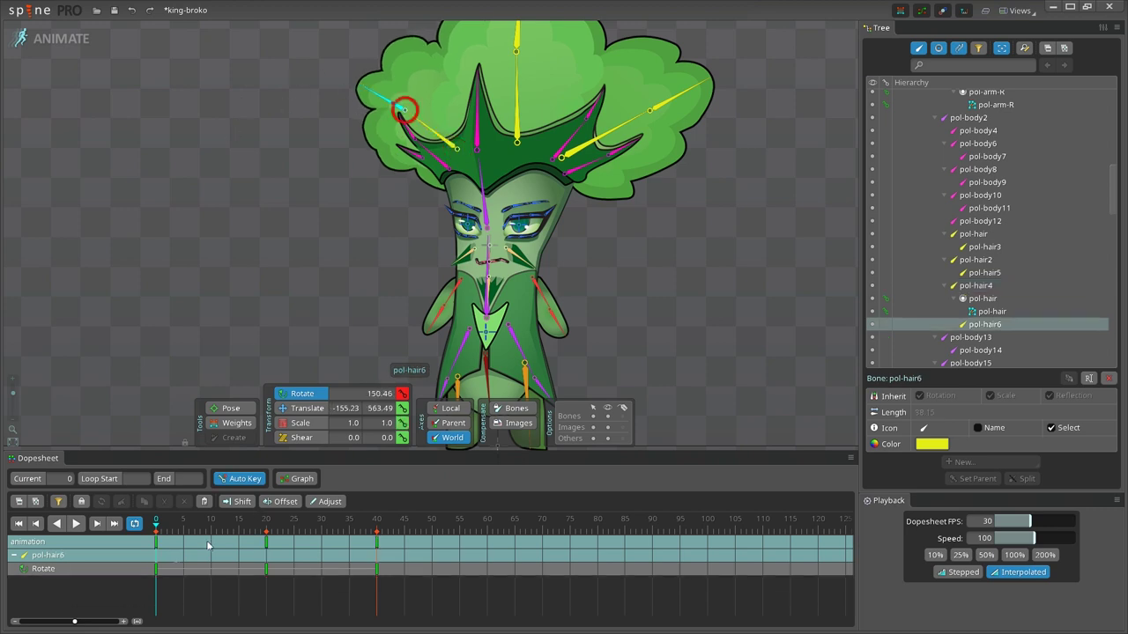
ctrl+click(451, 145)
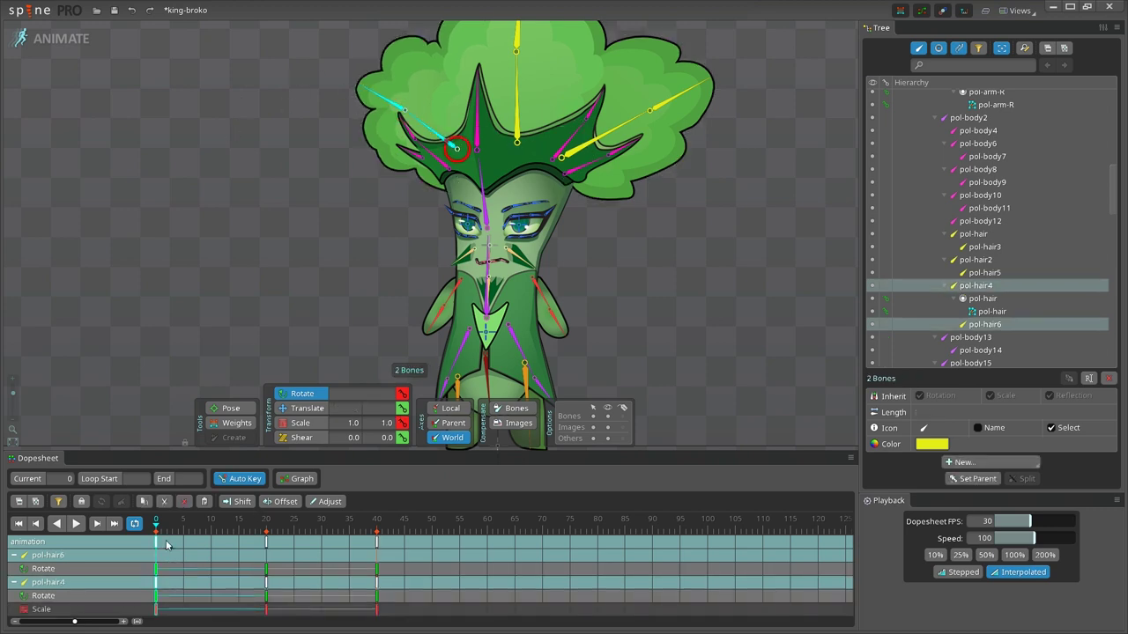
click(380, 529)
key(ctrl+v)
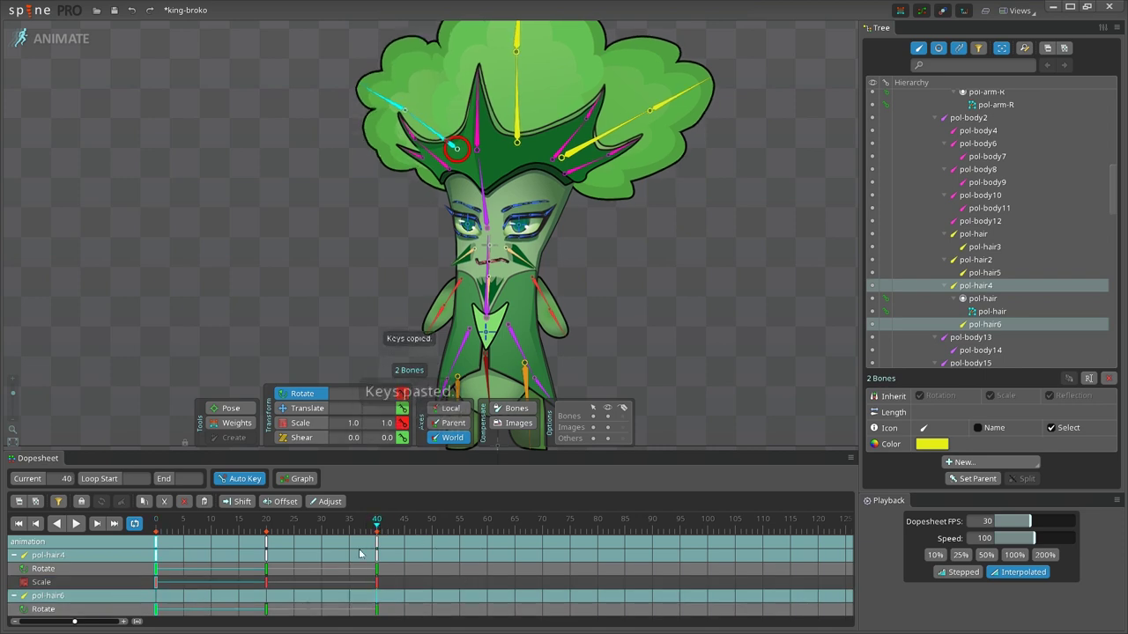
click(712, 294)
Play the loop to check the updated start and end pose of the hair, and stop playback
click(77, 523)
scroll(624, 277, down, 3)
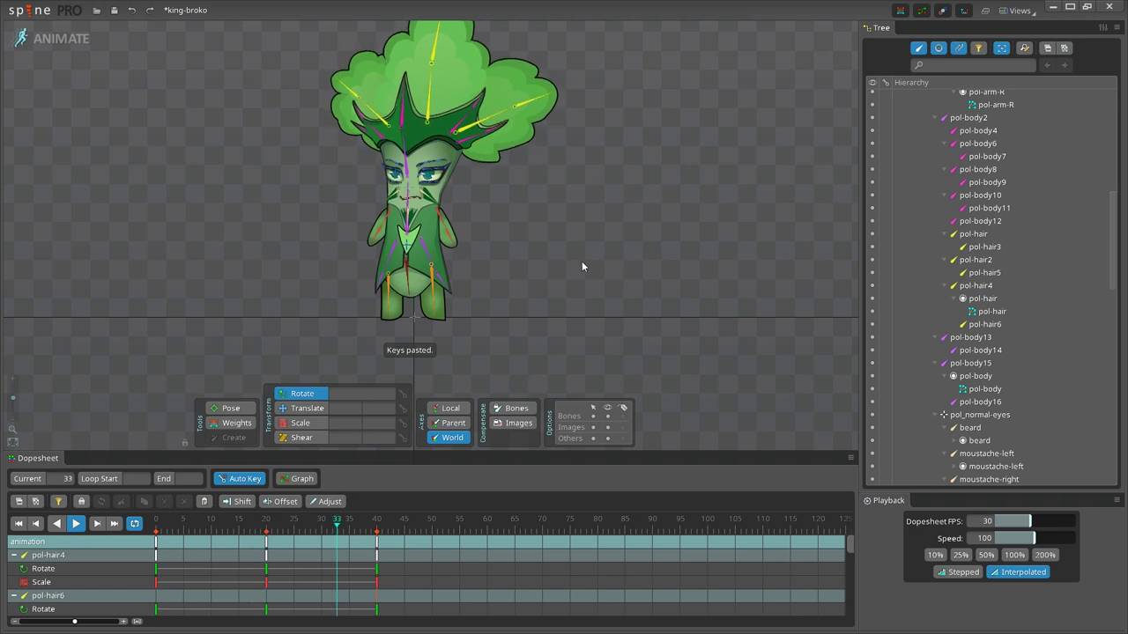
drag(578, 244, 656, 306)
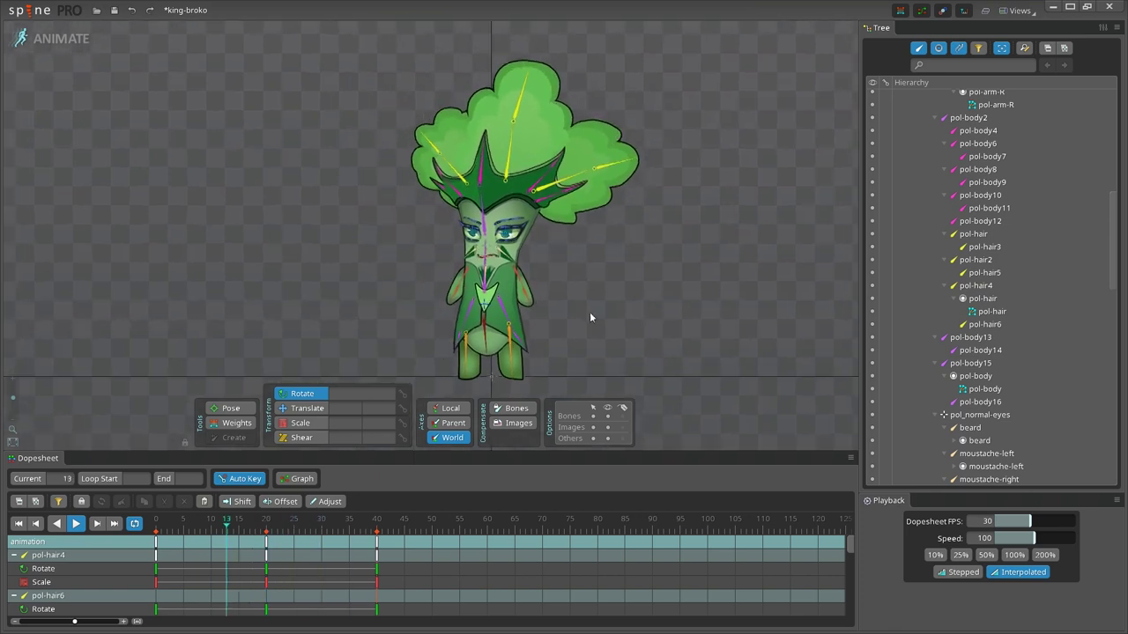
key(d)
Rotate the middle hair tip bone pol-hair5 slightly at frame 20 and play the loop
scroll(423, 342, up, 1)
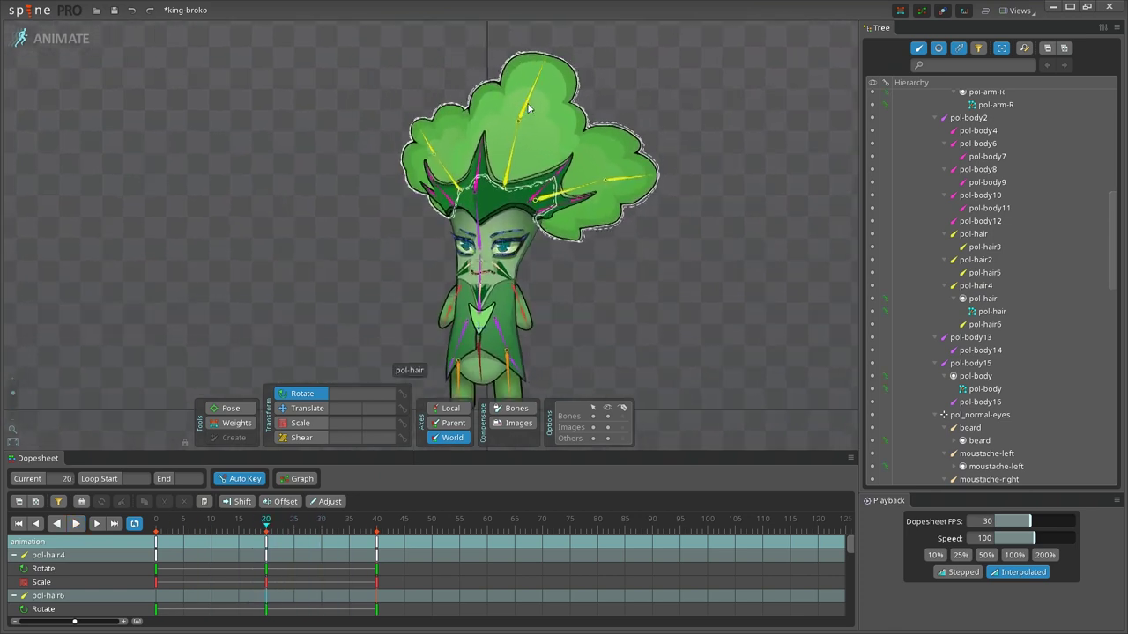
scroll(546, 43, up, 4)
click(536, 73)
scroll(594, 135, down, 3)
drag(688, 78, 578, 111)
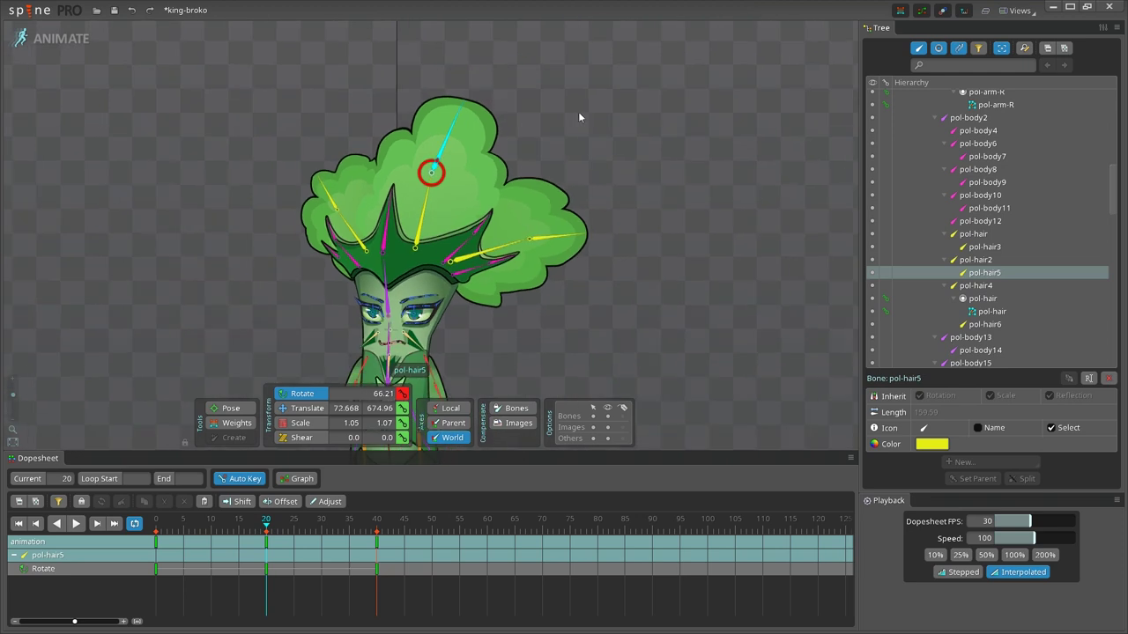
click(77, 530)
scroll(673, 288, down, 3)
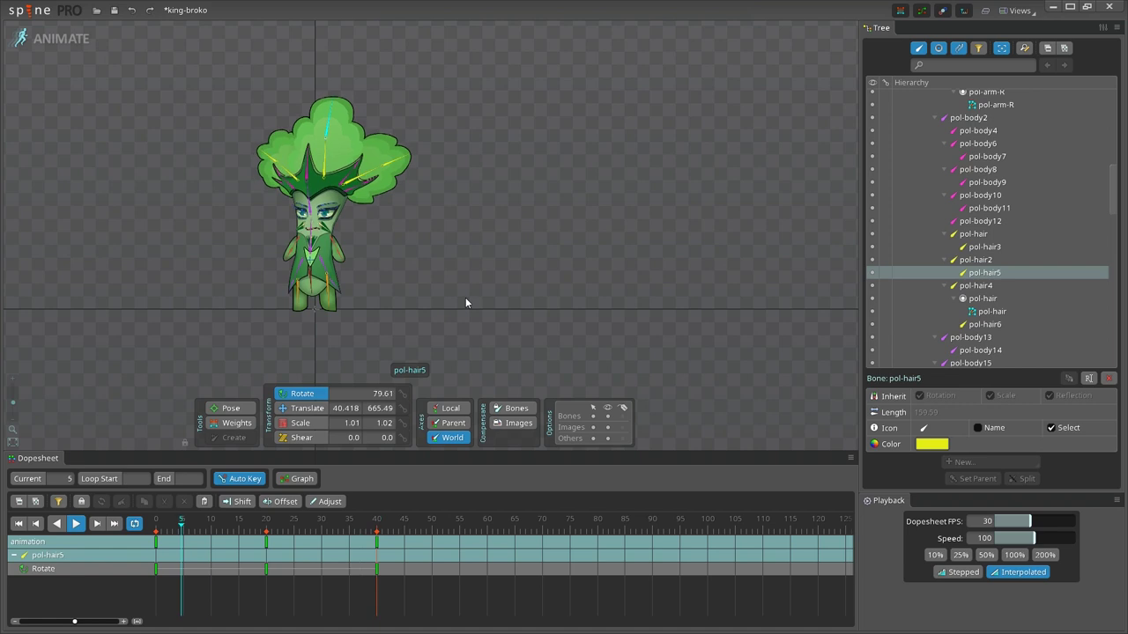
Rotate the crown's left spike bone slightly at frame 20
click(77, 525)
click(267, 527)
scroll(322, 214, up, 3)
drag(562, 274, 722, 305)
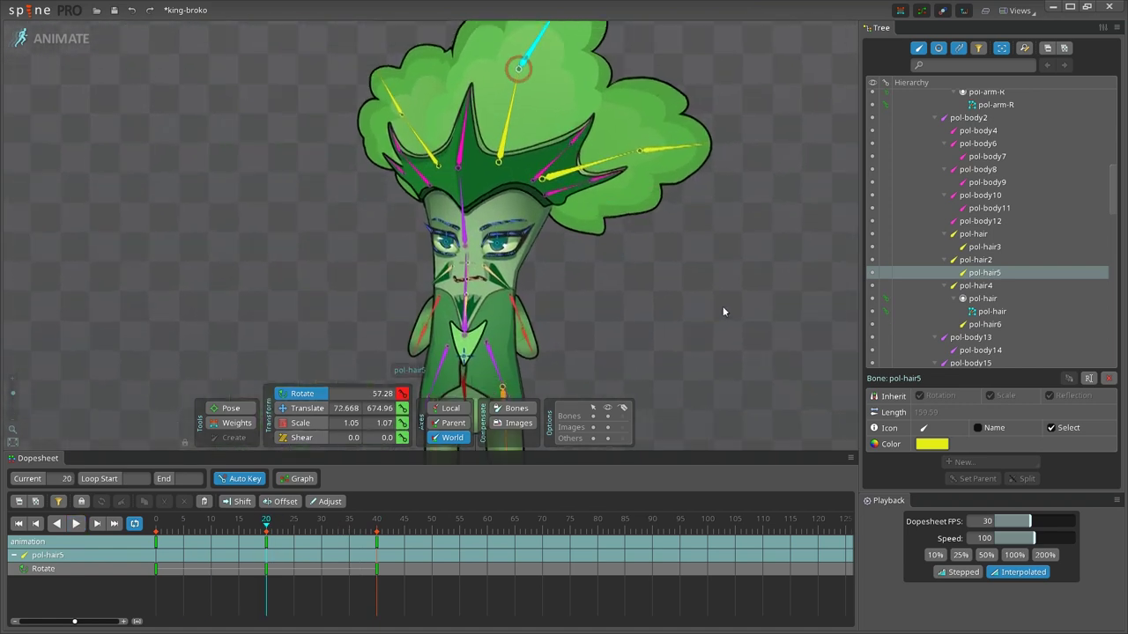
scroll(304, 141, up, 2)
click(470, 191)
drag(313, 204, 319, 189)
click(439, 179)
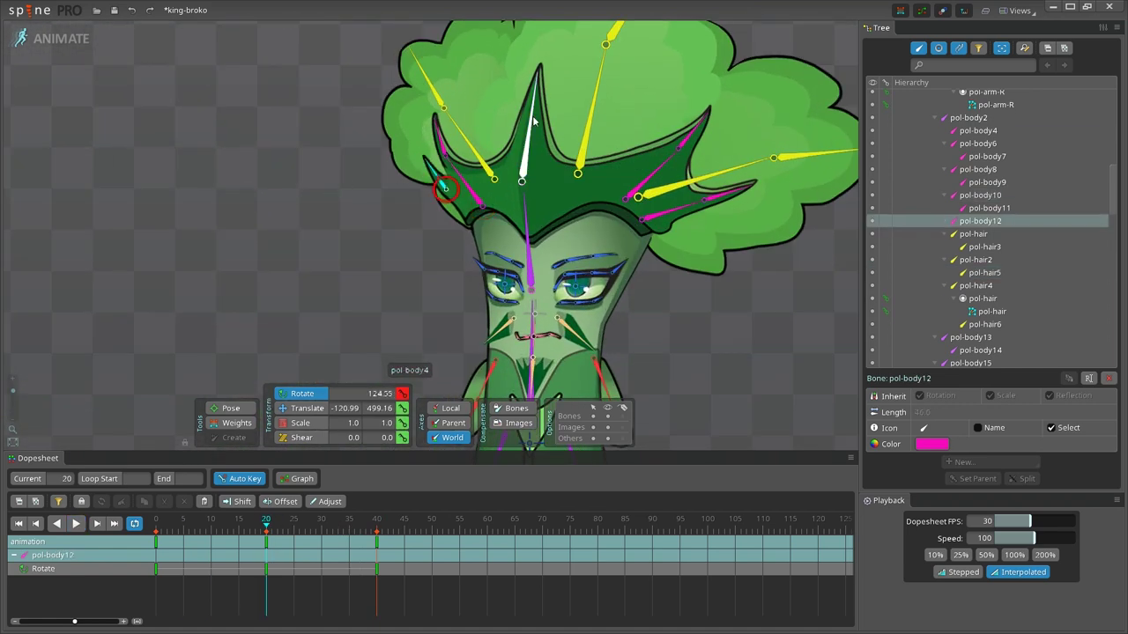
Rotate the crown's middle spike bone pol-body4 slightly at frame 20 and play the loop
click(533, 121)
drag(294, 134, 297, 121)
click(79, 526)
scroll(281, 295, down, 5)
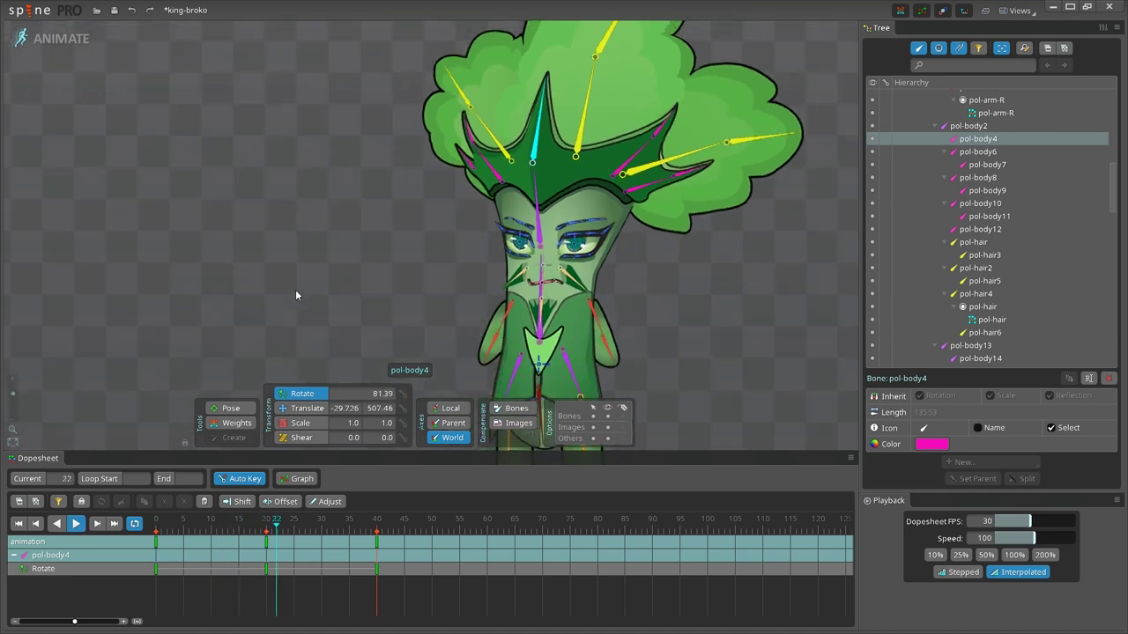
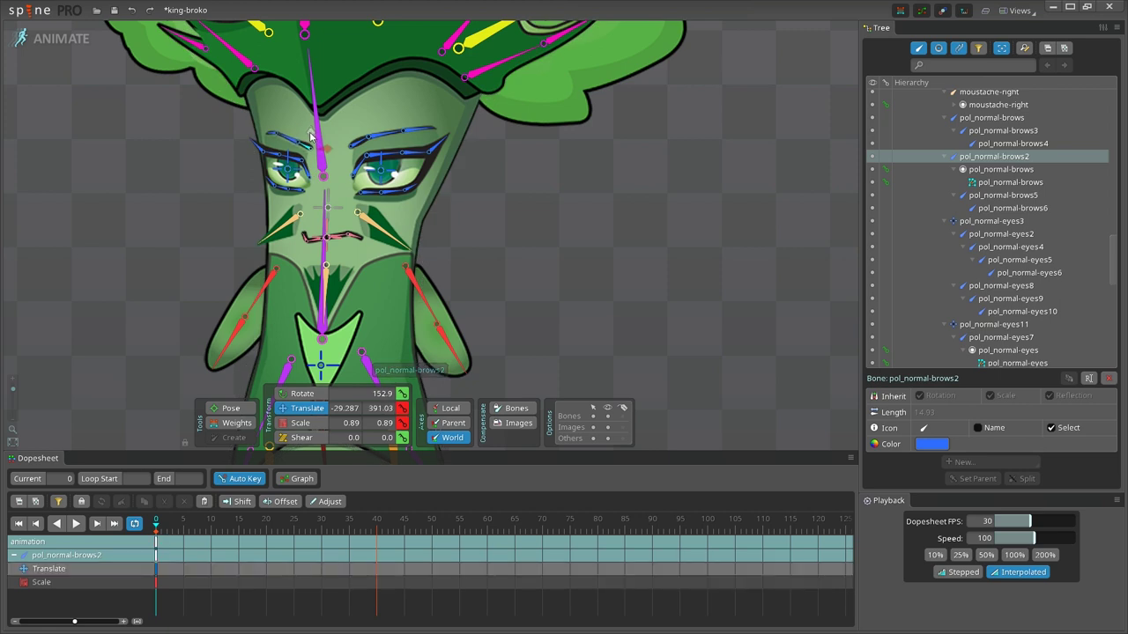
Move the brow bone pol_normal-brows2 to about -31.5, 390.5 at frame 0, hide the bones, and shift its translate and scale keys to frame 20
drag(310, 135, 322, 148)
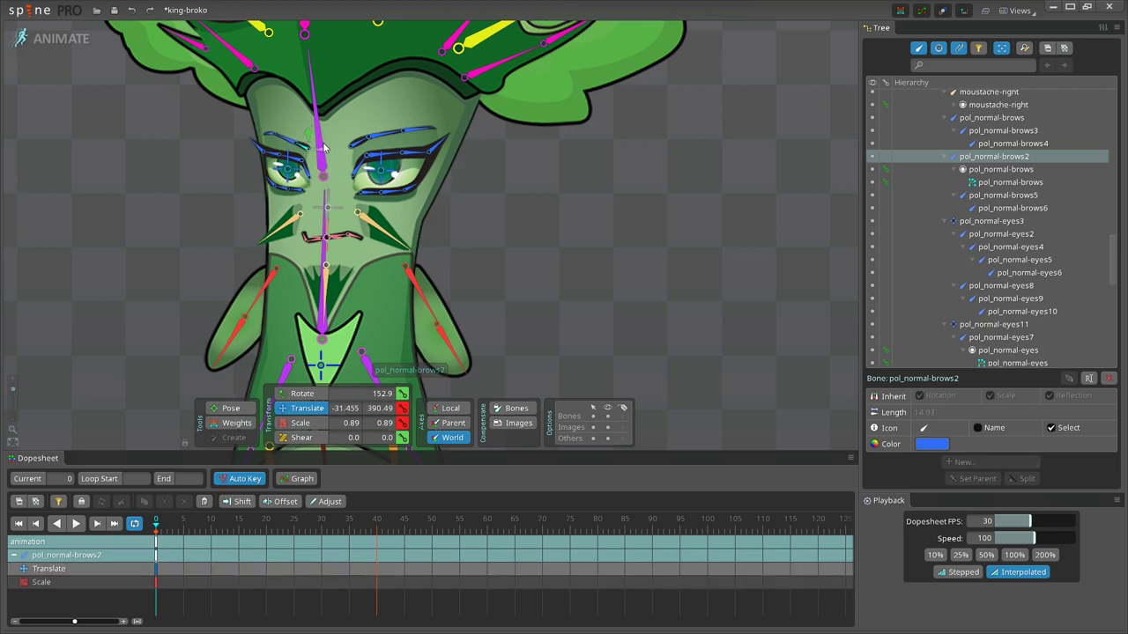
click(75, 332)
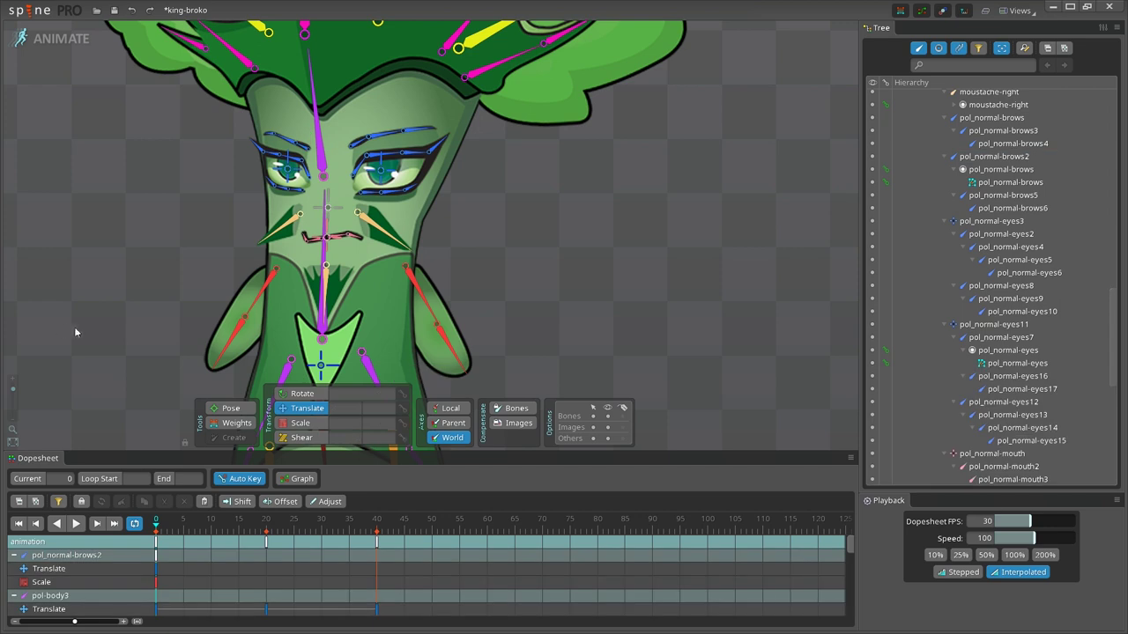
click(607, 417)
drag(156, 523, 126, 534)
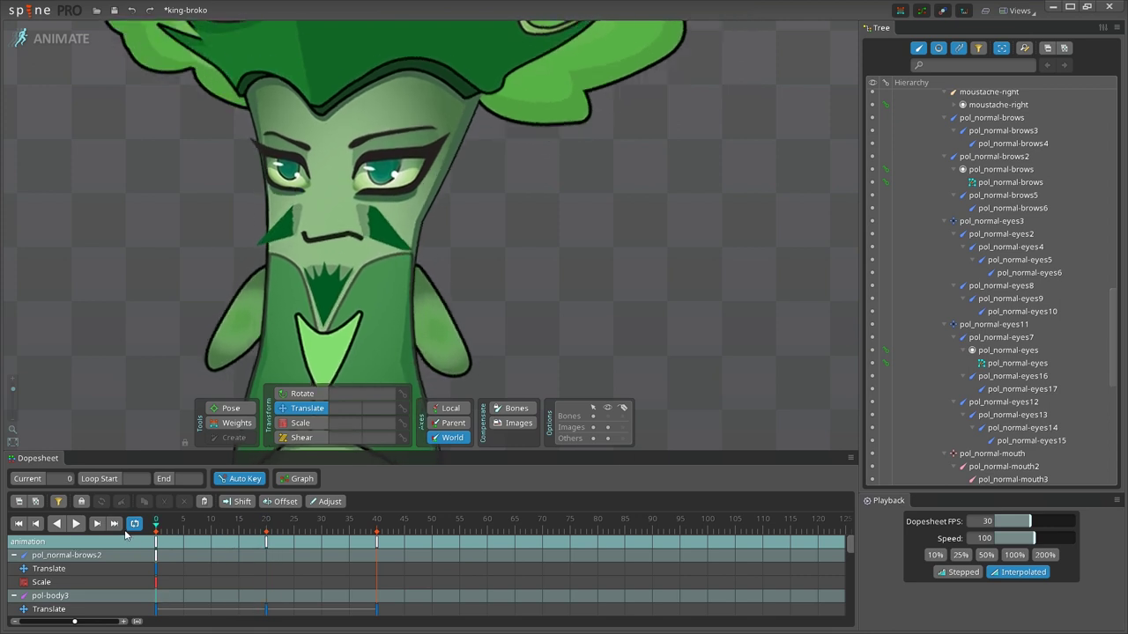
drag(164, 568, 183, 573)
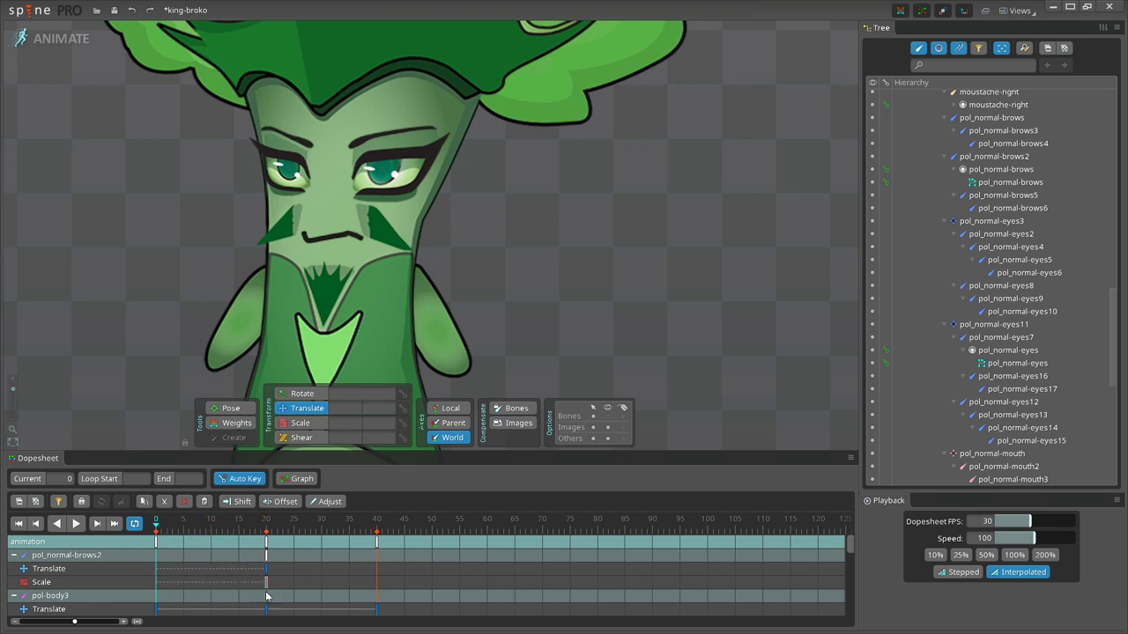
click(309, 147)
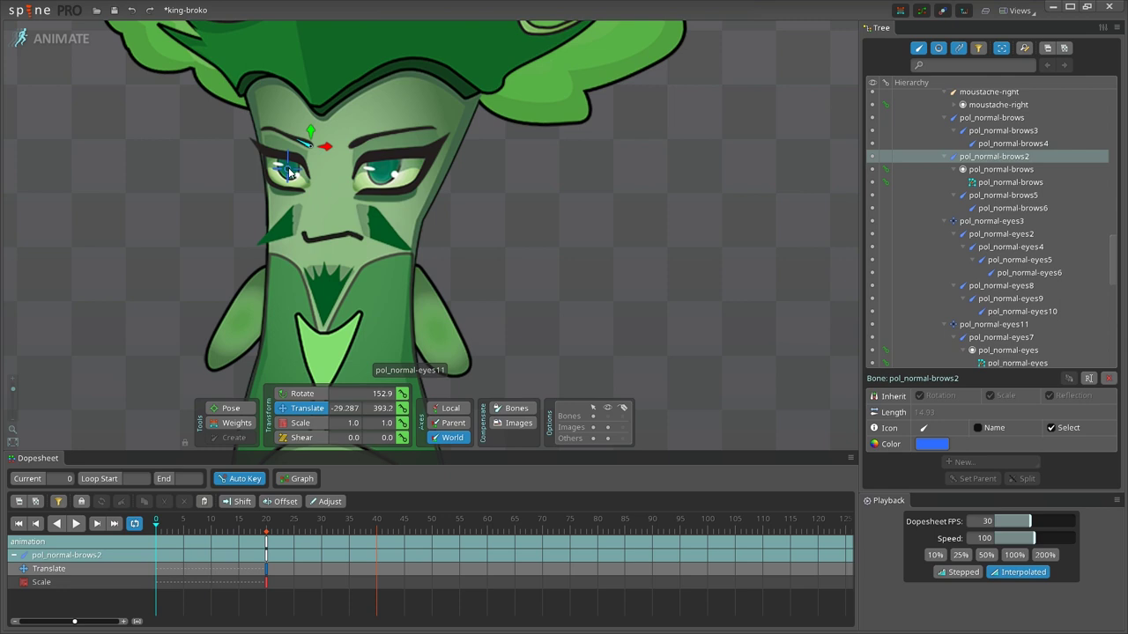
ctrl+click(289, 172)
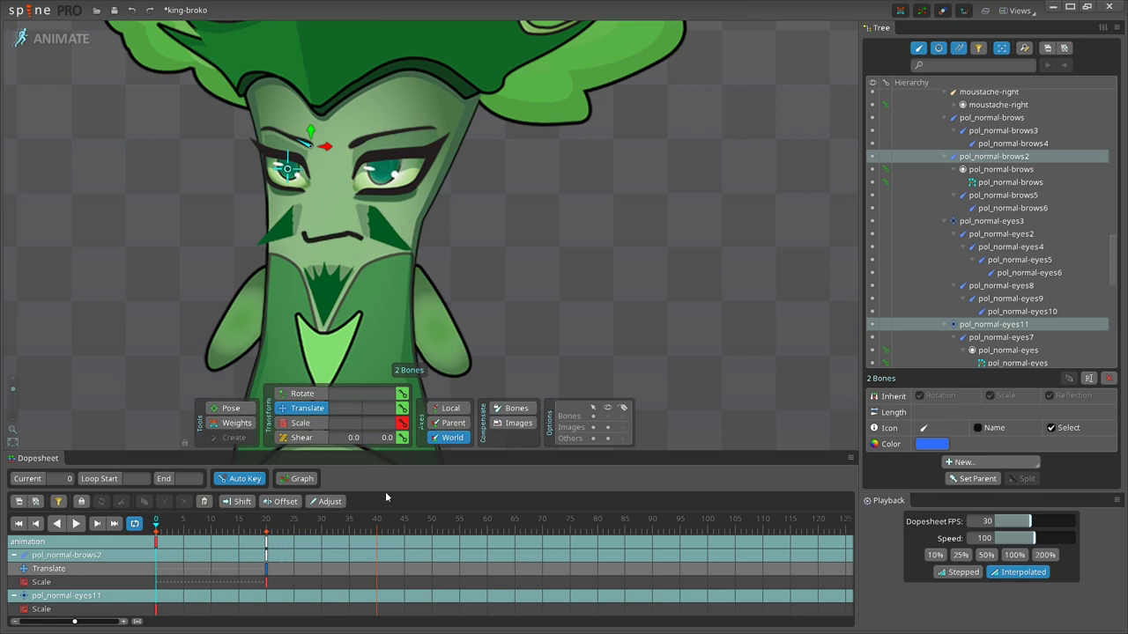
click(402, 408)
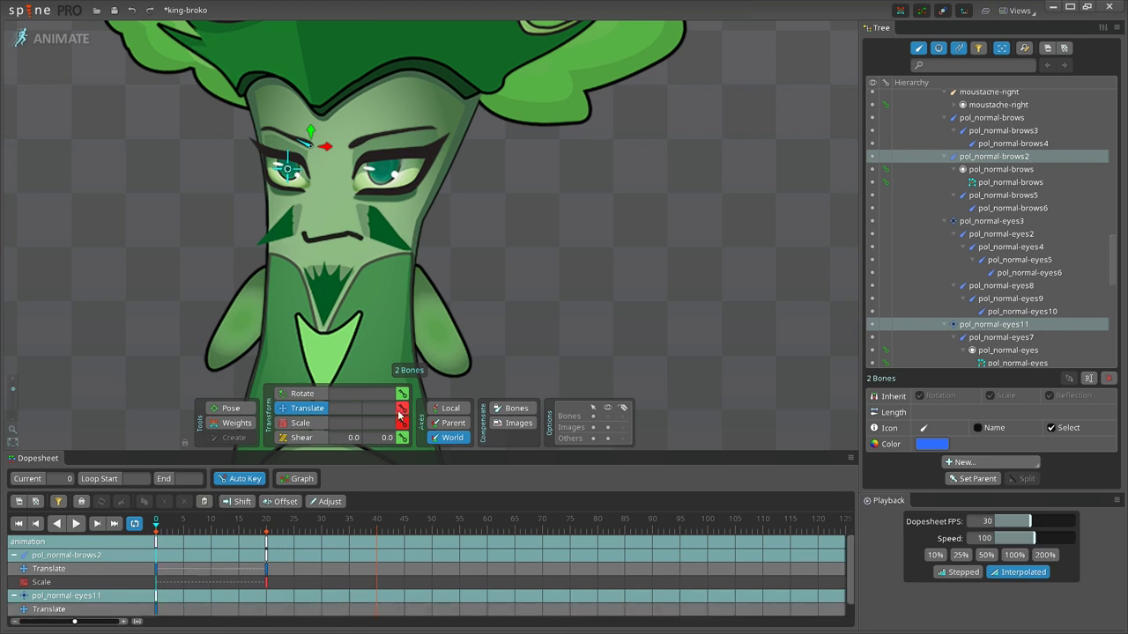
key(ctrl+z)
key(ctrl+z)
key(ctrl+z)
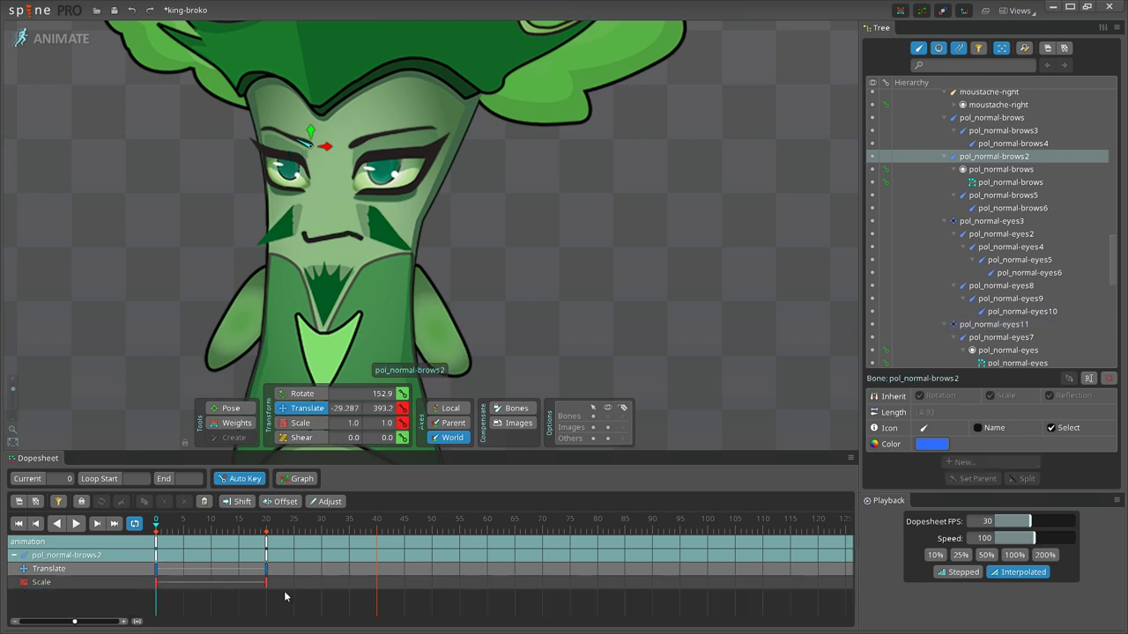
Rearrange the pol_normal-brows2 keys so the moved, scaled-down pose sits at frame 0 and the original pose at frame 20
drag(157, 541, 348, 542)
mouse_move(399, 604)
mouse_down()
mouse_move(261, 571)
mouse_move(182, 573)
mouse_up()
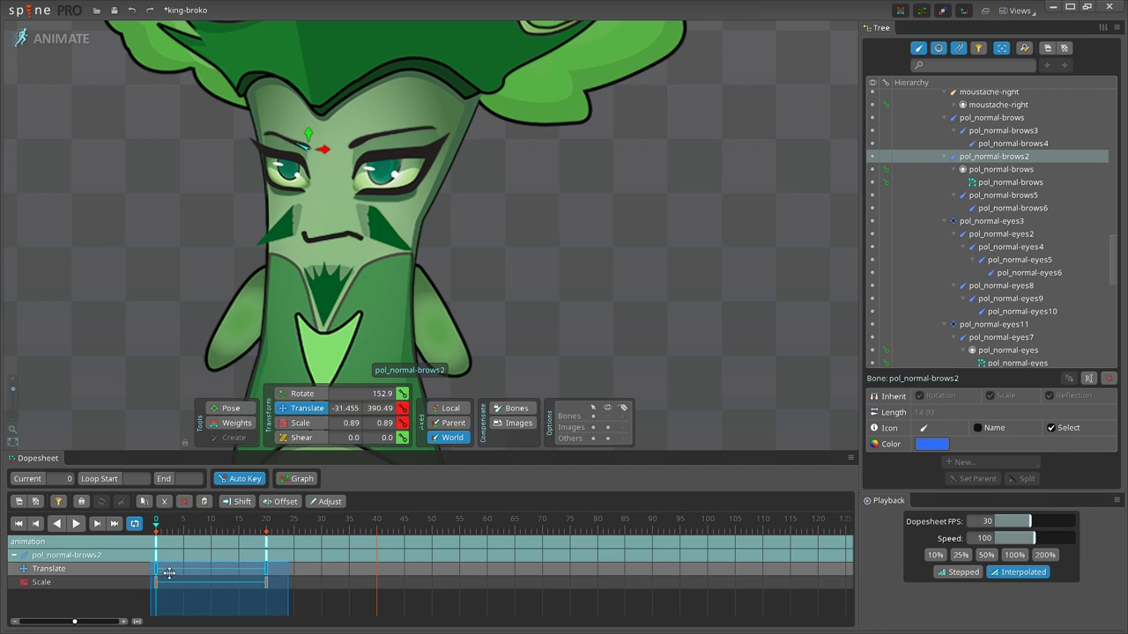
click(23, 572)
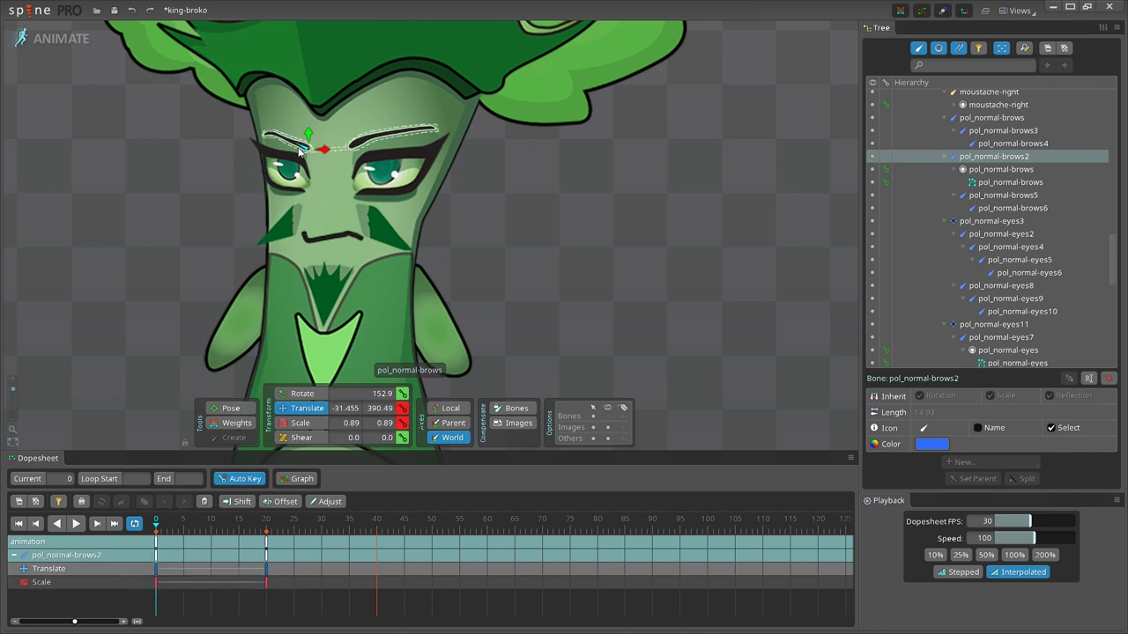
Copy the frame 0 keys of pol_normal-eyes11 and pol_normal-brows2 to frame 40
click(313, 174)
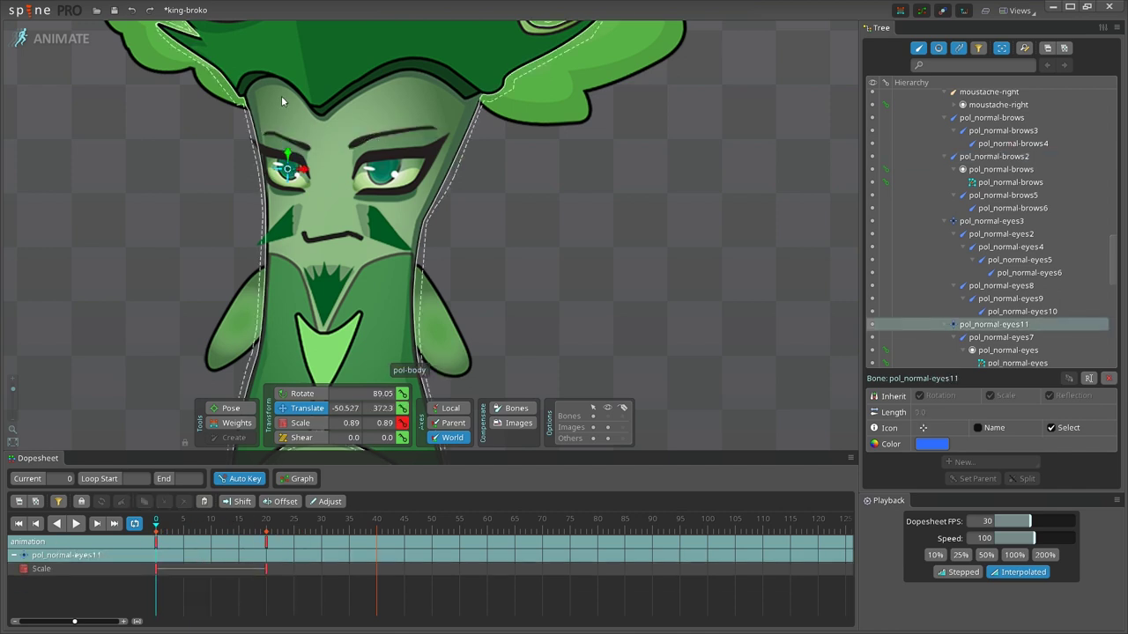
ctrl+click(301, 148)
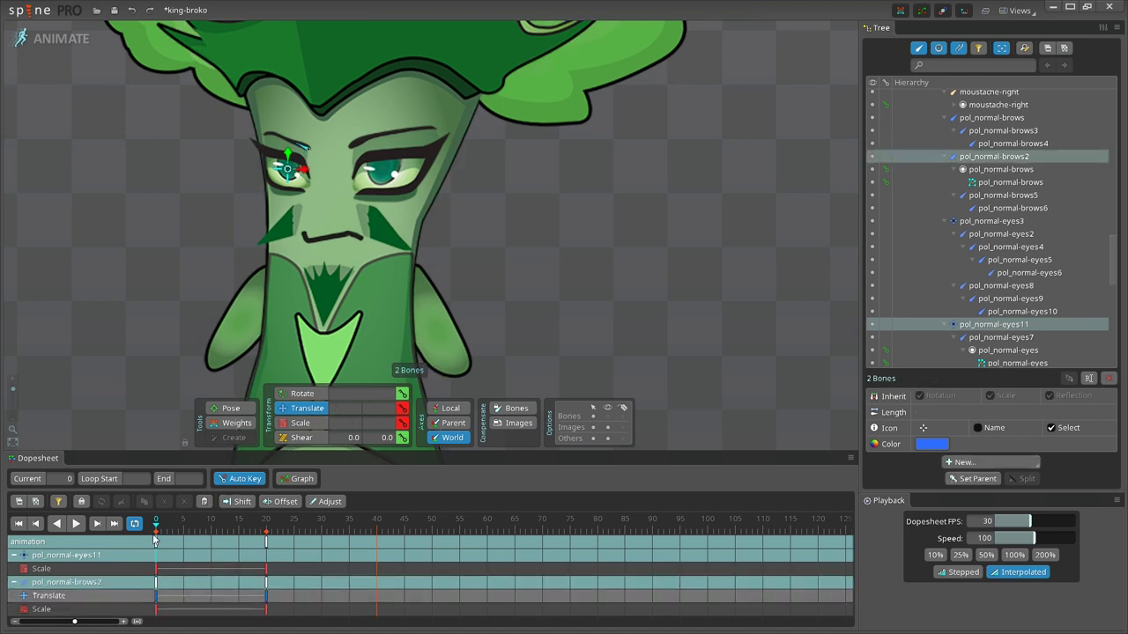
click(155, 541)
key(ctrl+c)
click(376, 527)
key(ctrl+v)
drag(376, 526, 155, 541)
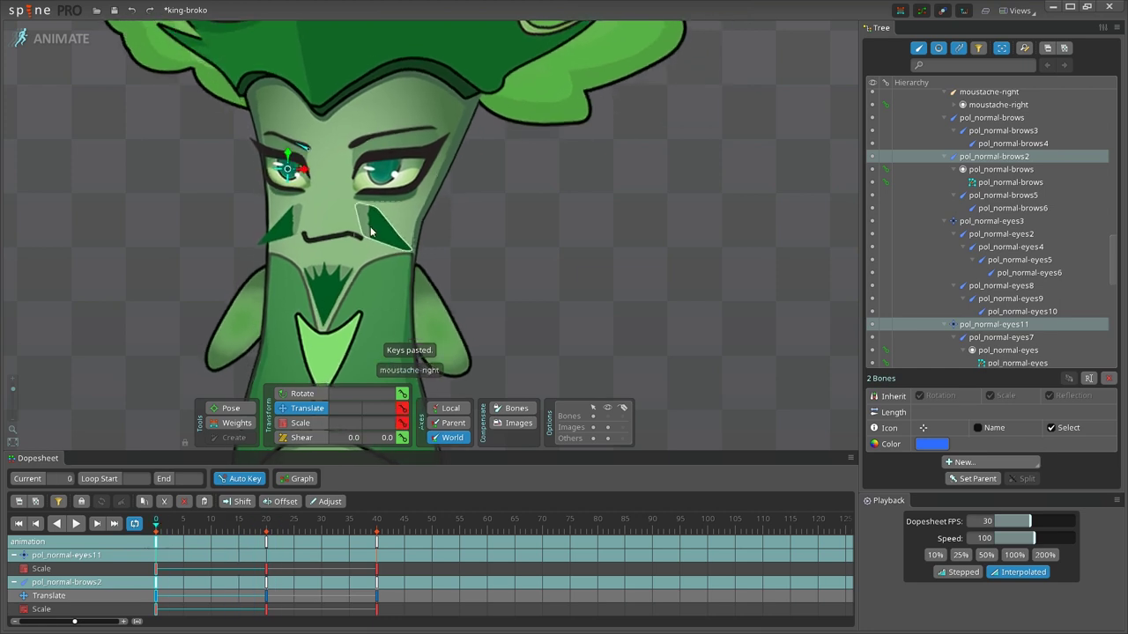
Shift the bones pol_normal-eyes3 and pol_normal-brows slightly toward the nose at frame 0, with translate keys at frames 0 and 20
click(384, 168)
ctrl+click(357, 143)
drag(396, 174, 392, 173)
mouse_move(156, 541)
mouse_down()
mouse_move(236, 540)
mouse_move(143, 544)
mouse_up()
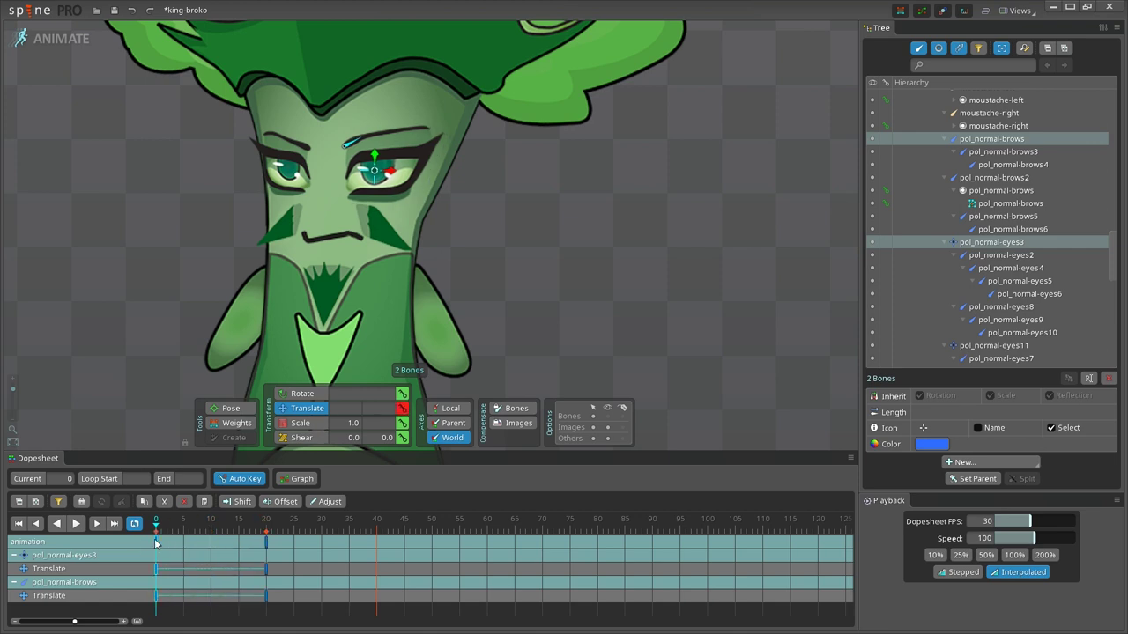
Scale pol_normal-eyes3 and pol_normal-brows down slightly at frame 0, with scale keys at frames 0 and 20, and adjust the brow's position
click(156, 527)
key(shift+x)
click(266, 527)
key(x)
mouse_move(366, 160)
mouse_down()
mouse_move(383, 145)
mouse_move(376, 154)
mouse_up()
click(155, 527)
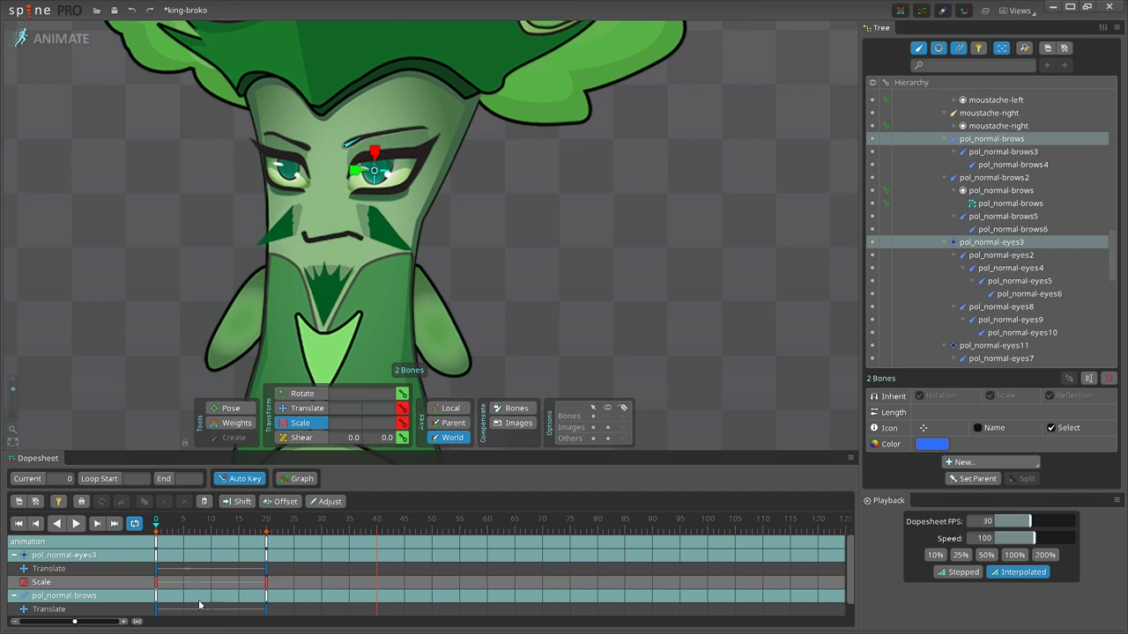
click(348, 137)
key(v)
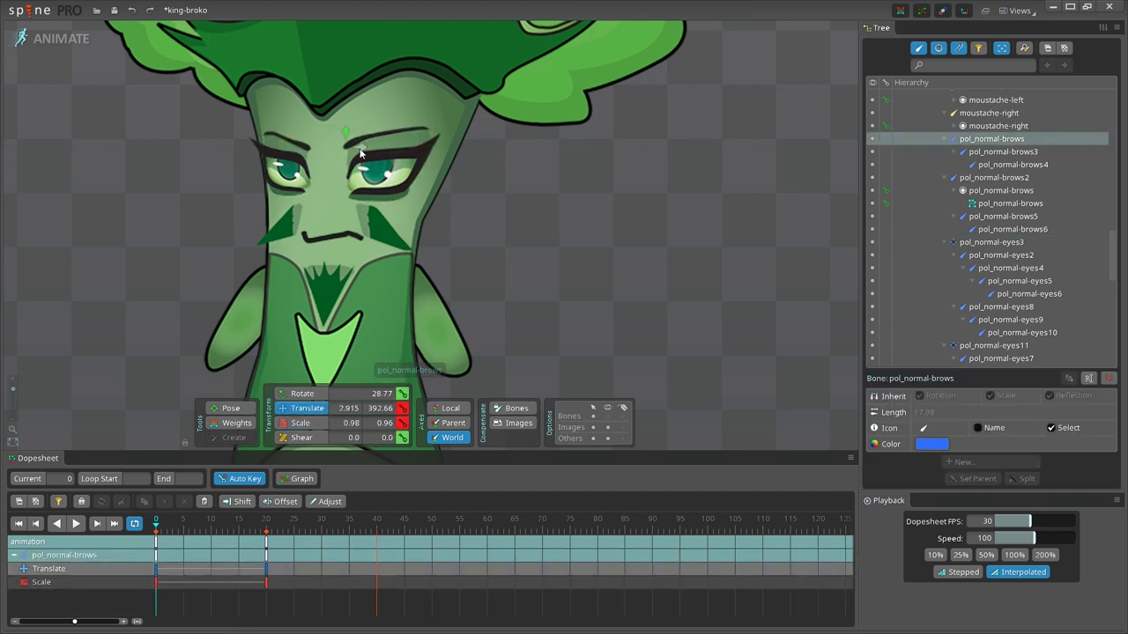
Key the translation and scale of the mouth bone pol_normal-mouth5 at frame 20
click(324, 235)
click(212, 522)
key(Home)
scroll(327, 229, up, 4)
click(328, 232)
drag(157, 523, 77, 523)
click(401, 408)
click(402, 423)
Scale pol_normal-mouth5 to 0.77 by 0.9 at frame 0 and delete its translate key at frame 20
click(301, 423)
drag(308, 231, 332, 245)
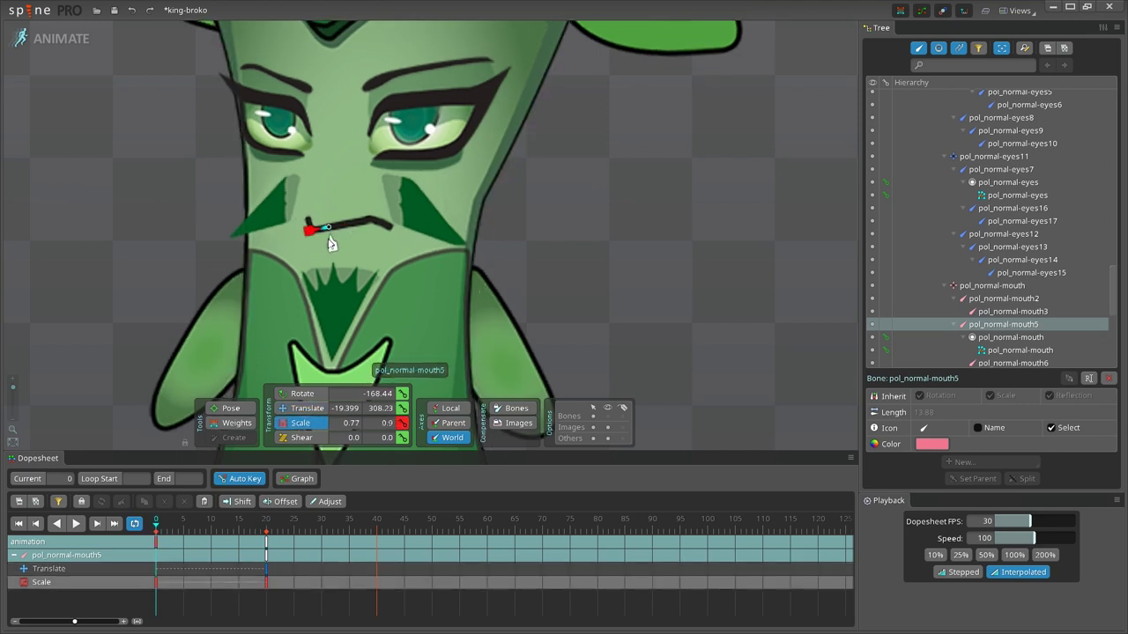
click(304, 408)
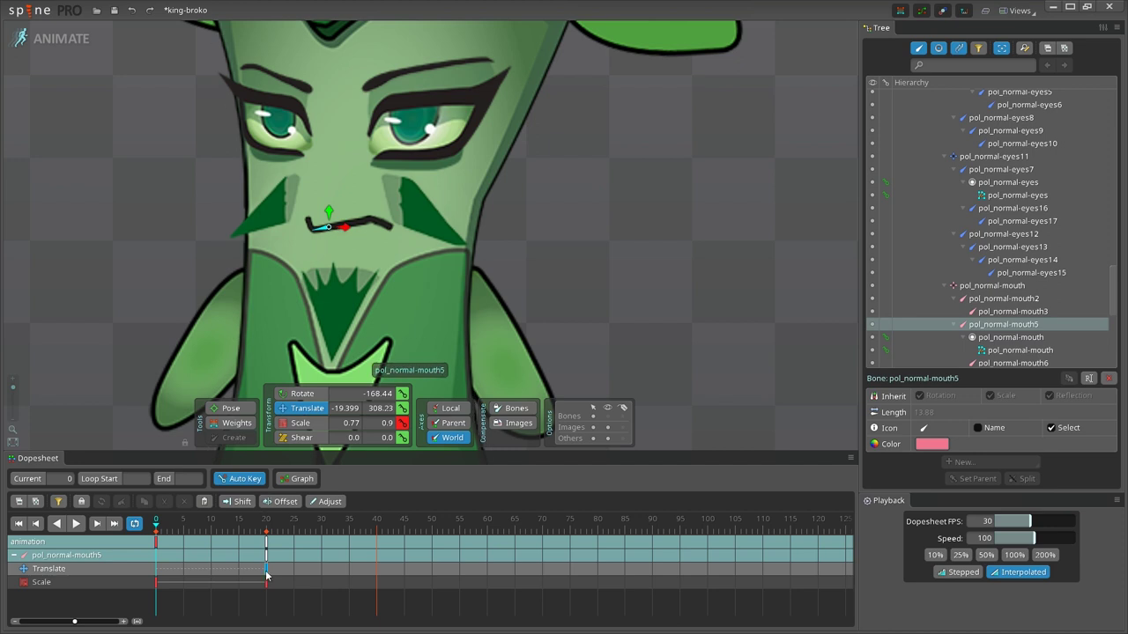
key(Delete)
Move the whole-mouth bone pol_normal-mouth slightly right at frame 20 and slightly left at frame 0
drag(168, 521, 267, 521)
scroll(337, 222, up, 3)
key(space)
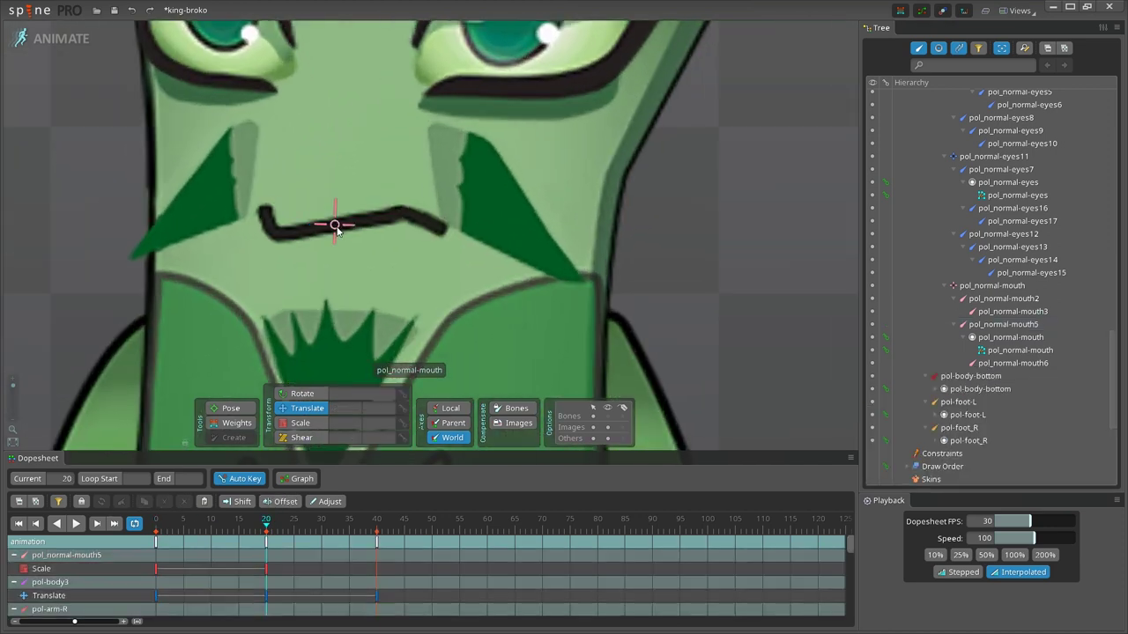
click(336, 230)
scroll(348, 230, down, 3)
drag(408, 200, 414, 200)
drag(267, 520, 96, 523)
drag(412, 227, 392, 227)
scroll(591, 212, down, 4)
mouse_move(157, 527)
mouse_down()
mouse_move(267, 538)
mouse_move(135, 523)
mouse_up()
Key the translation and scale of moustache-left at frame 20, and scale and shift it slightly at frame 0
click(291, 232)
click(286, 544)
click(402, 423)
click(402, 408)
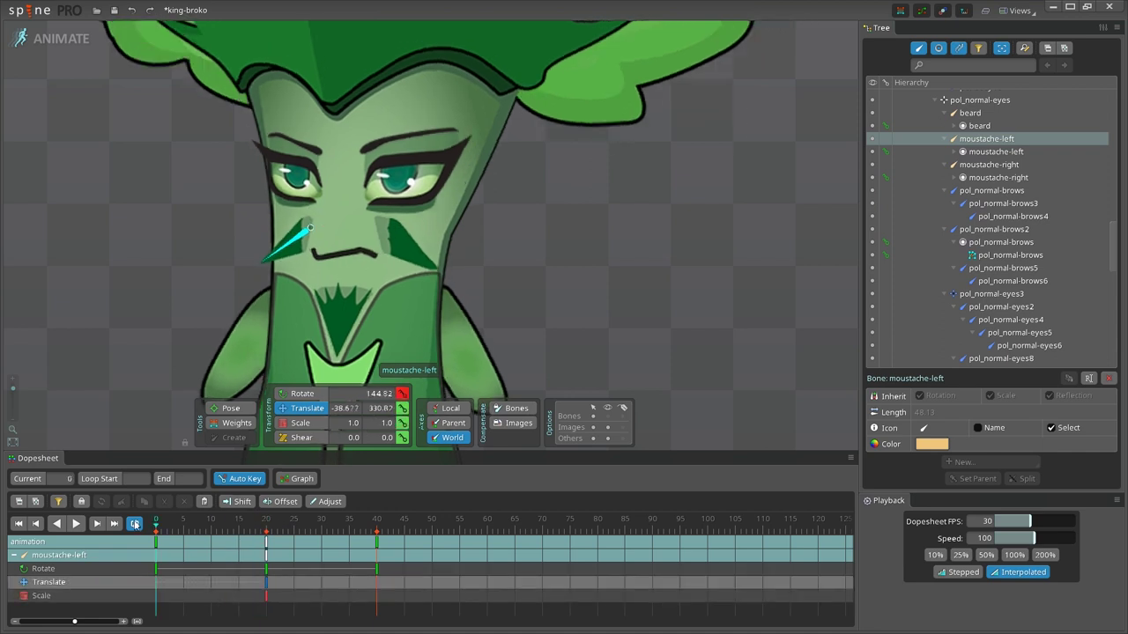
click(300, 423)
drag(304, 235, 322, 229)
click(304, 408)
mouse_move(160, 527)
mouse_down()
mouse_move(284, 526)
mouse_move(148, 522)
mouse_up()
Key the translation and scale of moustache-right at frame 20 and shift it slightly toward the nose at frame 0
click(397, 243)
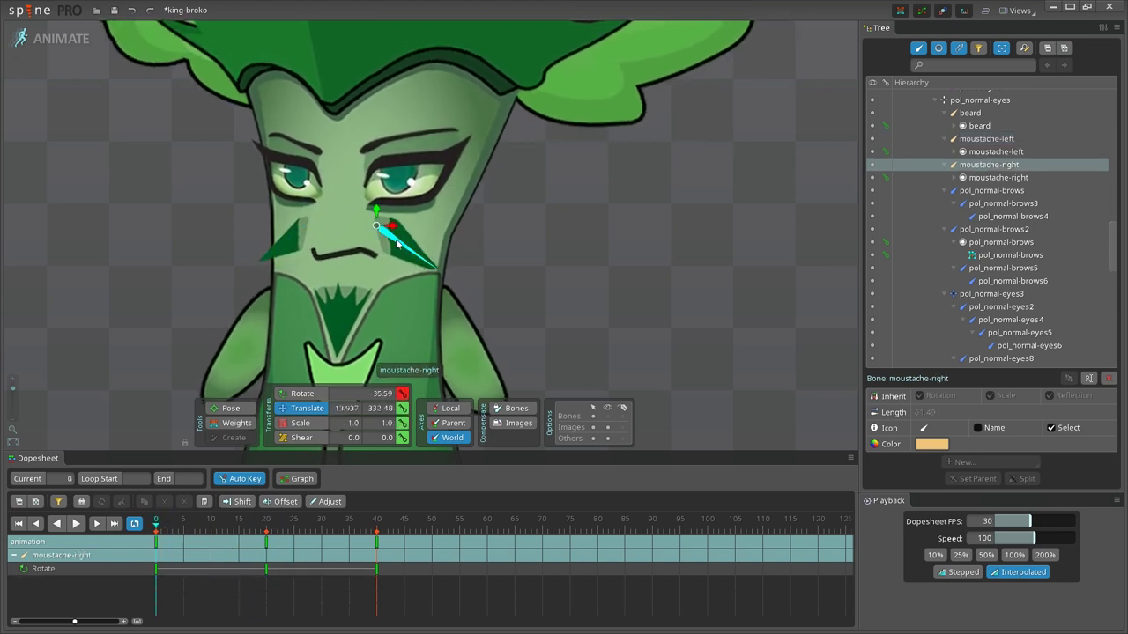
click(403, 407)
click(402, 423)
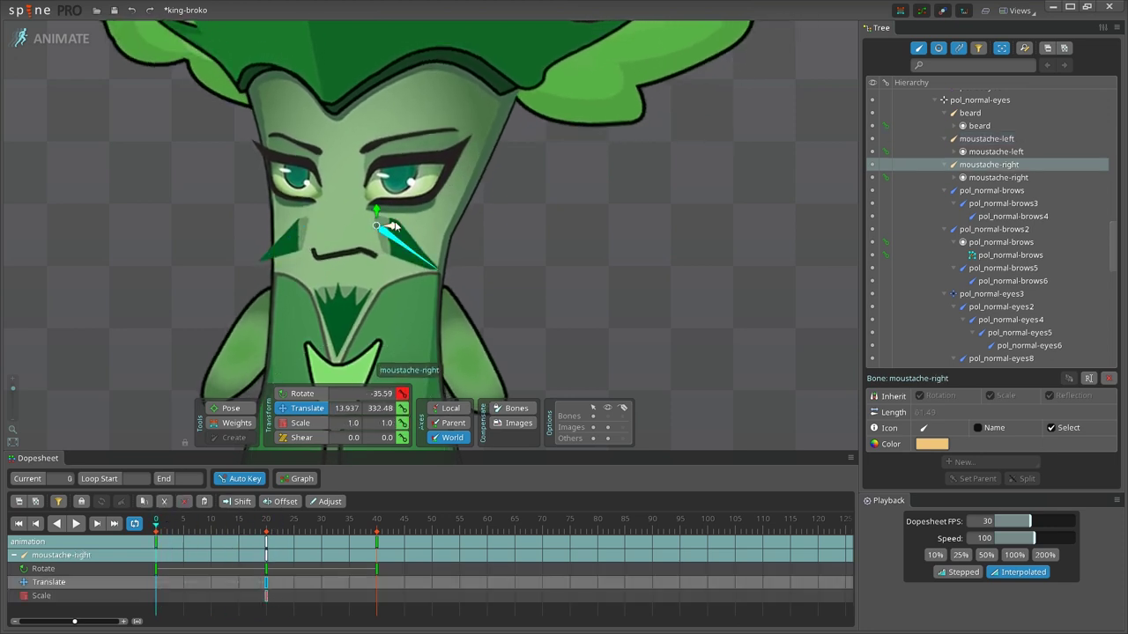
drag(394, 226, 388, 227)
click(403, 423)
Scale moustache-right to 1.03 by 1.0 at frame 20
drag(157, 525, 267, 526)
click(301, 424)
drag(392, 227, 395, 228)
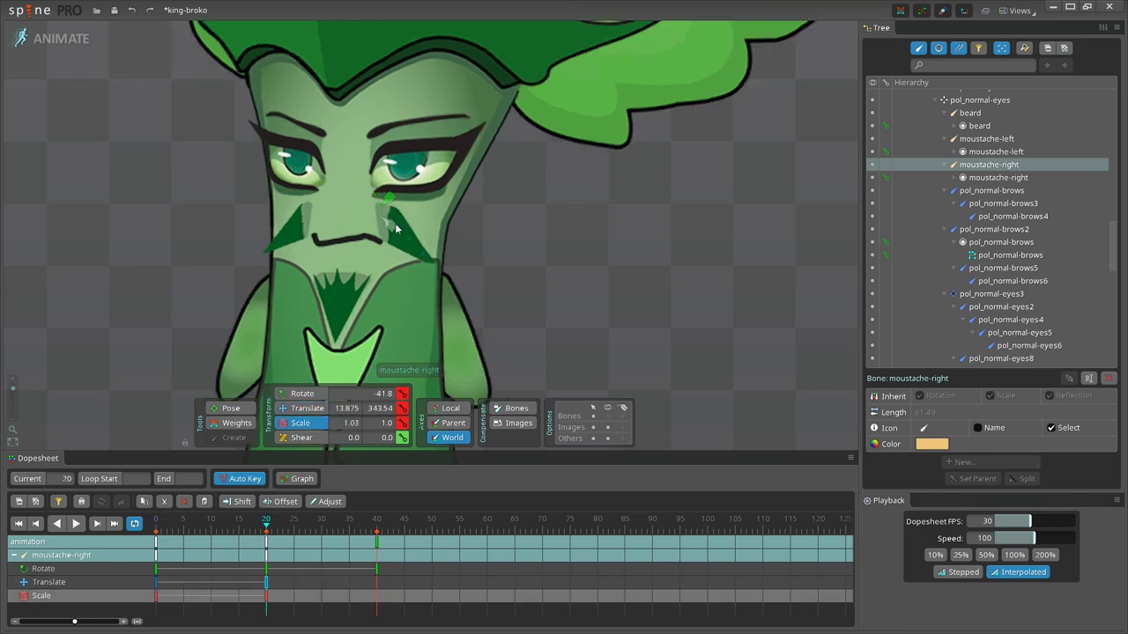
key(space)
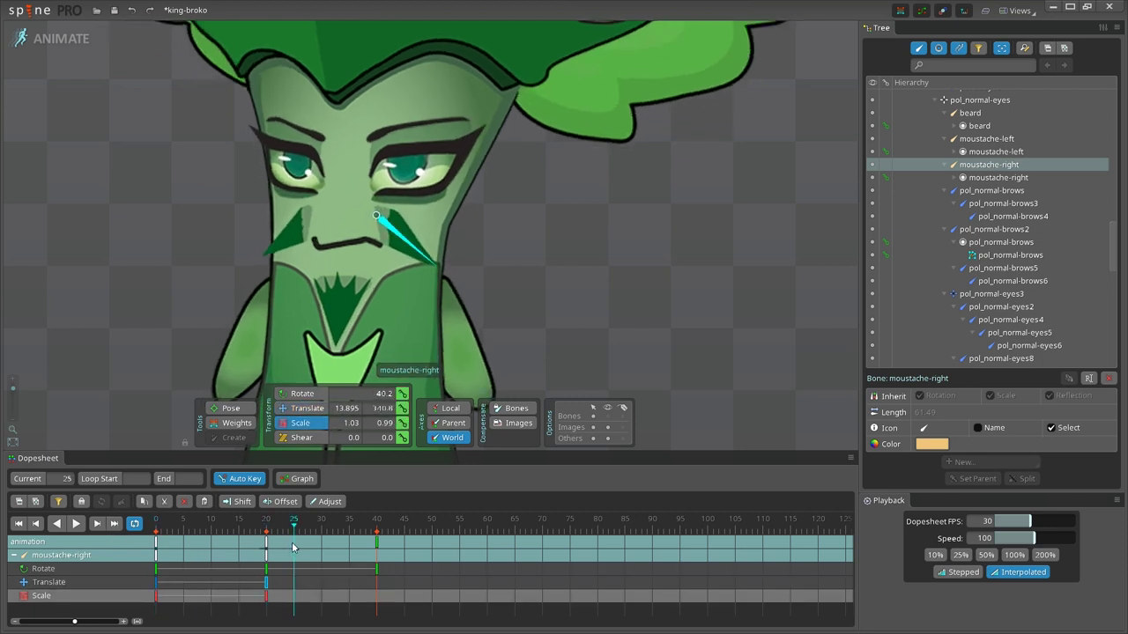
Copy the frame 0 keys of both moustache bones and the mouth, eye and brow bones to frame 40, and play the loop
ctrl+click(291, 235)
ctrl+click(335, 255)
ctrl+click(326, 256)
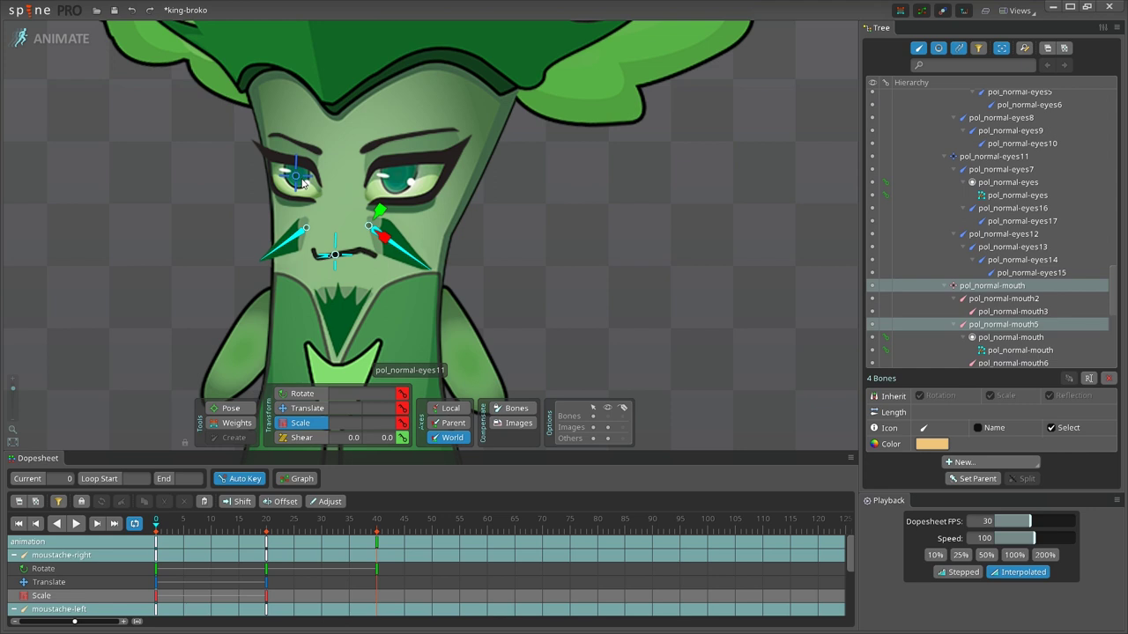
ctrl+click(295, 175)
ctrl+click(321, 152)
ctrl+click(370, 149)
ctrl+click(396, 176)
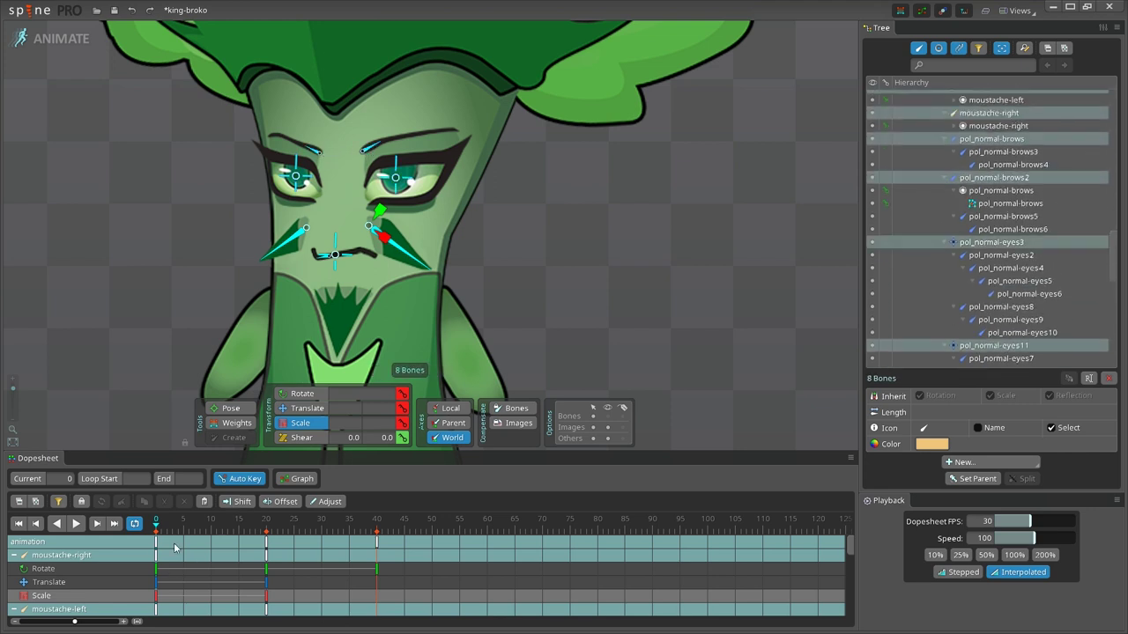
click(157, 547)
key(ctrl+c)
click(377, 524)
key(ctrl+v)
key(space)
scroll(621, 260, down, 3)
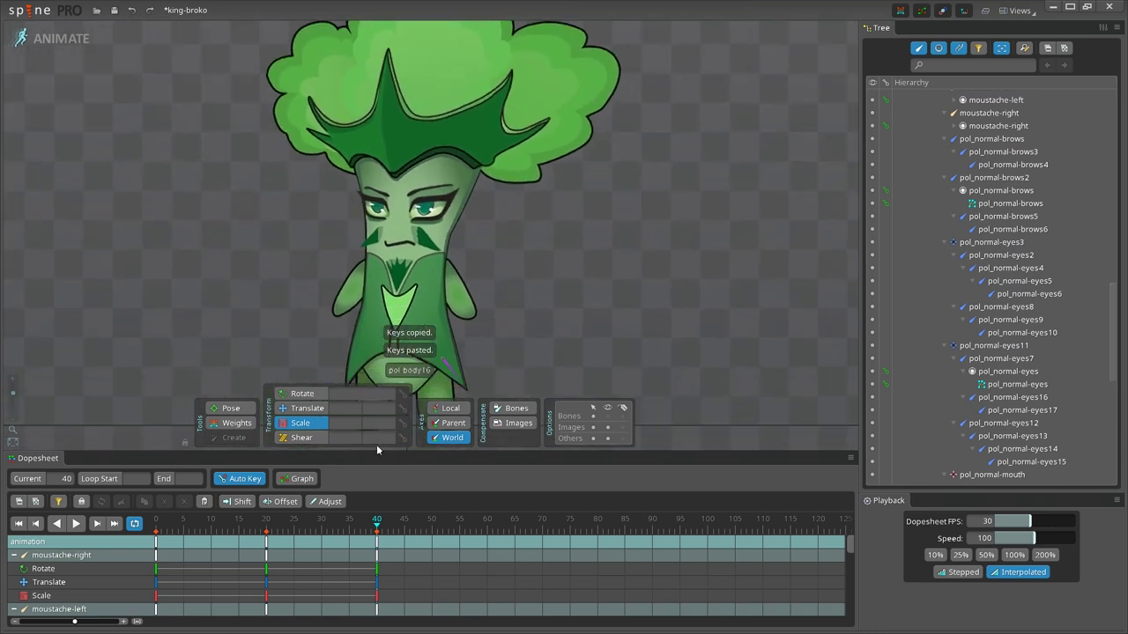
click(76, 524)
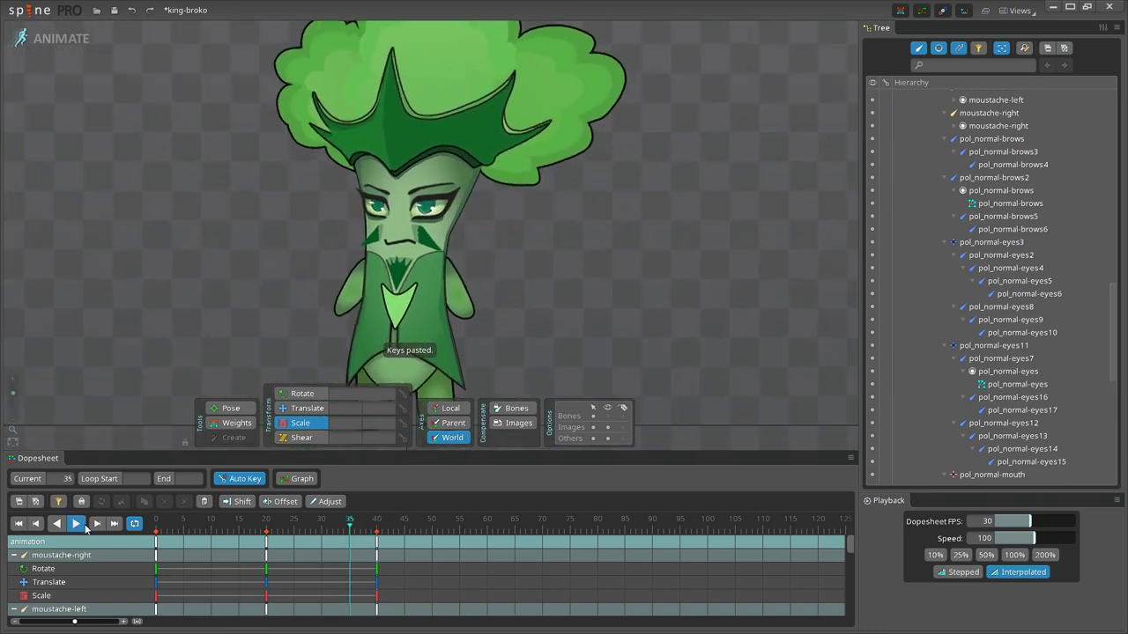
Key the beard bone's rotation and translation at frame 20, and at frame 0 rotate it to -100.76° and move it to about -15.8, 291.7
scroll(443, 222, up, 4)
click(379, 260)
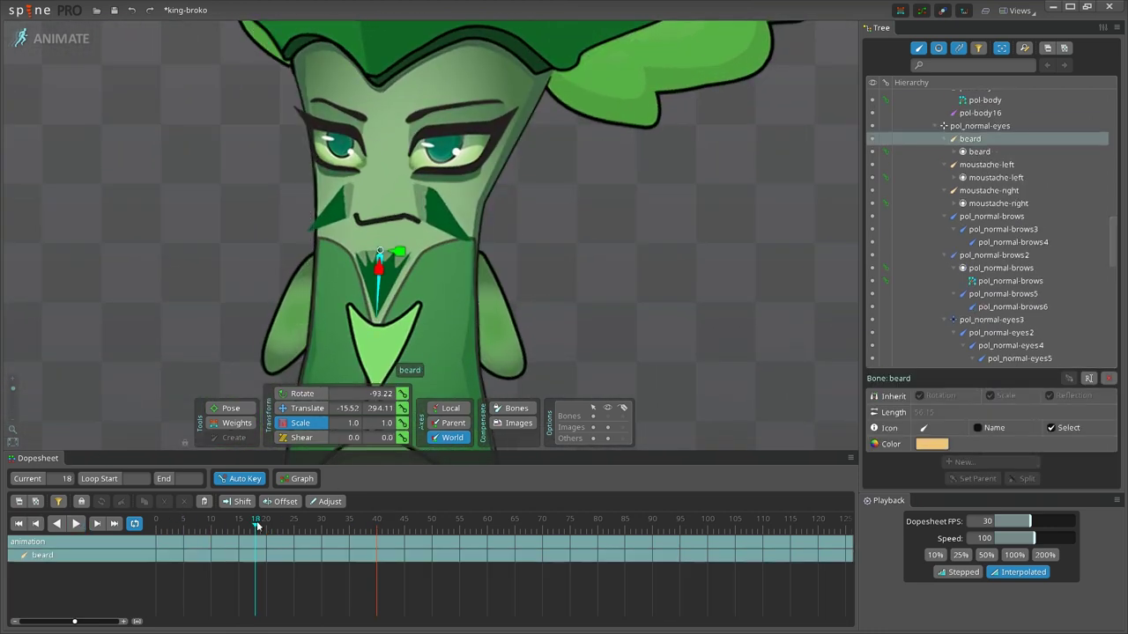
click(402, 394)
click(402, 407)
drag(266, 526, 79, 526)
click(295, 395)
drag(132, 363, 124, 330)
click(303, 408)
drag(382, 249, 399, 256)
Copy the beard bone's frame 0 keys to frame 40 and play the loop
click(156, 541)
key(ctrl+c)
click(378, 526)
key(ctrl+v)
key(Home)
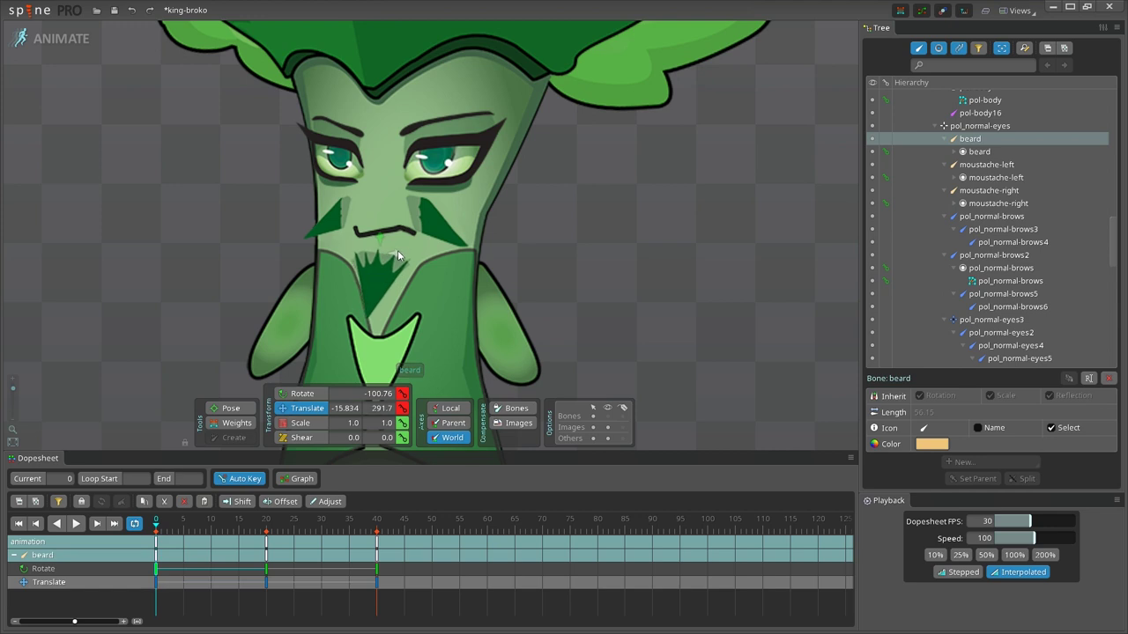
click(156, 541)
key(ctrl+c)
click(378, 528)
key(ctrl+v)
click(85, 523)
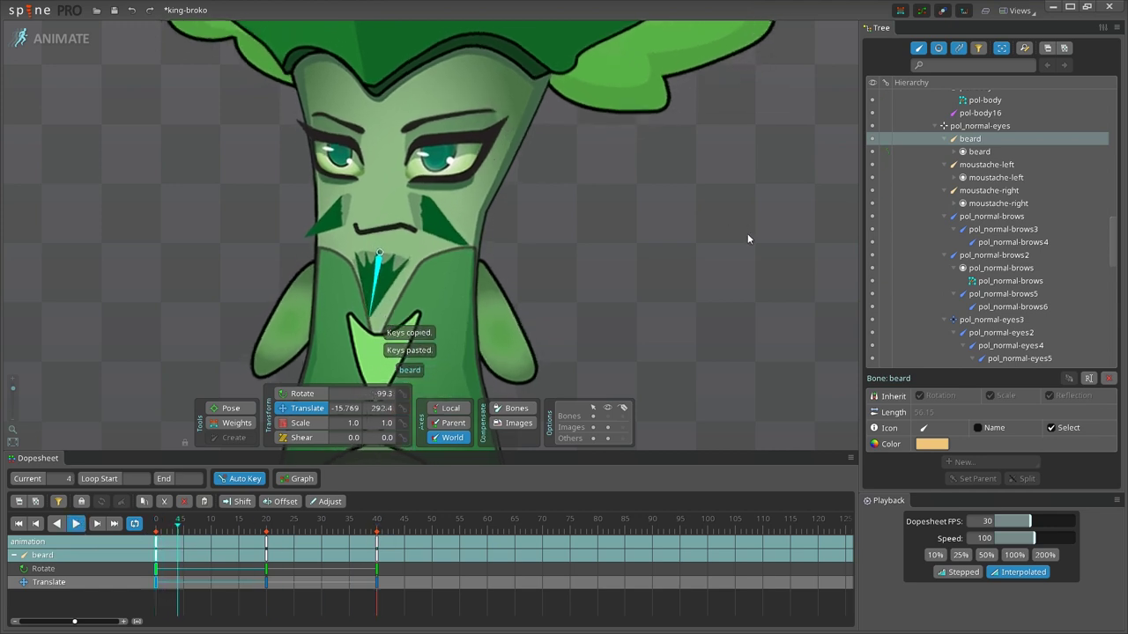
Deselect the beard bone and play the loop to review the whole character, returning to frame 0
scroll(746, 238, down, 4)
double_click(546, 293)
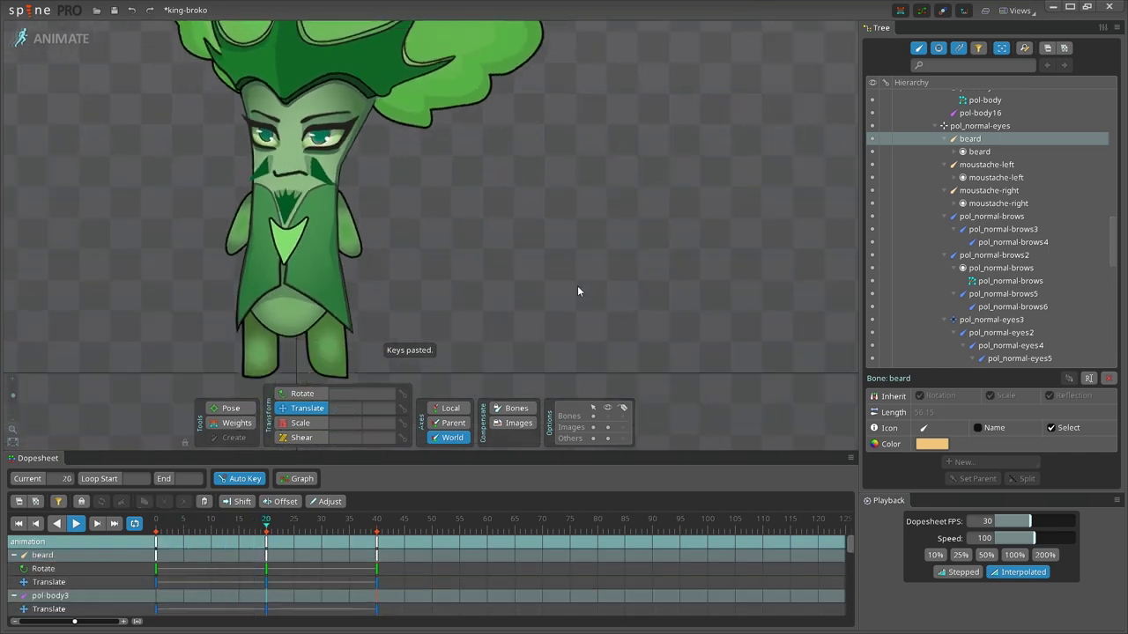
scroll(534, 240, down, 2)
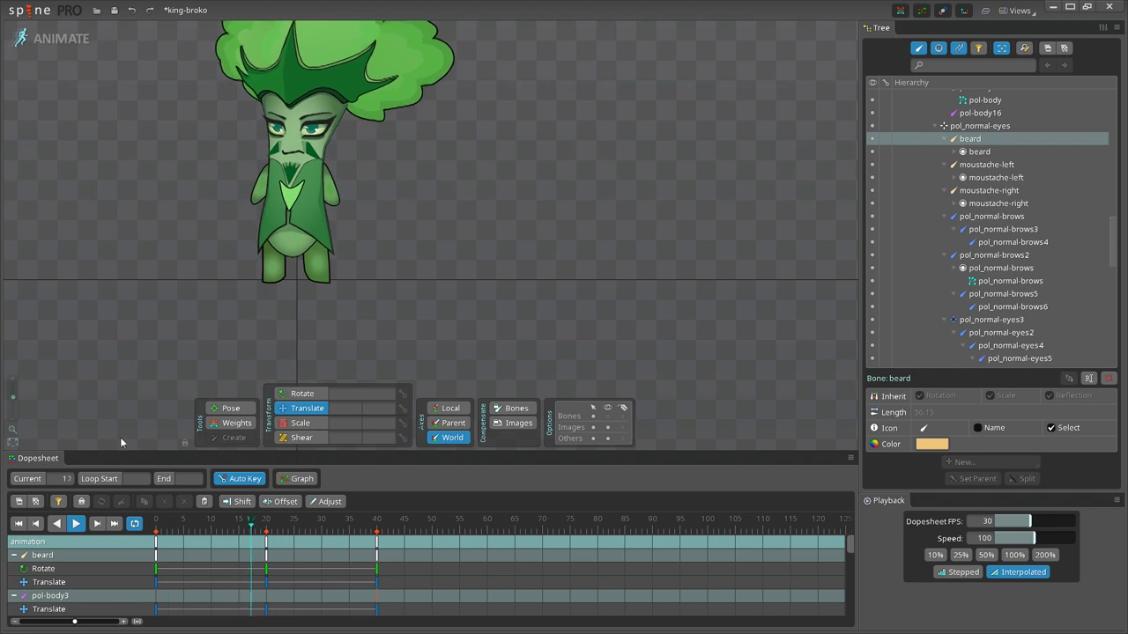
click(76, 524)
drag(256, 522, 97, 498)
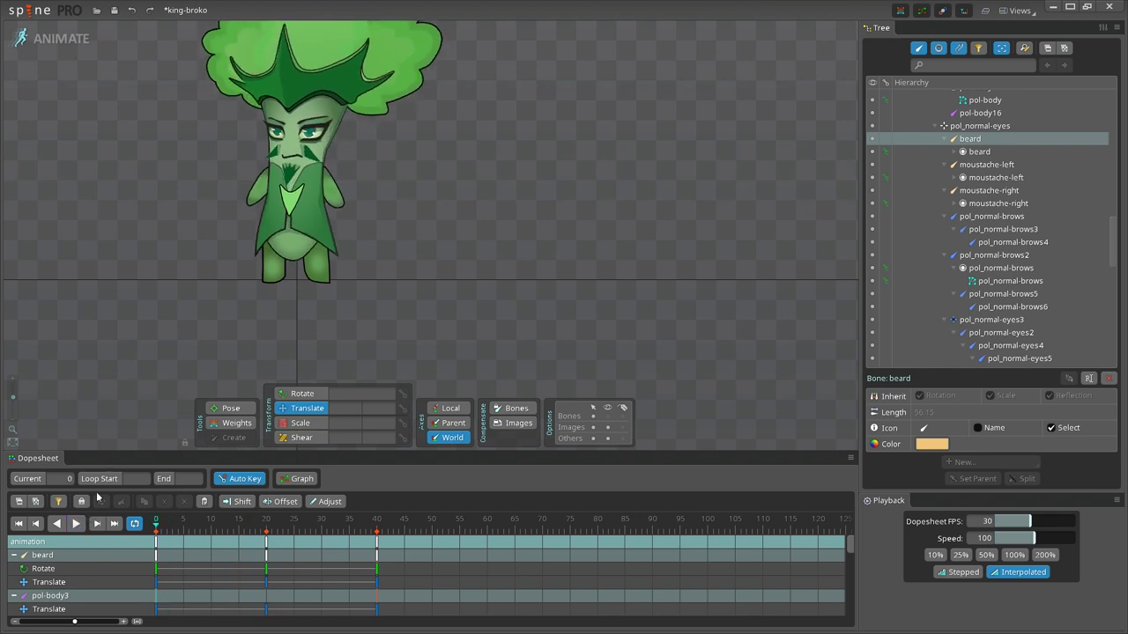
Key the scale of the coat bone pol-body13 at frame 20 and scale it to 1.0 by 0.9 at frame 0
scroll(324, 196, up, 4)
click(206, 225)
click(267, 523)
click(300, 422)
click(402, 423)
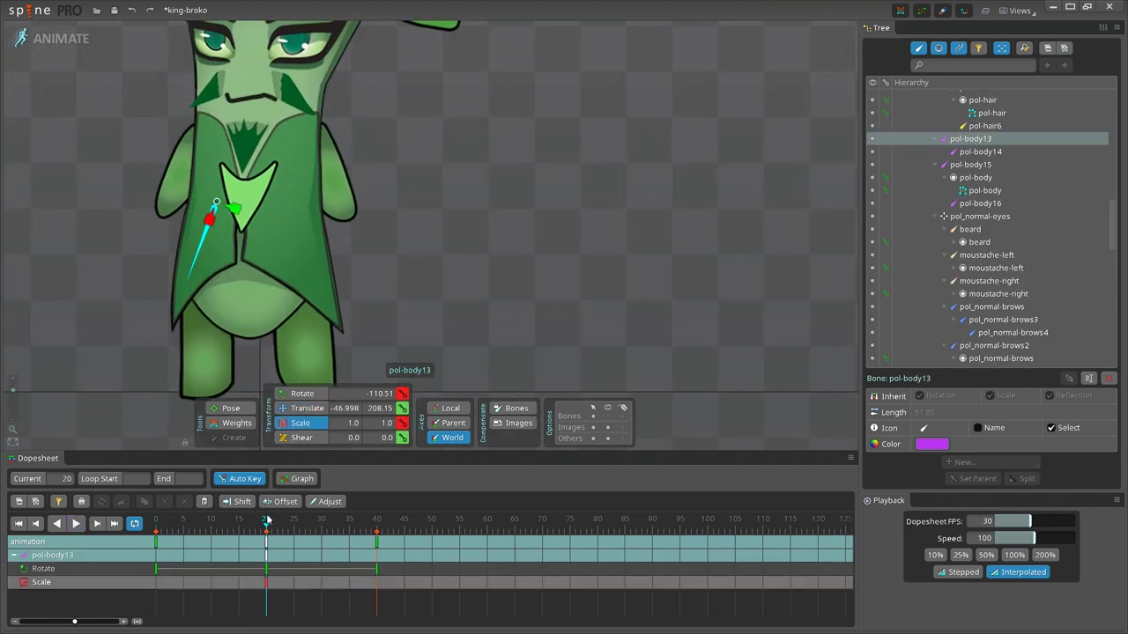
drag(267, 519, 112, 521)
drag(236, 225, 232, 224)
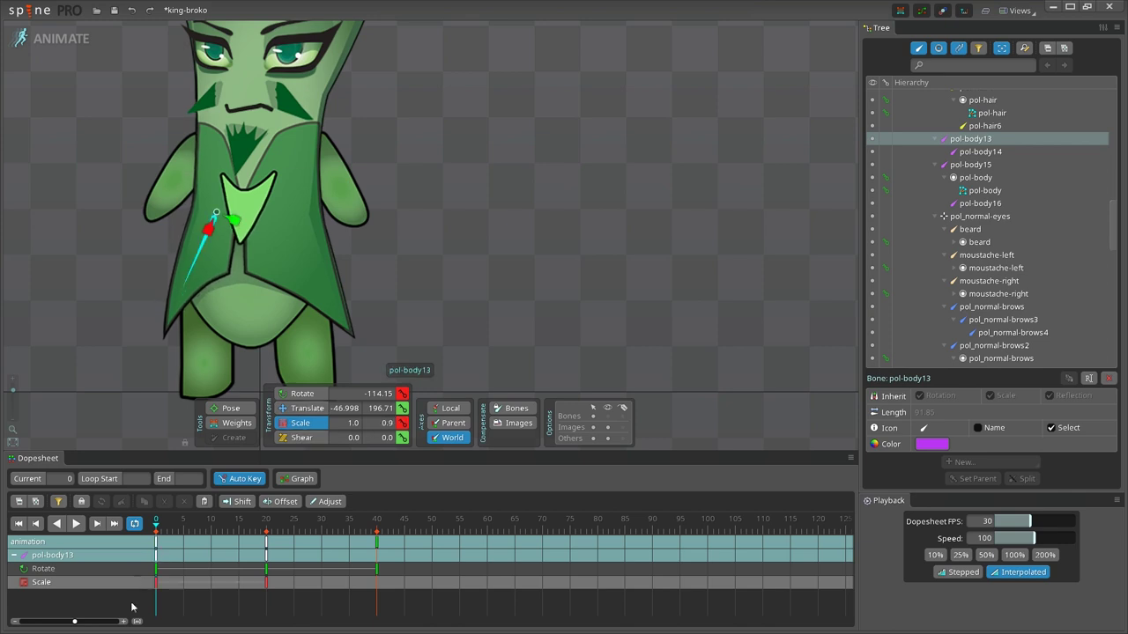
Copy pol-body13's frame 0 scale key to frame 40 and scrub back to the start
key(ctrl+c)
click(377, 531)
key(ctrl+v)
drag(377, 531, 155, 531)
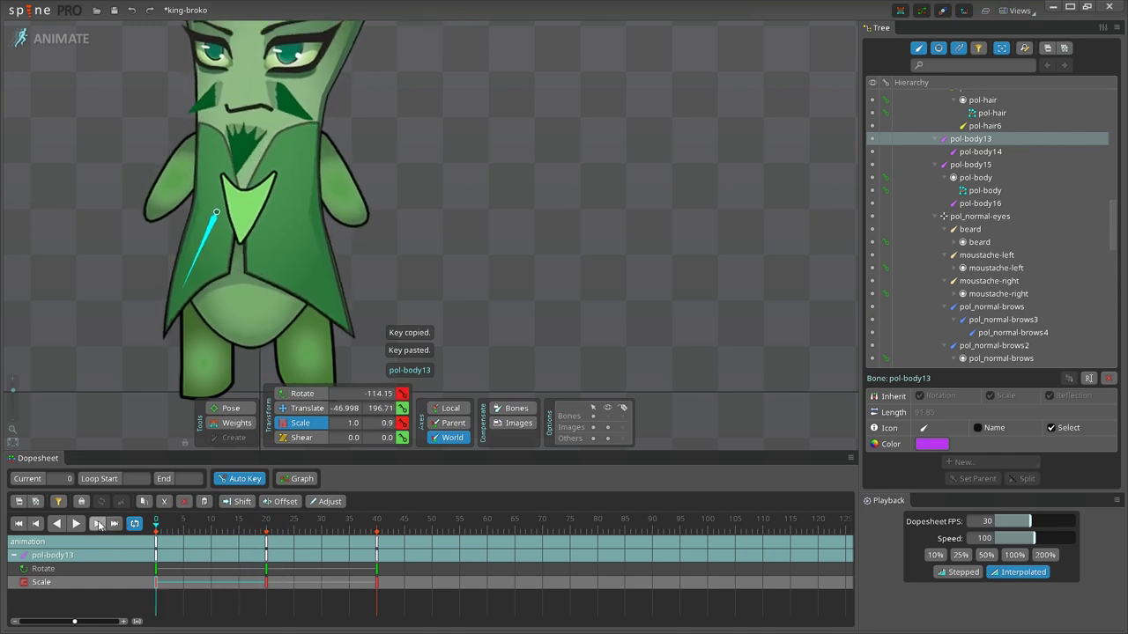
Select the pol-body mesh and its central line of vertices from the coat opening up to the crown's middle spike
click(607, 416)
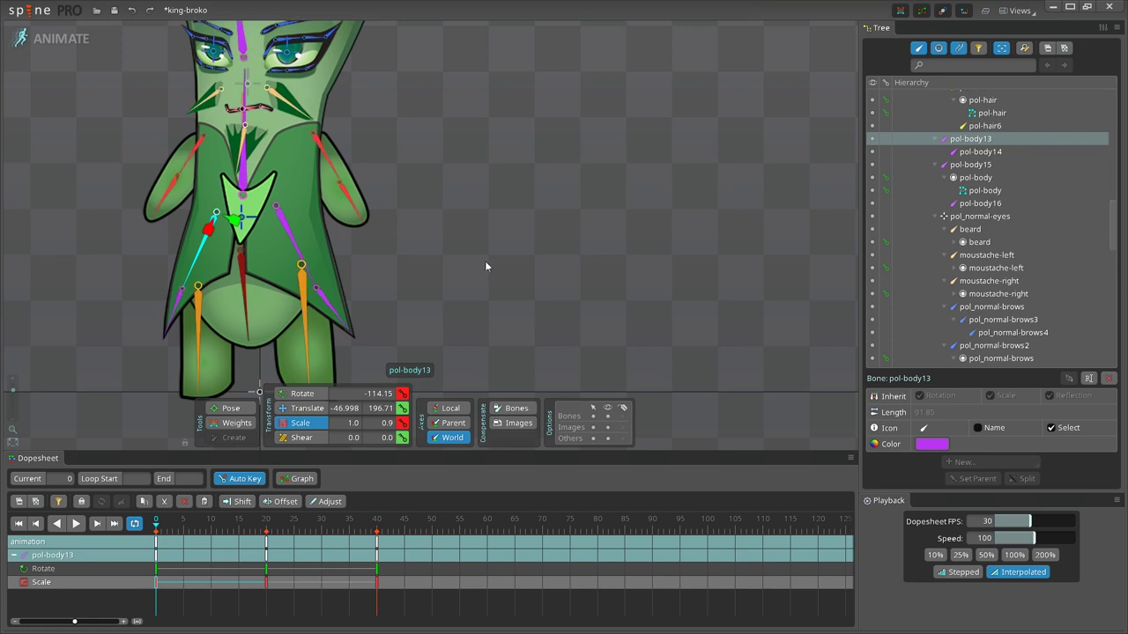
click(541, 240)
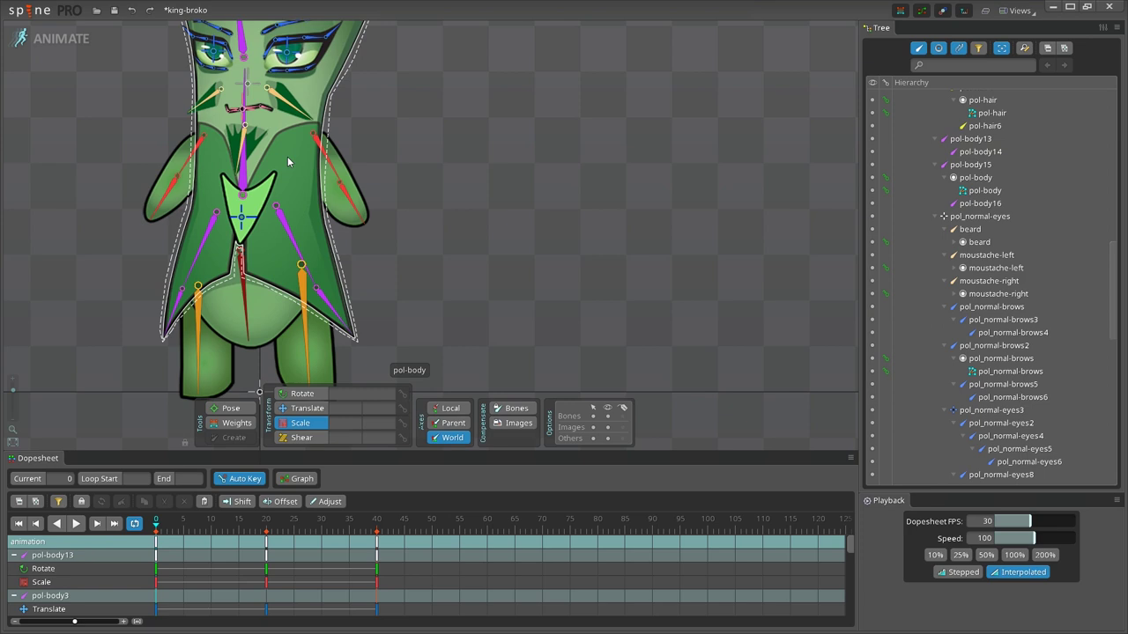
click(289, 161)
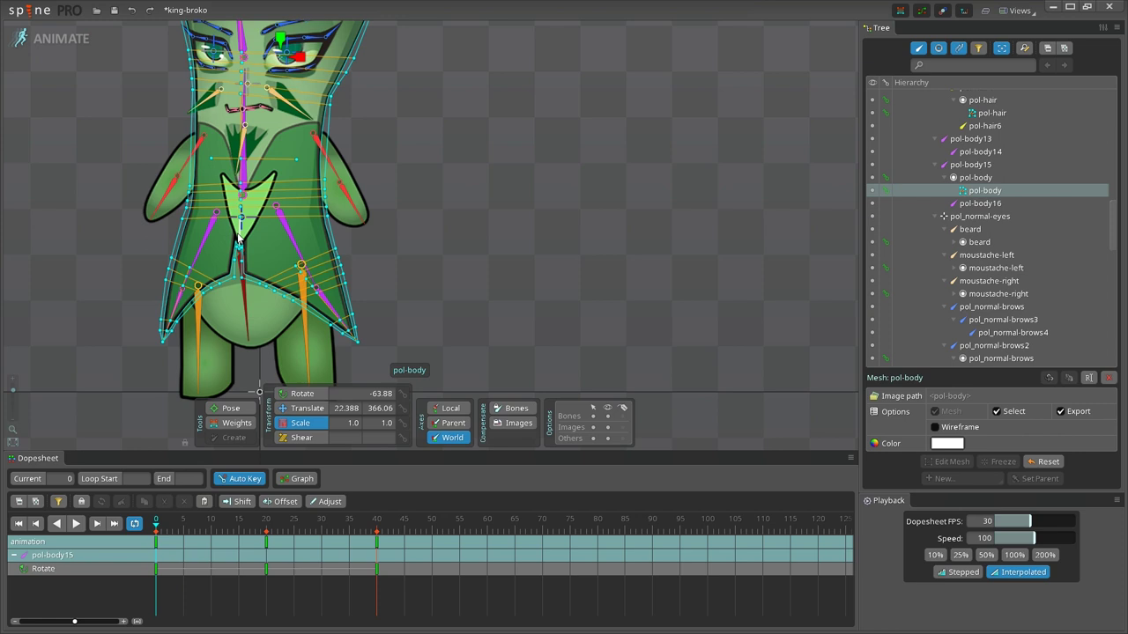
click(238, 236)
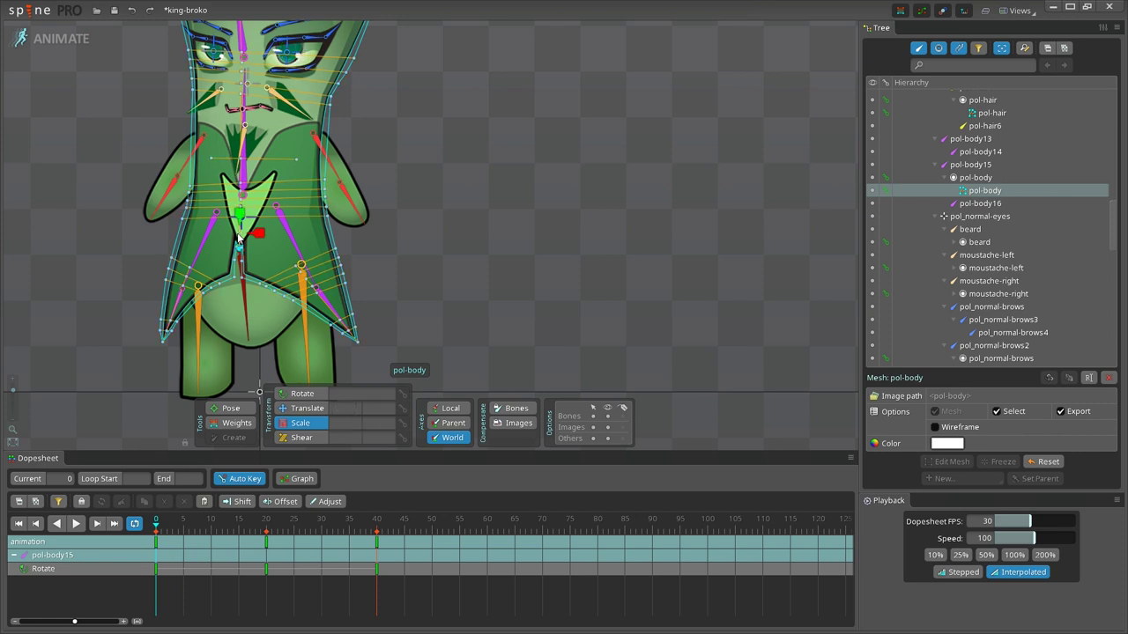
scroll(617, 229, up, 3)
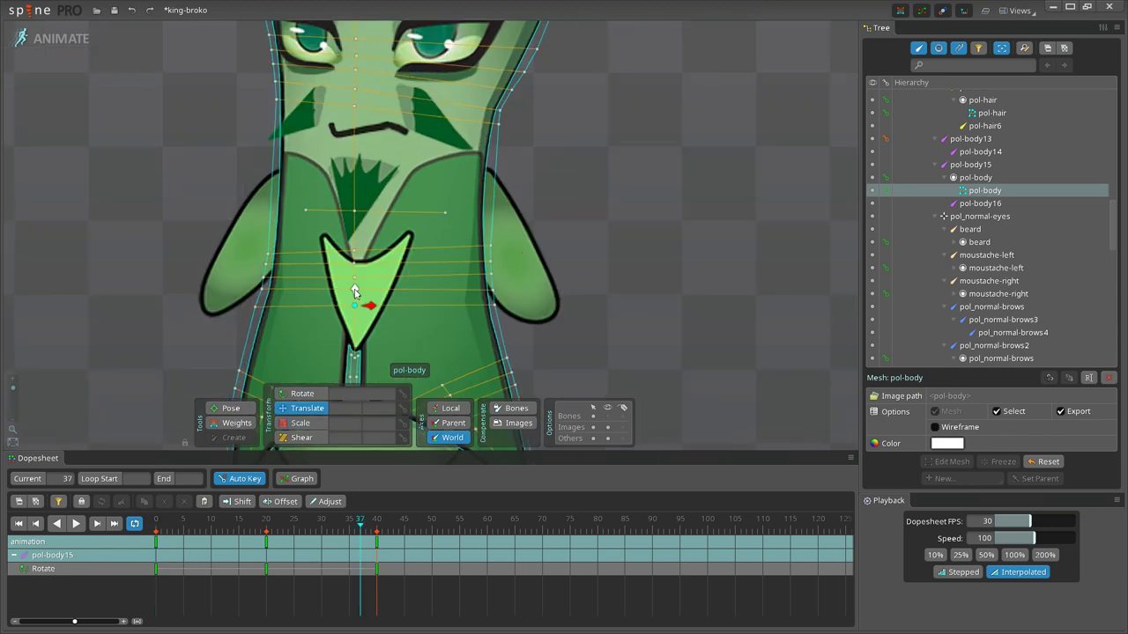
click(355, 359)
drag(357, 283, 357, 133)
scroll(460, 99, down, 6)
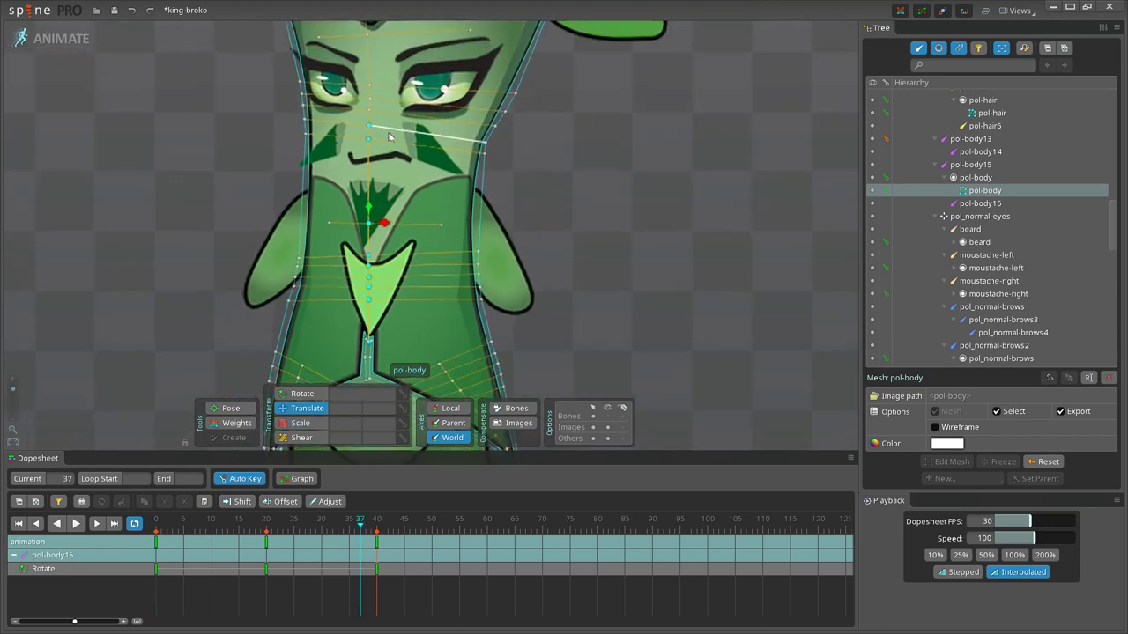
drag(401, 66, 411, 84)
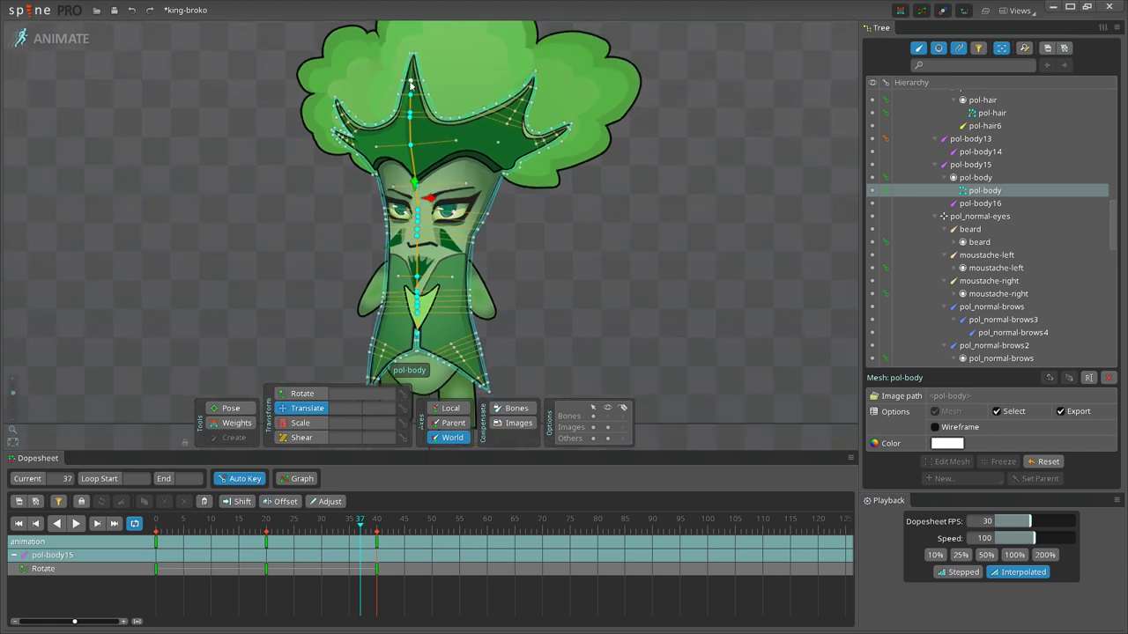
Shift the central pol-body vertices slightly left at frame 40 and slightly right at frame 20, keying the mesh deform
mouse_move(358, 525)
mouse_down()
mouse_move(156, 526)
mouse_move(350, 541)
mouse_up()
click(377, 540)
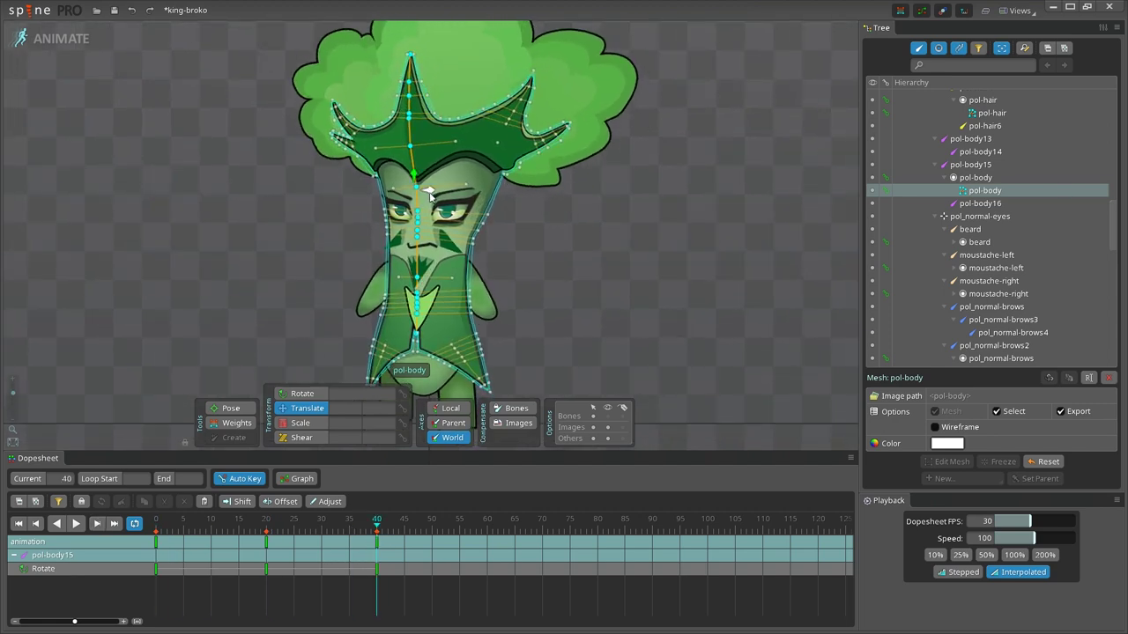
drag(429, 194, 422, 192)
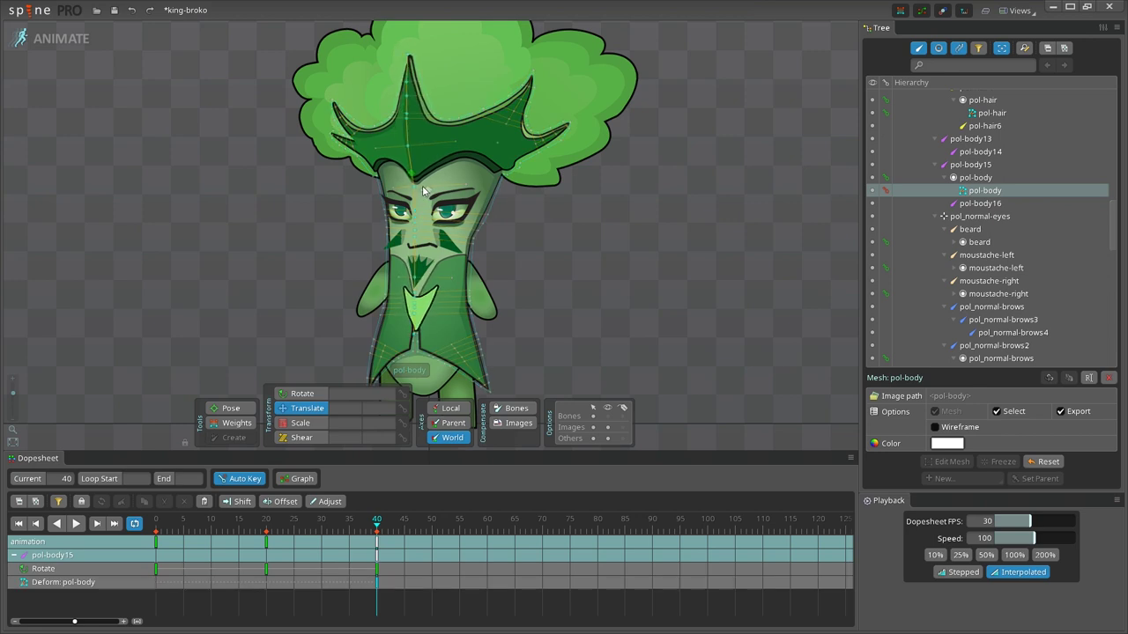
drag(372, 531, 268, 532)
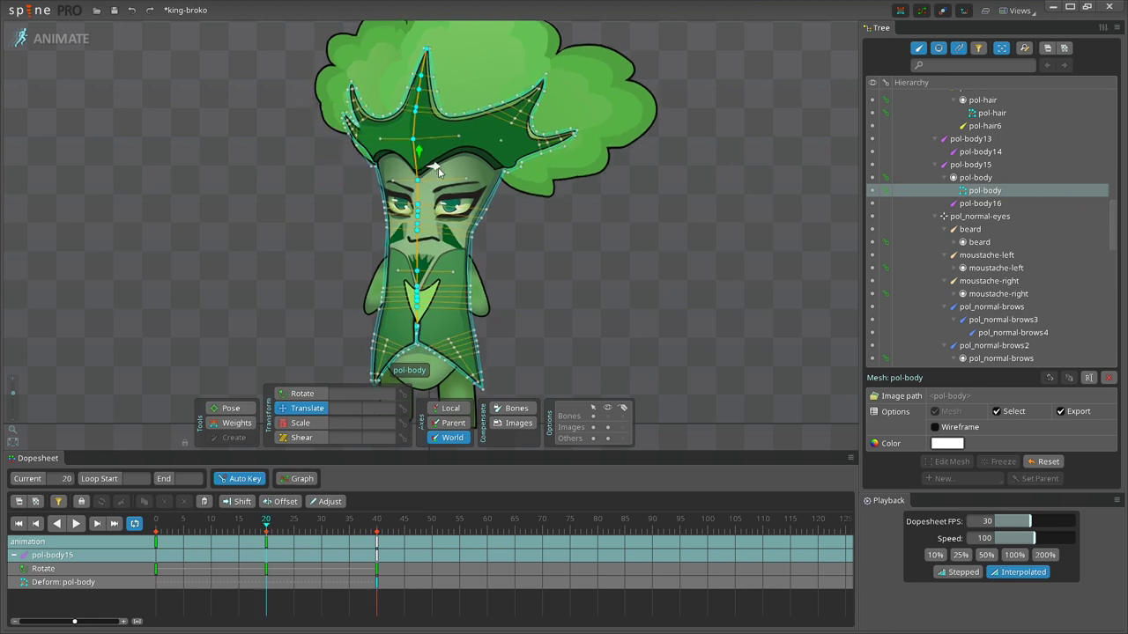
drag(438, 168, 439, 169)
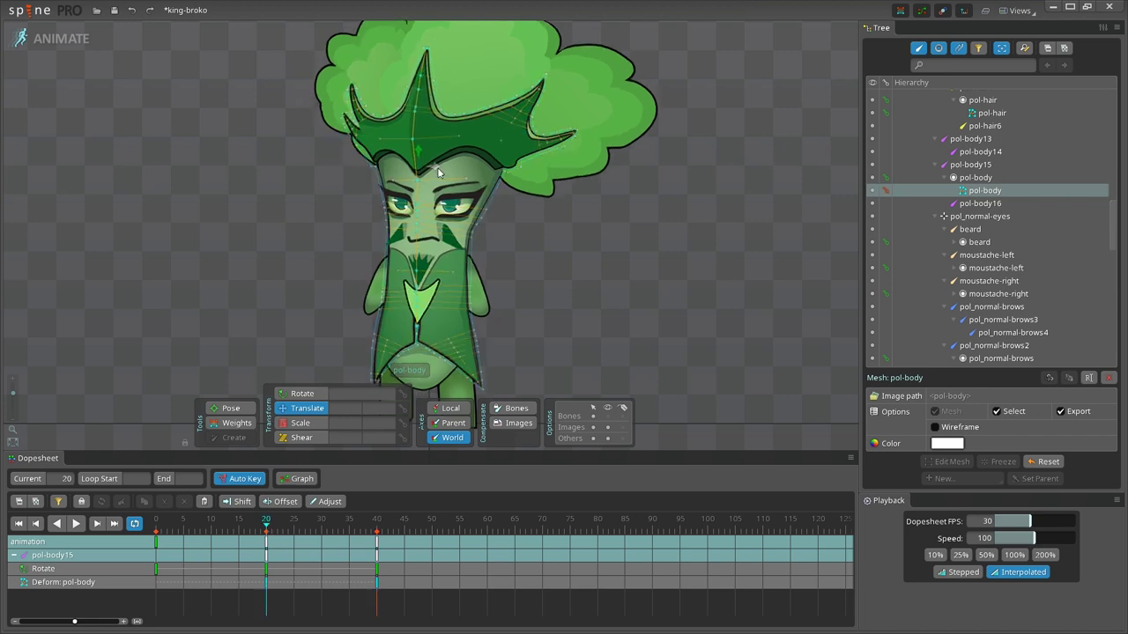
key(space)
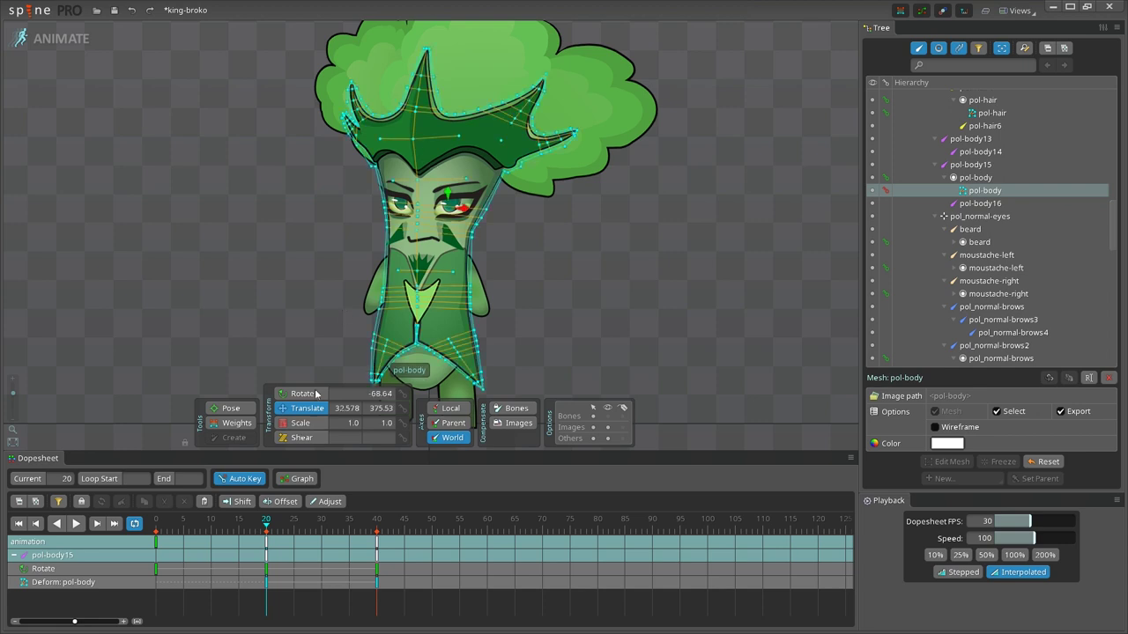
Copy pol-body's frame 40 rotate and deform keys to frame 0, deselect the mesh and scrub the result to frame 20
click(378, 540)
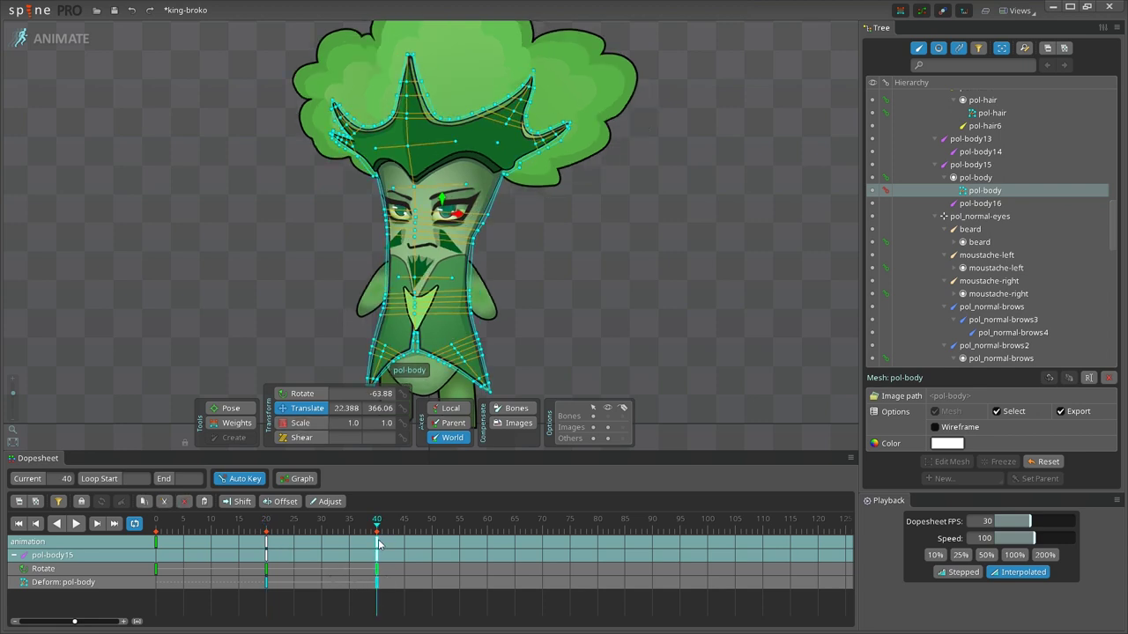
key(ctrl+c)
click(157, 534)
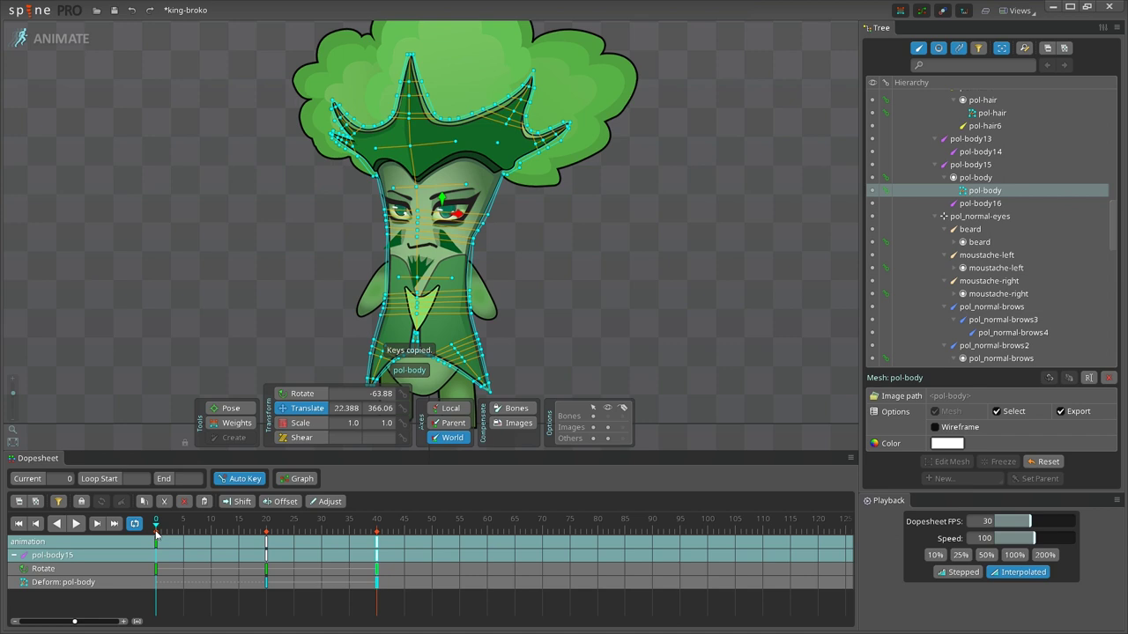
key(ctrl+v)
key(space)
drag(159, 532, 269, 540)
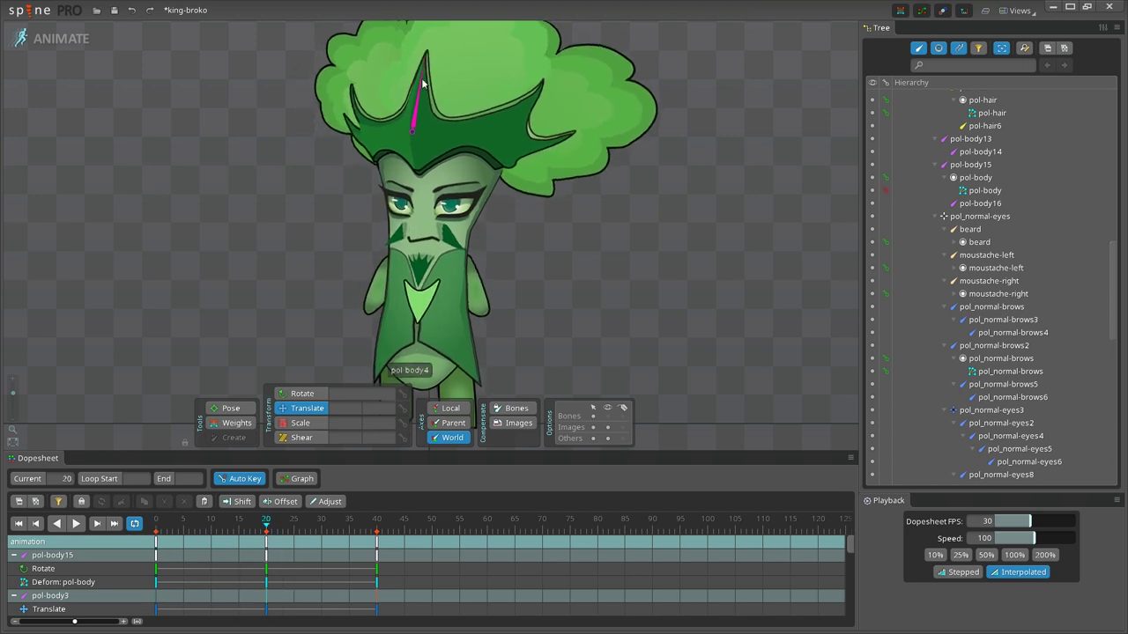
Select the central crown spike bone pol-body4 for rotation and compare its pose at frames 20 and 0
click(422, 83)
scroll(515, 178, down, 3)
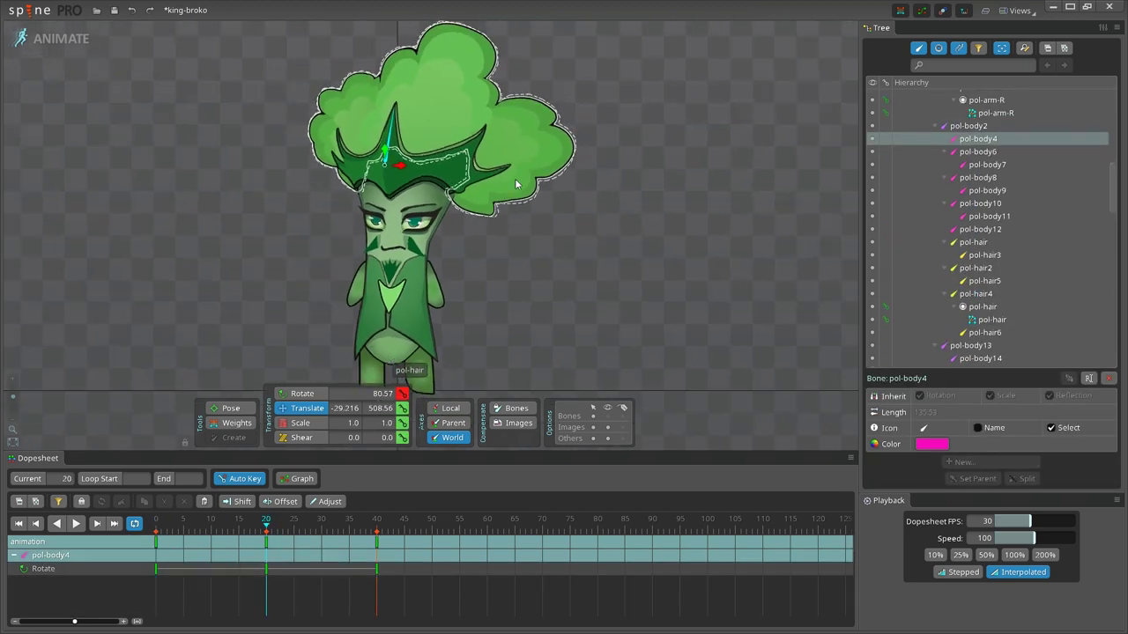
click(294, 393)
drag(266, 527, 121, 518)
Key pol-body10's scale at frame 20 and scale it to 0.92 by 0.87 at frame 0
click(361, 156)
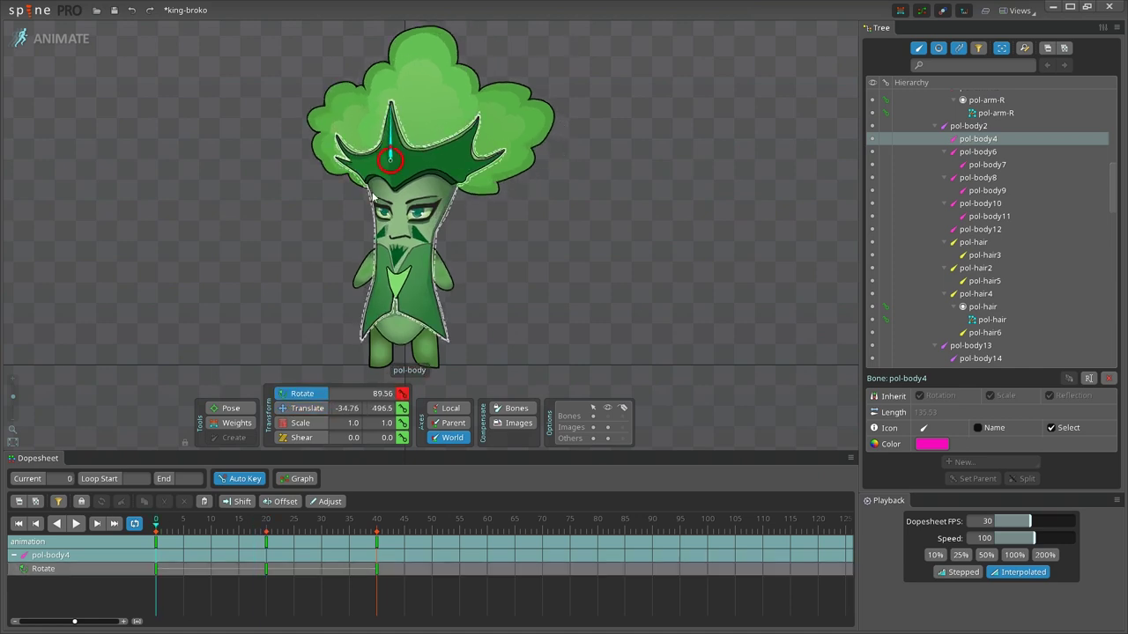
scroll(361, 156, up, 4)
click(403, 422)
drag(256, 526, 77, 514)
click(304, 423)
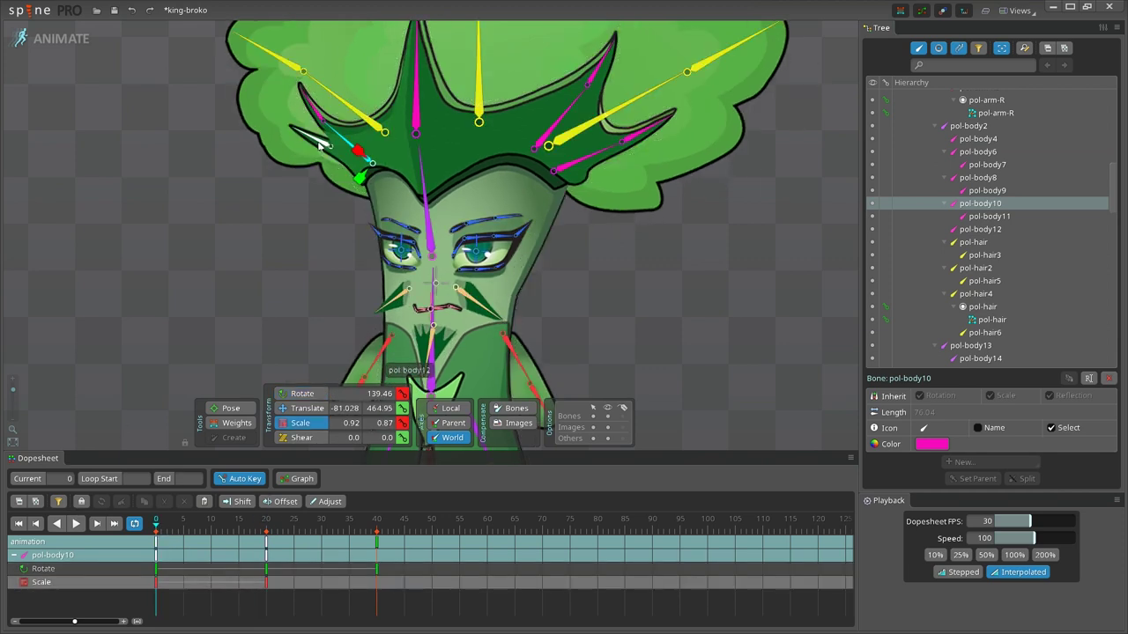
Scale pol-body12 slightly at frame 0 and copy the frame 0 keys of pol-body10 and pol-body12 to frame 40
click(319, 144)
drag(319, 144, 326, 150)
ctrl+click(349, 144)
click(156, 541)
key(ctrl+c)
drag(377, 527, 156, 525)
Key the translation of the head bone pol-body2 and copy its frame 0 keys to frame 40
click(429, 215)
click(299, 407)
click(403, 408)
click(156, 542)
key(ctrl+c)
key(ctrl+v)
Key pol-body10's translation at frame 20 and paste the copied keys
click(266, 529)
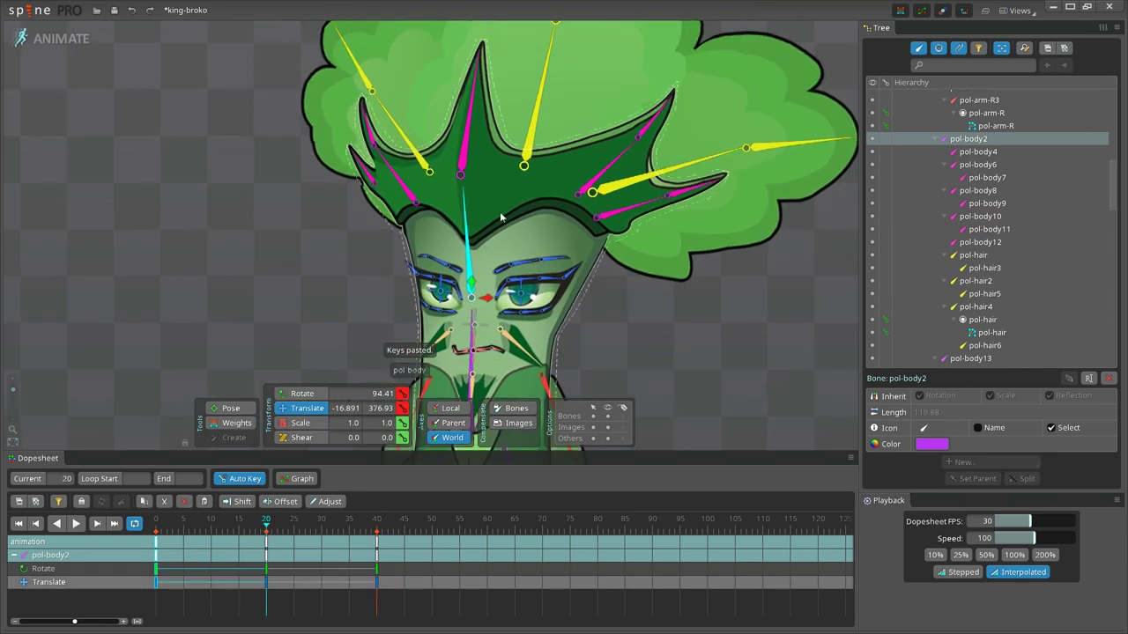
click(399, 183)
click(397, 182)
click(402, 408)
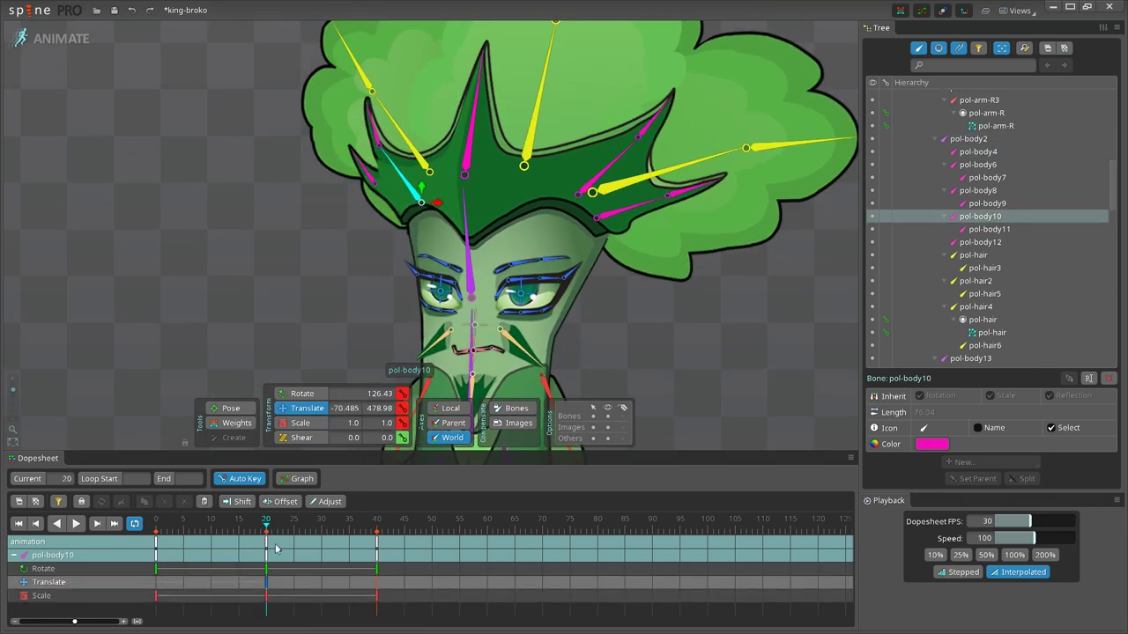
drag(267, 525, 156, 525)
key(ctrl+v)
Key the translation of the crown bone pol-body12, then copy and paste its keys to close the loop
click(367, 168)
click(403, 408)
drag(377, 526, 156, 525)
key(ctrl+c)
key(ctrl+v)
Select crown bones pol-body6 and pol-body8 together and key their scale and translation for frames 0 and 20
click(604, 168)
drag(270, 530, 156, 526)
ctrl+click(634, 210)
click(403, 423)
drag(156, 525, 267, 529)
click(403, 408)
drag(267, 525, 156, 525)
Move the crown bone pol-body6 slightly at frame 0 and select pol-body8
click(600, 170)
key(v)
drag(589, 201, 602, 224)
click(633, 210)
Rotate the crown spike tip bone pol-body7 slightly at frame 20
click(267, 528)
click(567, 127)
key(c)
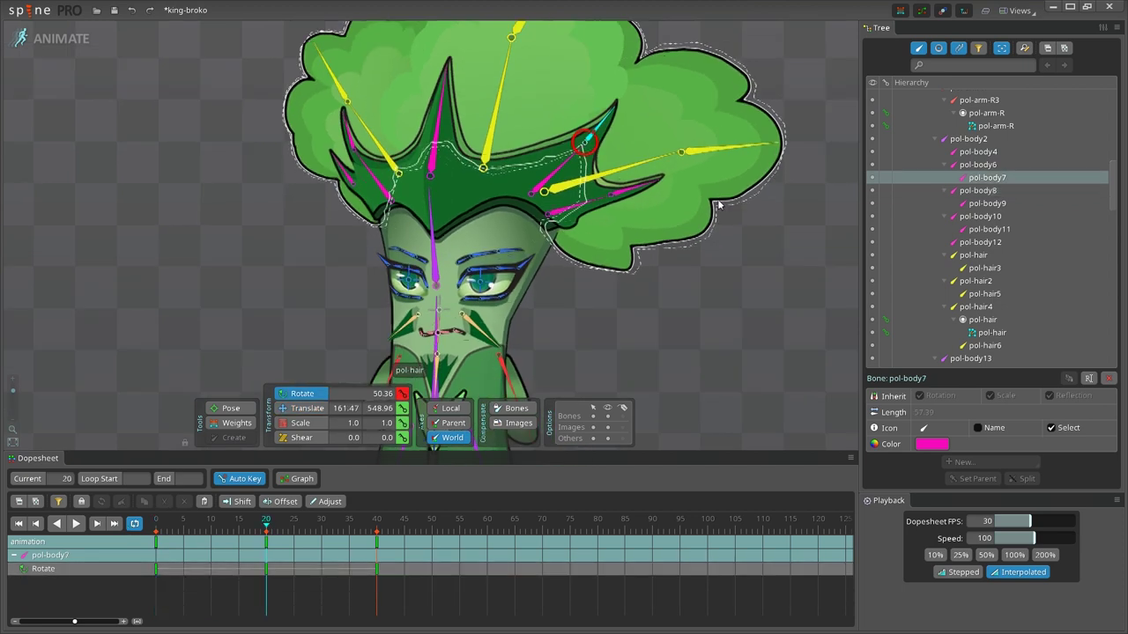
drag(769, 81, 764, 69)
click(600, 185)
Move pol-body6 to about 88.8, 487.2 at frame 20 and scale it to 1.07 by 1.09 at frame 0
click(528, 172)
key(v)
drag(521, 190, 531, 191)
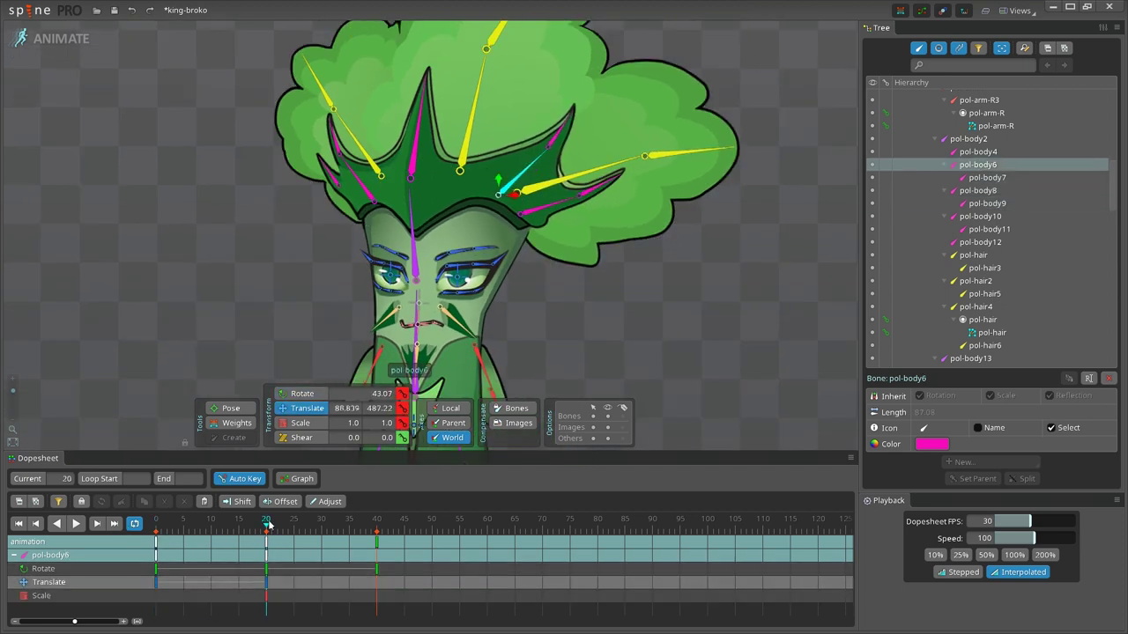
drag(267, 525, 156, 525)
click(282, 425)
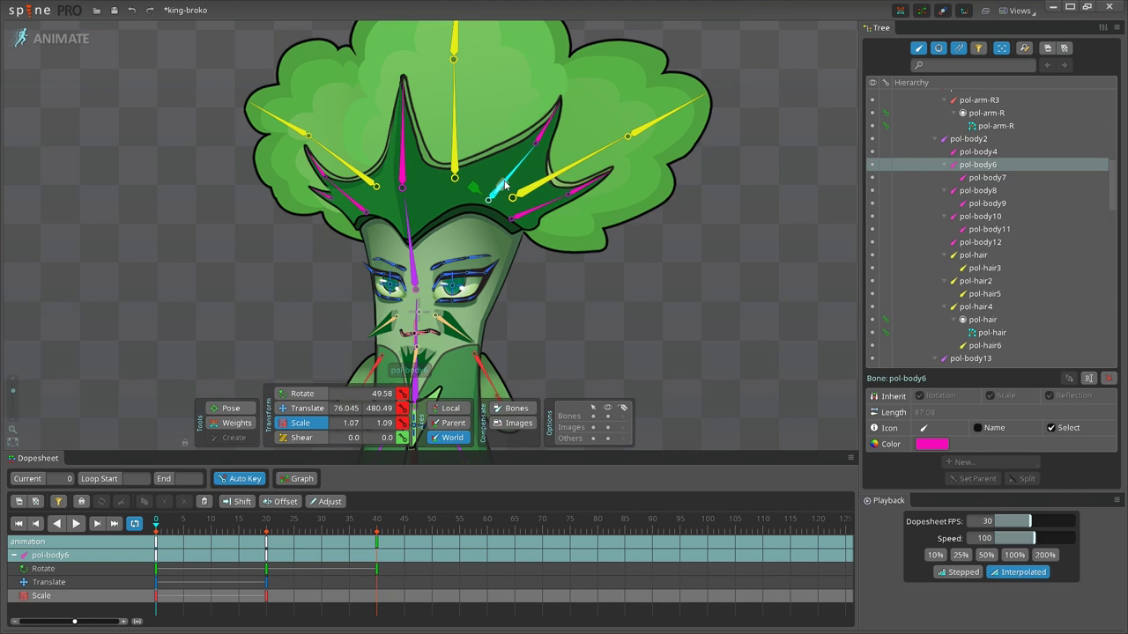
Select pol-body8 together with pol-body6 and copy their frame 0 keys to frame 40
click(504, 201)
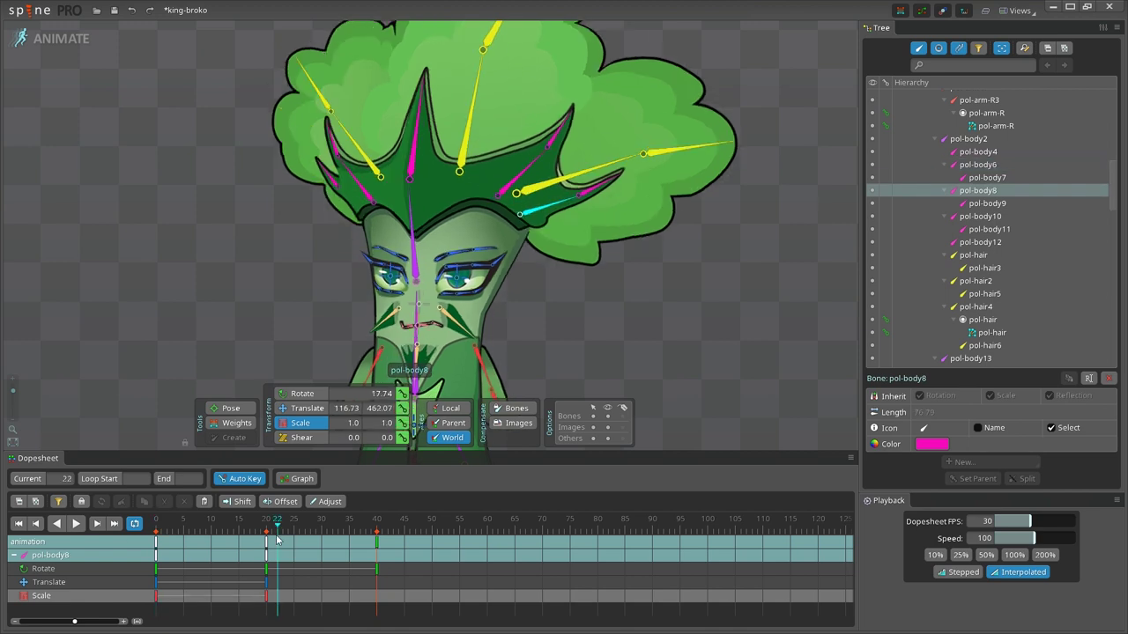
key(v)
ctrl+click(500, 186)
key(ctrl+c)
click(376, 526)
key(ctrl+v)
Key pol-body4's translation, moving the bone to about -41.6, 496.5 at frame 0
click(266, 526)
click(410, 152)
click(302, 424)
click(156, 526)
key(v)
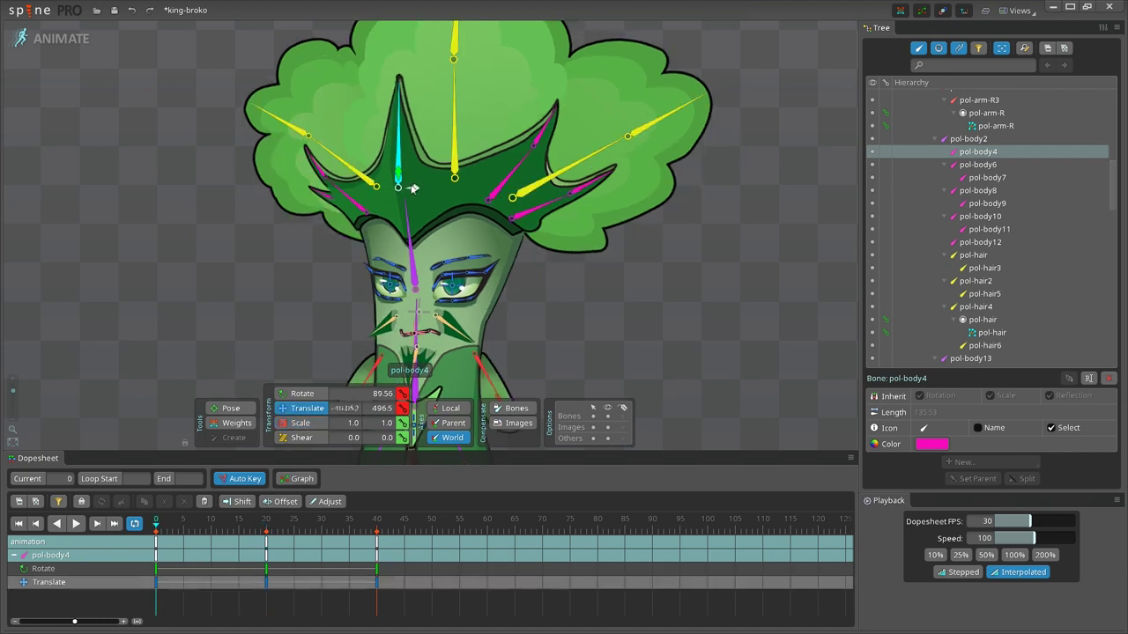
Key pol-body4's scale at frames 20 and 0, and copy its frame 0 keys to frame 40
click(266, 525)
key(x)
drag(393, 176, 382, 174)
click(156, 526)
click(402, 423)
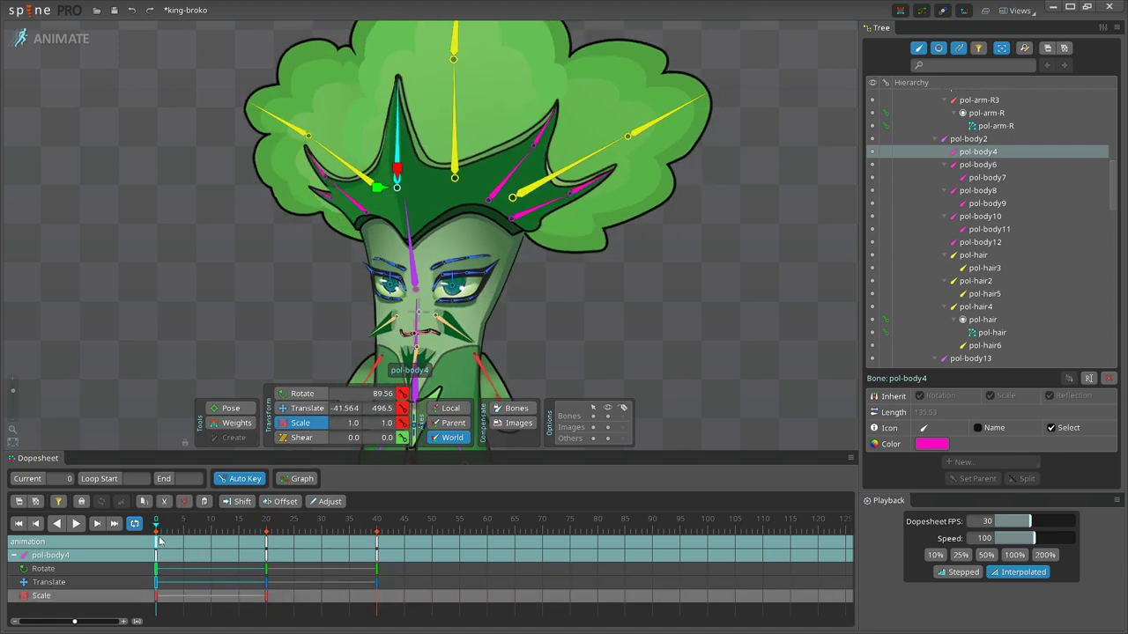
key(ctrl+c)
click(376, 526)
key(ctrl+v)
Deselect all bones, play the loop to check the crown and body movement, and return to frame 0
key(Escape)
scroll(637, 317, down, 4)
click(75, 525)
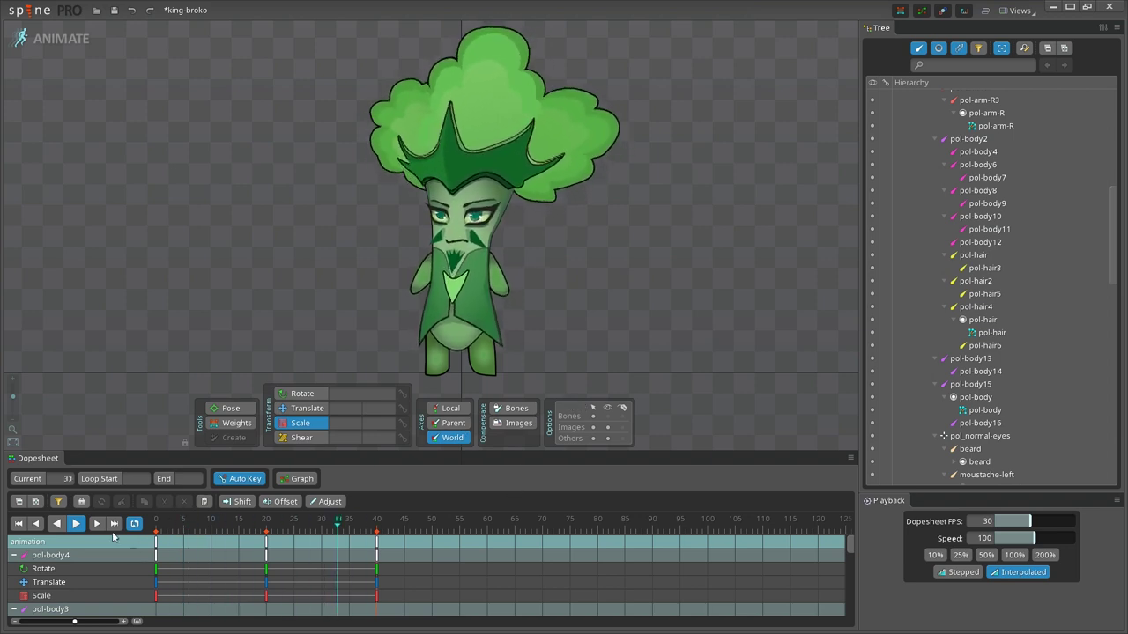
drag(278, 525, 156, 529)
Key pol-arm-R3's rotation at frames 20 and 0, about -128.7° at frame 0, and copy the frame 0 key to frame 40
scroll(427, 307, up, 4)
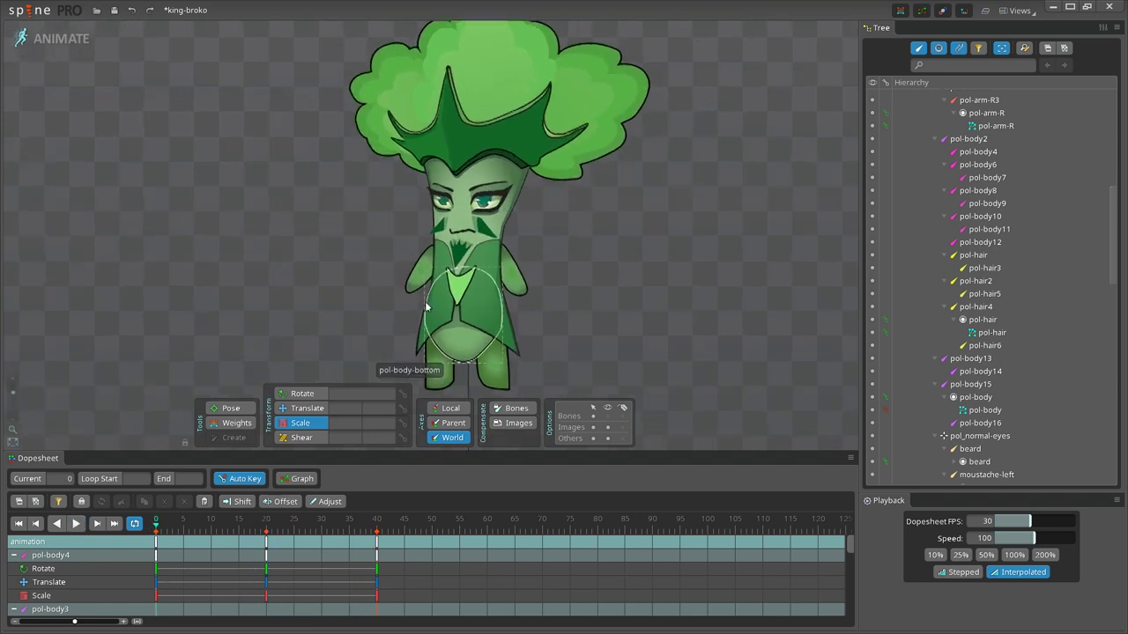
click(417, 262)
click(267, 522)
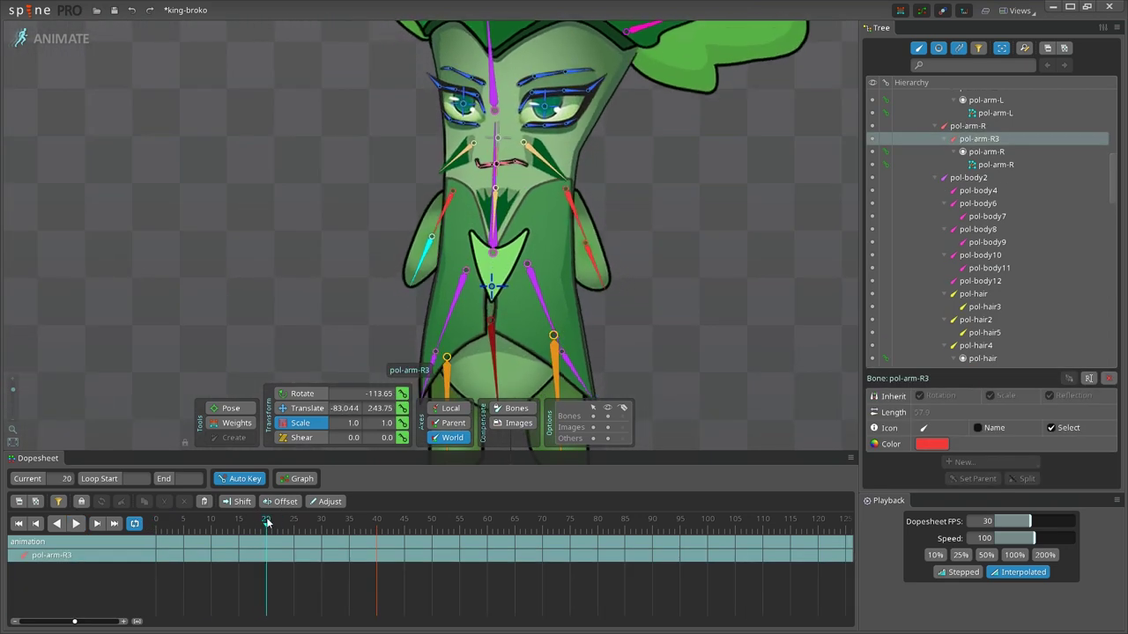
drag(301, 350, 324, 331)
click(97, 523)
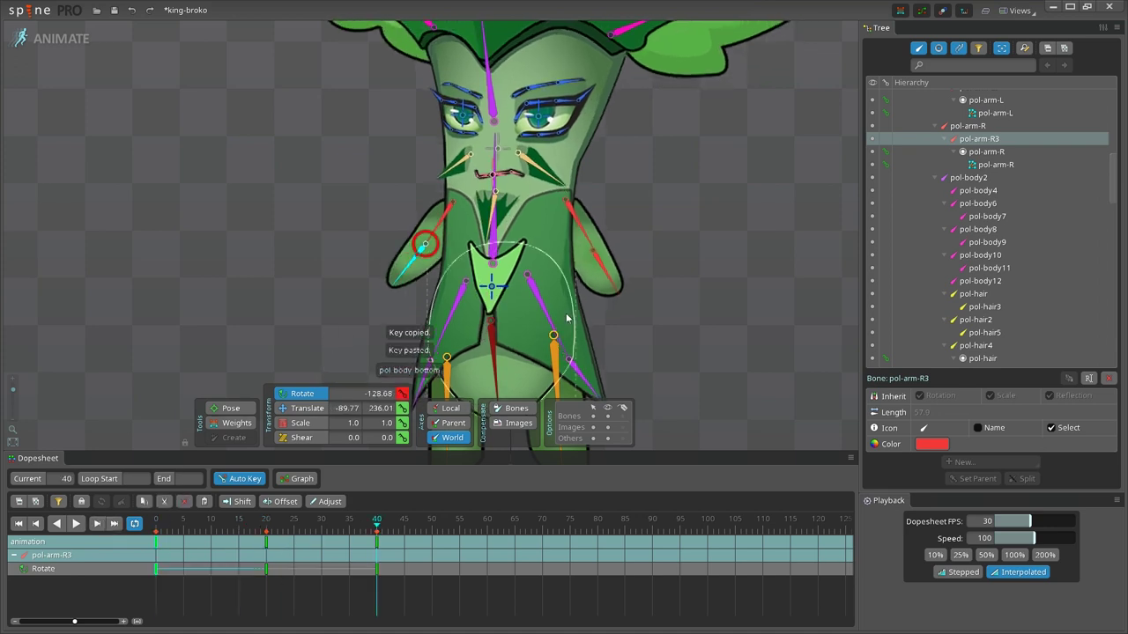
Key pol-arm-L3's rotation at frames 0 and 20, and copy its frame 0 key to frame 40
click(577, 220)
click(76, 523)
click(606, 278)
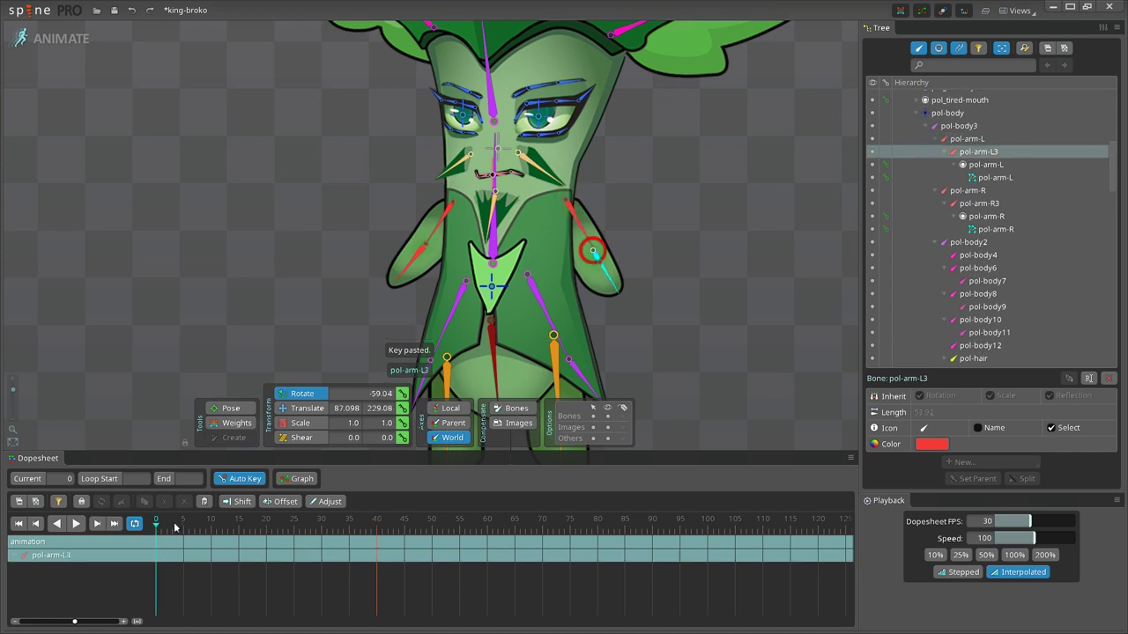
drag(152, 526, 269, 536)
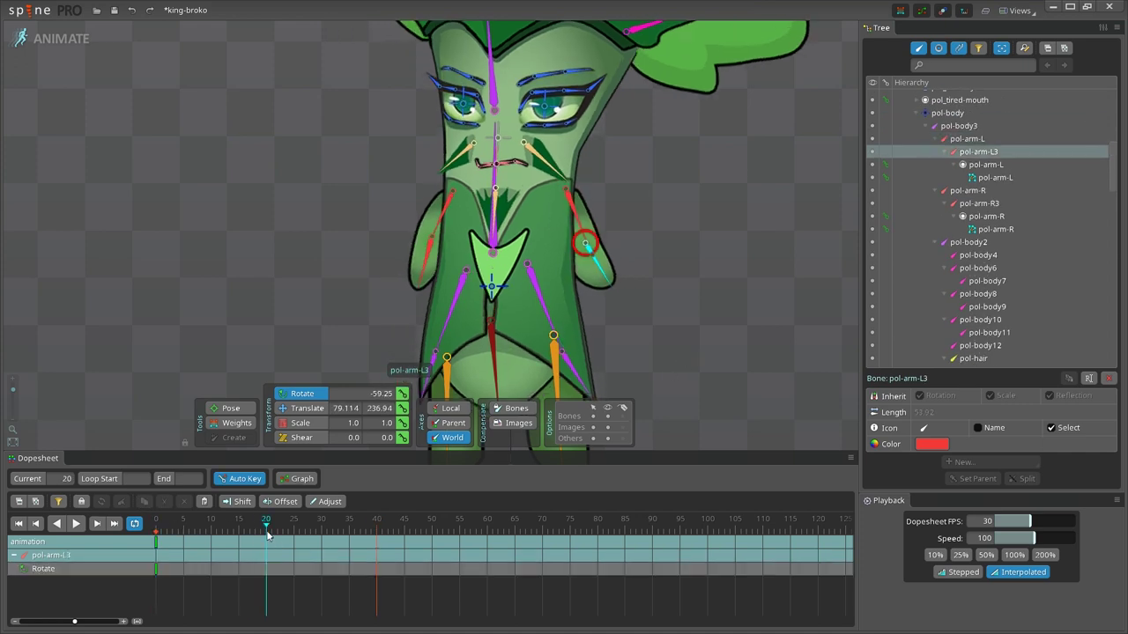
click(157, 566)
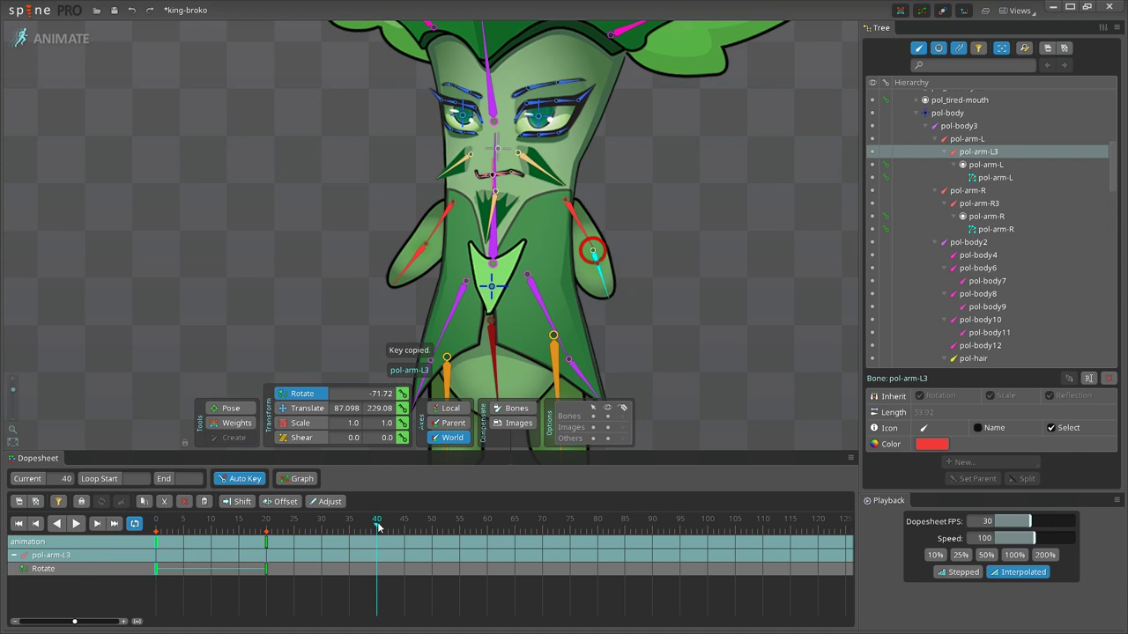
key(ctrl+v)
Deselect the arm bone, hide the bones and play the loop to check the arm movement
scroll(656, 294, down, 3)
key(space)
click(607, 417)
scroll(554, 227, down, 2)
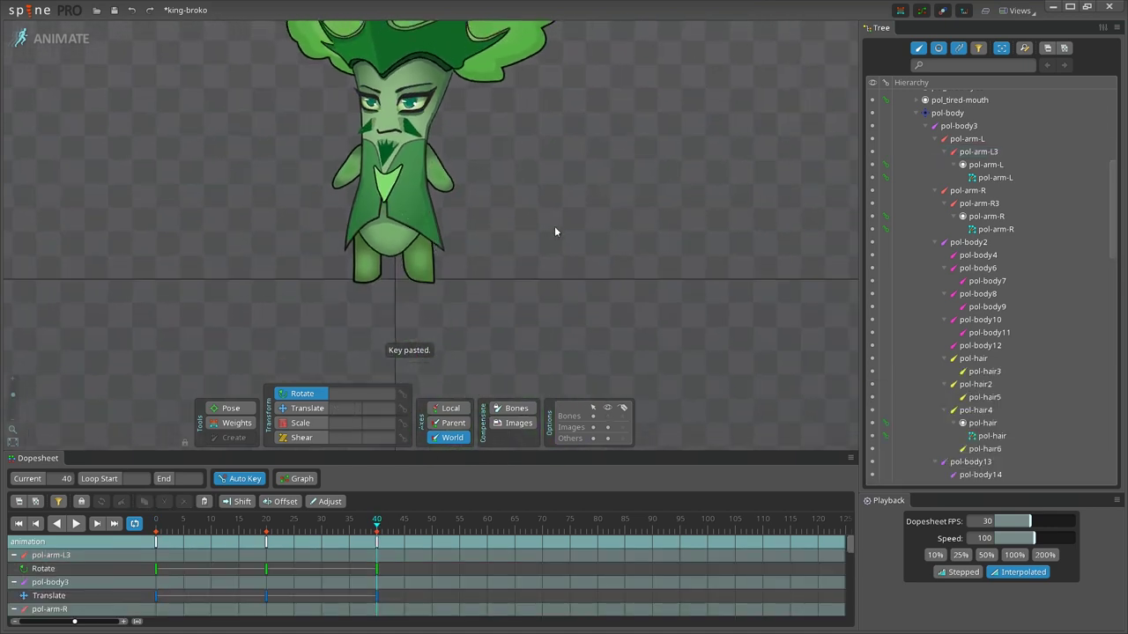
click(77, 524)
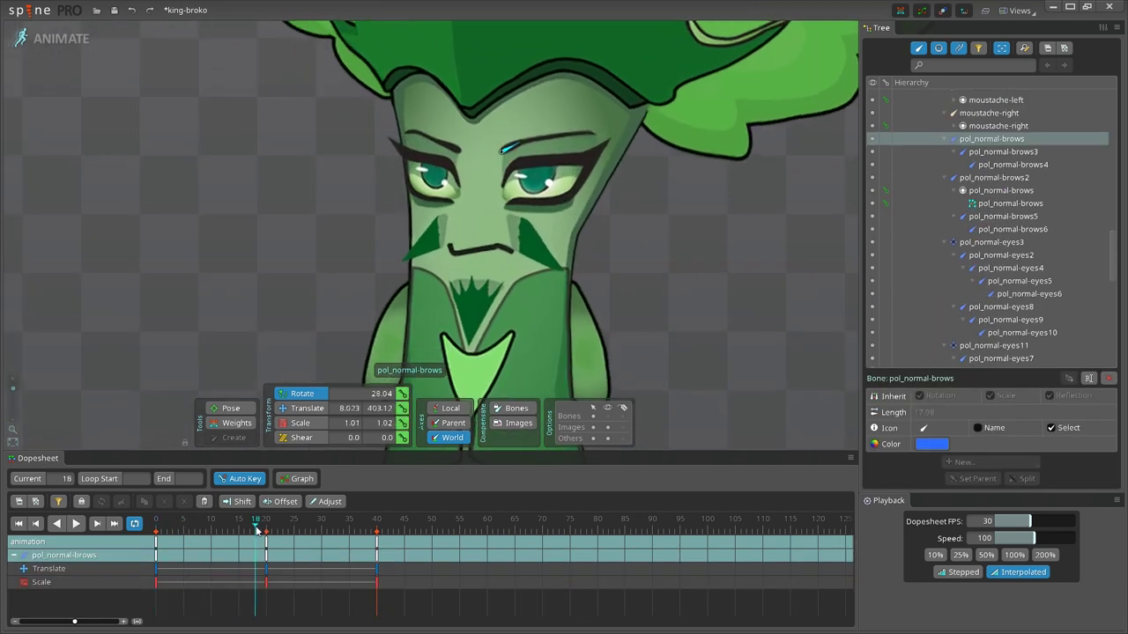
Key the rotation of pol_normal-brows and pol_normal-brows2 at frame 20, and reposition the inner brow bones at frame 0
drag(256, 531, 106, 541)
ctrl+click(454, 150)
click(402, 393)
double_click(735, 320)
click(499, 163)
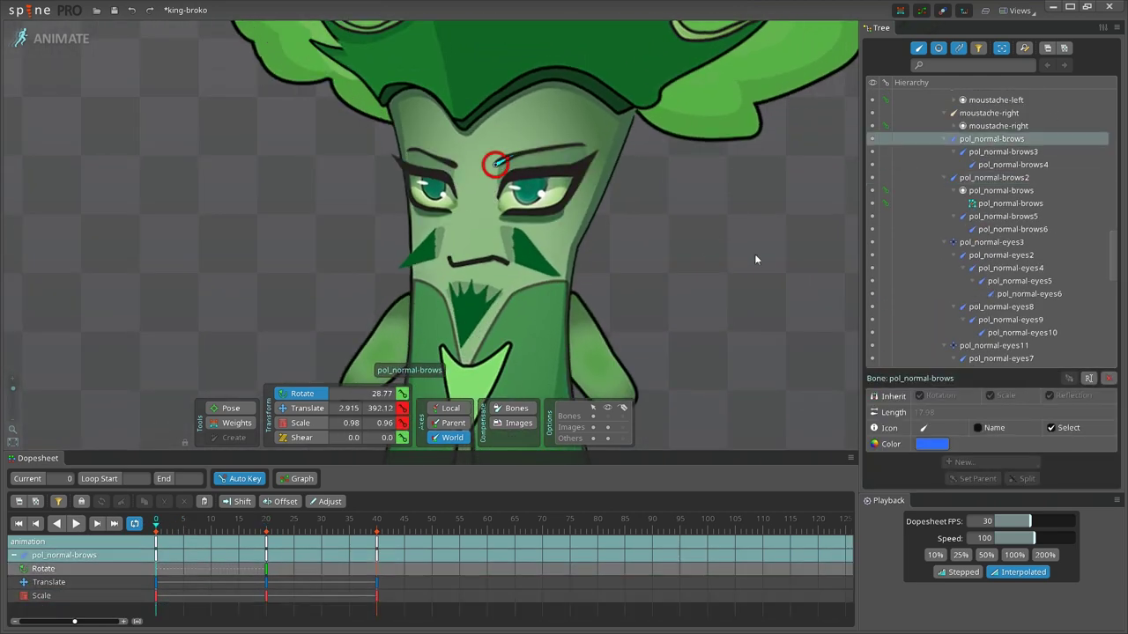
click(303, 408)
drag(496, 162, 496, 156)
click(454, 156)
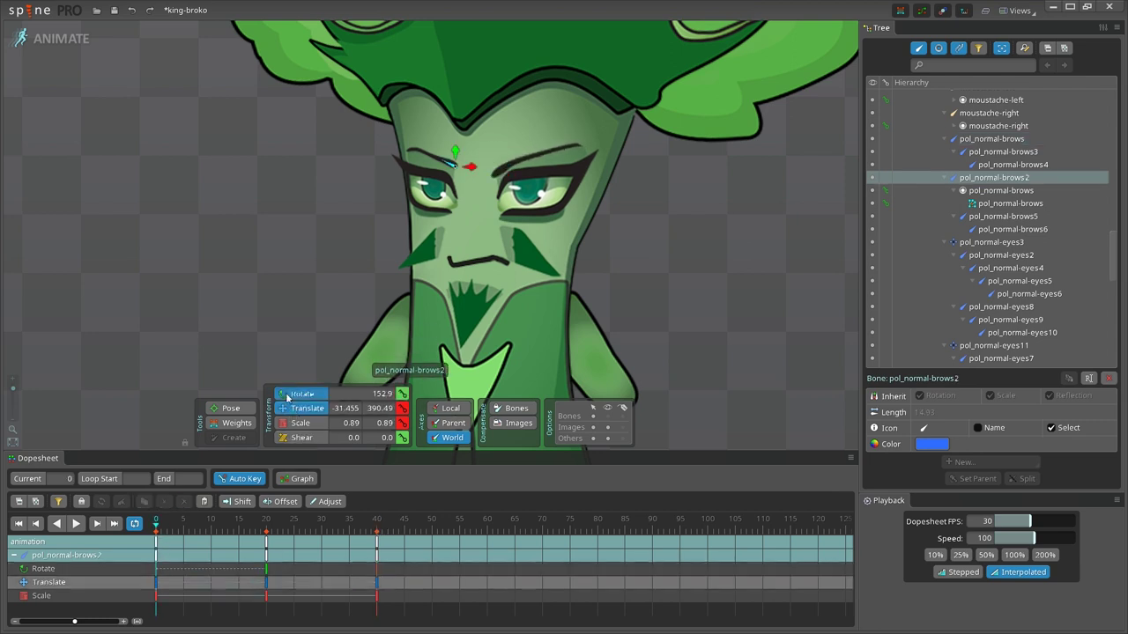
Key the translation of pol_normal-eyes2 and pol_normal-eyes12 at frames 20 and 0, and copy their frame 0 keys to frame 40
click(266, 519)
click(453, 174)
ctrl+click(454, 173)
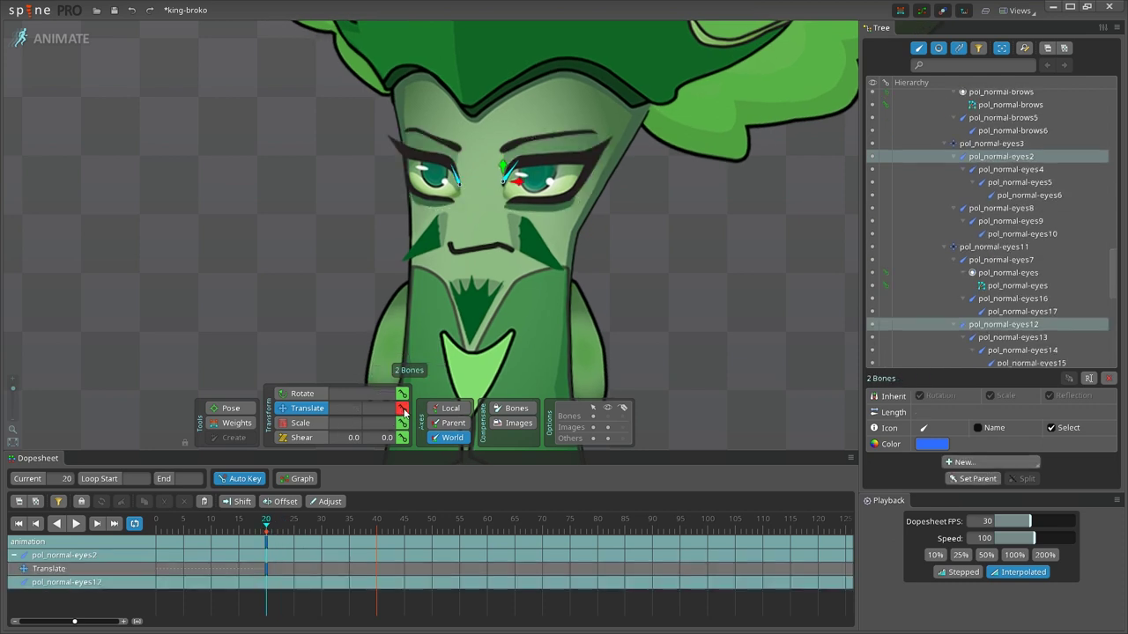
click(154, 521)
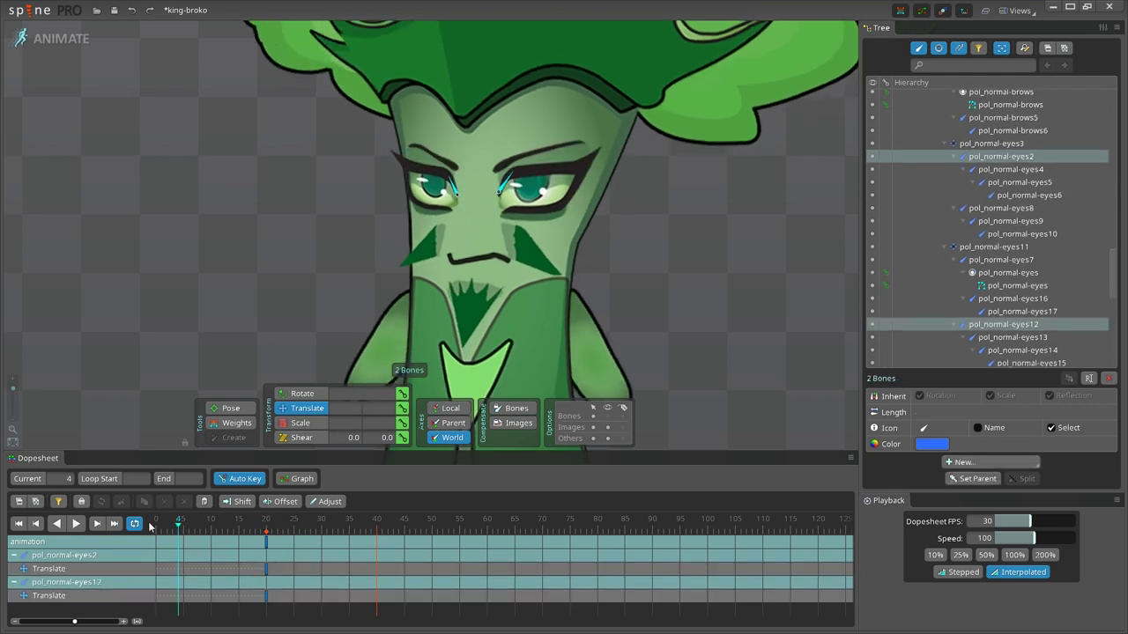
click(655, 285)
click(499, 193)
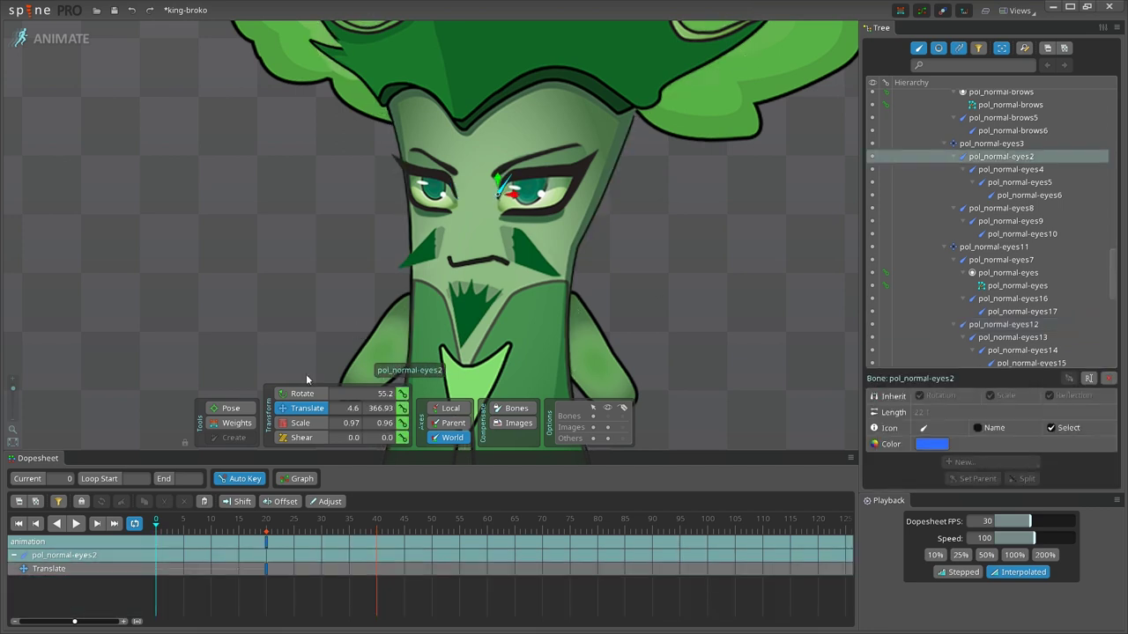
click(455, 181)
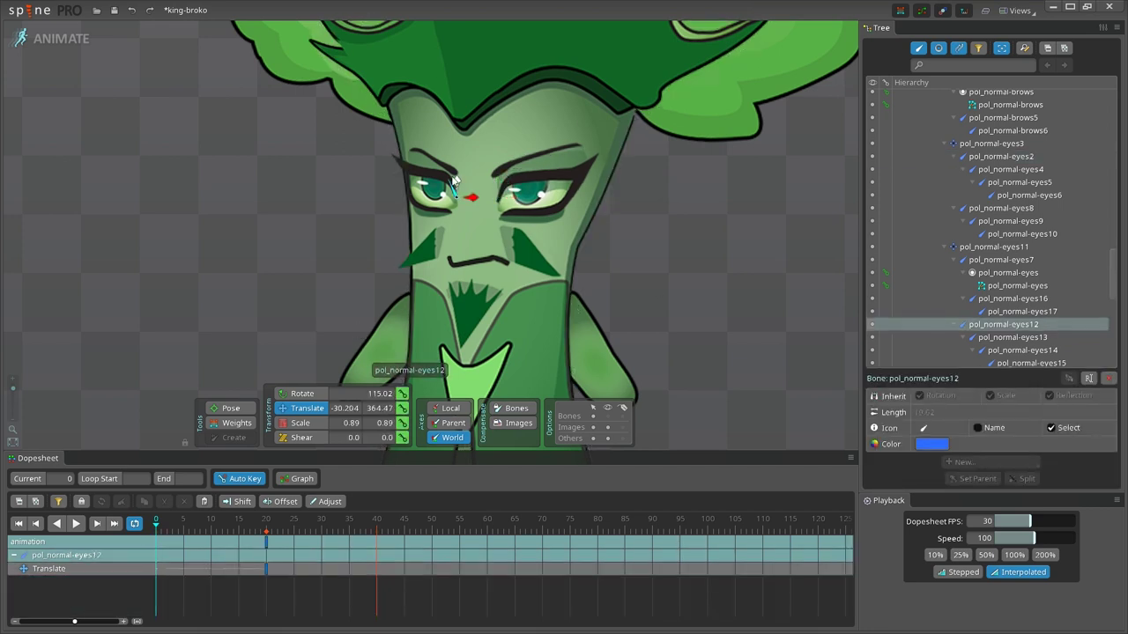
ctrl+click(501, 192)
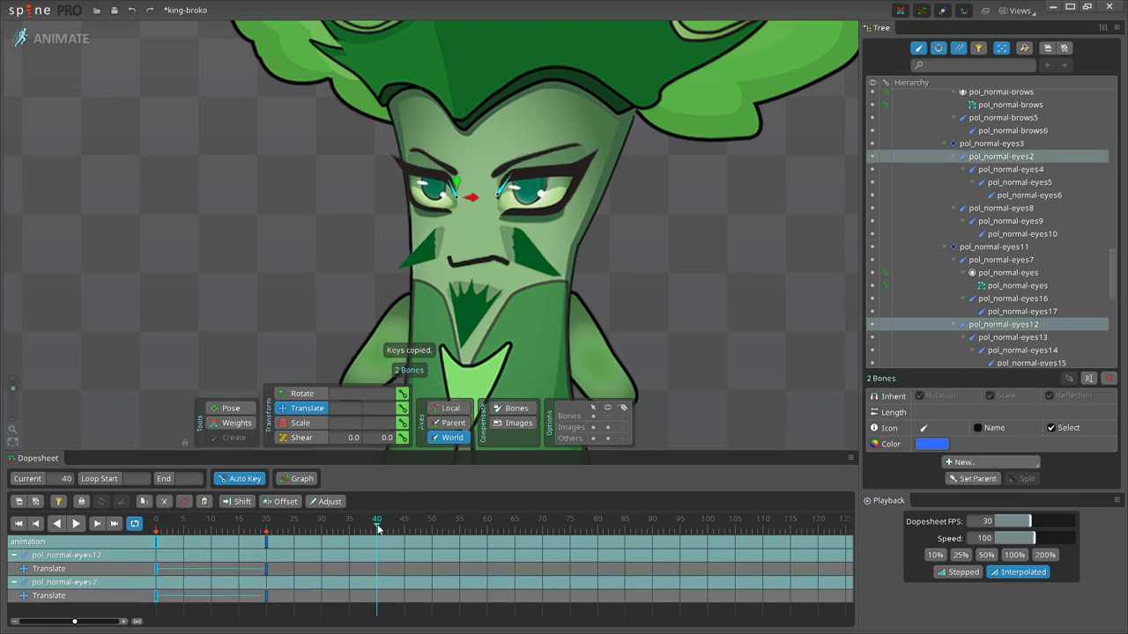
key(ctrl+v)
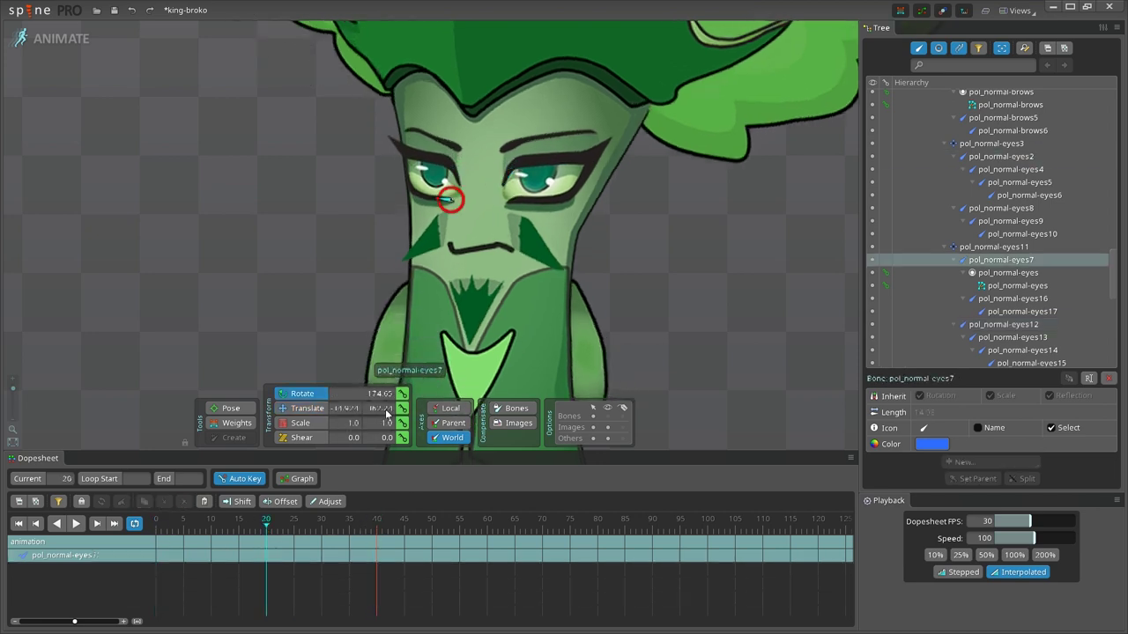
Key the translation of lower-lid bones pol_normal-eyes7 and pol_normal-eyes8 at frames 20 and 0, and copy their frame 0 keys to frame 40
click(402, 409)
ctrl+click(513, 201)
click(402, 409)
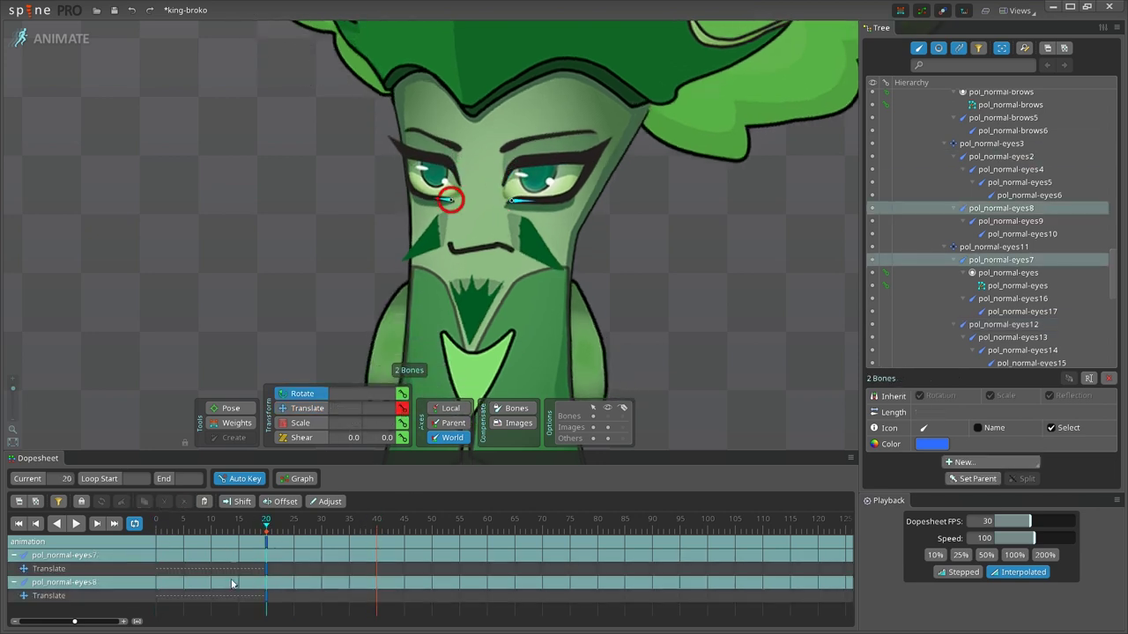
click(156, 522)
click(314, 411)
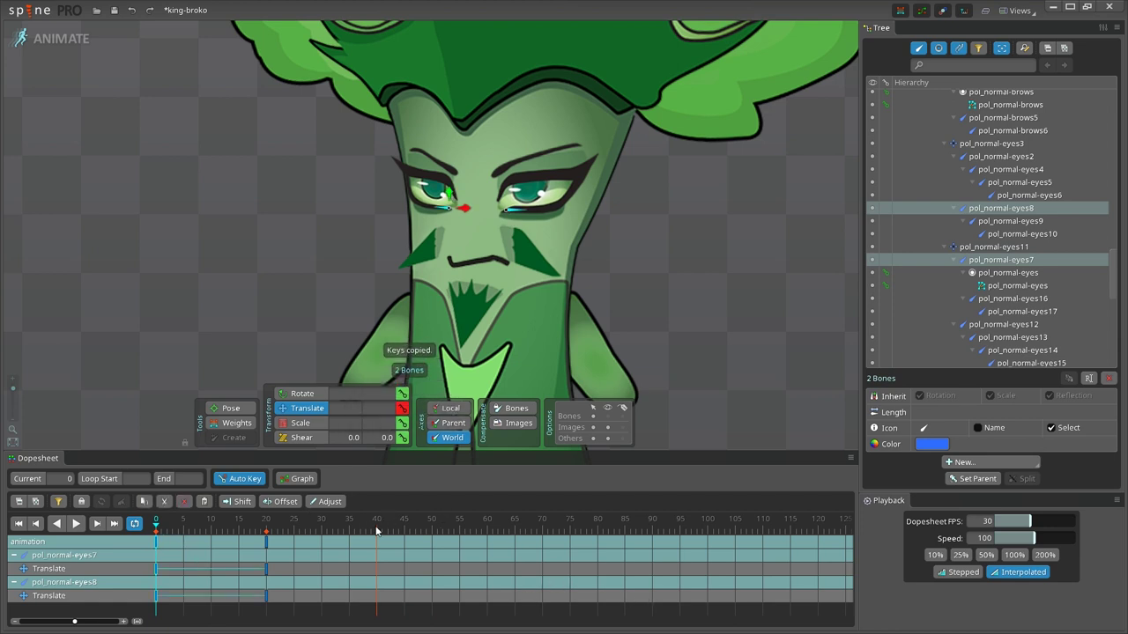
key(ctrl+v)
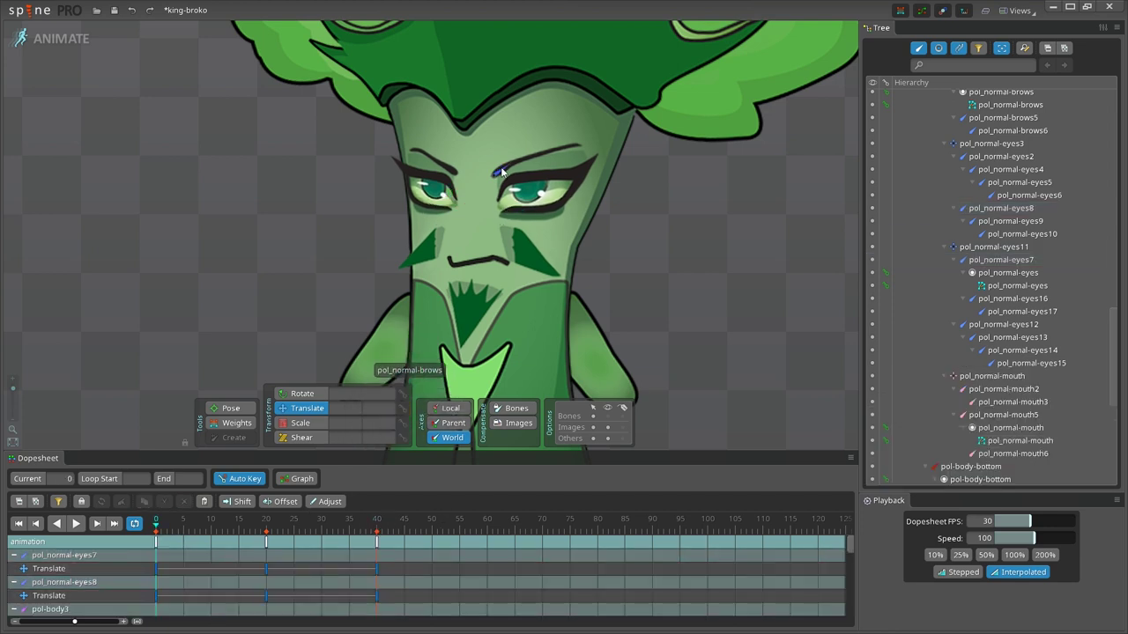
Rotate pol_normal-brows to about 38.7° and move it to about 1.4, 378.1 at frame 0
click(501, 171)
click(299, 393)
click(291, 410)
drag(494, 158, 495, 165)
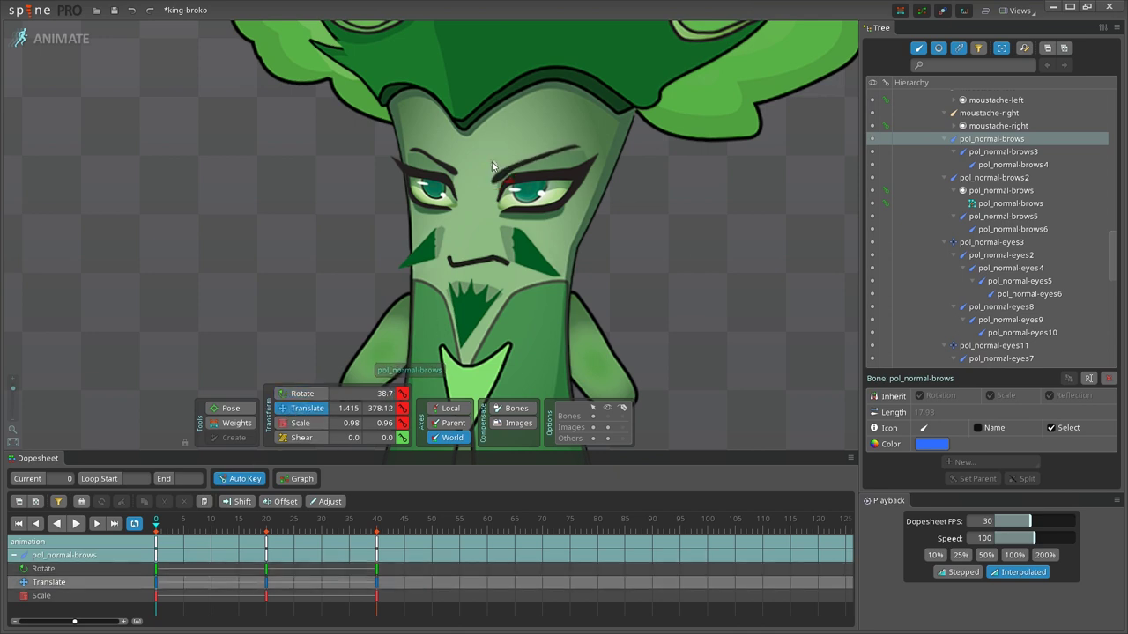
Rotate pol_normal-brows2 to about 139.7° and lower it slightly at frame 0 to match the other brow
click(454, 170)
click(300, 394)
drag(242, 208, 244, 196)
click(300, 408)
drag(462, 158, 463, 163)
Deselect all bones and scrub and play the loop to check the brow and eye movement
key(space)
drag(379, 532, 156, 536)
scroll(682, 287, down, 6)
click(76, 525)
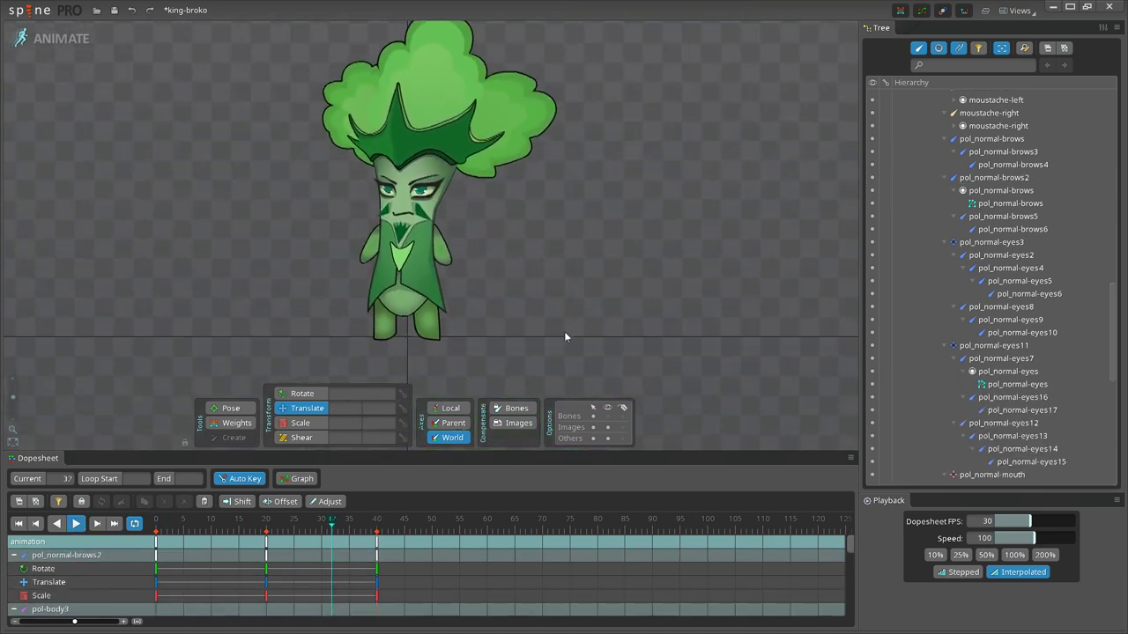
drag(599, 259, 632, 300)
Key pol_normal-eyes11's translation at frame 20 and shift the eye bone slightly at frame 0
scroll(474, 315, up, 8)
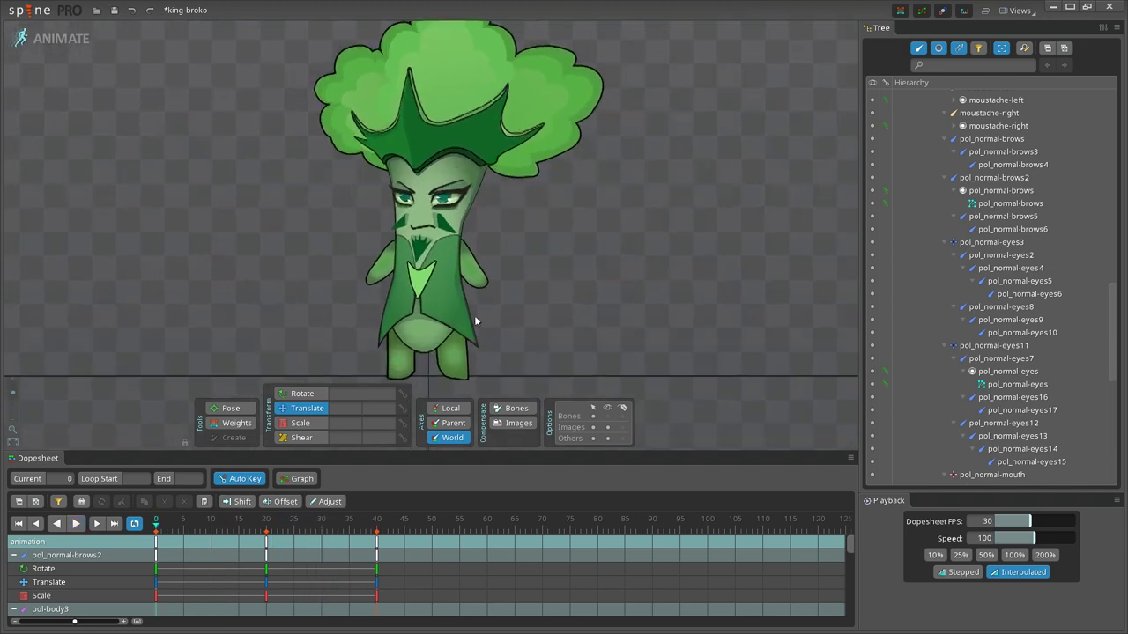
click(509, 176)
drag(786, 243, 674, 347)
click(155, 524)
click(432, 104)
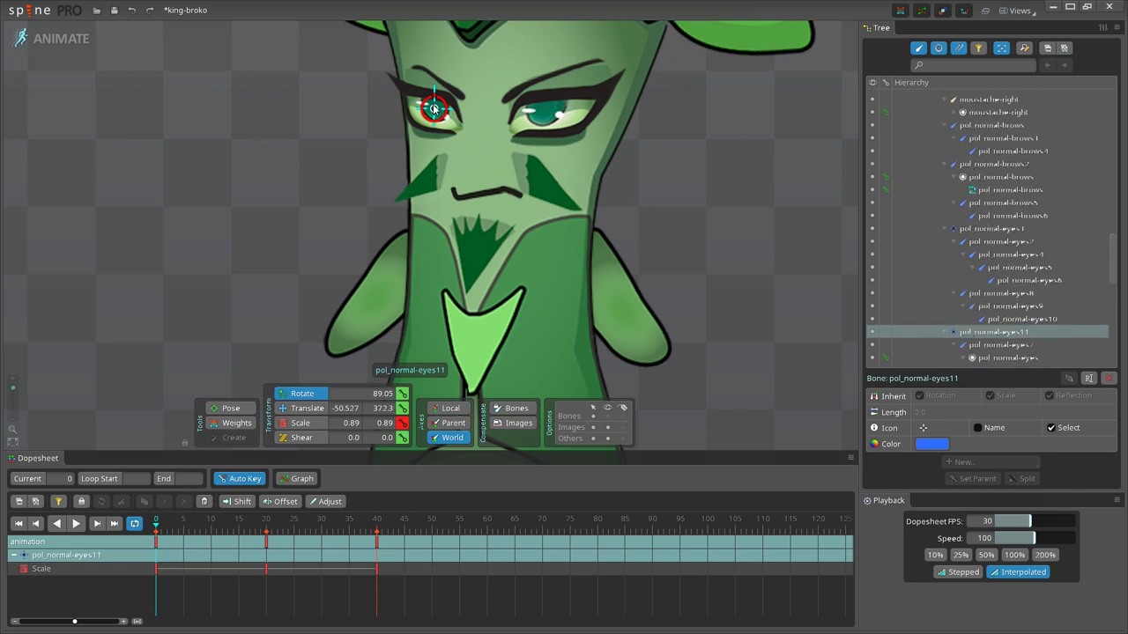
click(266, 522)
drag(263, 530, 126, 534)
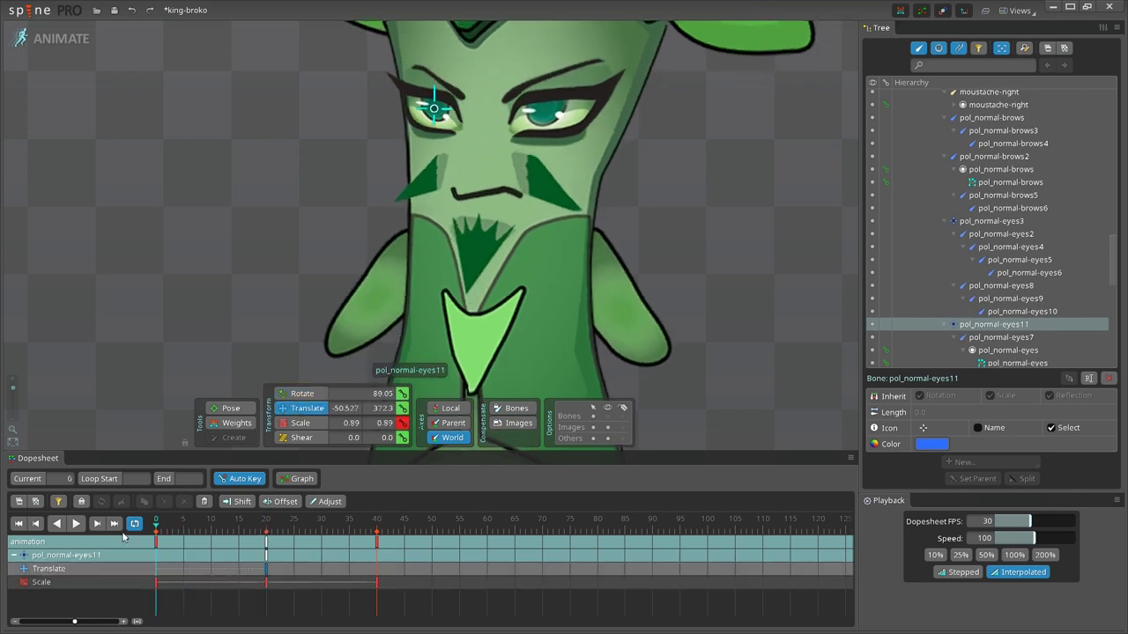
drag(436, 105, 438, 109)
Select pol_normal-brows2 together with pol_normal-eyes11 and copy their frame 0 keys to frame 40
click(462, 100)
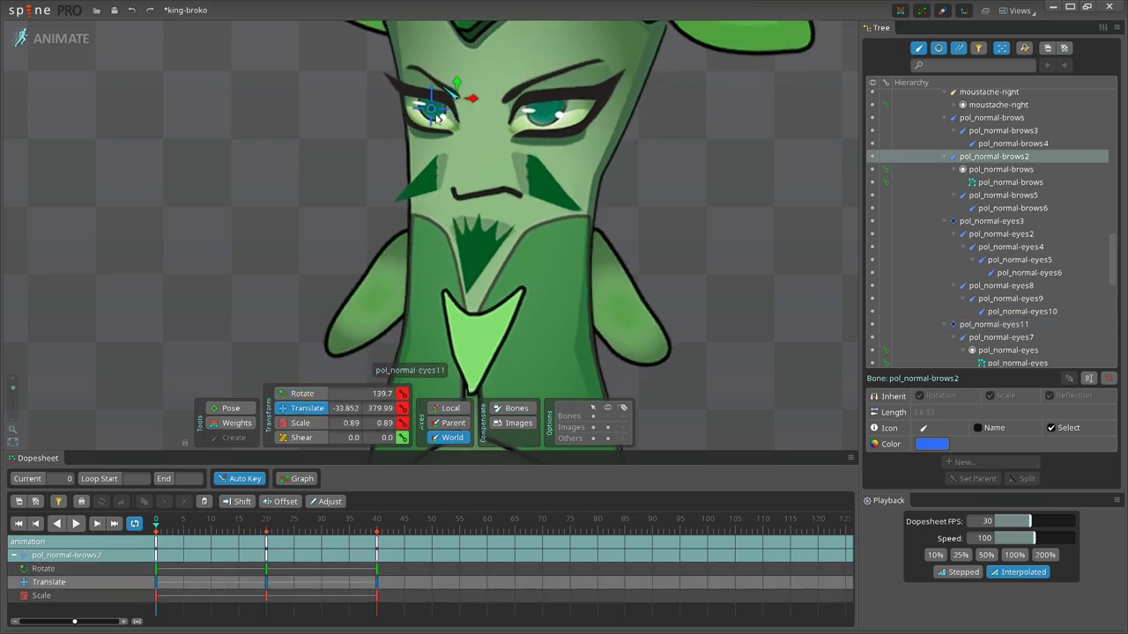
ctrl+click(435, 114)
key(ctrl+v)
Select pol_normal-eyes3 together with pol_normal-brows and shift both slightly toward the nose at frame 0
click(156, 528)
click(542, 110)
ctrl+click(506, 98)
drag(557, 114, 551, 116)
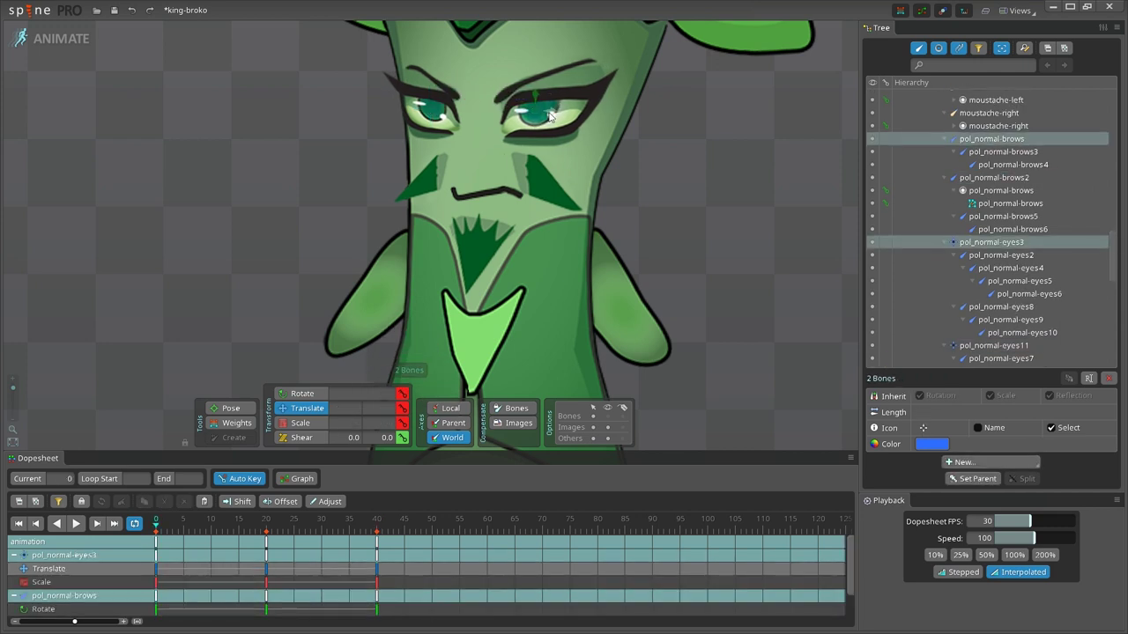
Reposition pol_normal-mouth and moustache-right at frame 0, pasting the copied frame 0 key at frame 40
click(280, 146)
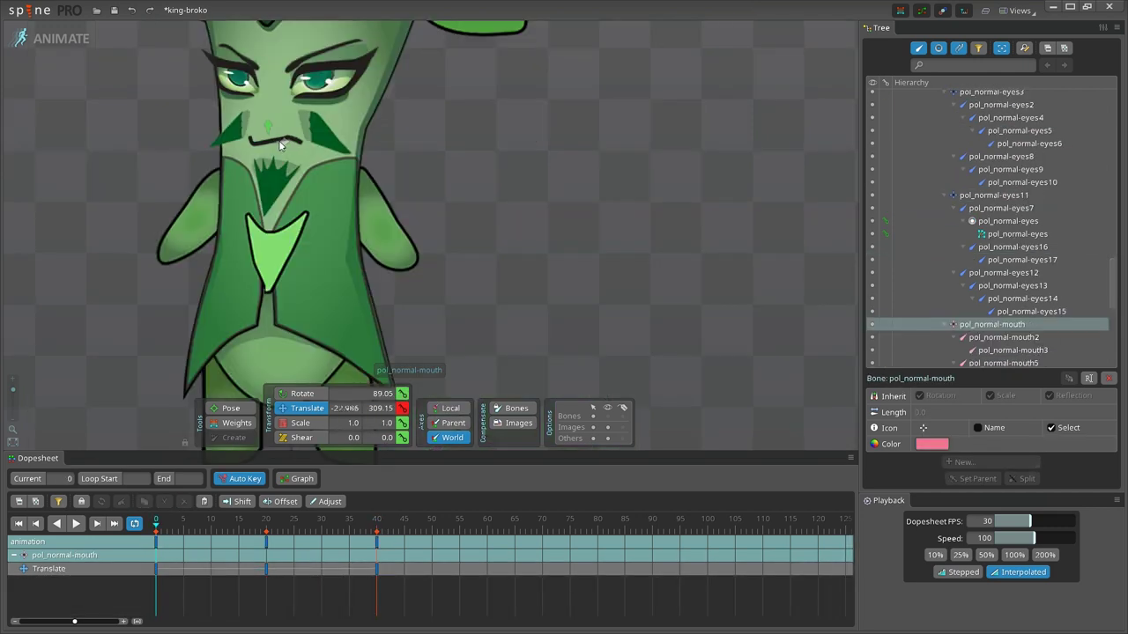
key(Home)
click(309, 120)
key(ctrl+v)
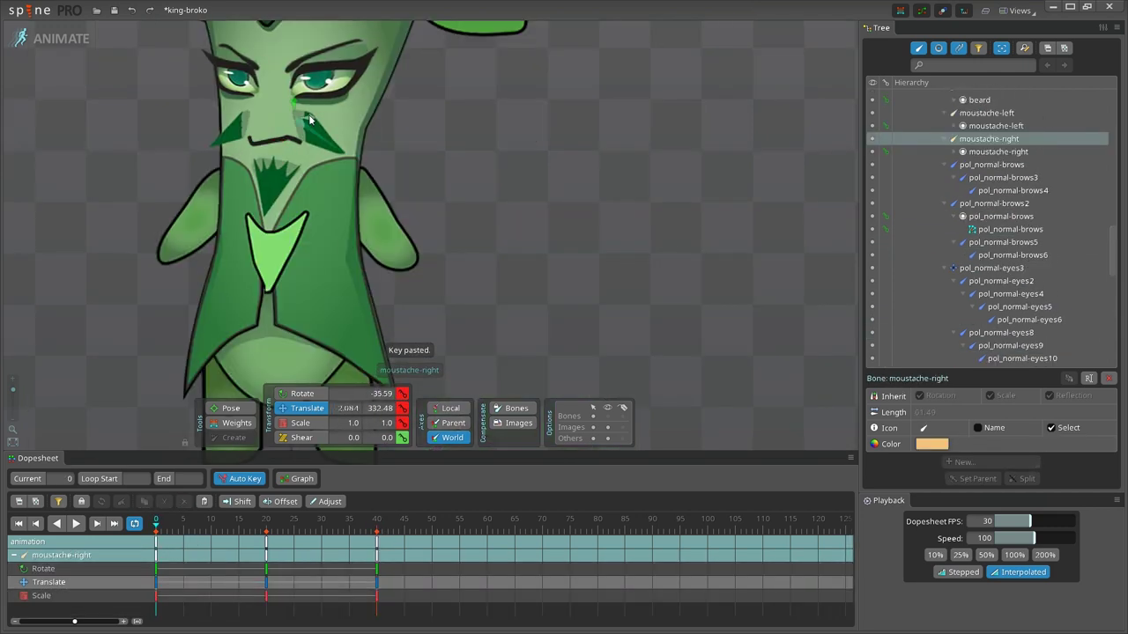
click(376, 527)
drag(376, 527, 267, 543)
key(Home)
Move the beard bone to about -15.8, 287.7 at frame 0 and copy its keys to frame 40
click(274, 143)
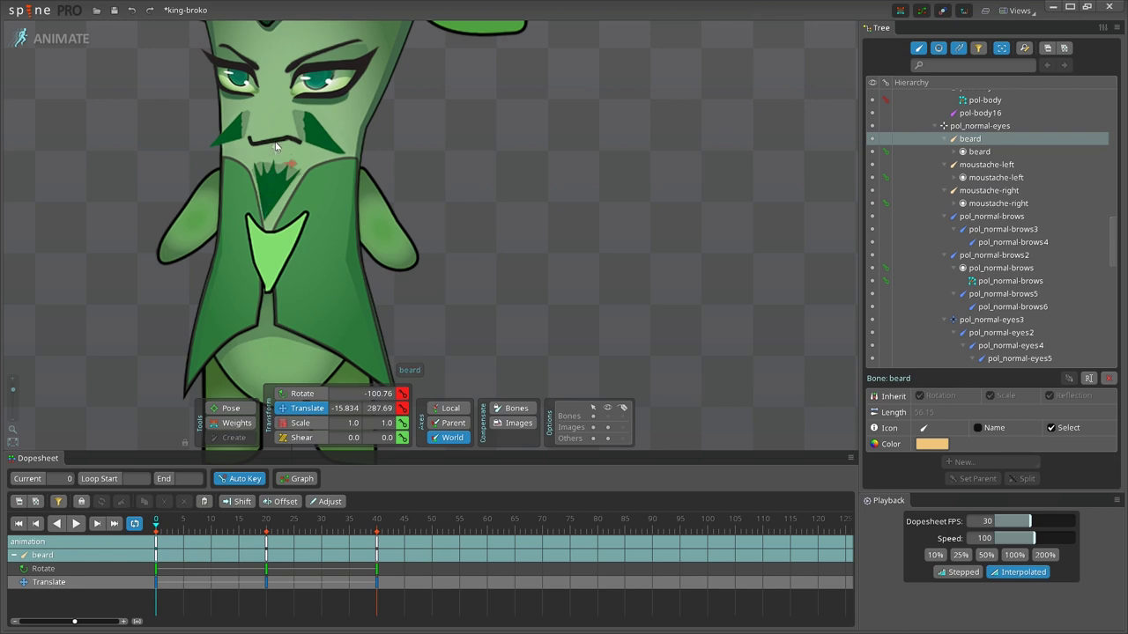
key(ctrl+c)
click(376, 527)
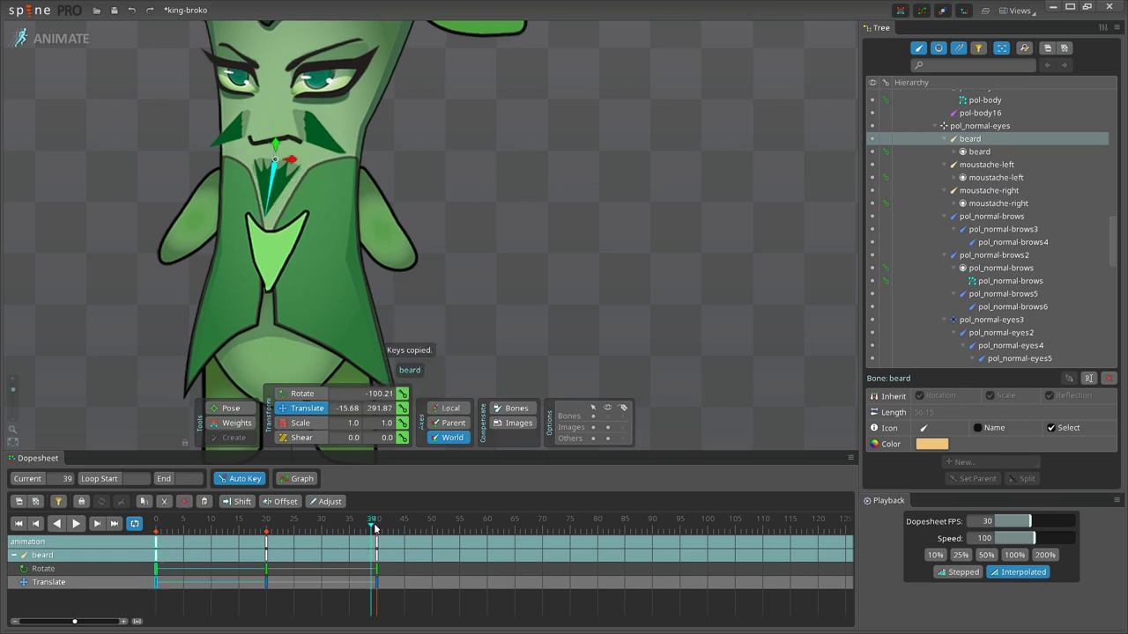
key(Home)
Deselect the beard and play the loop to check the whole face movement
scroll(524, 246, down, 4)
key(space)
drag(524, 246, 546, 225)
click(76, 523)
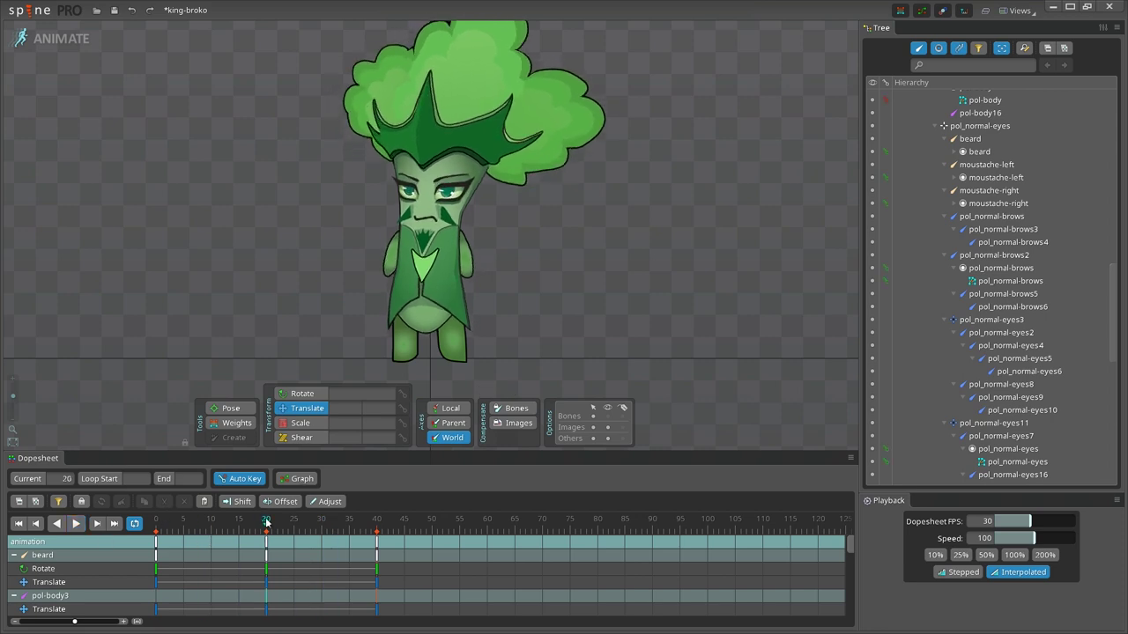
Show the bones, key the rotation of coat-tail bones pol-body16 and pol-body14 at frames 0 and 20, and copy their frame 0 keys to frame 40
scroll(509, 328, up, 5)
click(608, 417)
click(370, 249)
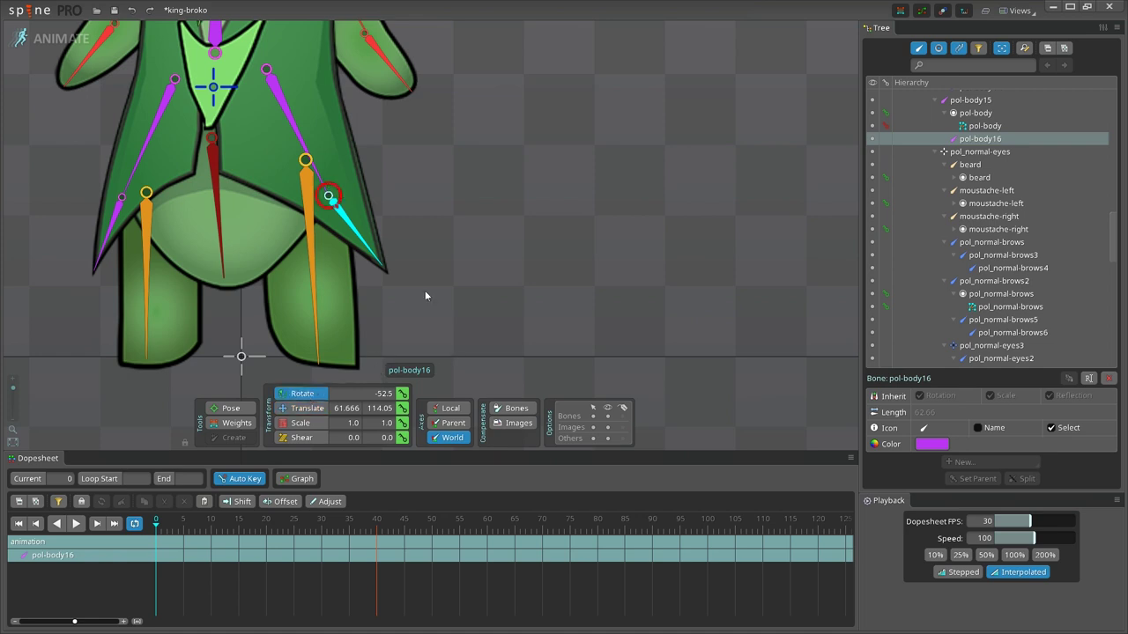
drag(458, 310, 482, 291)
drag(179, 526, 382, 521)
click(114, 216)
ctrl+click(335, 216)
key(ctrl+c)
key(ctrl+v)
Deselect the coat-tail bones and play the loop to check the coat movement on the full character
scroll(423, 220, down, 5)
key(space)
scroll(503, 264, down, 2)
key(d)
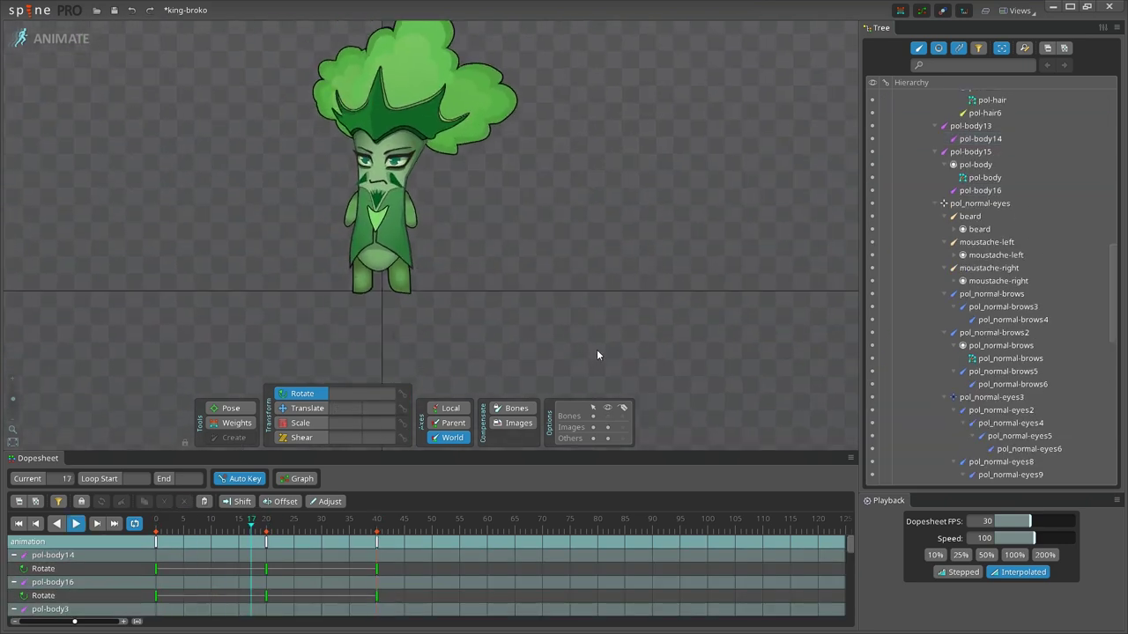
scroll(567, 331, down, 2)
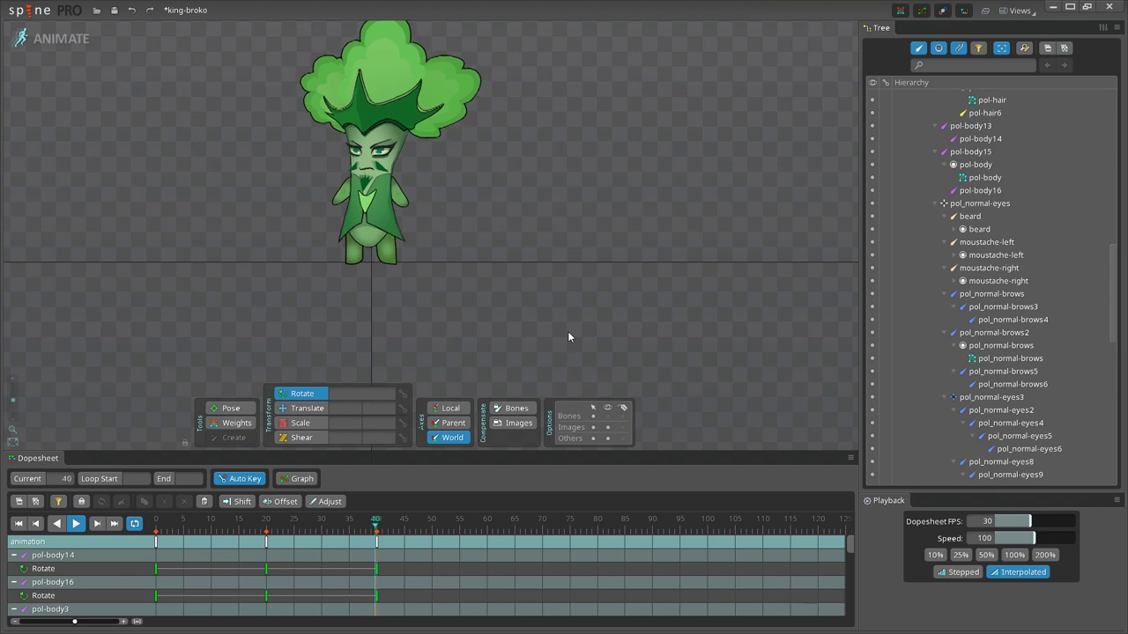
Adjust the pol-body mesh vertices at the coat's front opening at frame 0 and copy the keys to frame 40
click(156, 527)
scroll(380, 187, up, 6)
click(370, 345)
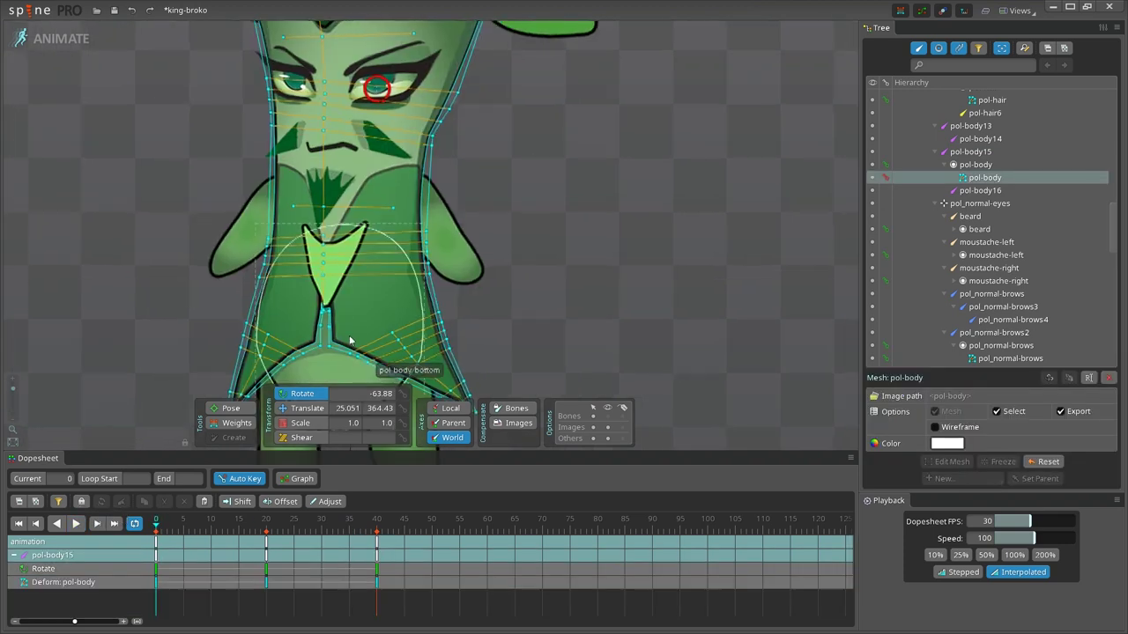
scroll(312, 310, up, 3)
drag(318, 327, 310, 327)
drag(297, 323, 298, 332)
click(156, 542)
key(ctrl+v)
Deselect the pol-body mesh and play the loop to check the coat opening's movement
scroll(617, 287, down, 4)
key(space)
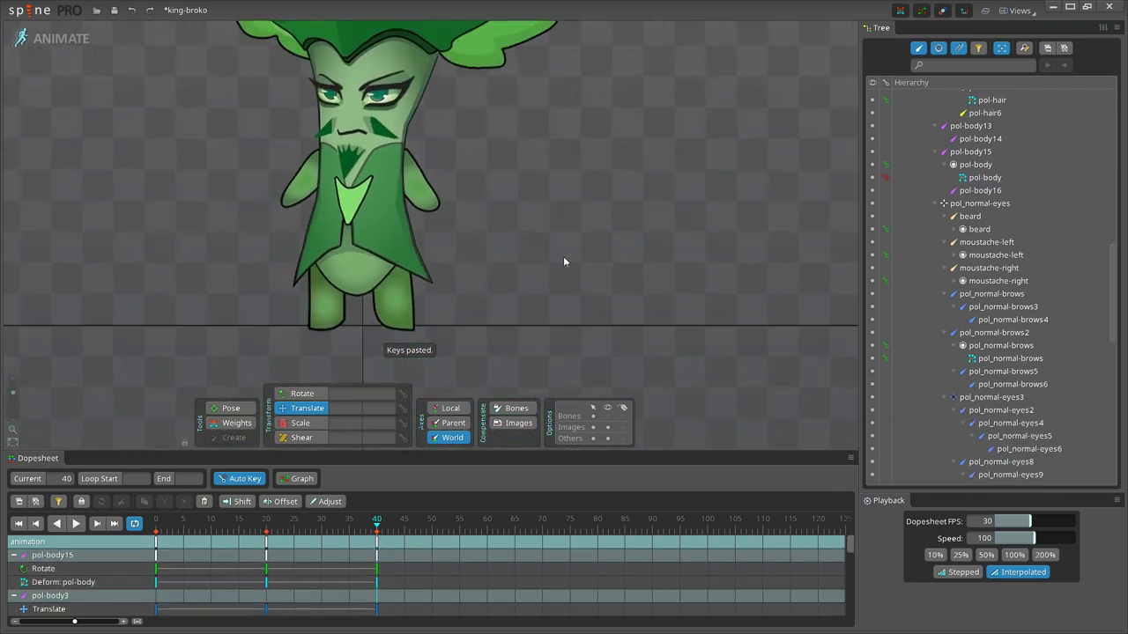
scroll(555, 260, down, 2)
click(75, 525)
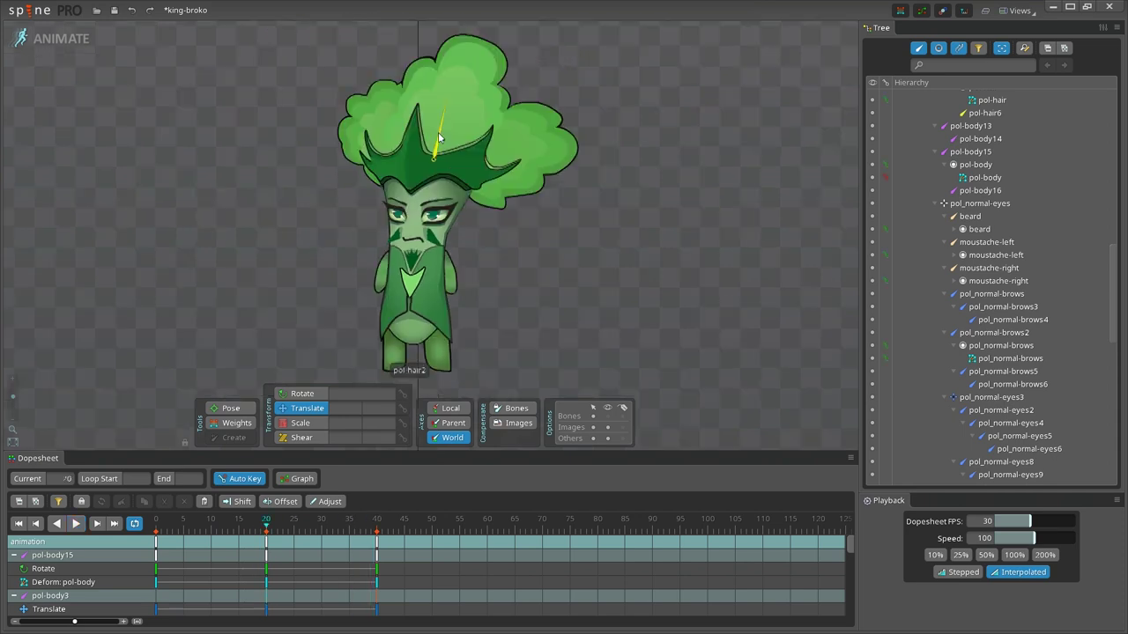
Shift the vertices at the crown's centre in the pol-body mesh at frame 20, comparing them with frame 0
scroll(440, 138, up, 4)
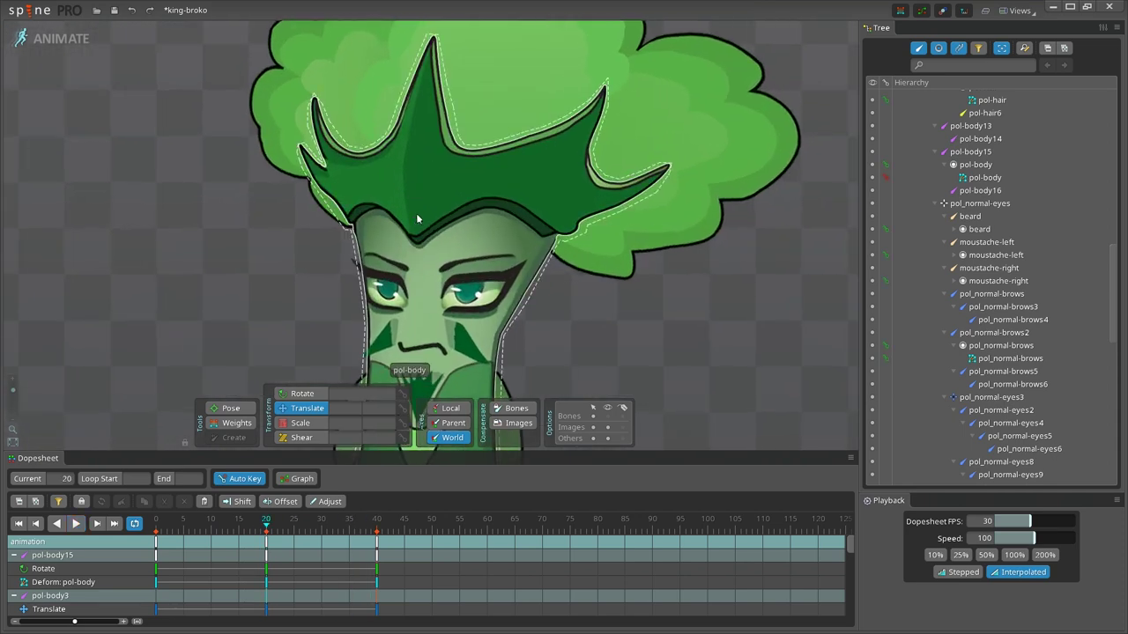
click(450, 176)
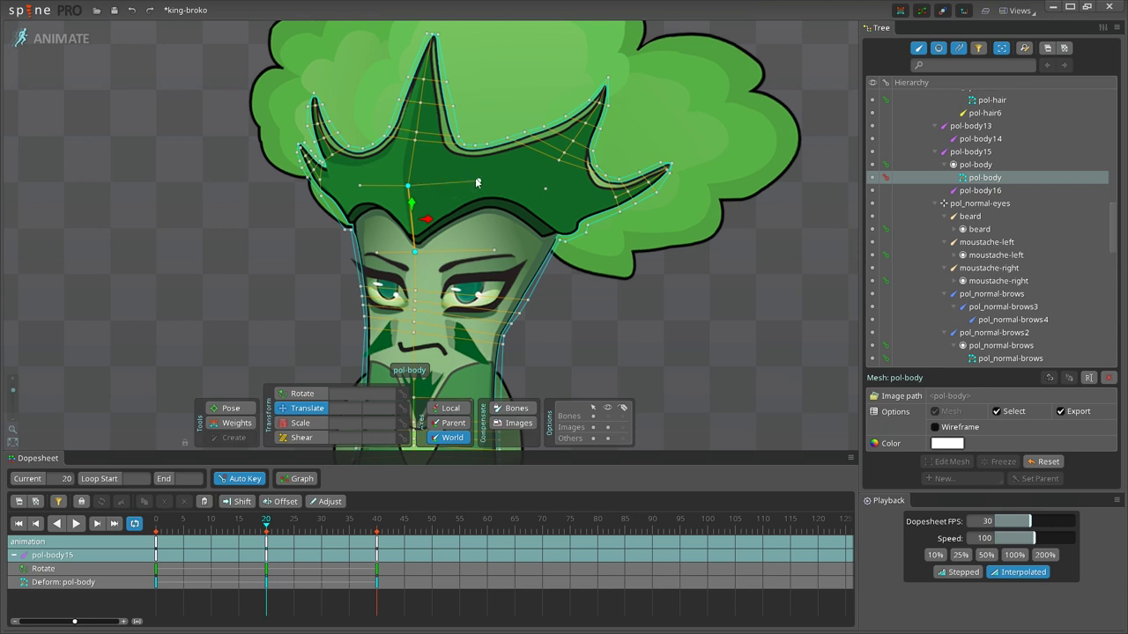
mouse_move(450, 215)
mouse_down()
mouse_move(461, 216)
mouse_move(435, 227)
mouse_up()
click(156, 520)
click(408, 186)
click(266, 520)
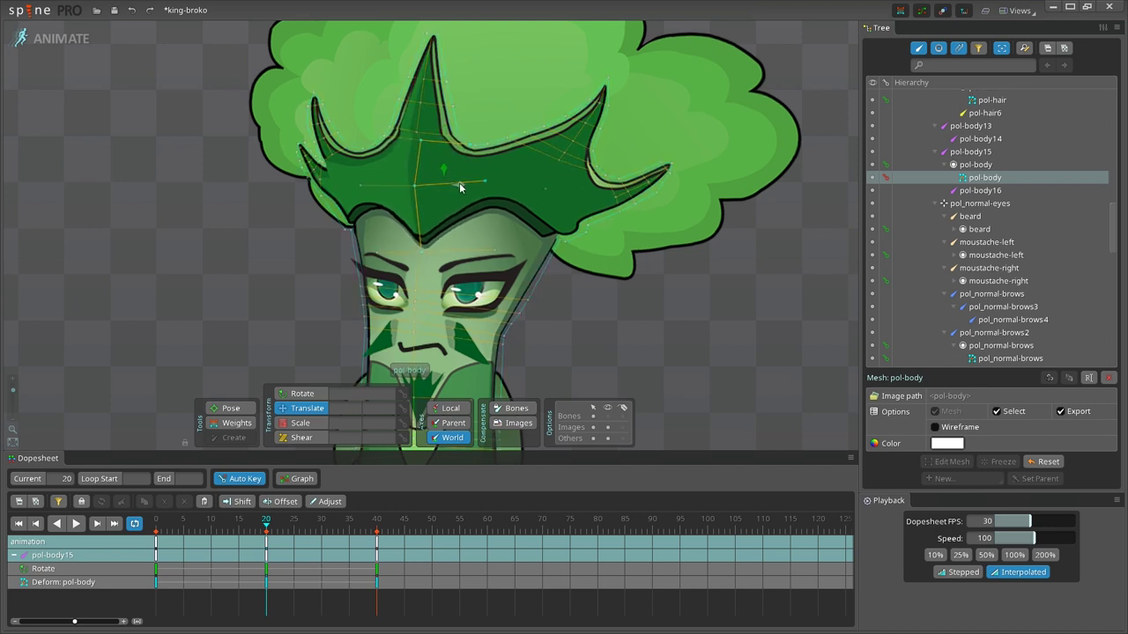
Select the inner vertices along the crown's tall middle spike and move them together at frame 20
scroll(414, 134, up, 2)
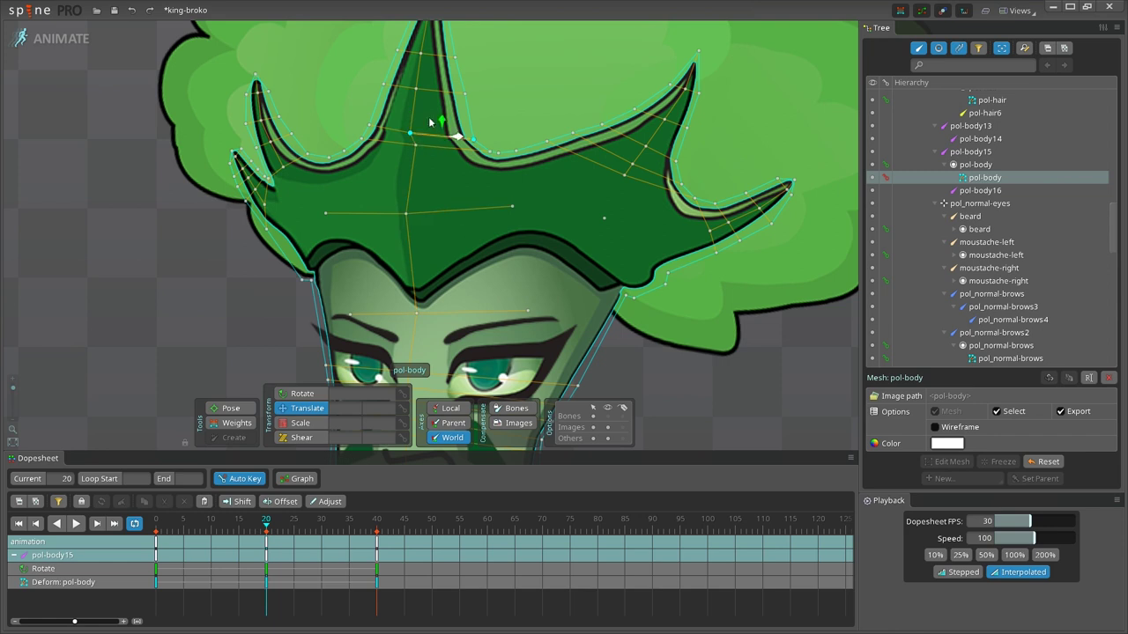
ctrl+click(416, 89)
ctrl+click(464, 94)
scroll(415, 143, up, 3)
ctrl+click(418, 145)
scroll(418, 149, down, 3)
ctrl+click(451, 118)
ctrl+click(417, 115)
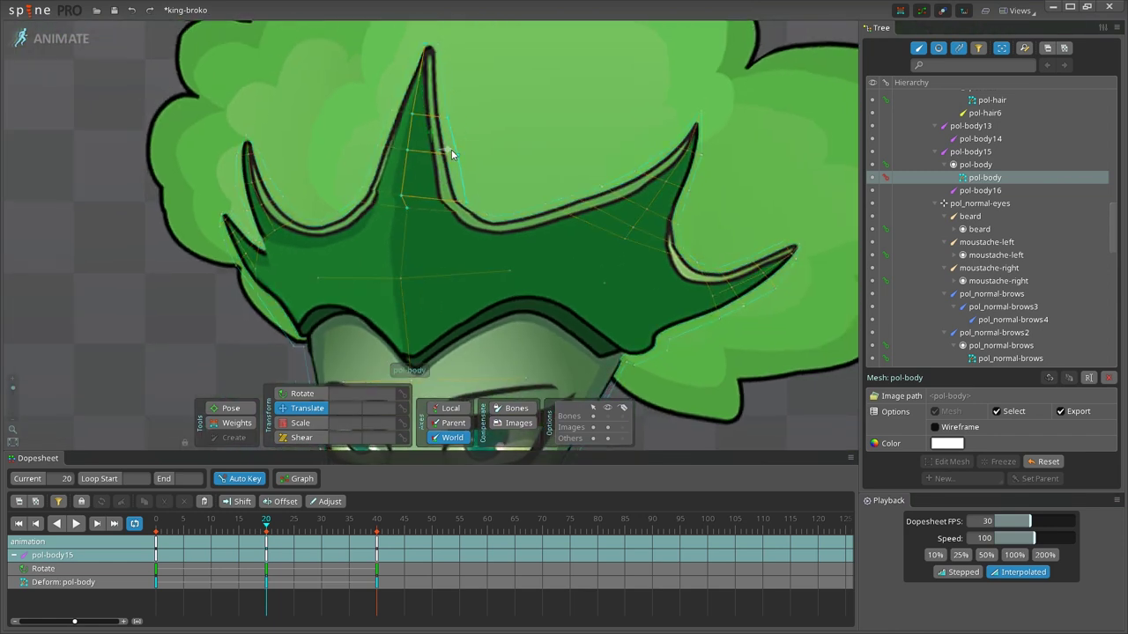
drag(454, 145, 482, 134)
Reshape the right outline of the crown's middle spike at frame 20 using its tip and edge vertices
click(435, 45)
ctrl+click(457, 118)
ctrl+click(467, 155)
ctrl+click(476, 203)
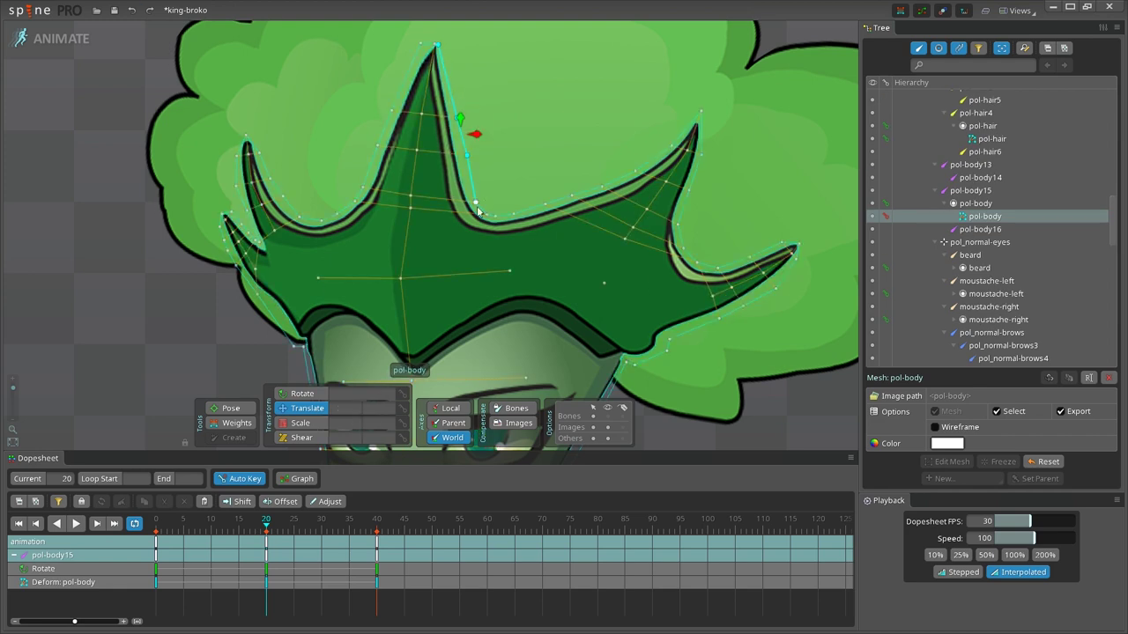
scroll(494, 177, up, 5)
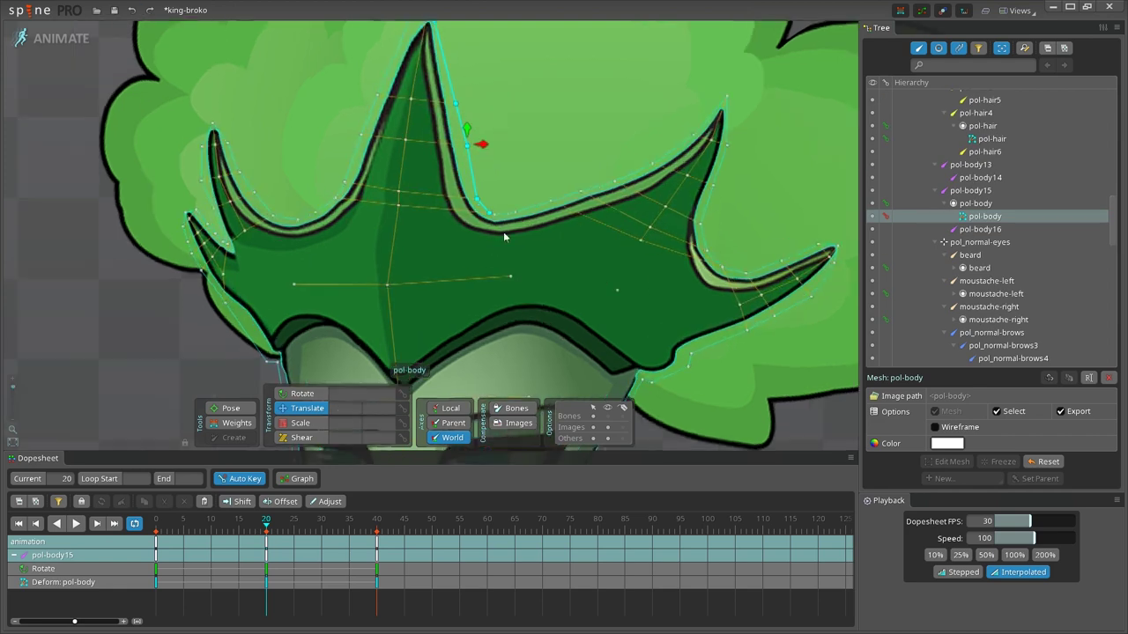
Adjust the outline vertices in the crown's curve between the left spike and the middle spike at frame 20
click(341, 241)
scroll(342, 240, down, 2)
click(335, 157)
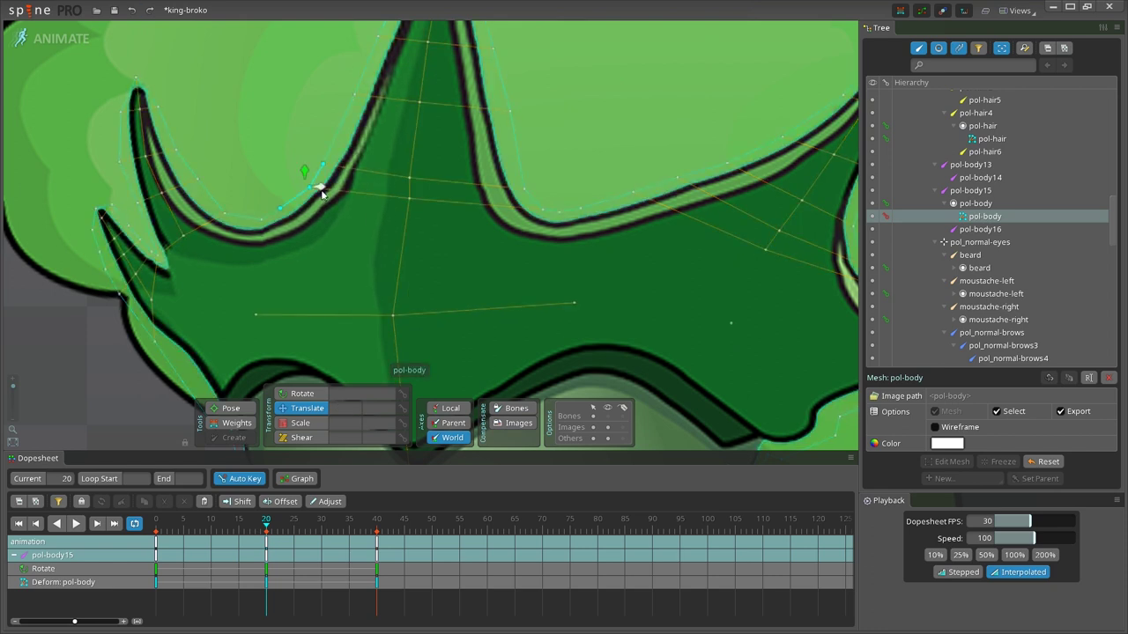
scroll(324, 185, down, 3)
scroll(332, 176, up, 2)
drag(342, 191, 347, 191)
Refine the crown's centre vertex and the left edge of its middle spike at frame 20
click(335, 273)
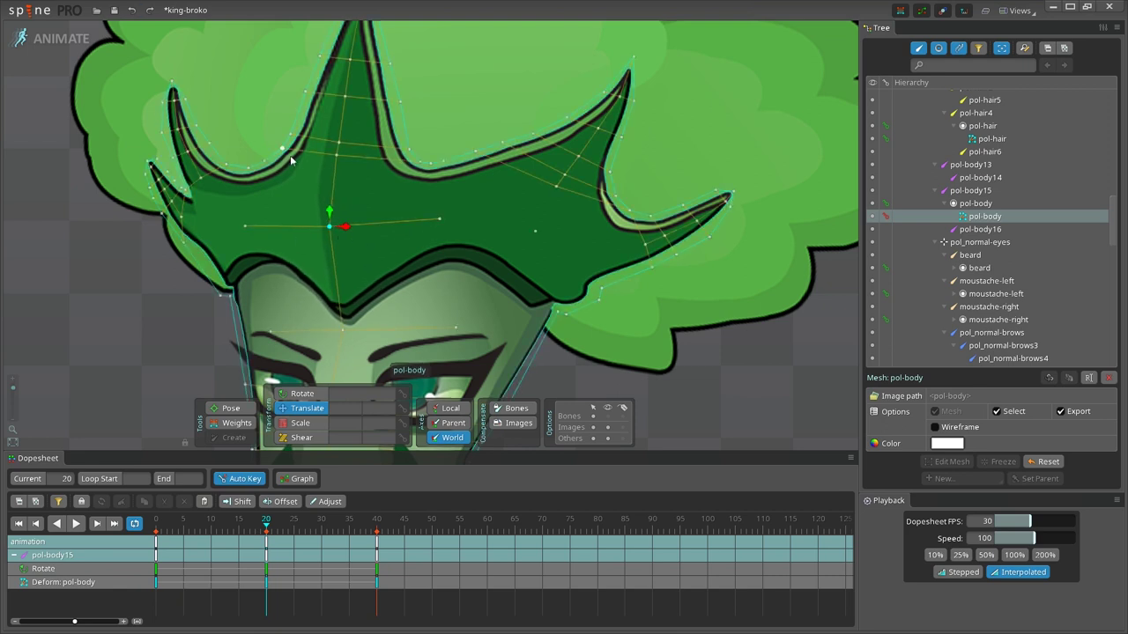
scroll(317, 145, up, 5)
scroll(390, 148, down, 2)
scroll(390, 148, down, 2)
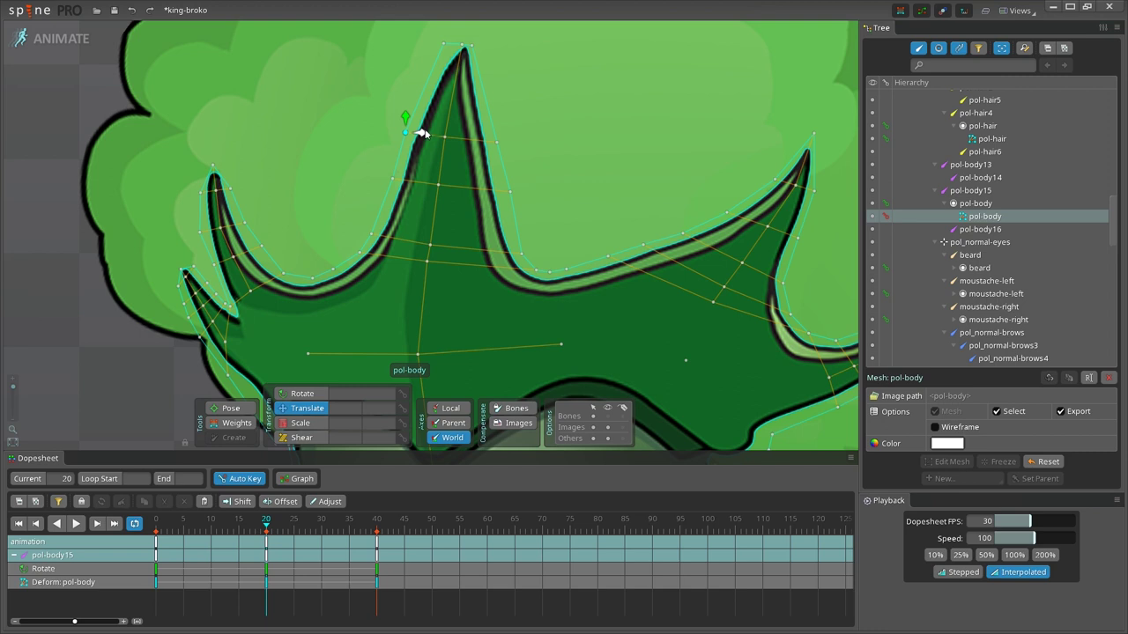
scroll(424, 244, down, 5)
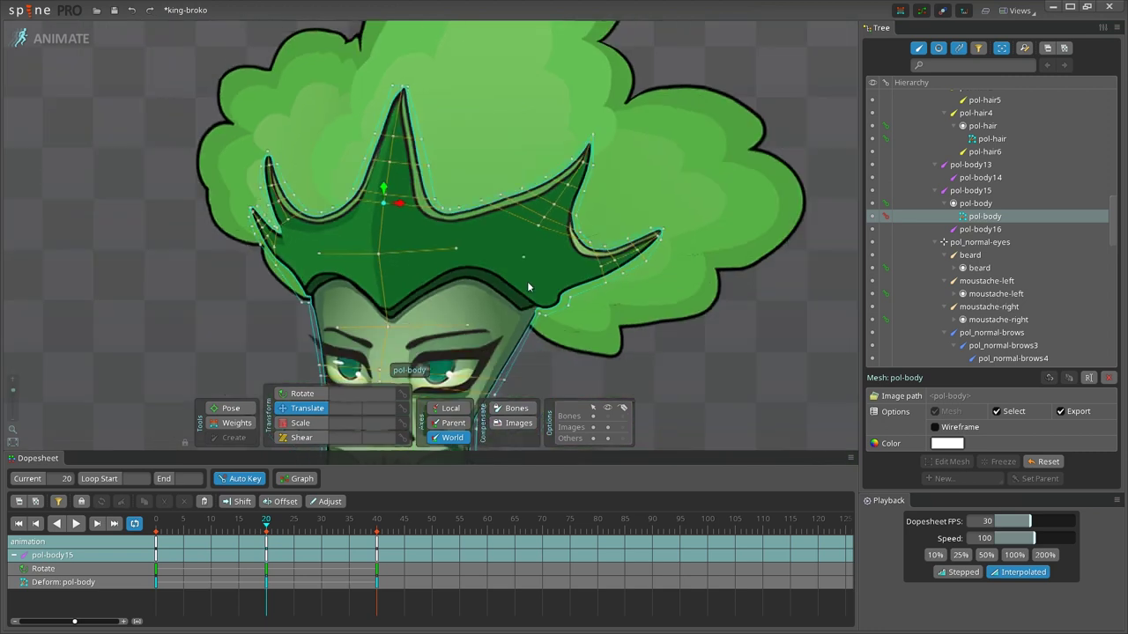
At frame 20, move crown bone pol-body6 to about 96.9, 487.2 and rotate its spike tip bone
key(space)
scroll(564, 304, down, 2)
click(428, 237)
drag(429, 238, 411, 227)
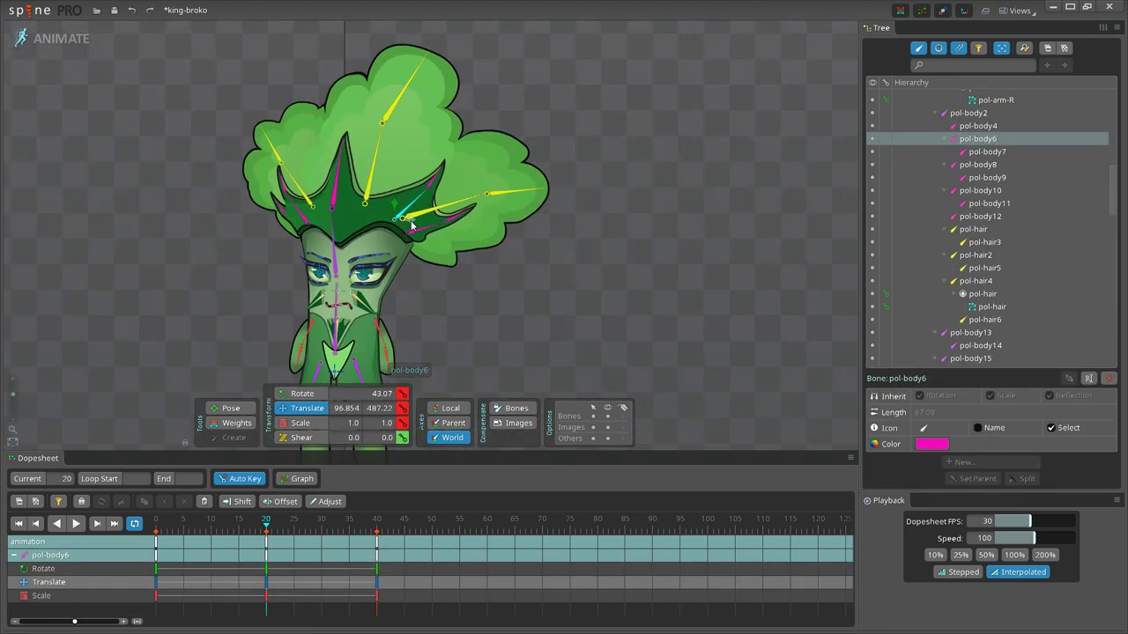
click(441, 183)
key(c)
drag(582, 141, 587, 135)
Move crown bone pol-body6 to about 77.2, 480.5 at frame 0 and copy its keys to frame 40
click(156, 526)
click(405, 204)
key(v)
drag(413, 211, 414, 211)
key(ctrl+c)
click(377, 526)
key(ctrl+v)
Select crown bone pol-body8 and copy its frame 0 keys to frame 40
click(418, 227)
key(Home)
key(ctrl+c)
click(377, 526)
key(ctrl+v)
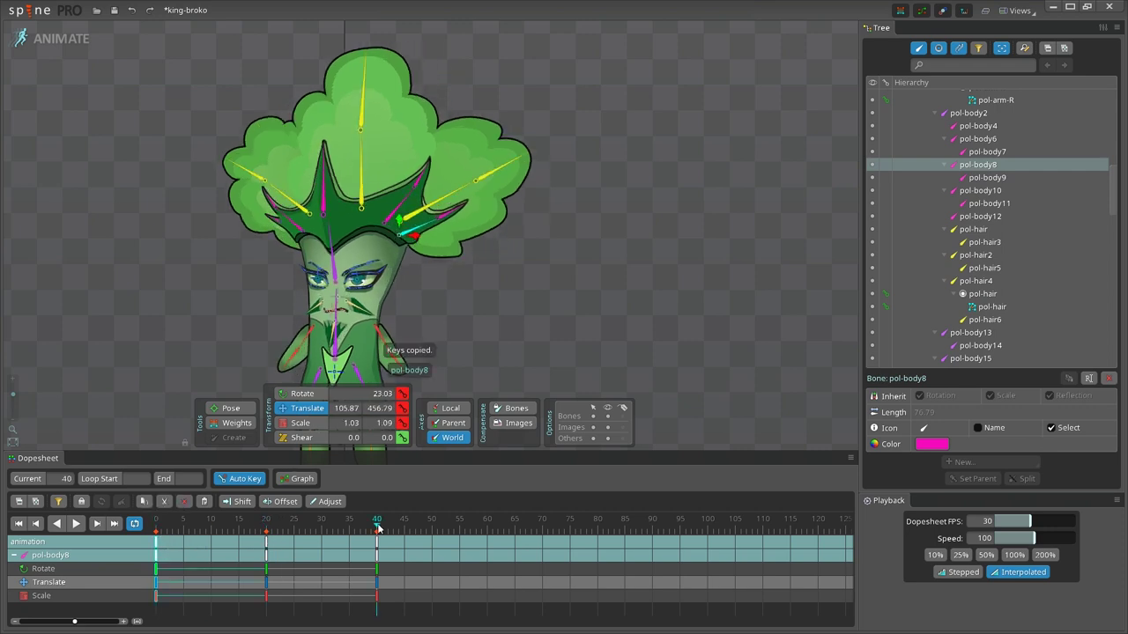
At frame 0, rotate crown bone pol-body6 to about 55° and adjust its scale
click(156, 526)
click(404, 203)
click(289, 395)
drag(688, 81, 685, 65)
click(310, 423)
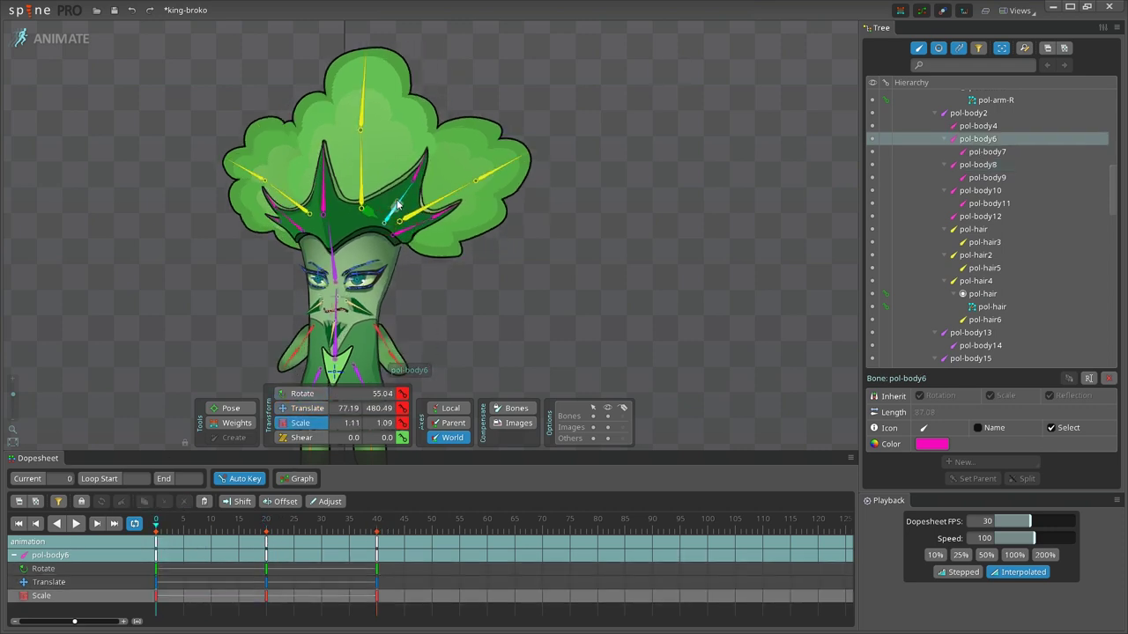
Move crown bone pol-body6 to about 85.4, 489.5 at frame 20 and copy its frame 0 keys
click(267, 521)
click(298, 409)
drag(394, 202, 396, 208)
click(156, 524)
click(301, 422)
key(ctrl+c)
click(267, 523)
key(v)
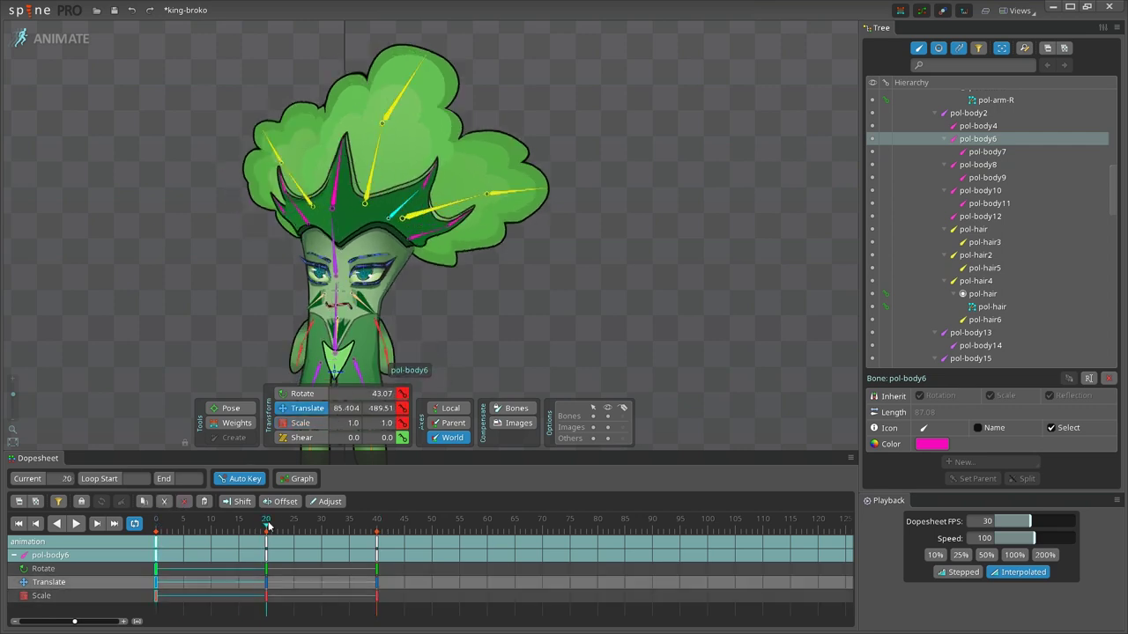
Rotate the tip bone of the crown's large right spike slightly at frame 20
click(304, 394)
click(428, 173)
drag(602, 134, 605, 137)
Copy crown bone pol-body8's frame 0 keys to frame 40 and adjust its scale at frame 20
click(156, 523)
click(414, 230)
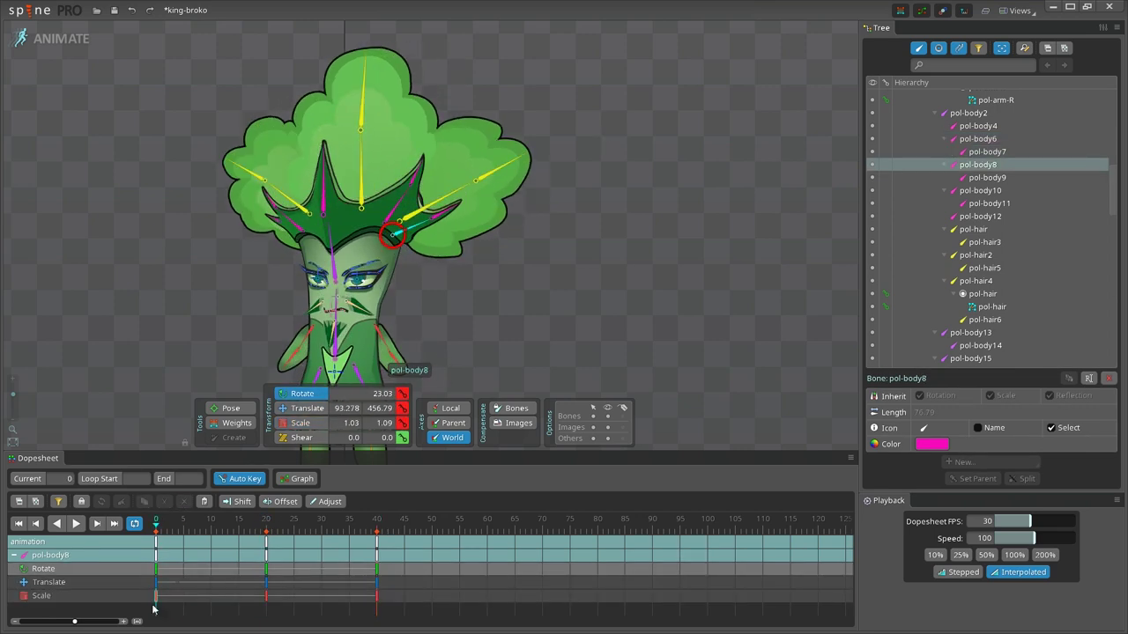
click(306, 408)
click(377, 526)
key(ctrl+v)
drag(377, 526, 267, 537)
click(301, 422)
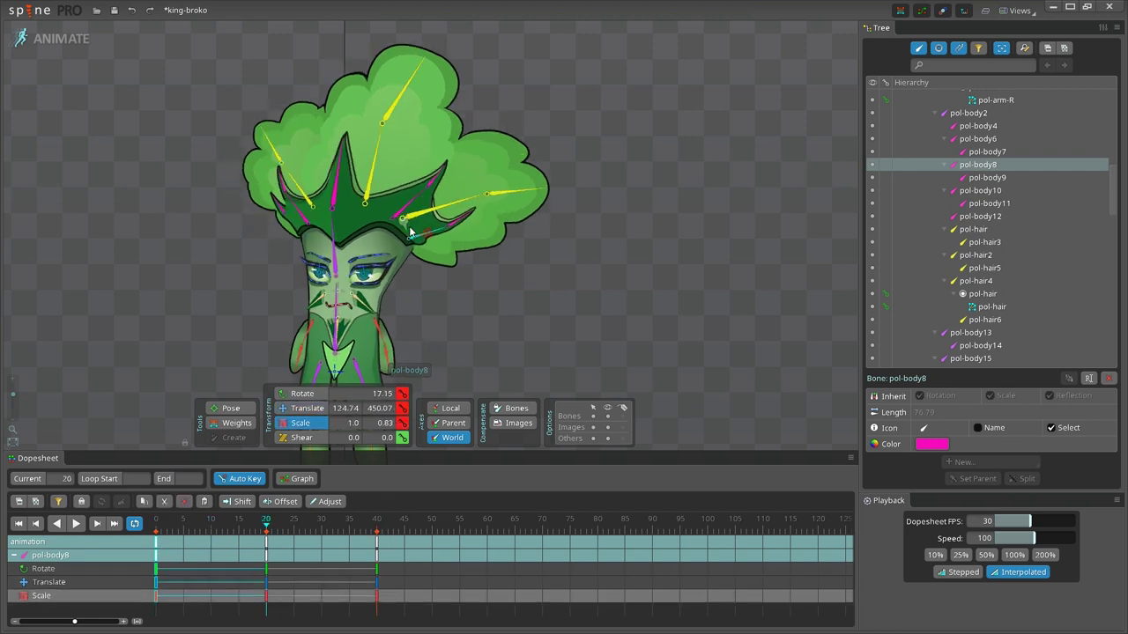
Fine-tune the crown's large right spike at frame 20 by moving pol-body6 and rotating its tip bone
click(381, 206)
key(v)
drag(406, 203, 404, 201)
key(c)
drag(623, 219, 625, 207)
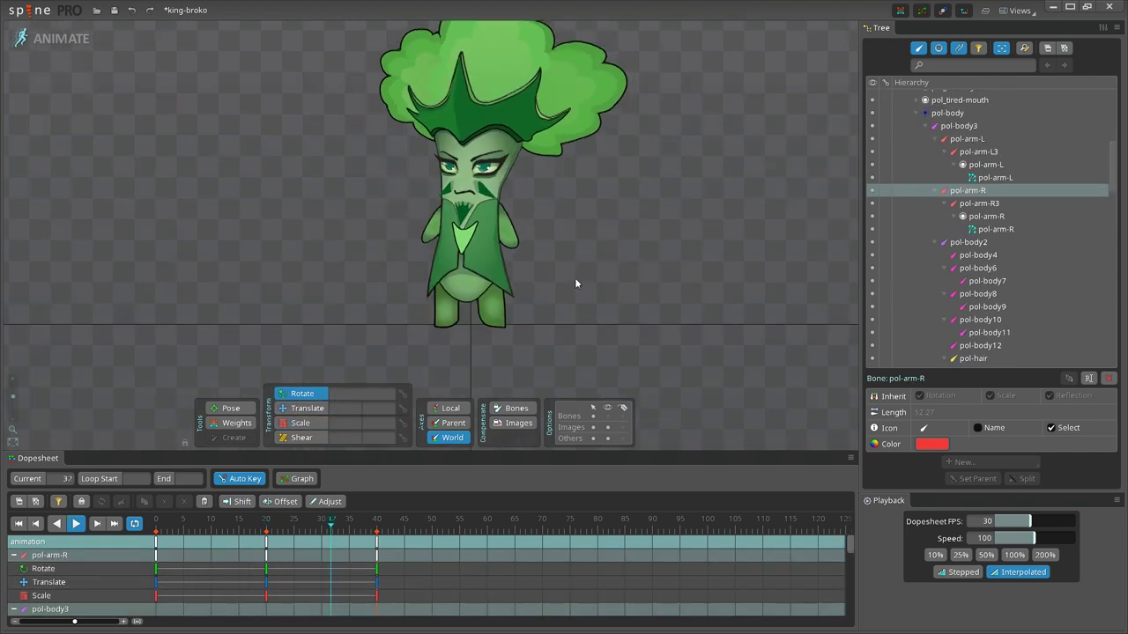
Stop the playback and key the foot bones' translation at frames 0 and 20, moving pol-foot-L to about 41.3, 139.5 at frame 20
click(78, 523)
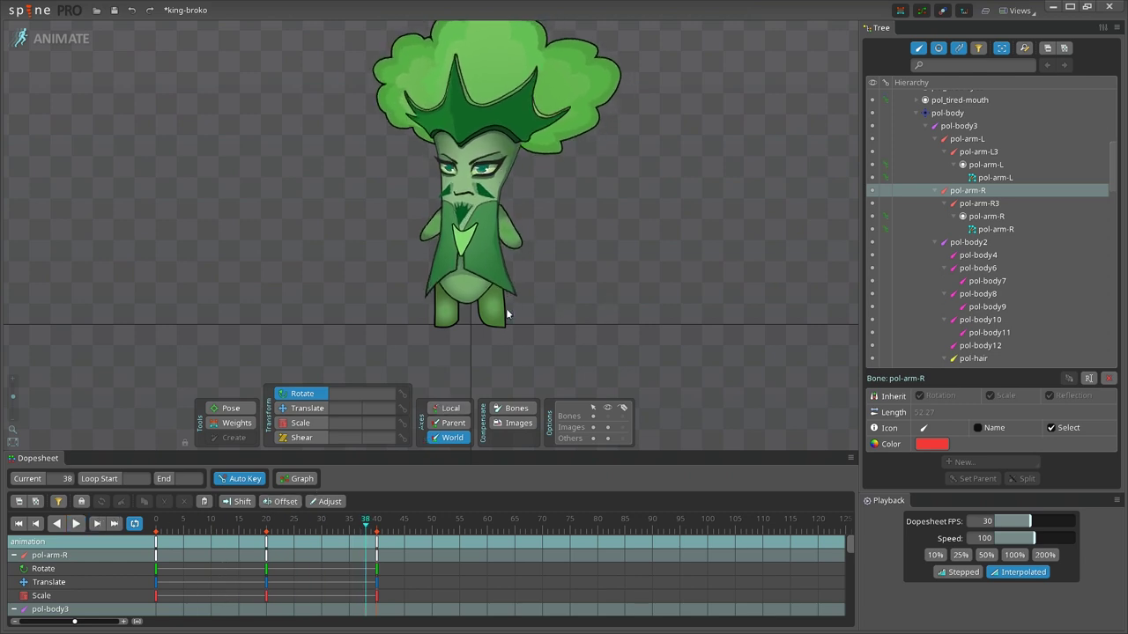
click(494, 311)
drag(364, 522, 266, 527)
ctrl+click(446, 304)
click(403, 396)
click(403, 409)
click(494, 304)
key(v)
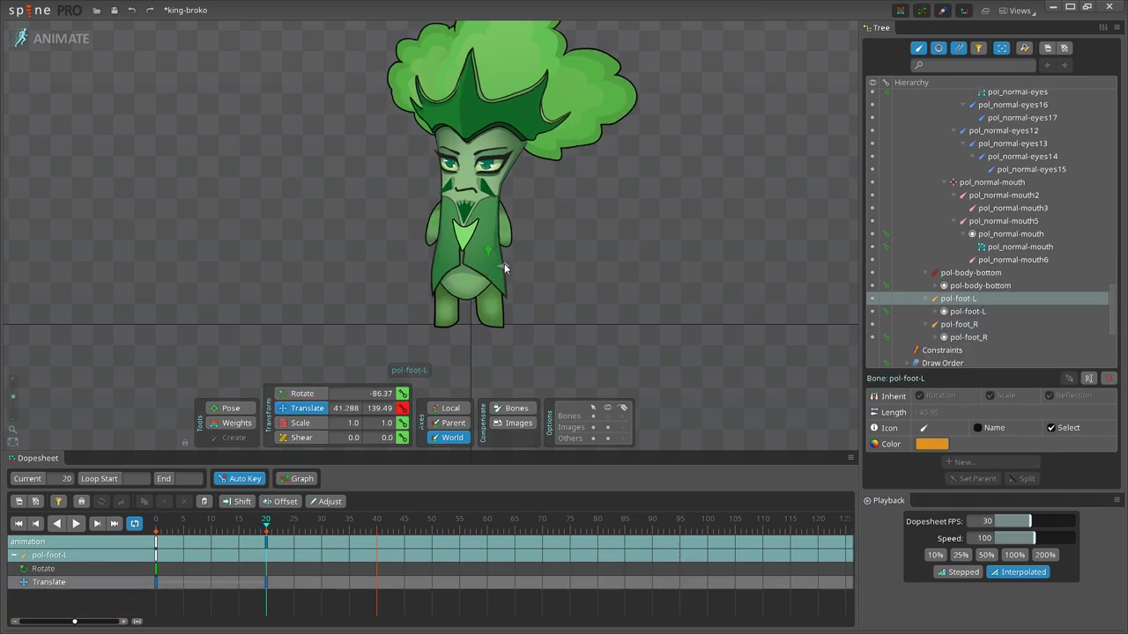
Copy the frame 0 translate keys of pol-foot-L and pol-foot_R to frame 40
click(445, 304)
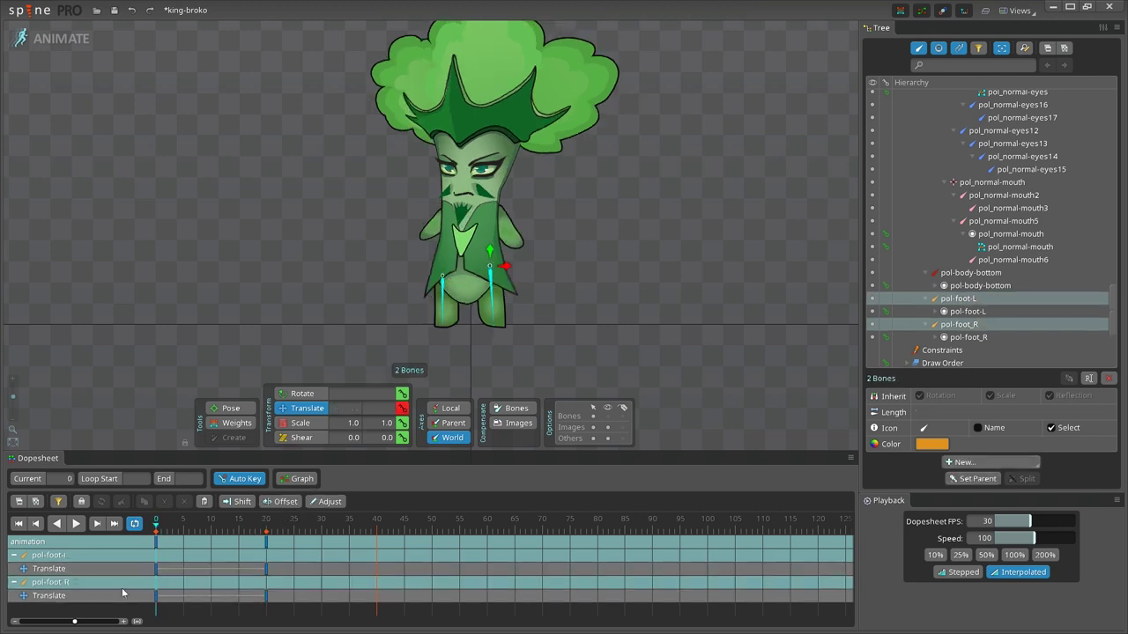
key(ctrl+c)
click(376, 519)
key(ctrl+v)
Deselect the foot bones and play the loop to check the full character's idle movement
click(629, 315)
scroll(629, 316, down, 2)
drag(603, 246, 643, 326)
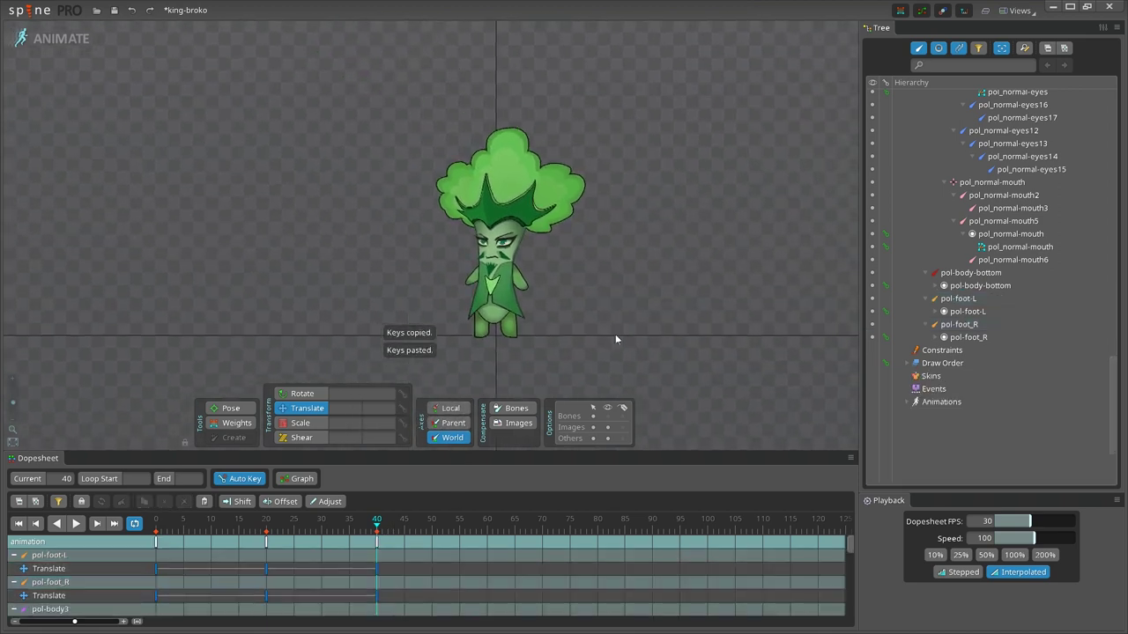
click(75, 524)
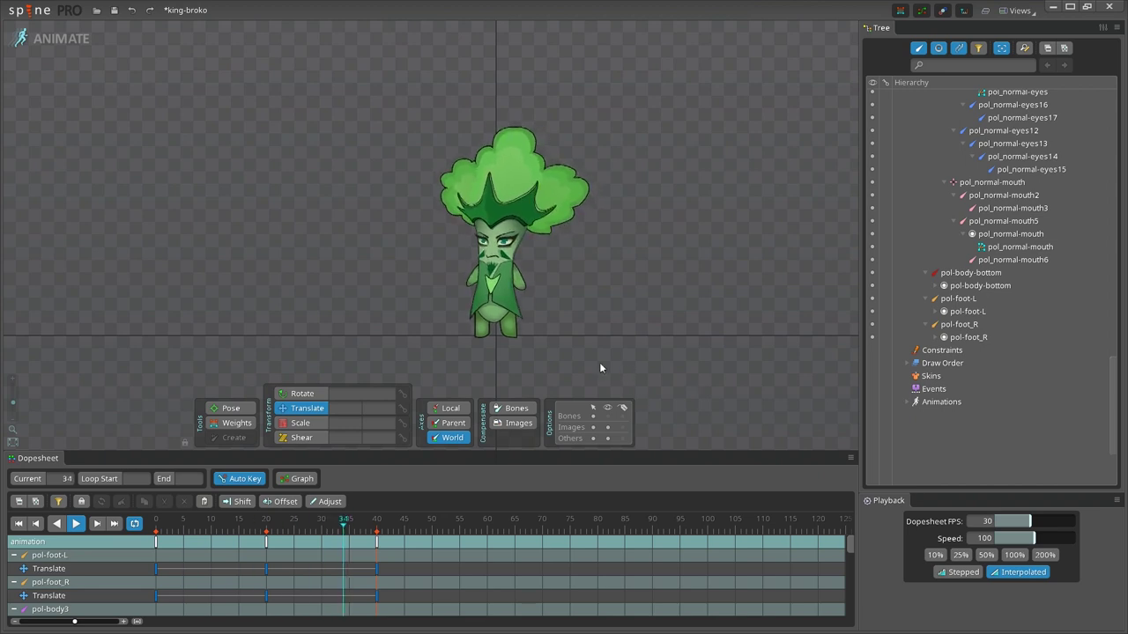
scroll(584, 361, up, 2)
scroll(567, 355, up, 1)
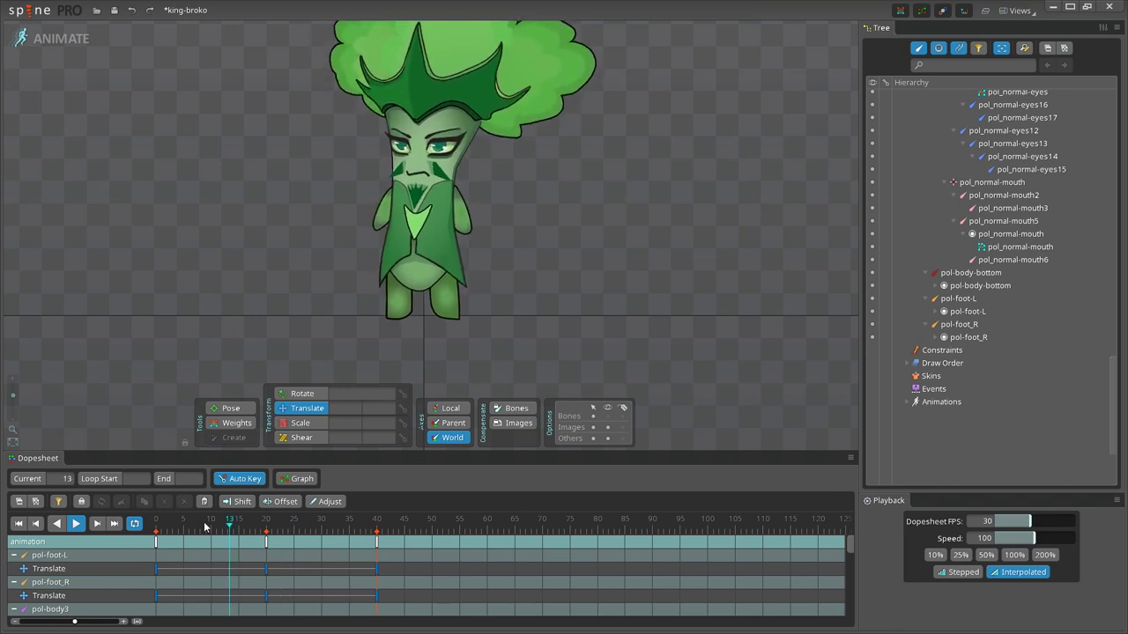
Select all animation keys from frame 0 to 40 in the dopesheet and make the dopesheet shorter
drag(428, 542, 121, 535)
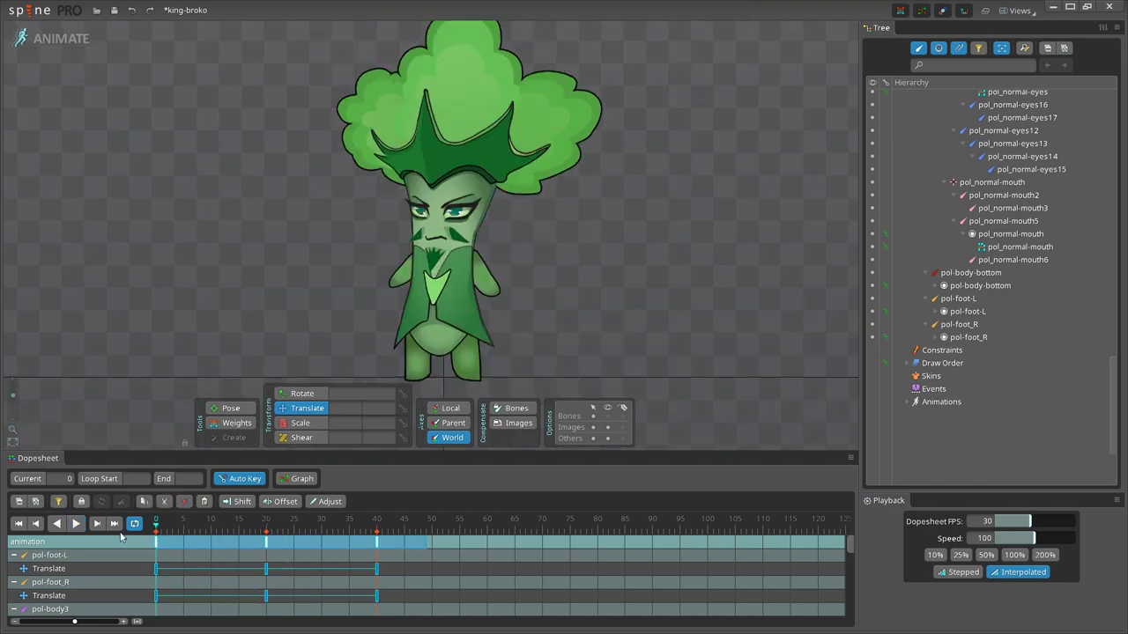
drag(529, 455, 586, 503)
scroll(465, 426, down, 5)
scroll(480, 426, up, 5)
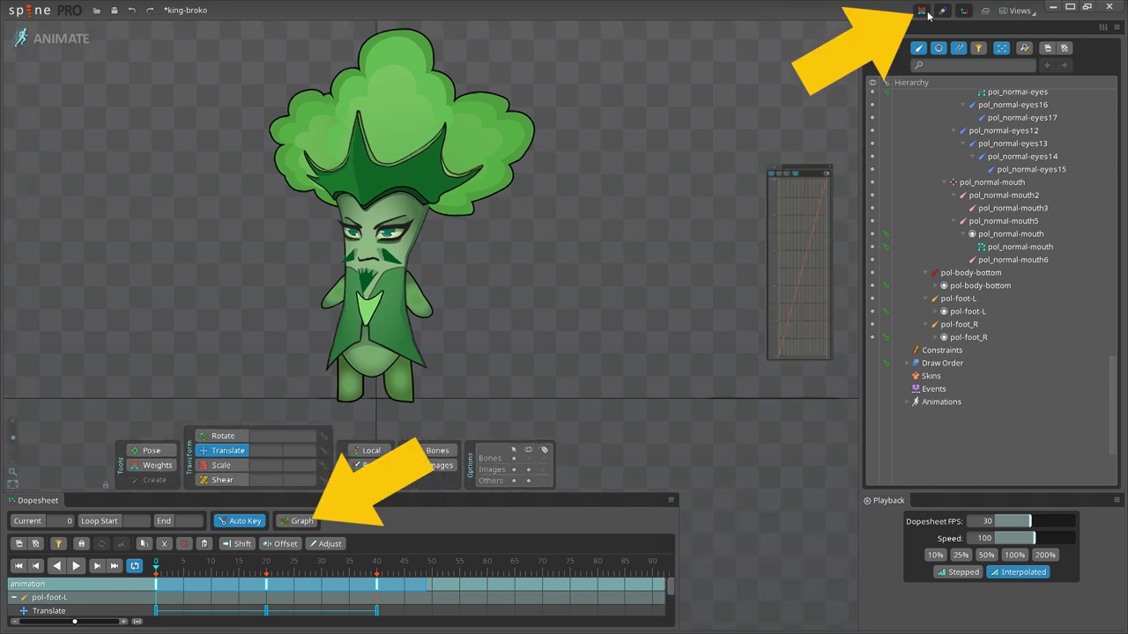
Show the graph, set the selected keys' curves to Bezier and lengthen both handles for a stronger ease-in and ease-out
click(921, 11)
click(715, 48)
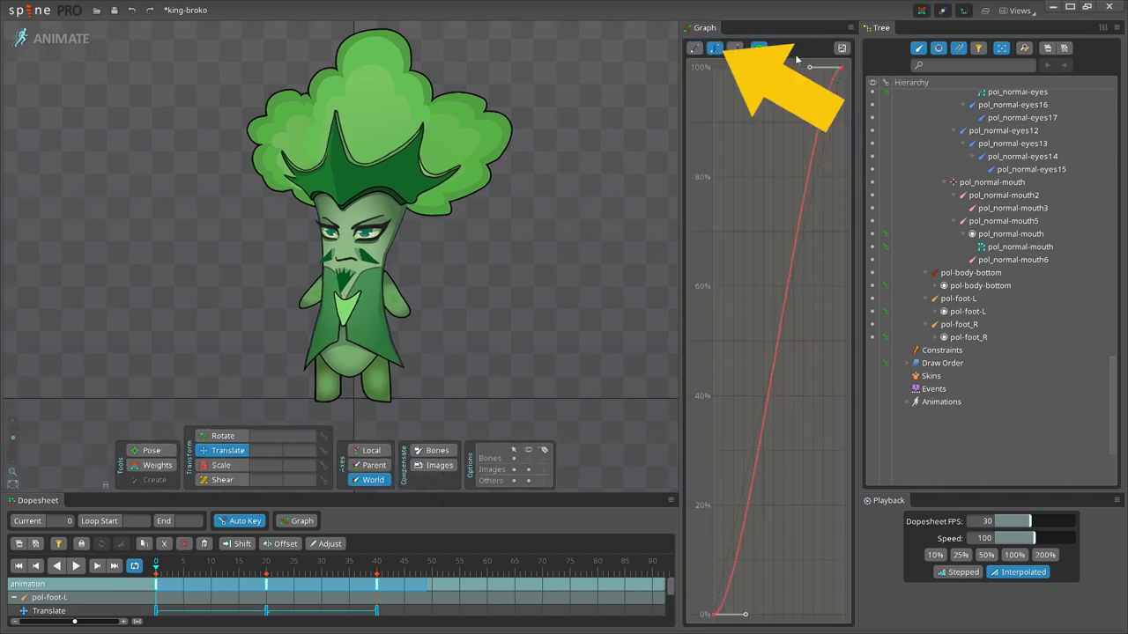
drag(809, 68, 791, 68)
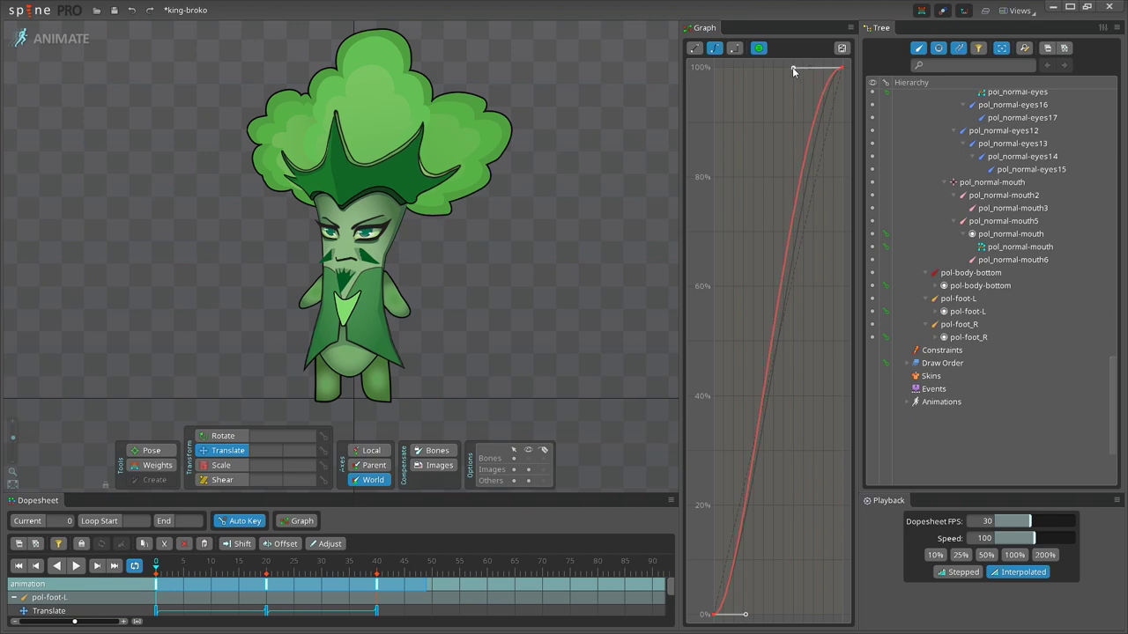
drag(748, 614, 762, 614)
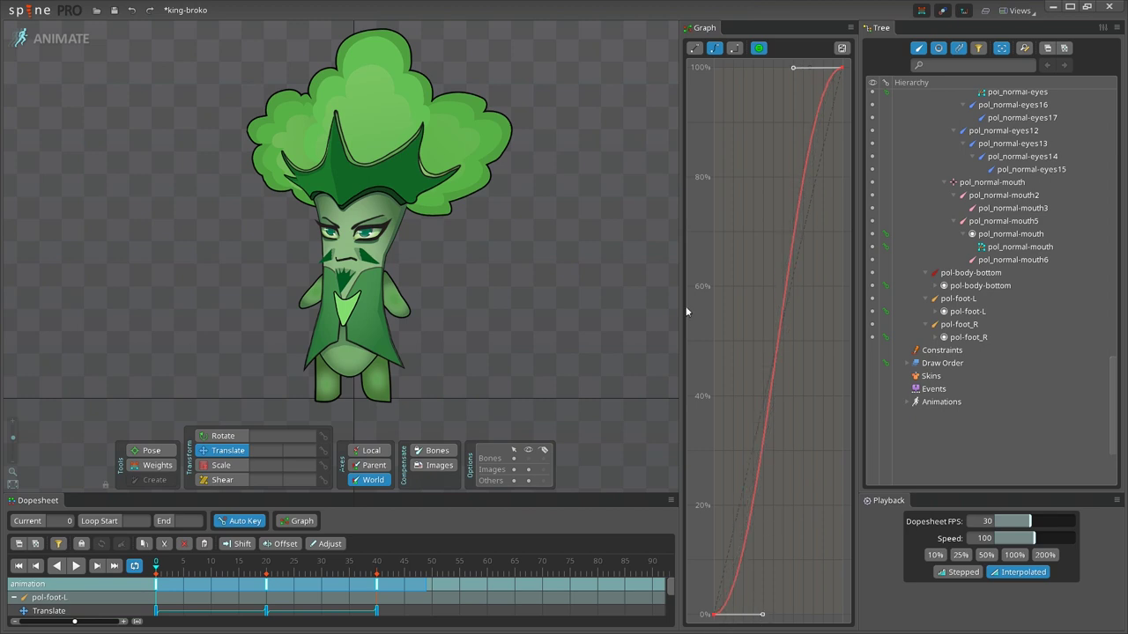
Hide the graph and play the loop to check the eased idle animation on the whole character
click(851, 27)
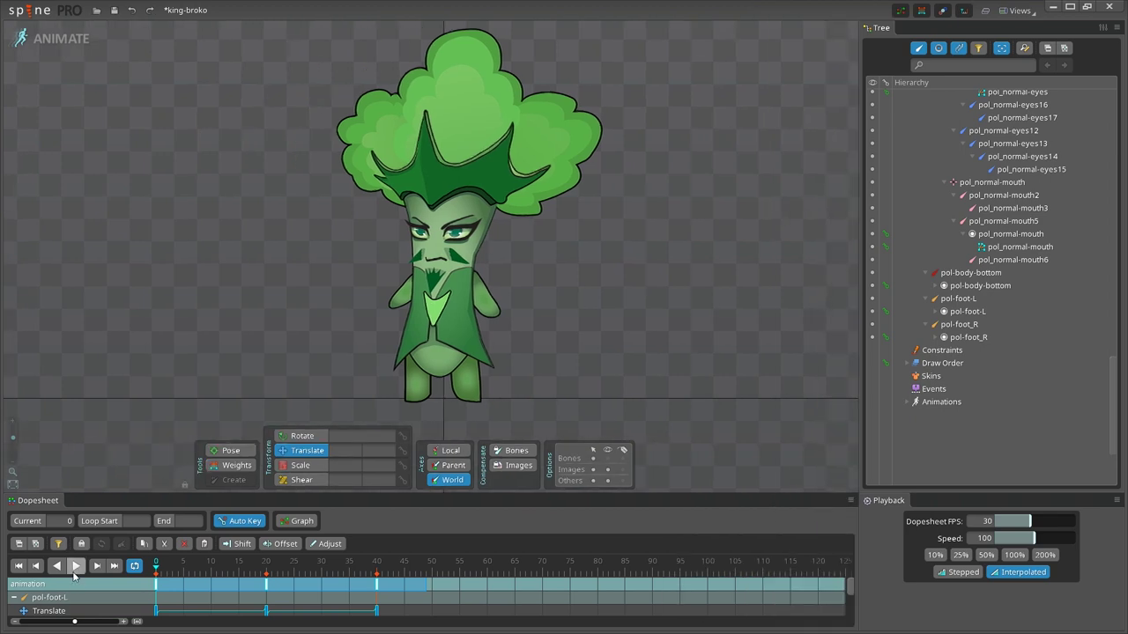
click(75, 568)
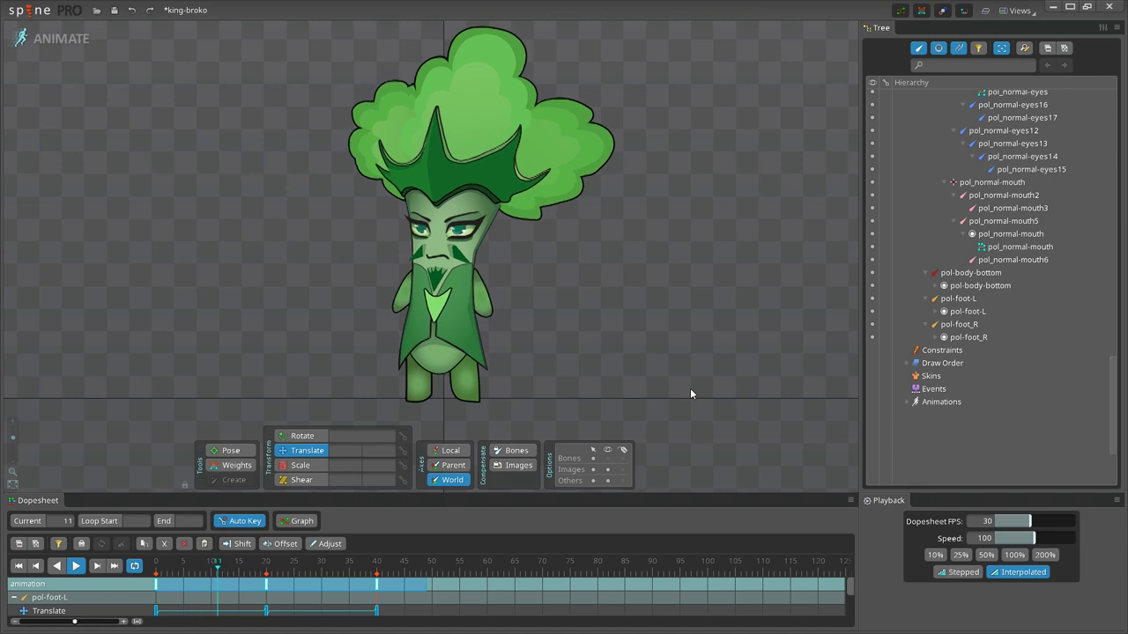
scroll(687, 396, down, 3)
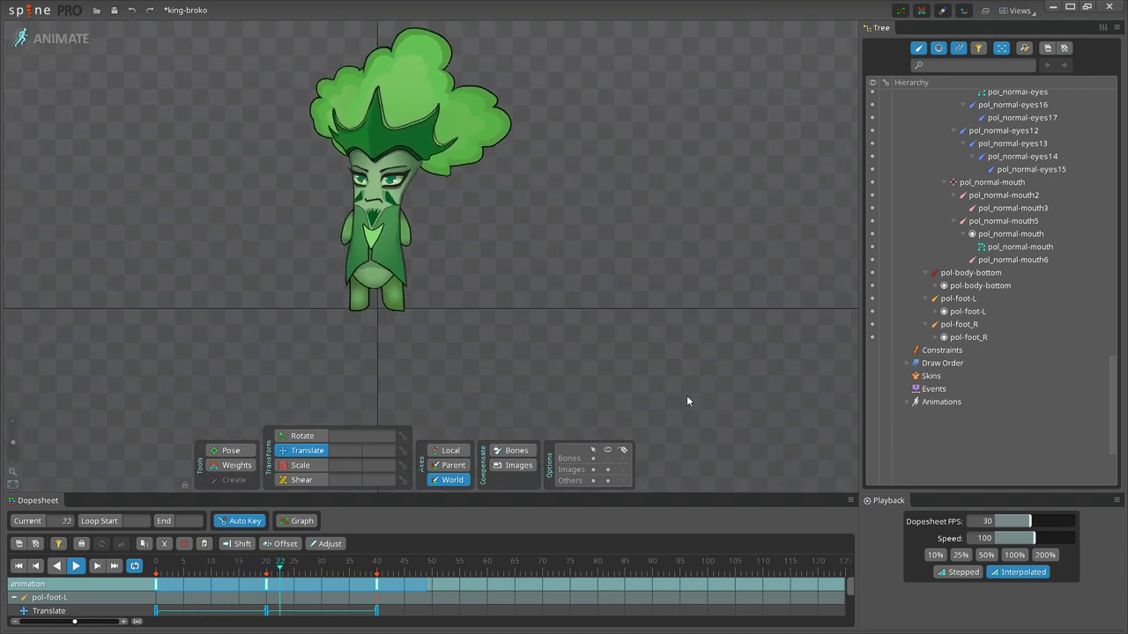
Set the graph curves of the selected keys to Bezier, pull both handles horizontally for a smoother ease, and hide the graph
scroll(687, 401, down, 1)
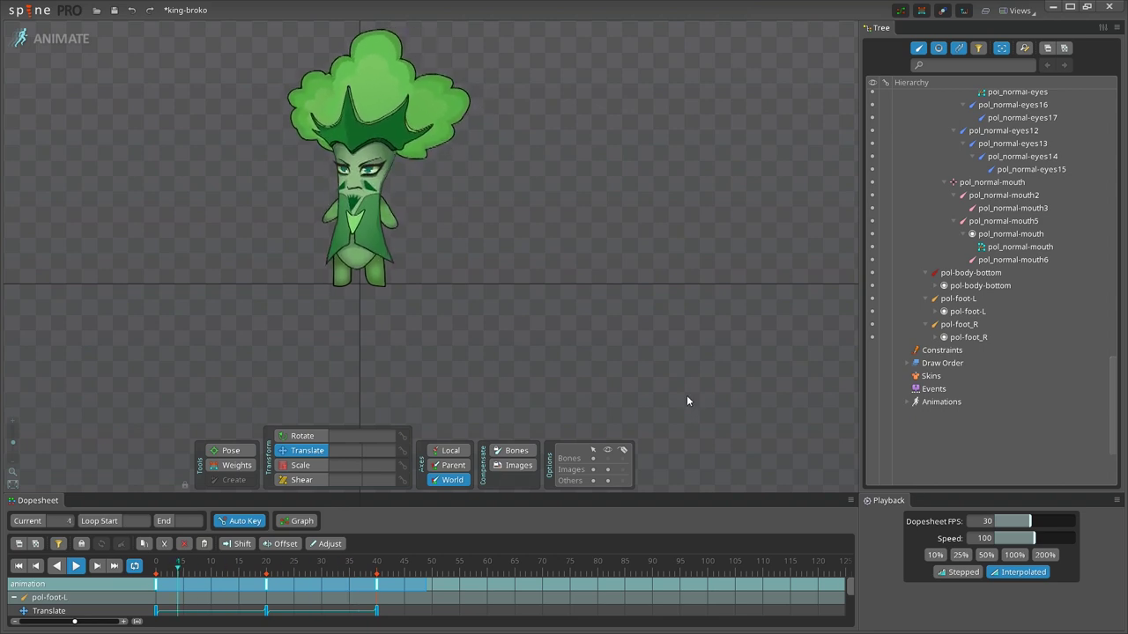
click(925, 13)
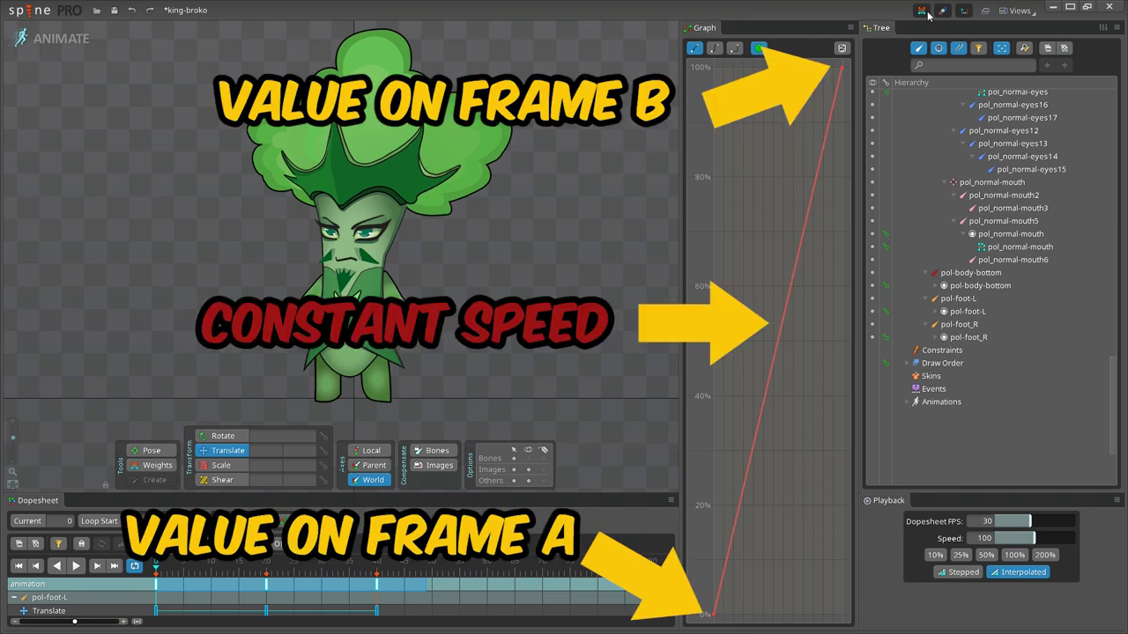
click(715, 48)
drag(801, 66, 792, 67)
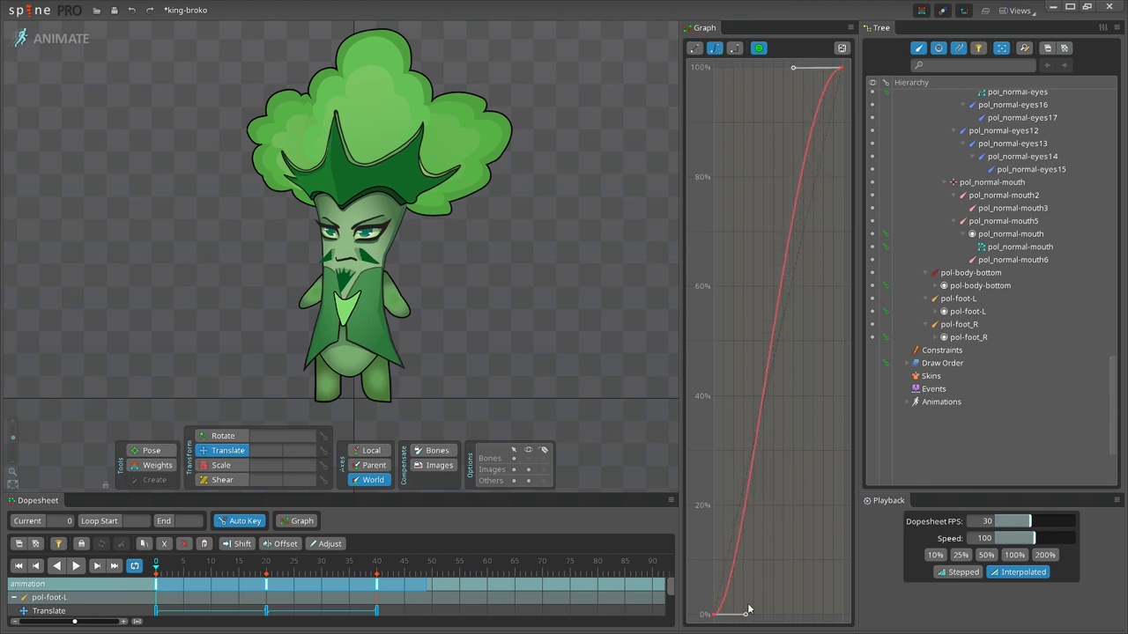
drag(748, 615, 765, 619)
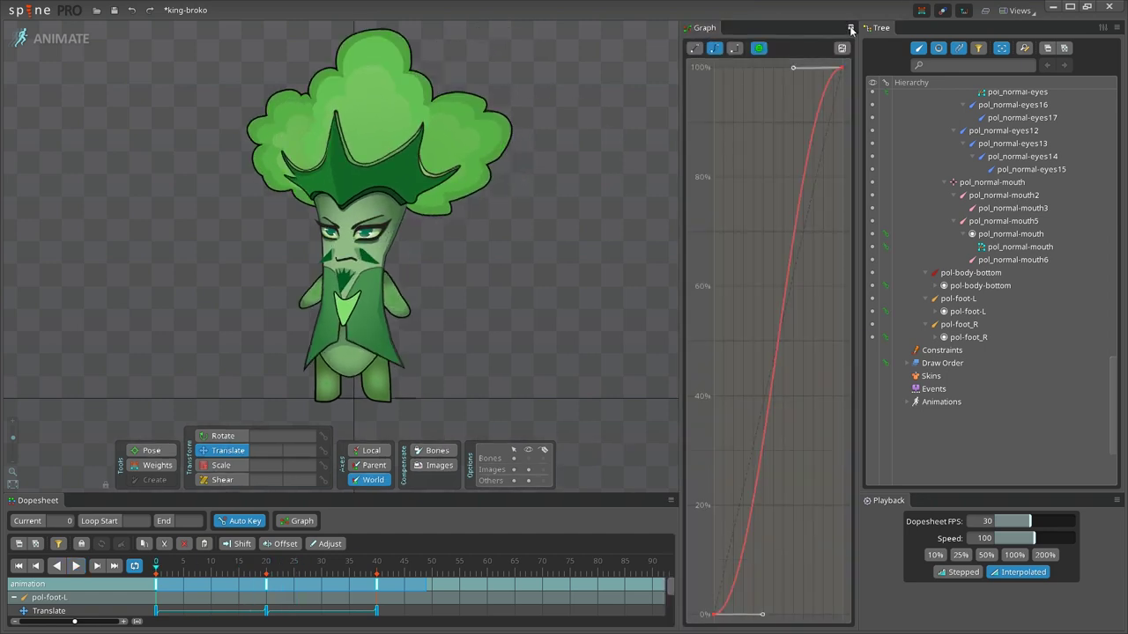
click(850, 29)
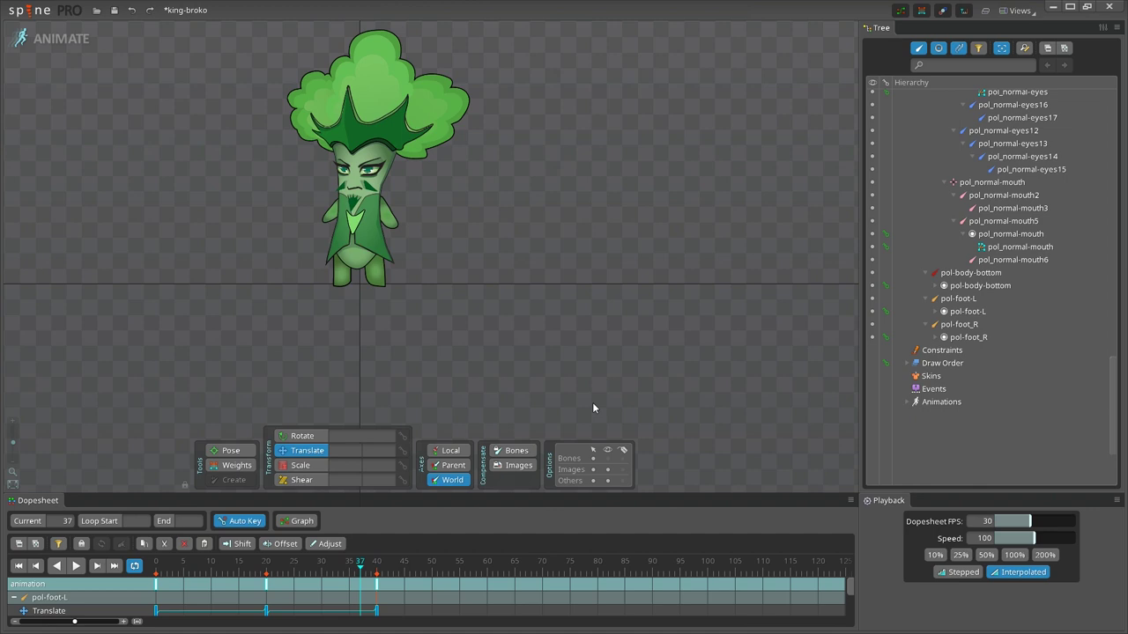
Enlarge the dopesheet and offset all keys of the inner hair bones pol-hair, pol-hair2 and pol-hair4 by 5 frames
drag(536, 240, 659, 286)
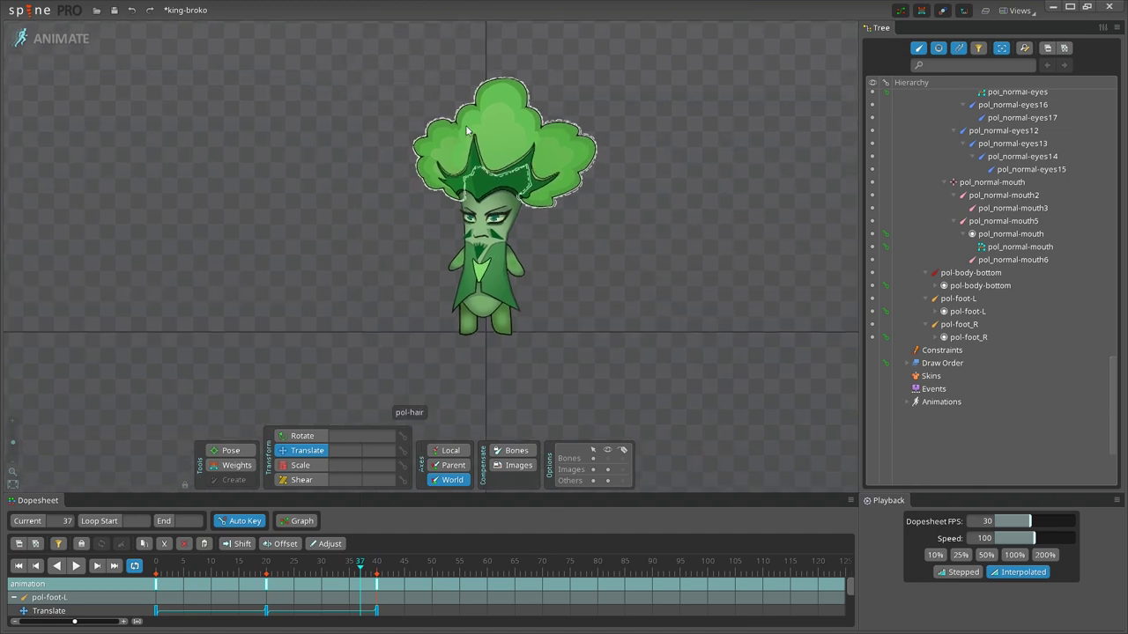
click(499, 157)
ctrl+click(540, 173)
ctrl+click(456, 171)
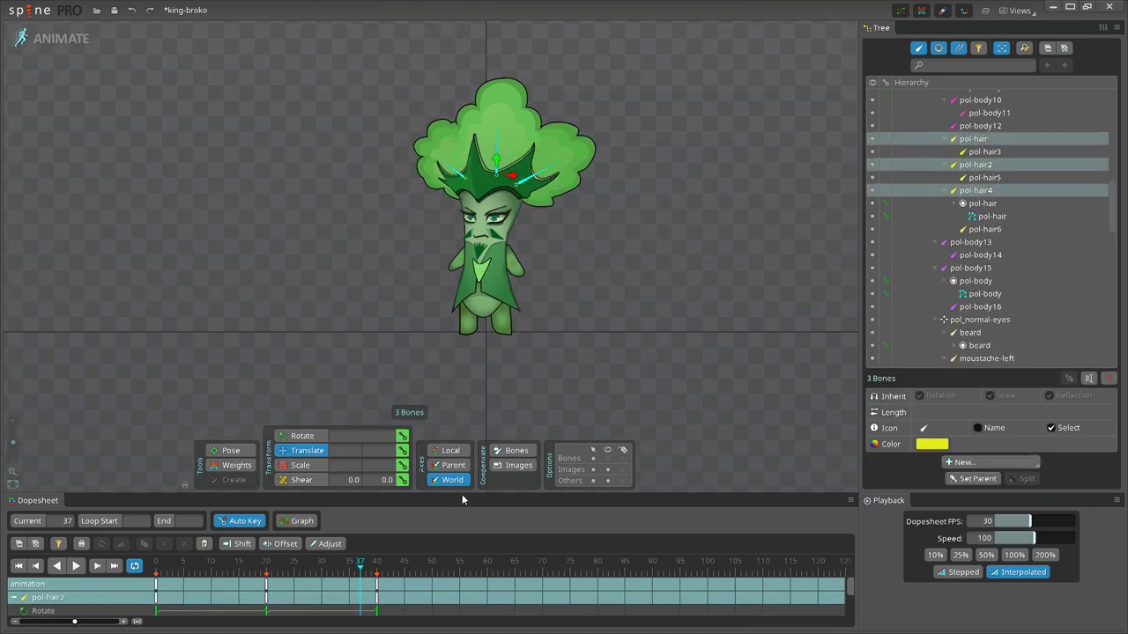
drag(469, 493, 469, 365)
drag(410, 453, 194, 467)
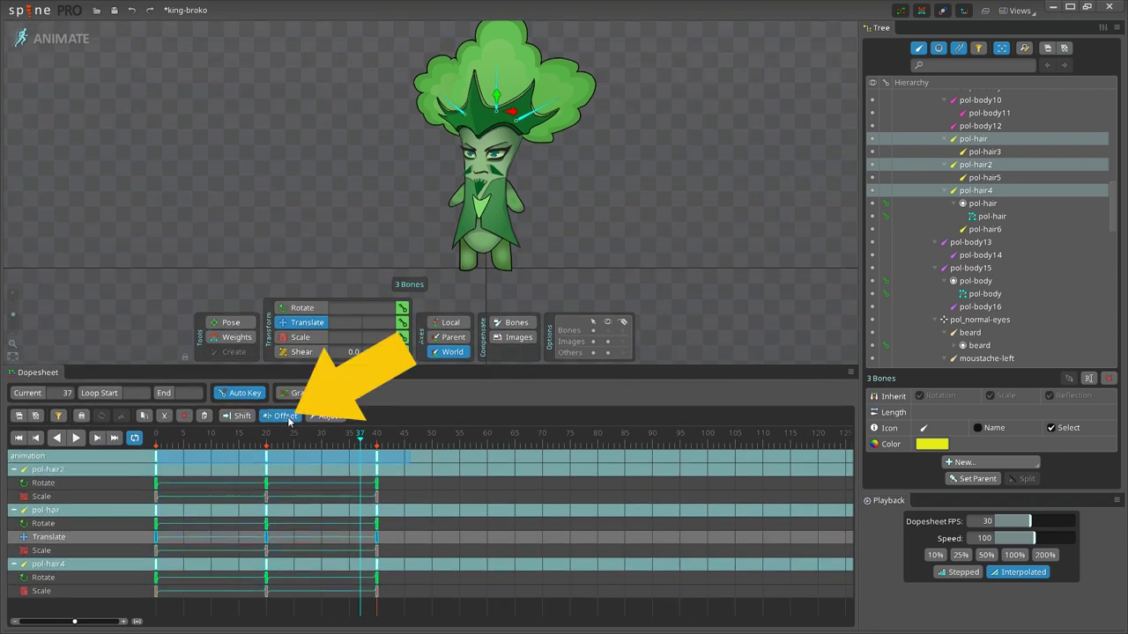
drag(184, 458, 213, 458)
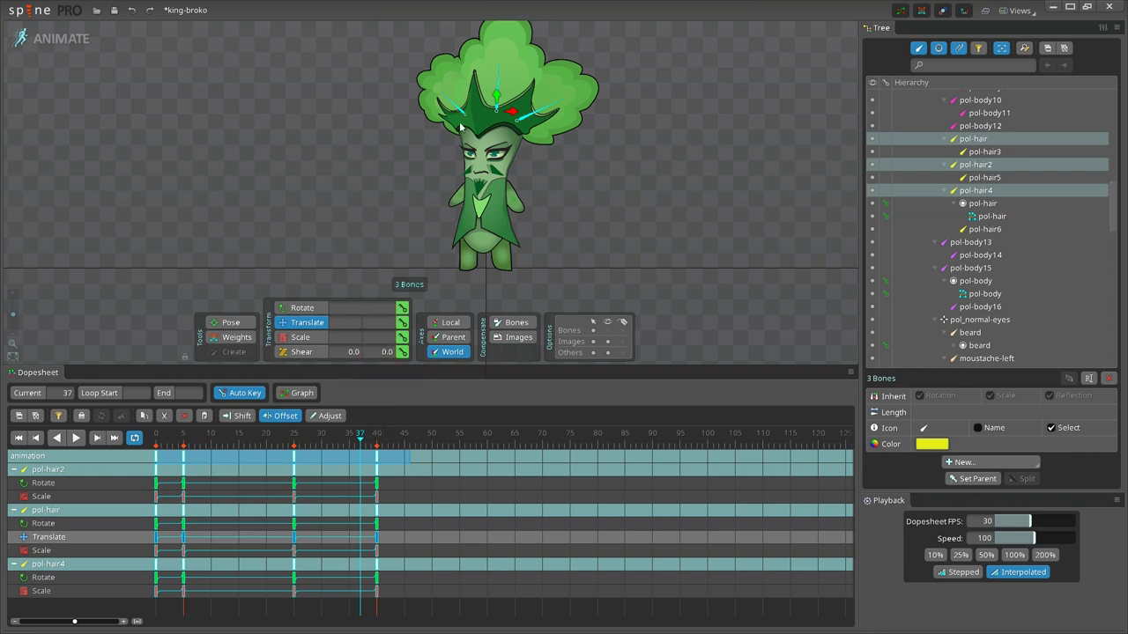
Offset the rotate keys of the outer hair bones pol-hair3, pol-hair5 and pol-hair6 by 10 frames
click(577, 95)
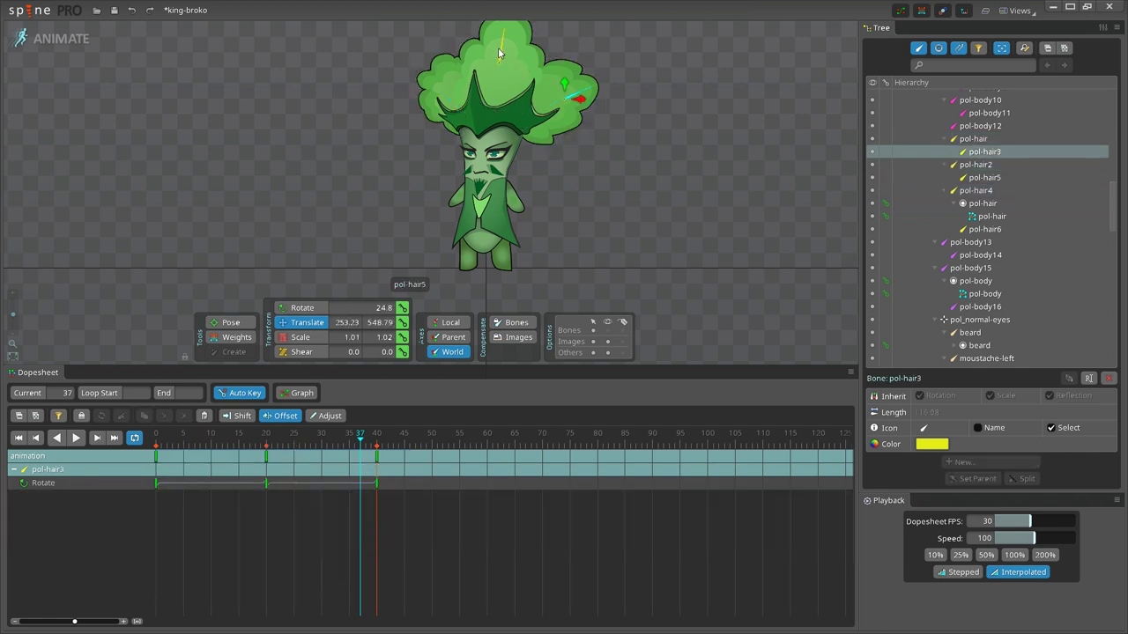
ctrl+click(498, 48)
ctrl+click(436, 84)
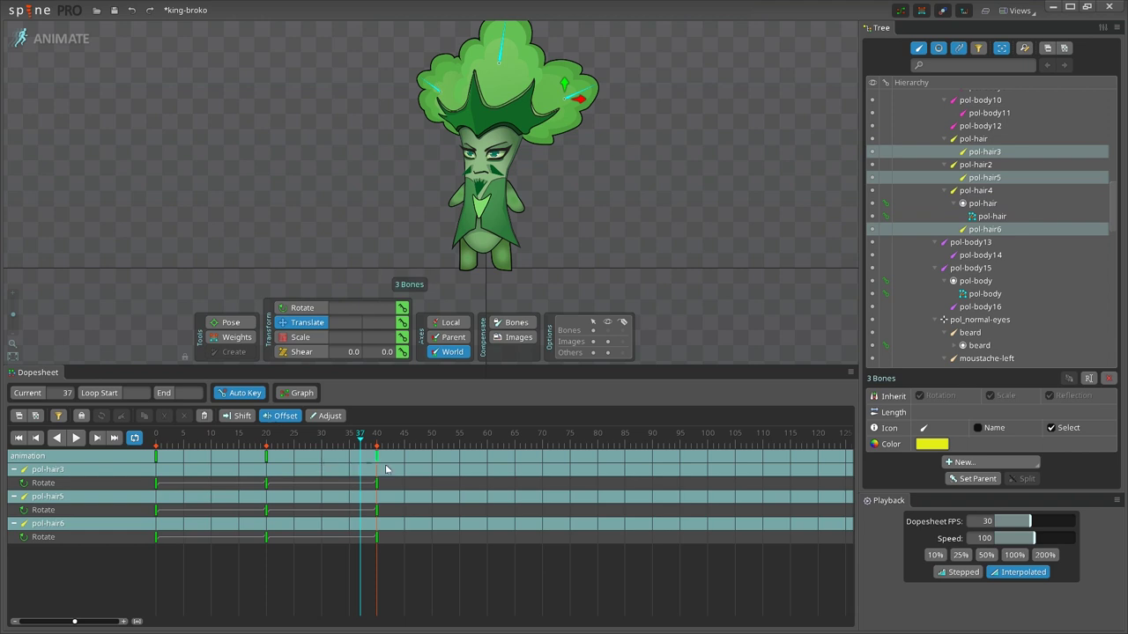
drag(184, 456, 231, 455)
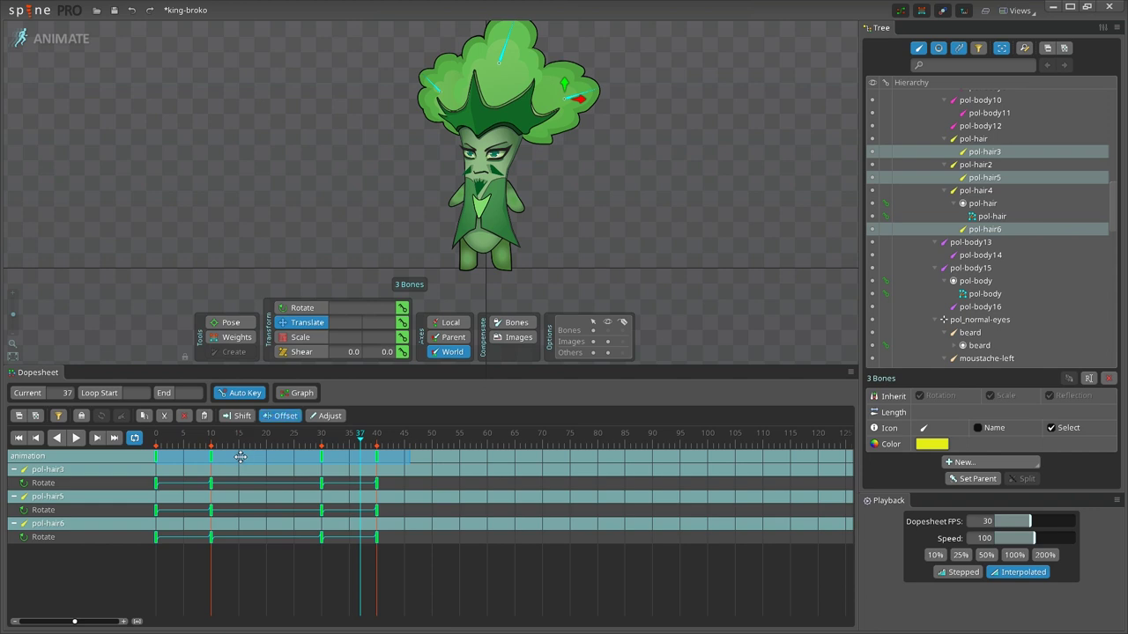
Play the loop and deselect the hair bones to check the delayed hair movement
click(75, 438)
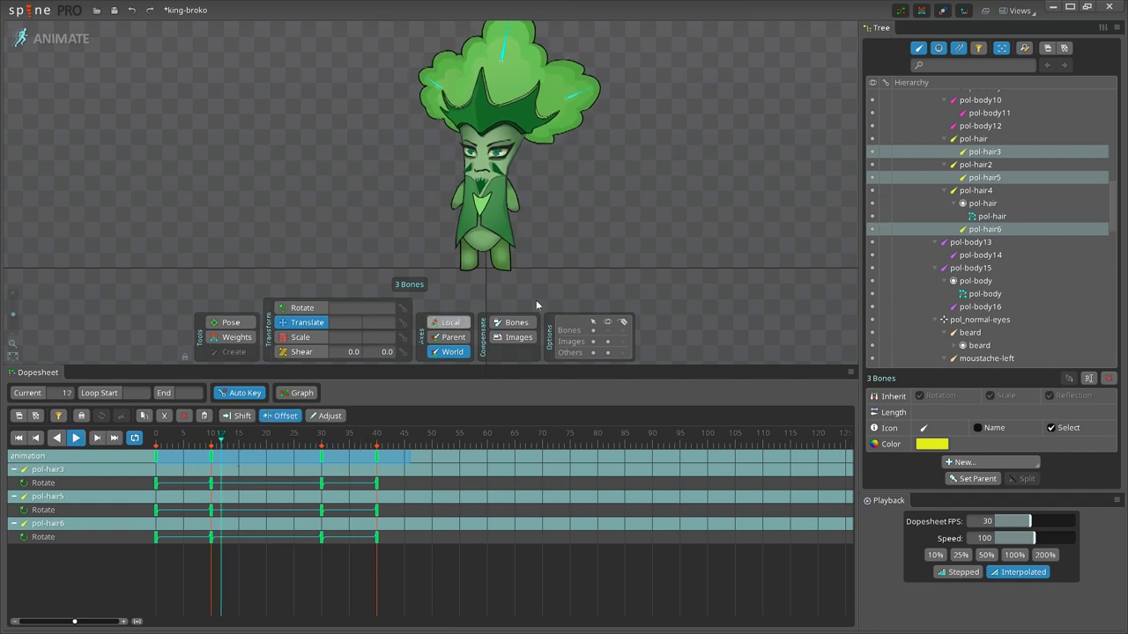
drag(601, 285, 578, 253)
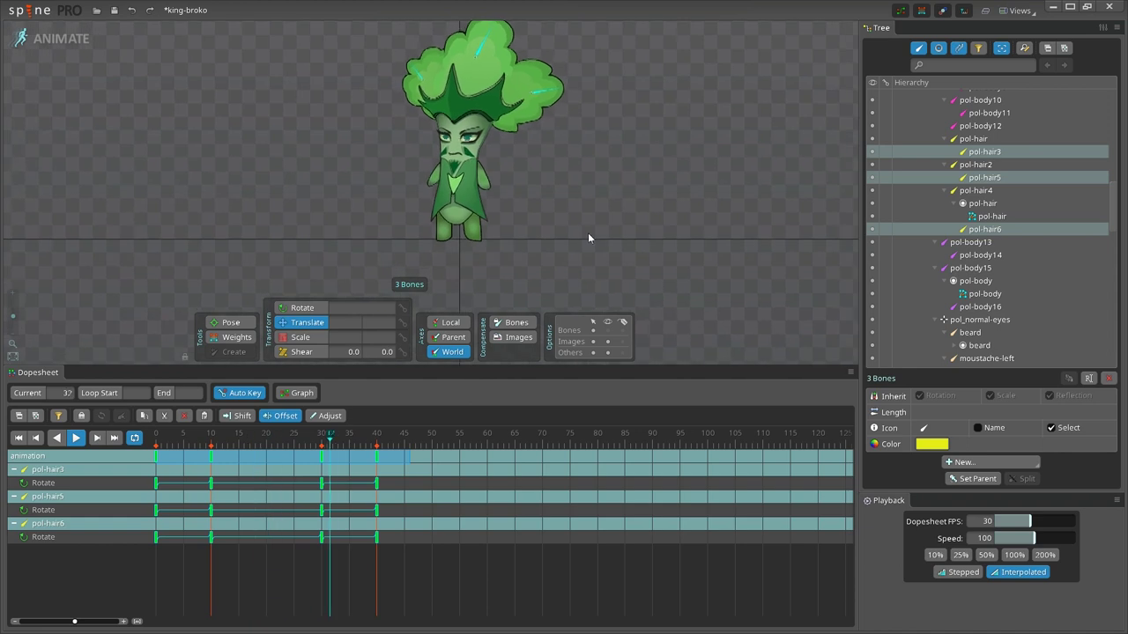
key(space)
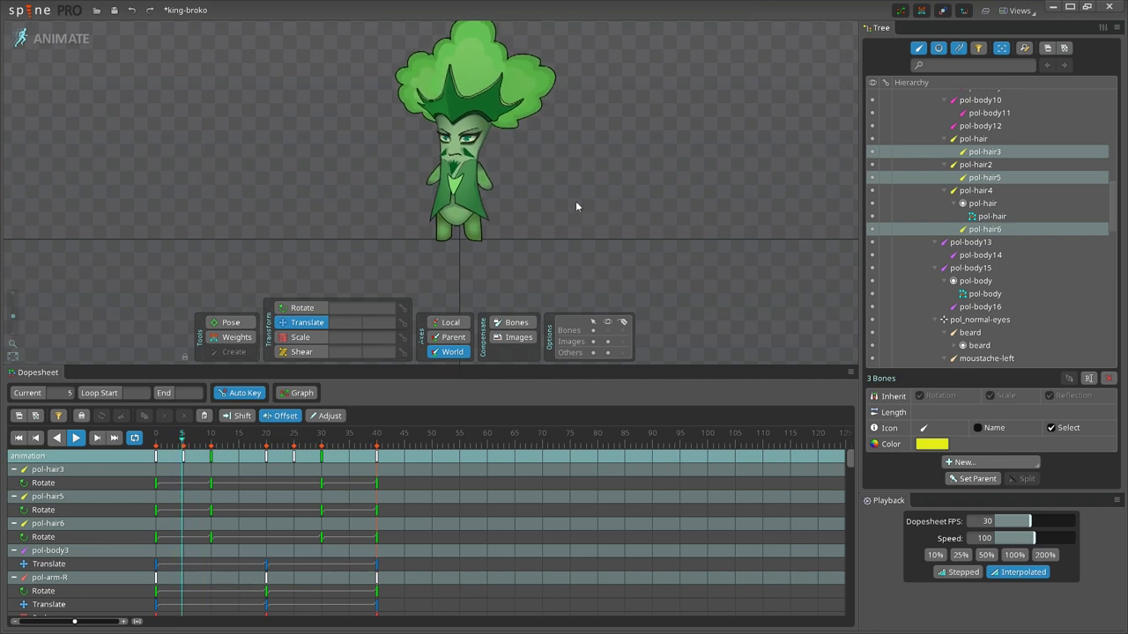
drag(610, 158, 618, 188)
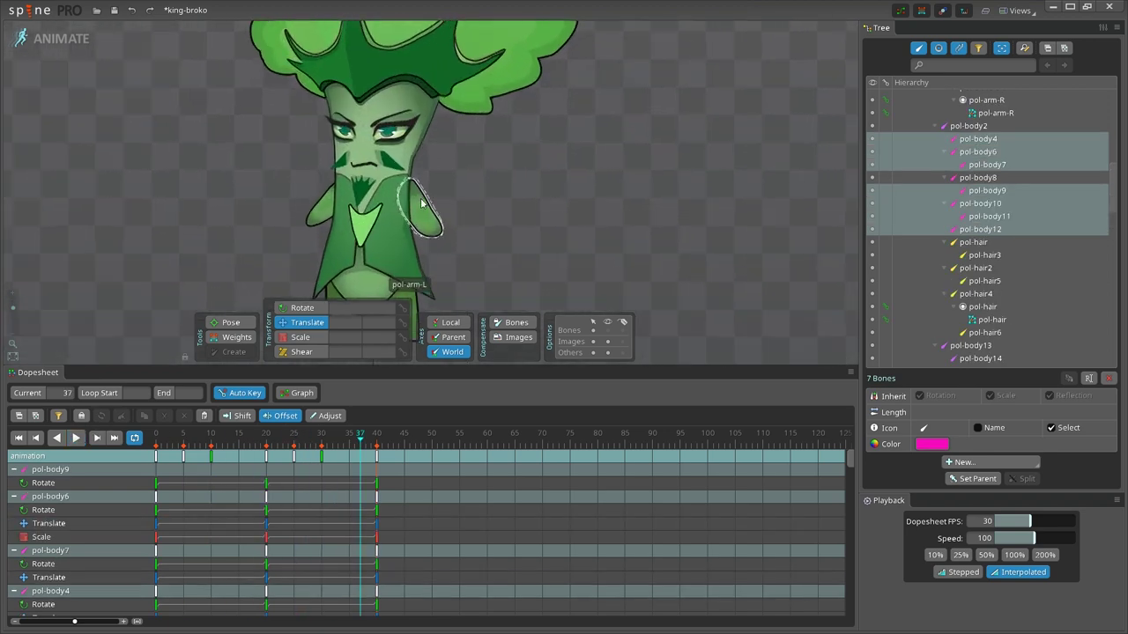
Offset the rotate keys of the lower arm bones pol-arm-L3 and pol-arm-R3 so the keys fall on frames 15 and 35
key(space)
click(428, 221)
ctrl+click(310, 217)
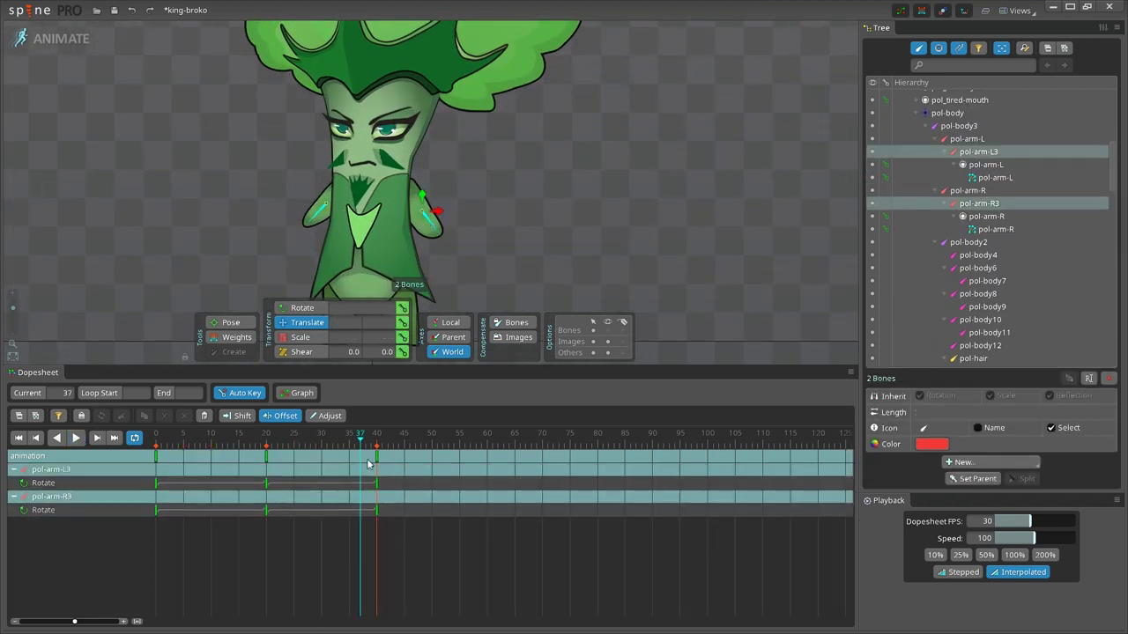
drag(346, 498, 148, 519)
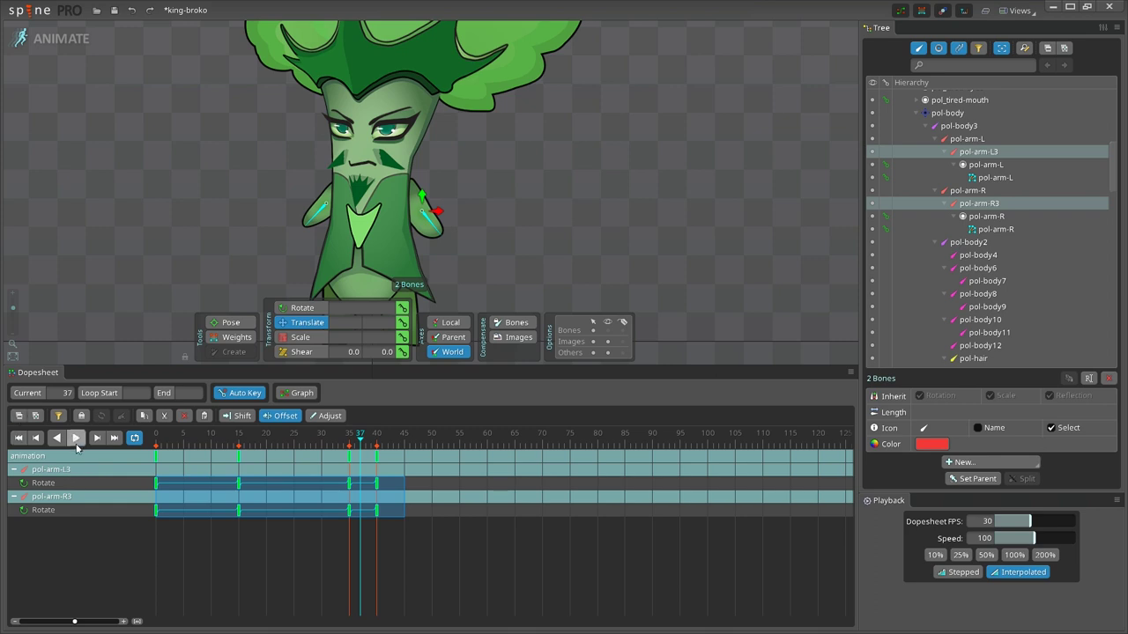
Play the loop and deselect the arm bones to check the arms' follow-through
click(76, 445)
scroll(657, 196, down, 2)
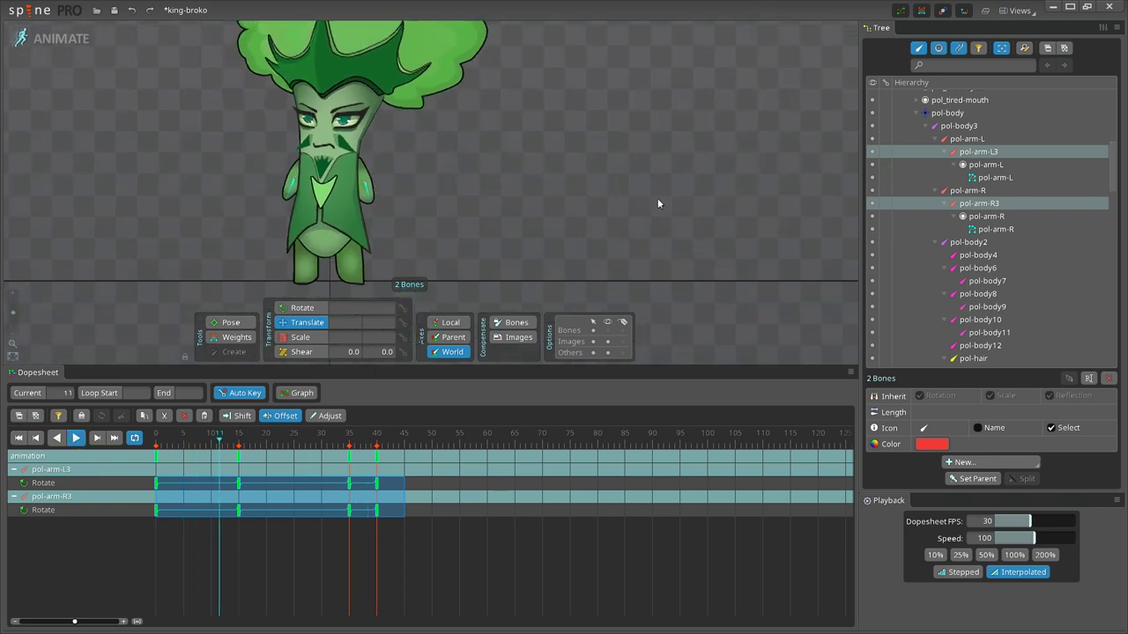
click(519, 222)
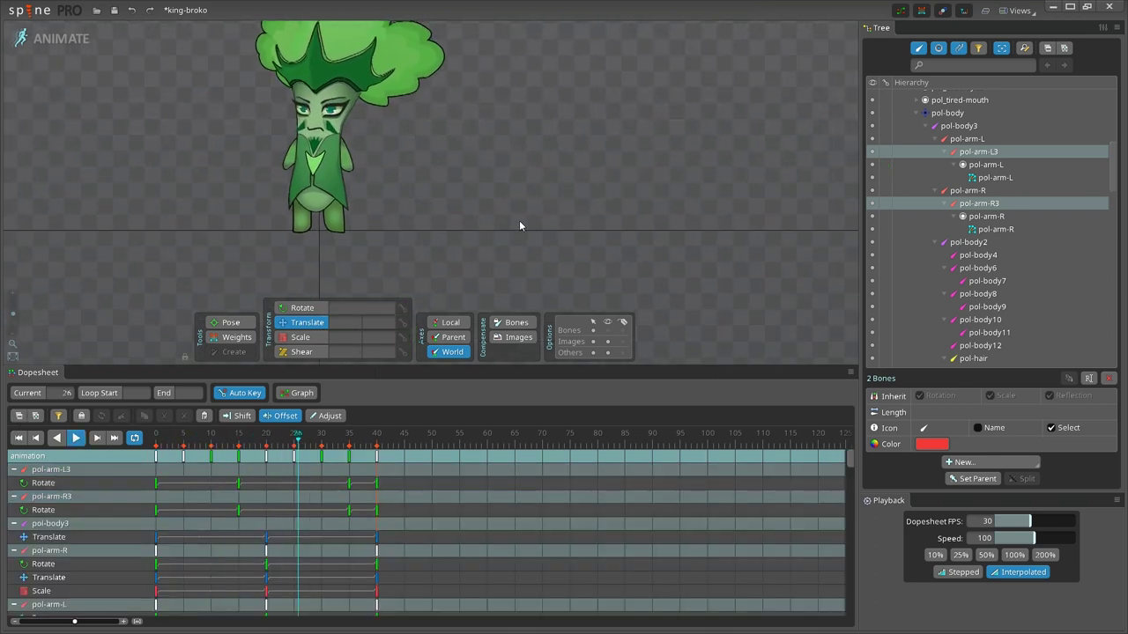
Offset the rotate keys of the upper coat bones pol-body13 and pol-body15, plus pol-body13's scale keys, by 5 frames
scroll(329, 164, up, 3)
click(273, 183)
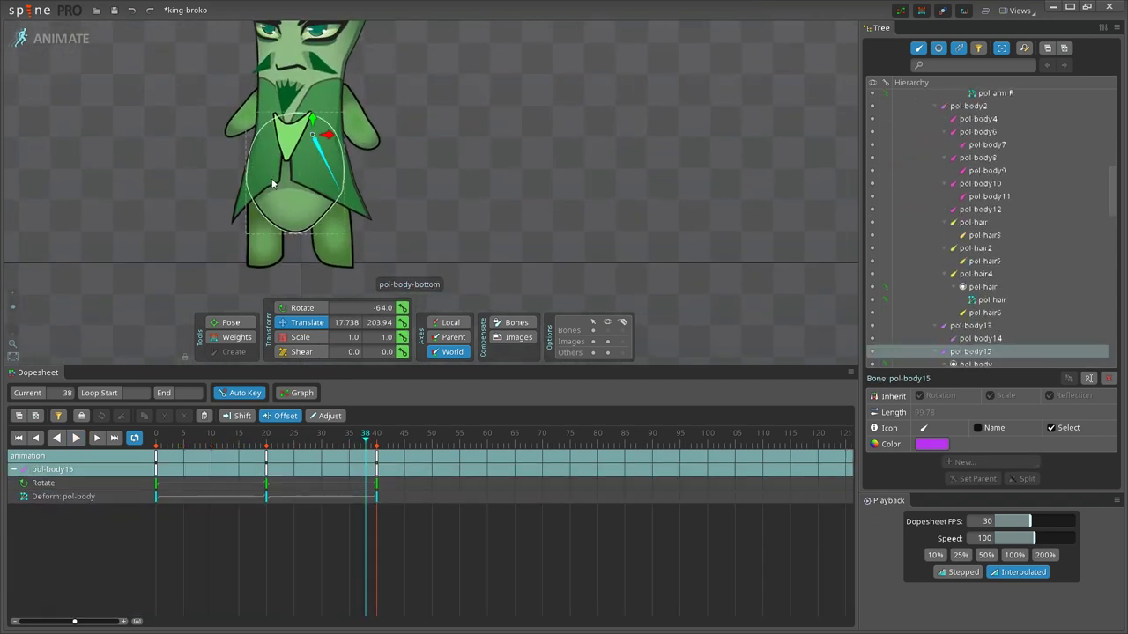
ctrl+click(261, 173)
drag(394, 480, 193, 488)
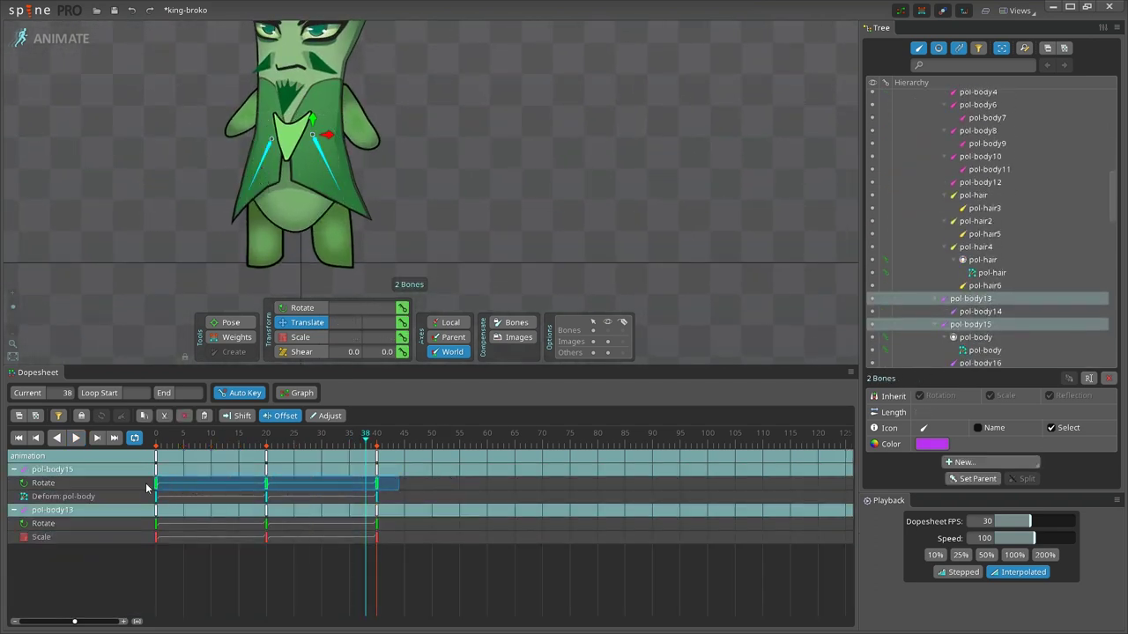
drag(409, 518, 245, 527)
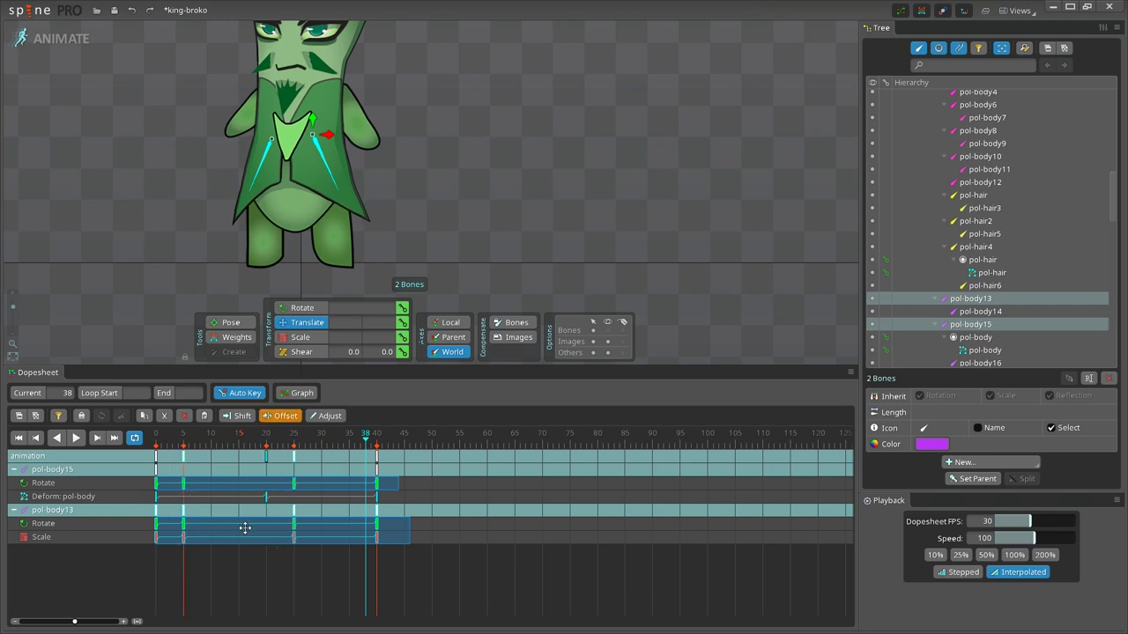
Offset the rotate keys of the coat tip bones pol-body14 and pol-body16 by 10 frames
click(244, 202)
ctrl+click(350, 205)
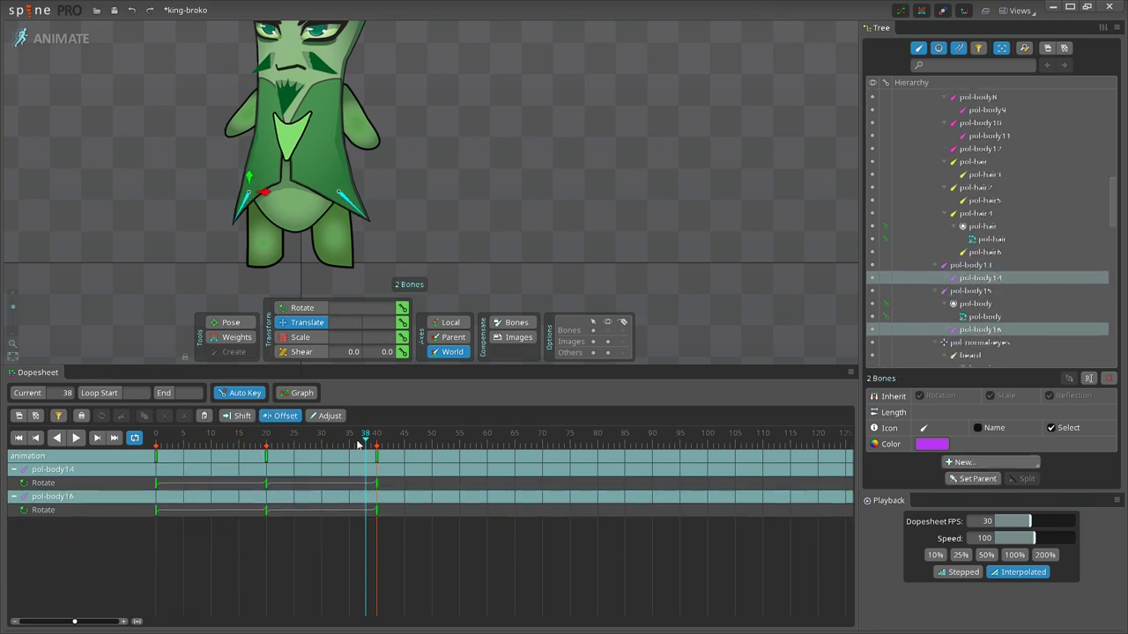
drag(360, 444, 449, 443)
drag(410, 457, 118, 452)
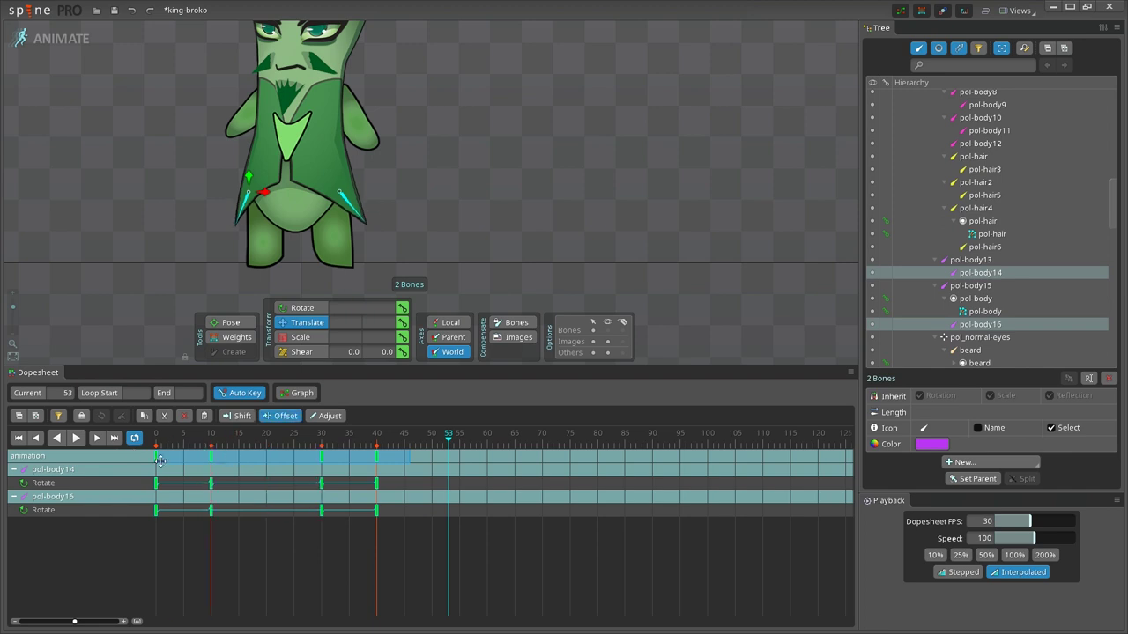
Play the loop to check the coat's overlapping motion on the whole character
click(77, 440)
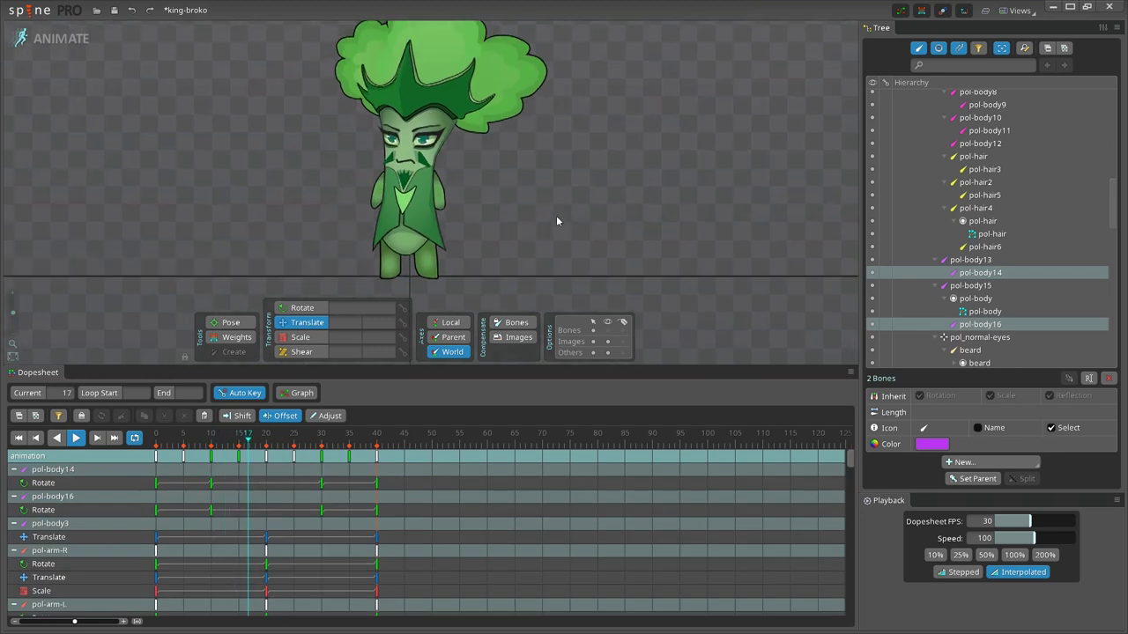
scroll(572, 221, down, 2)
drag(573, 221, 565, 212)
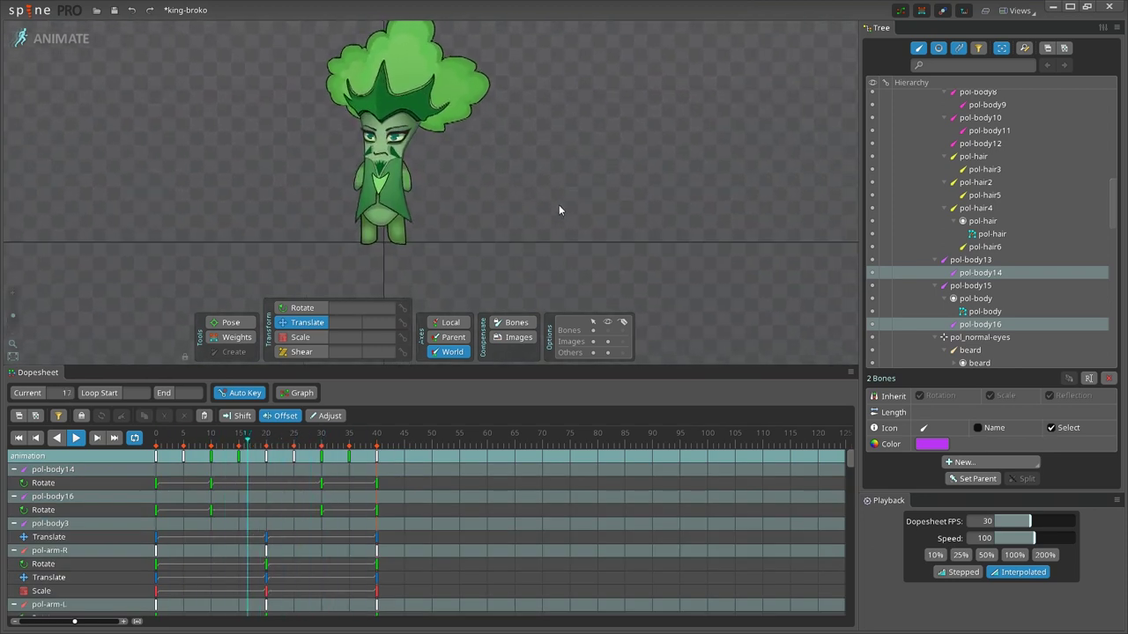
Copy the frame 0 keys of pol_normal-eyes11, pol_normal-brows2, pol_normal-eyes3 and pol_normal-brows onto frame 40 so both ends match
scroll(351, 132, up, 3)
click(350, 133)
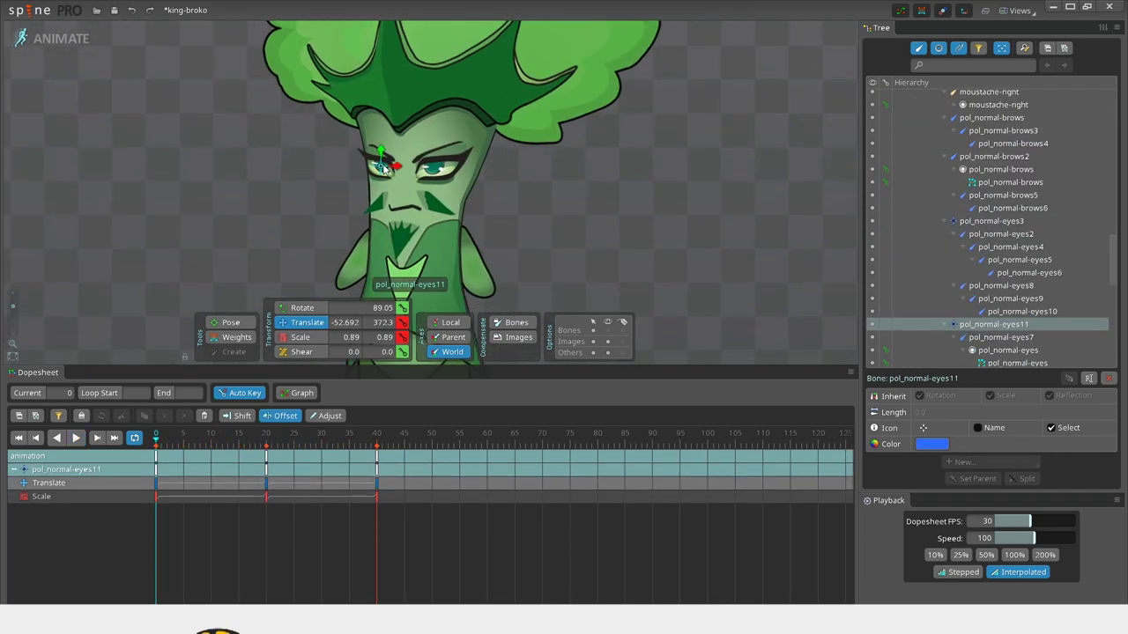
key(ctrl+v)
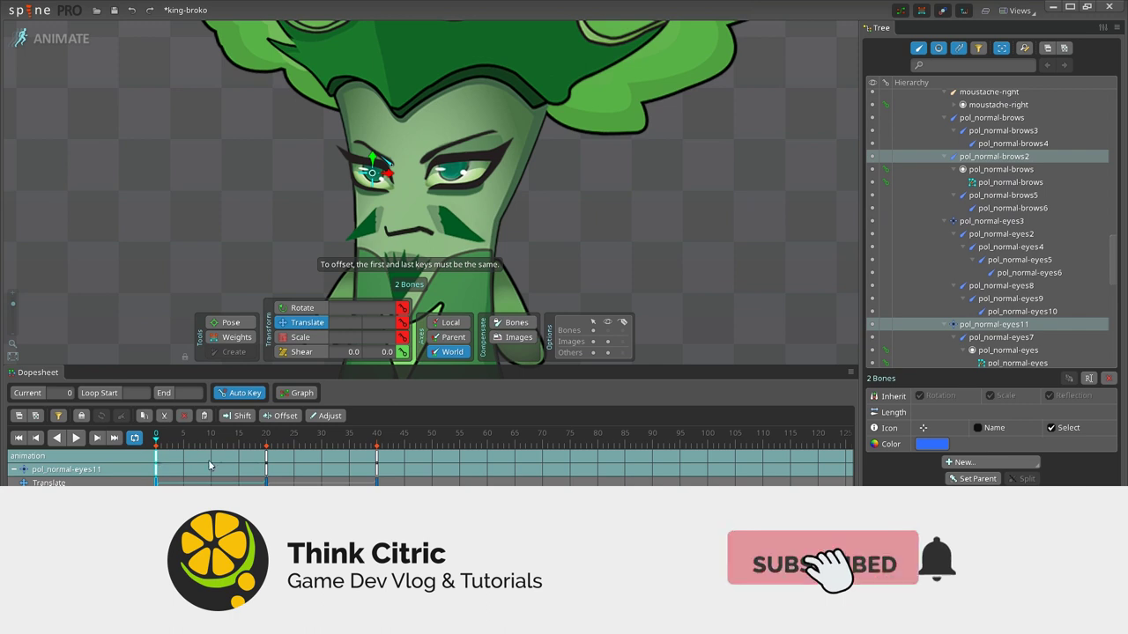
click(453, 174)
ctrl+click(450, 156)
drag(451, 155, 443, 157)
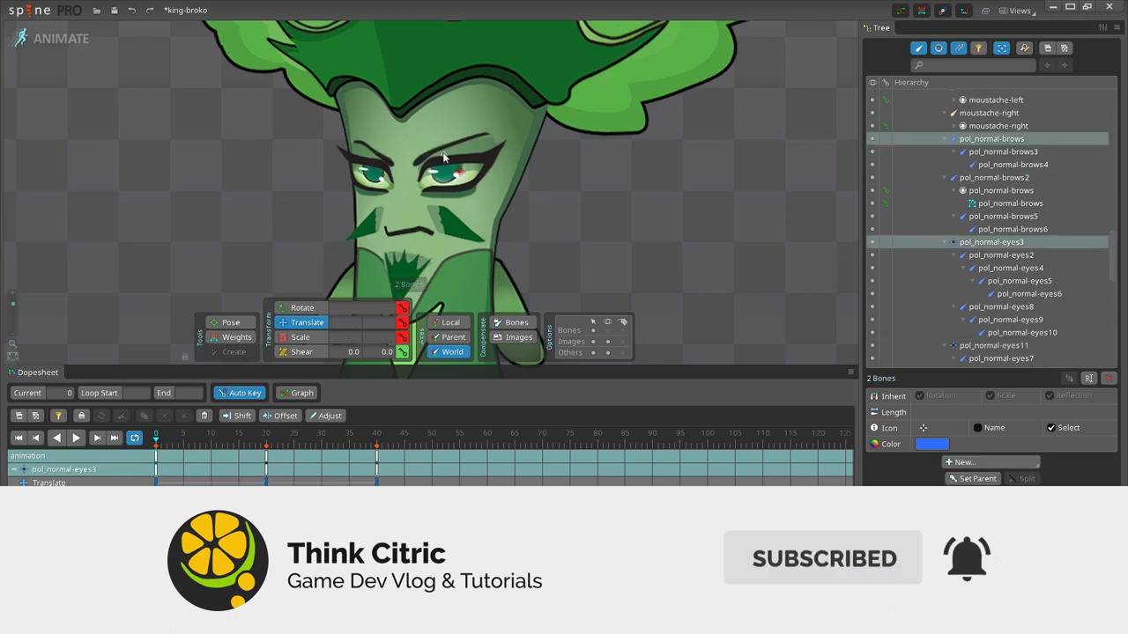
click(377, 438)
key(ctrl+v)
Return to frame 0 and slightly scale the selected facial bone
click(156, 438)
scroll(434, 262, up, 2)
click(378, 224)
key(x)
drag(360, 227, 370, 224)
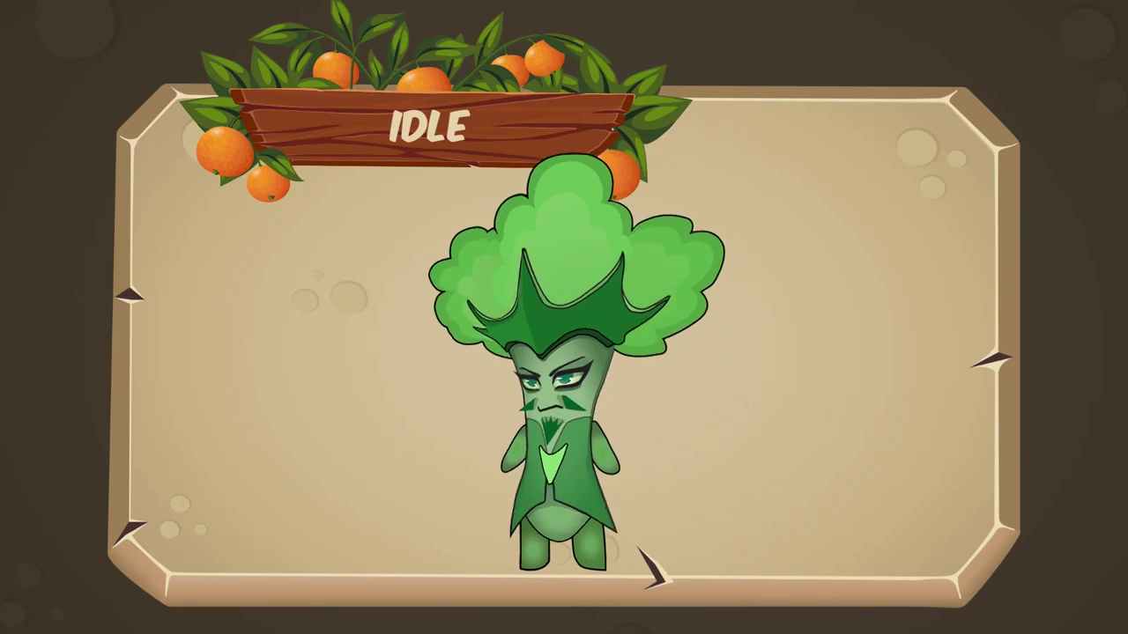